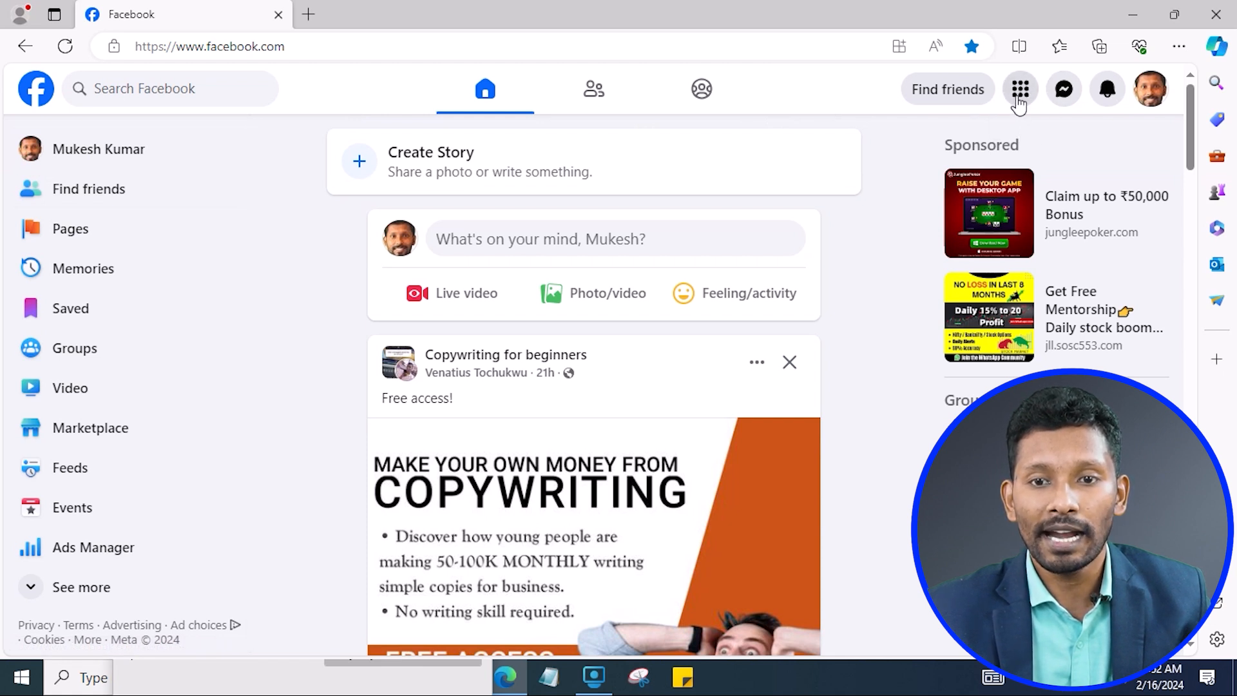
Go to the Pages section from the Facebook main menu to reach Discover Pages.
click(1020, 90)
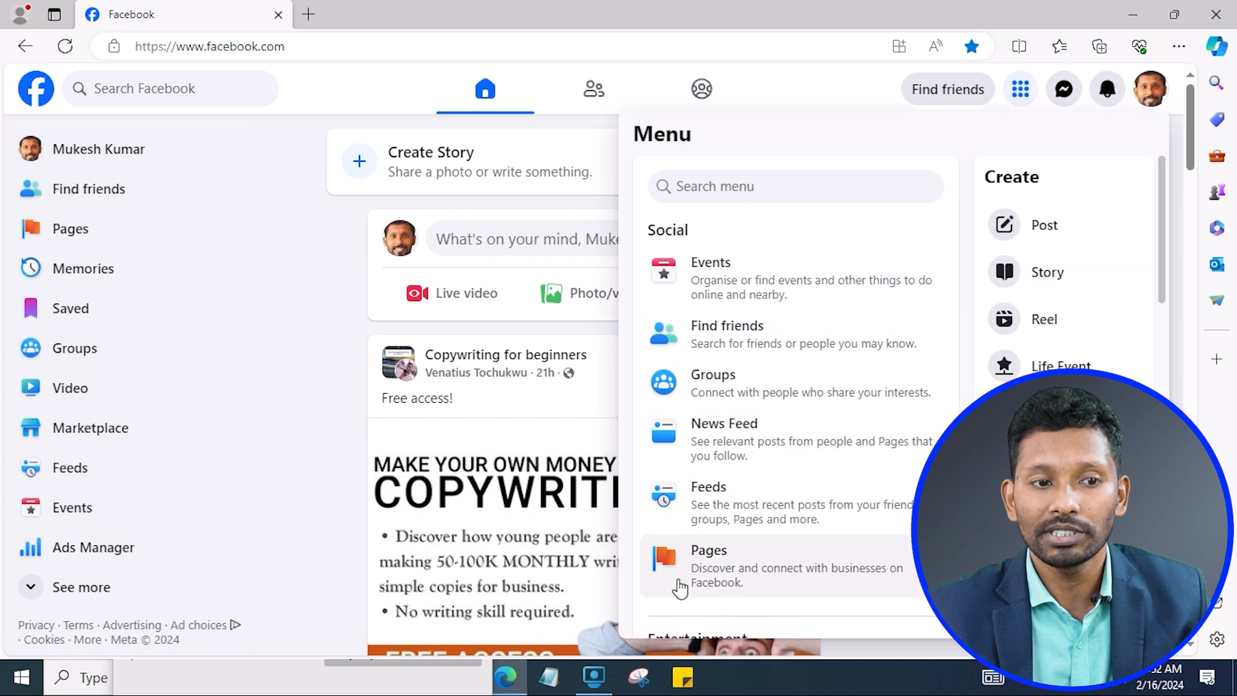
click(284, 136)
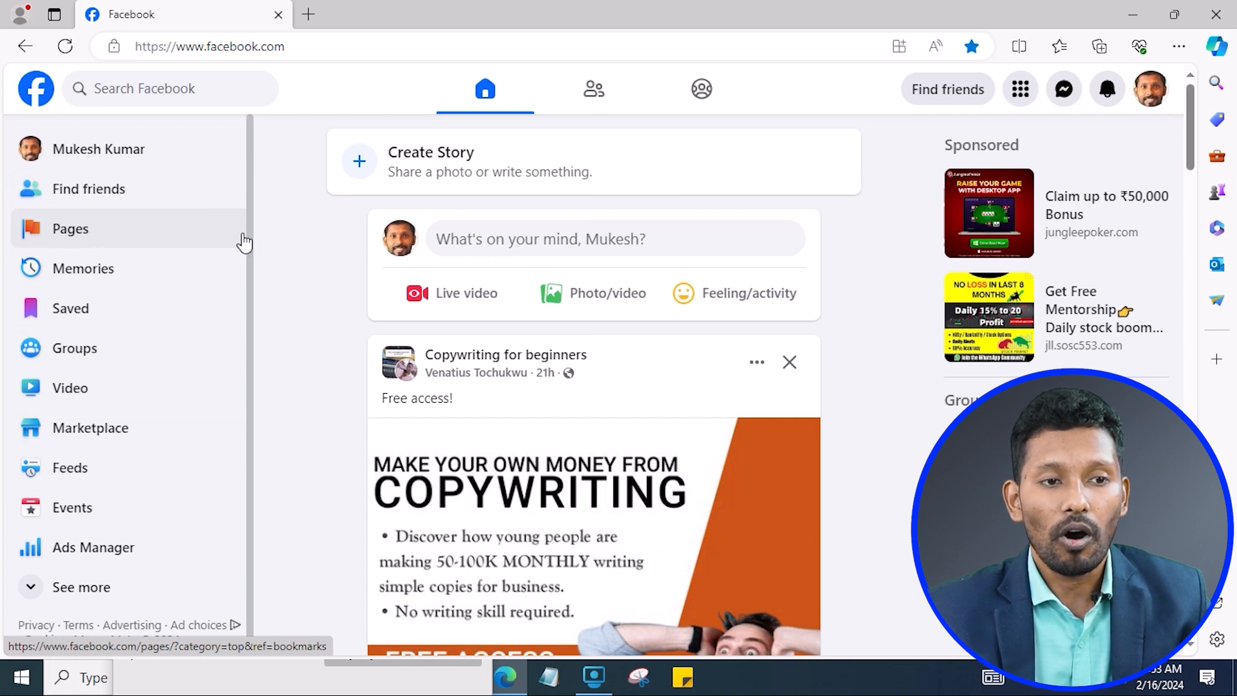
click(1018, 95)
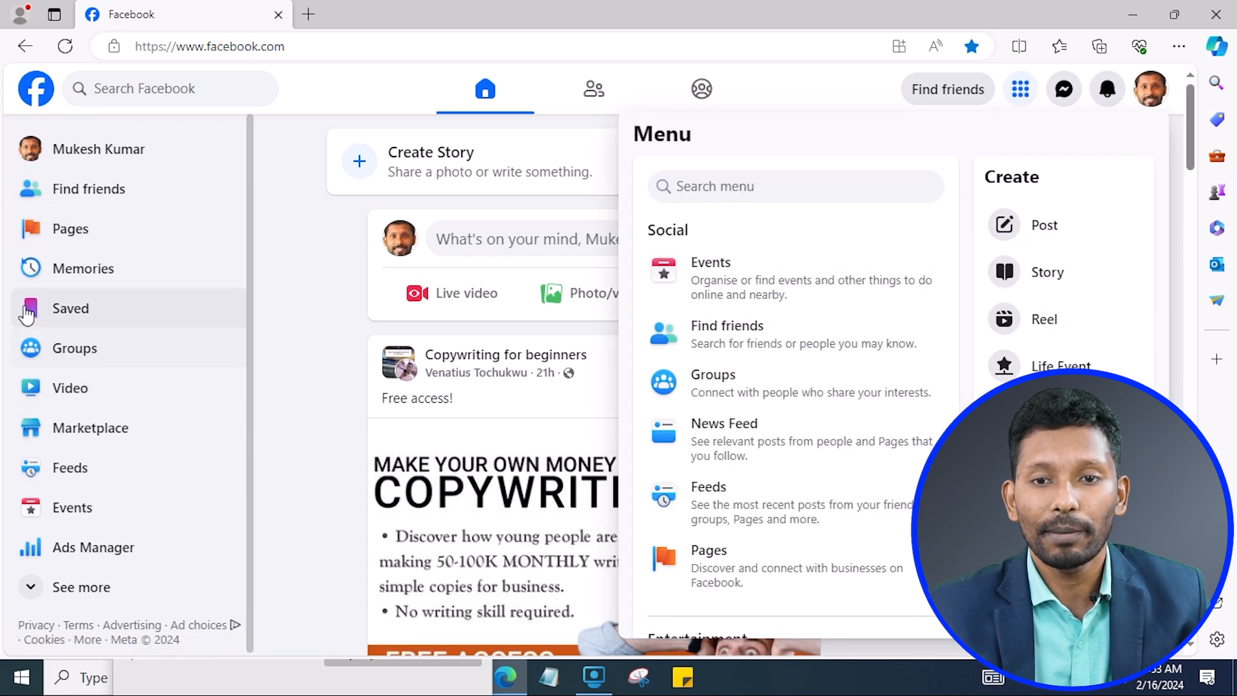
click(734, 572)
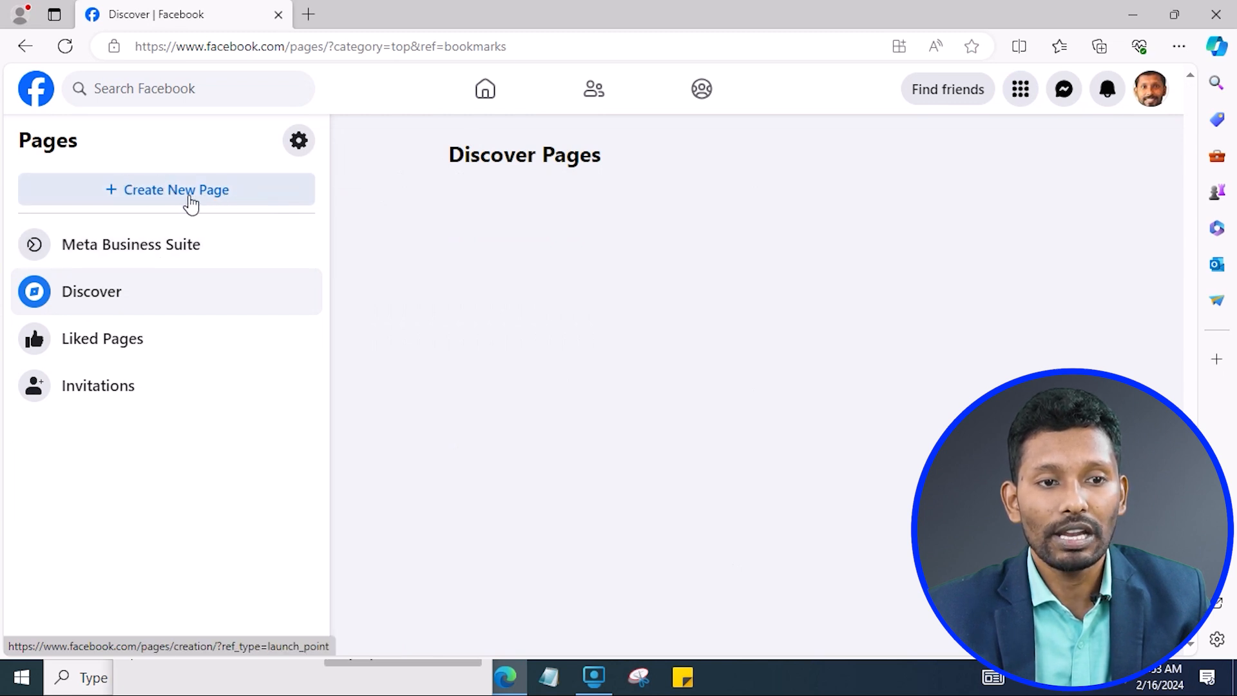
Start a new Page and enter the owner's full name as the Page name.
click(167, 193)
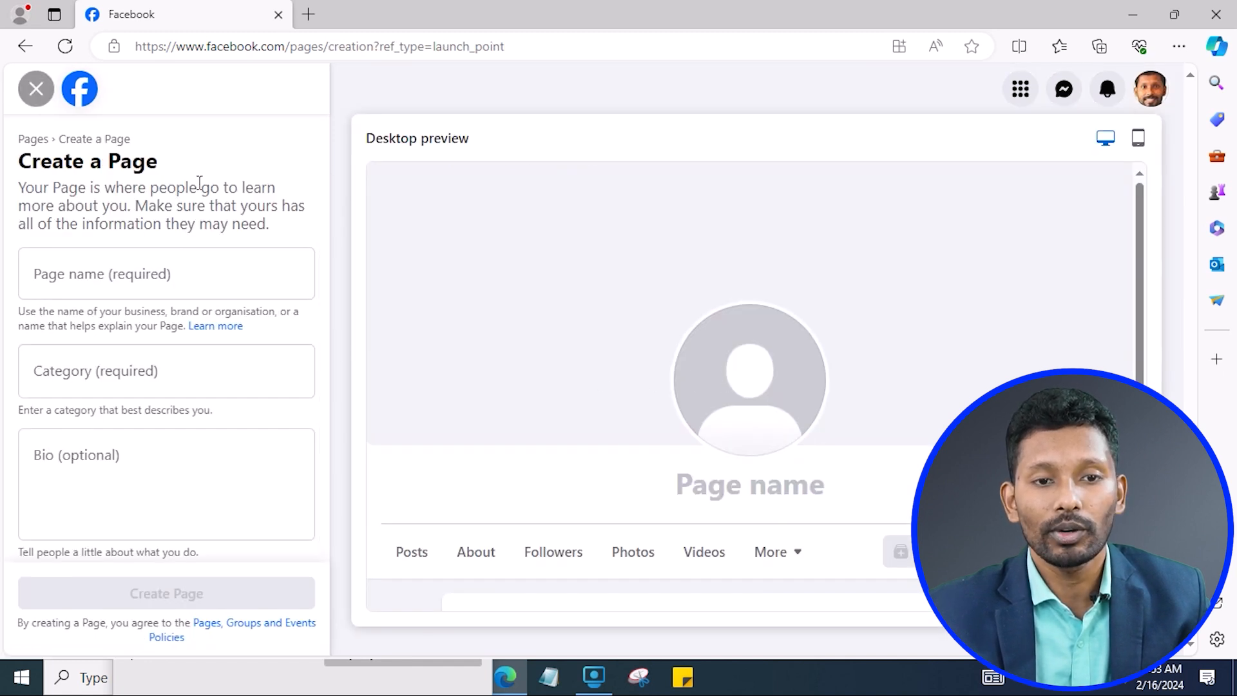
click(105, 277)
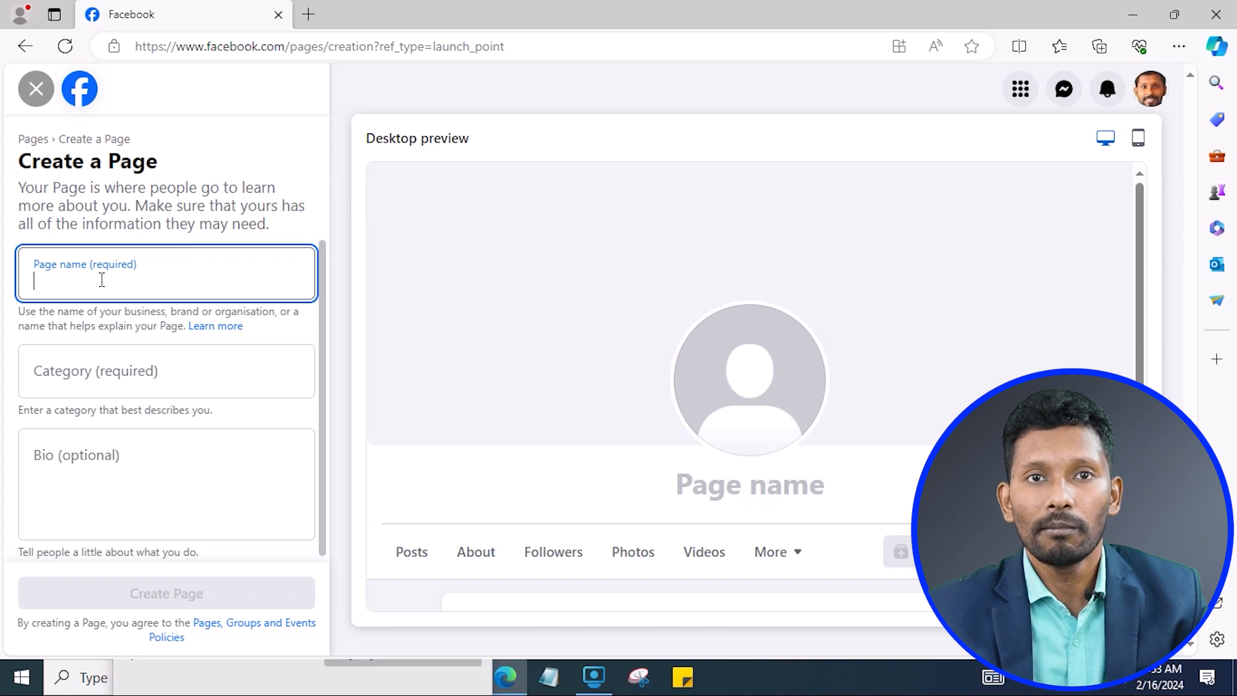
text(M)
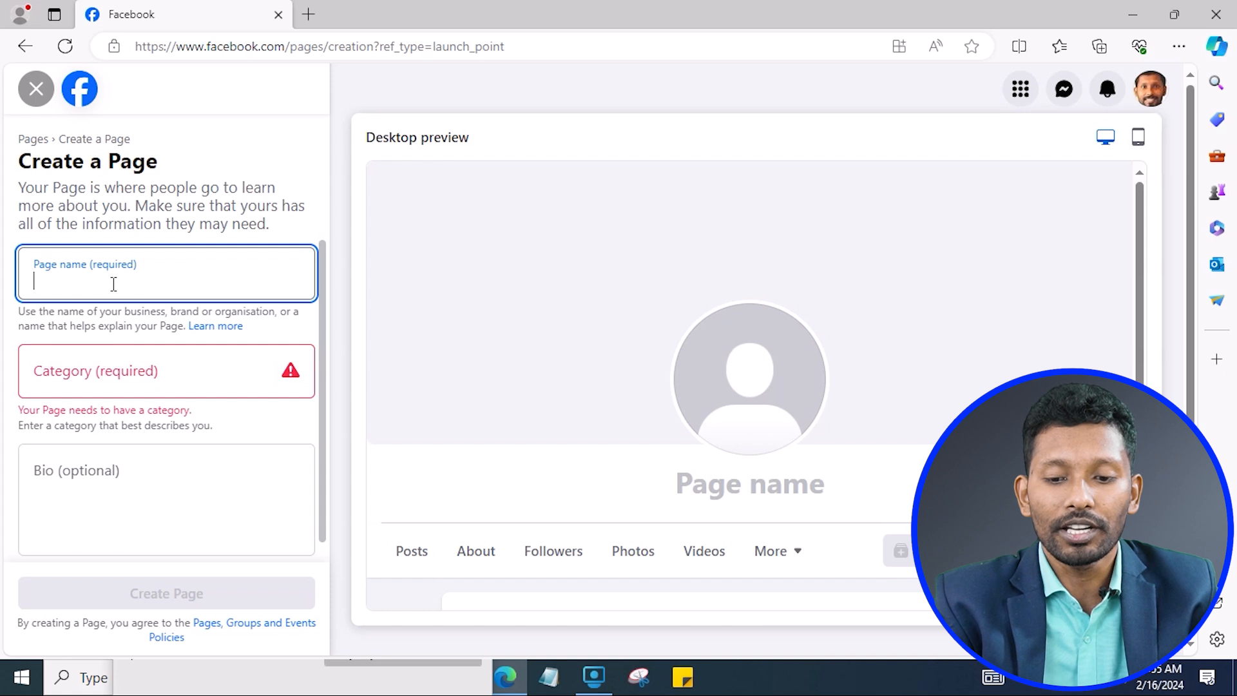
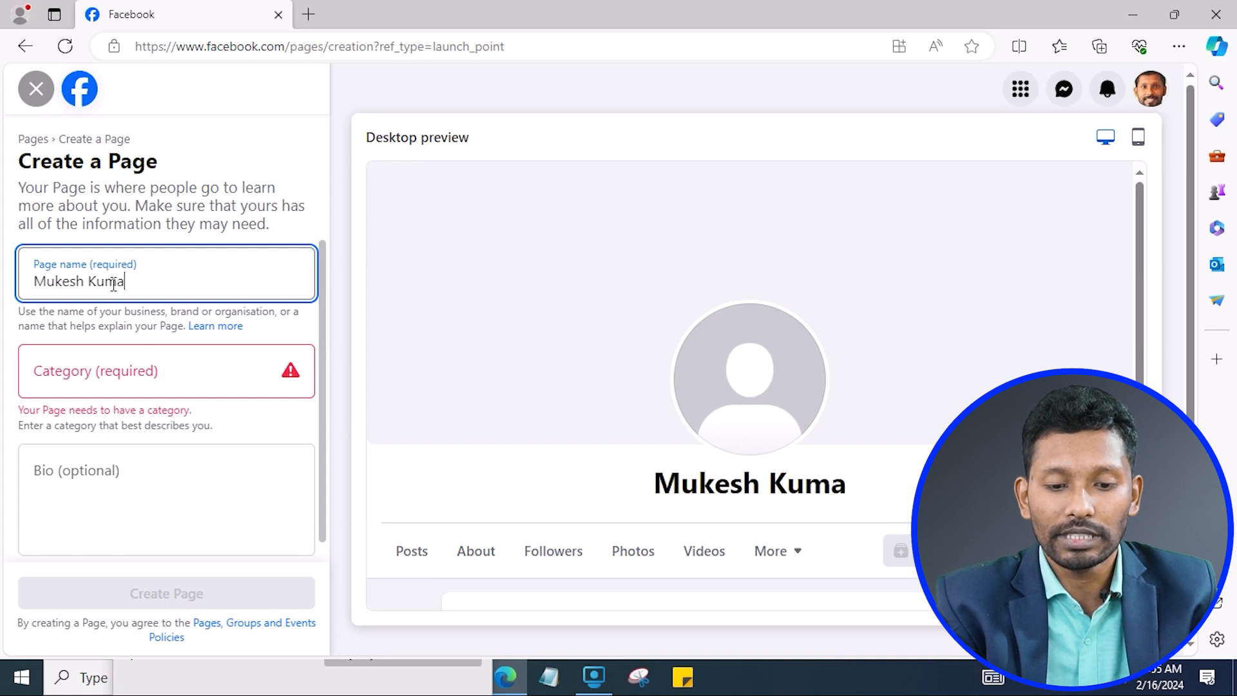
click(243, 227)
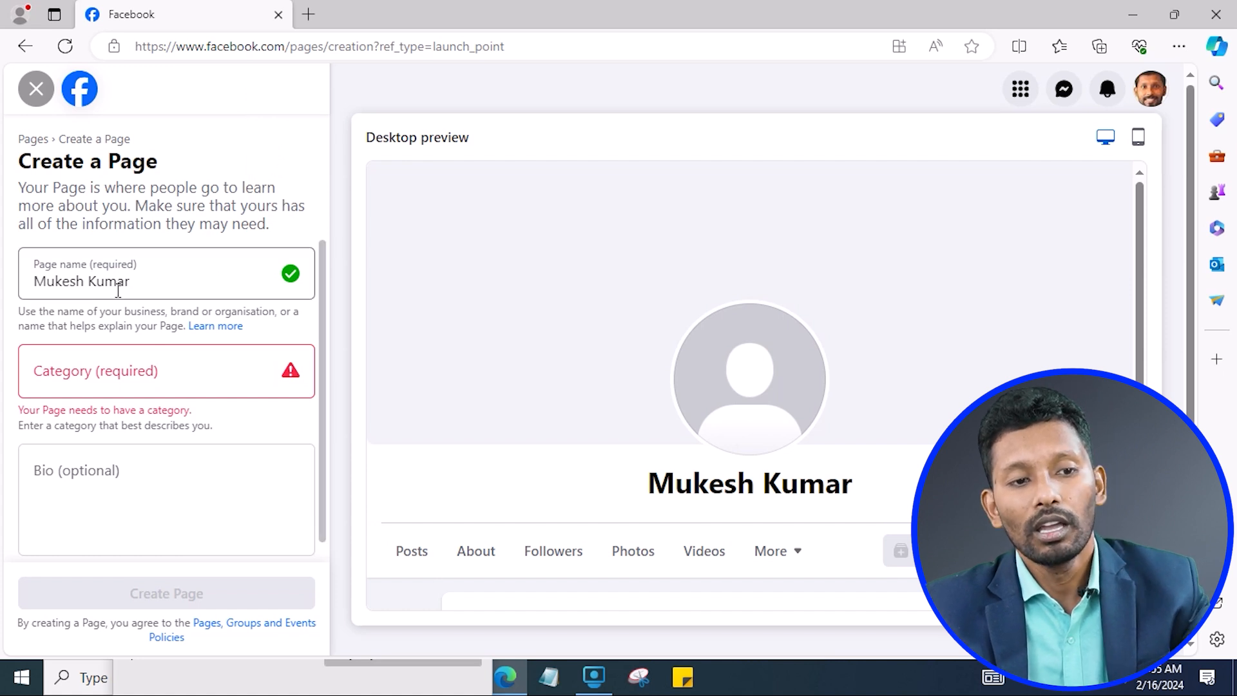
click(54, 388)
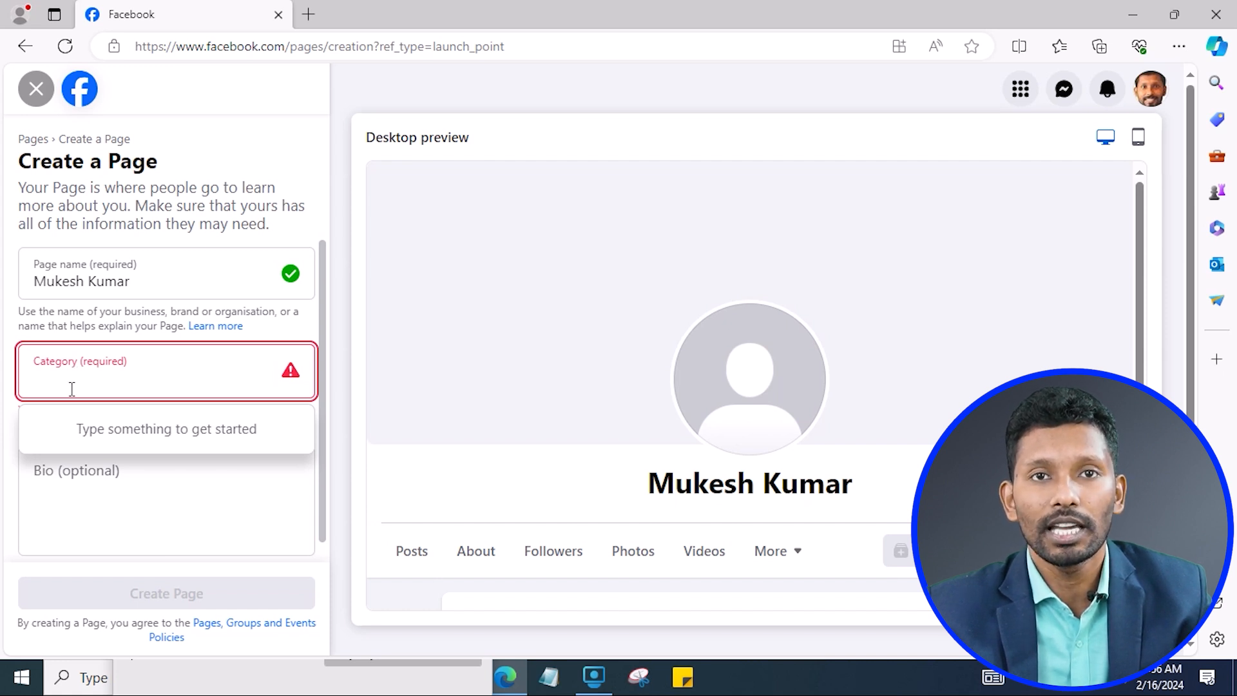
Replace the 'marketing' category search with 'digita' and pick Digital creator.
text(mar)
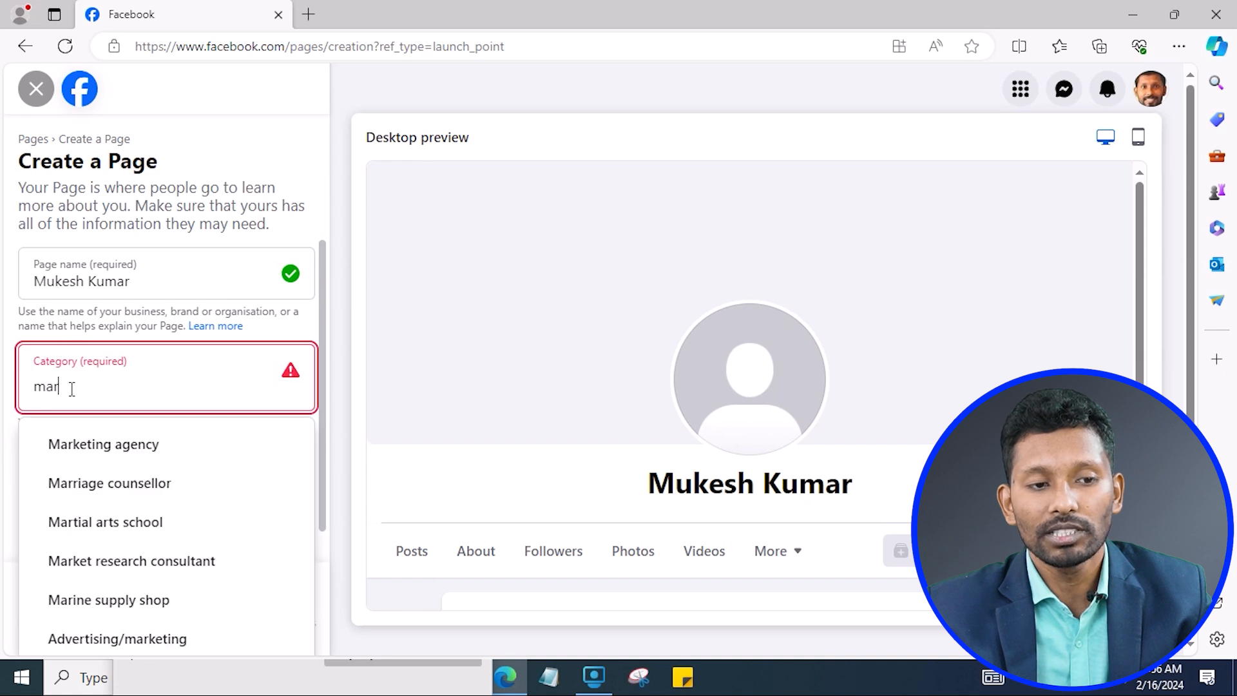
text(keting)
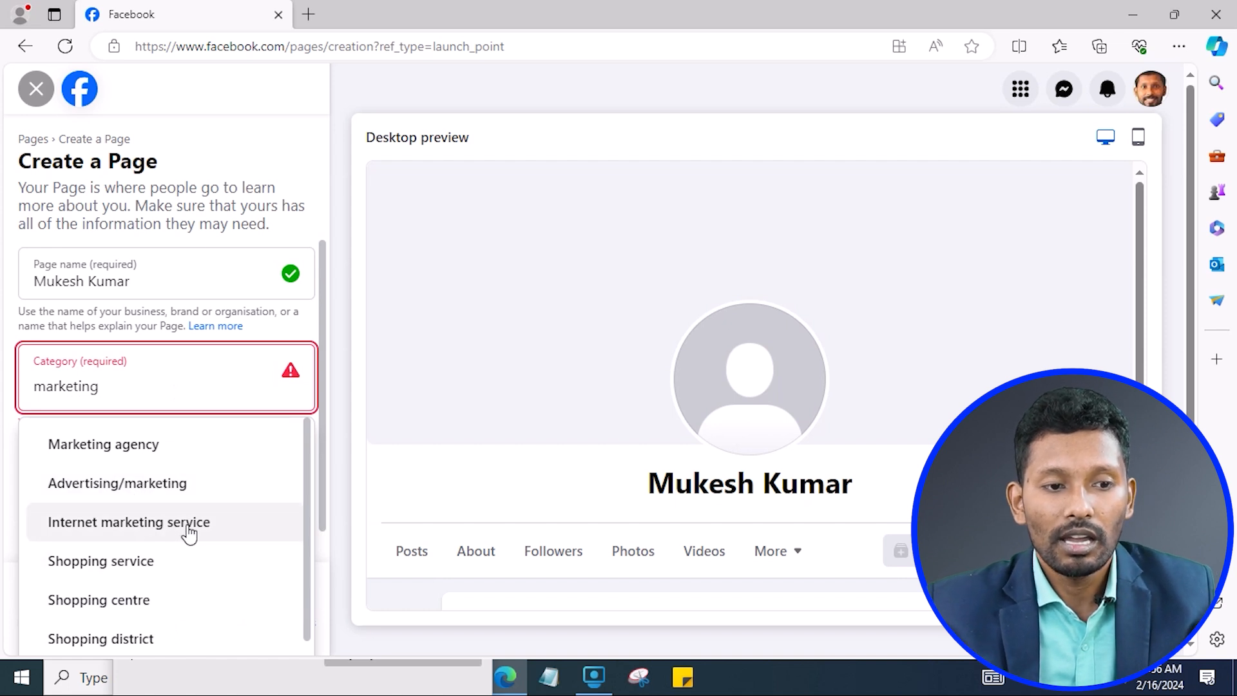
scroll(187, 580, down, 1)
scroll(150, 509, up, 1)
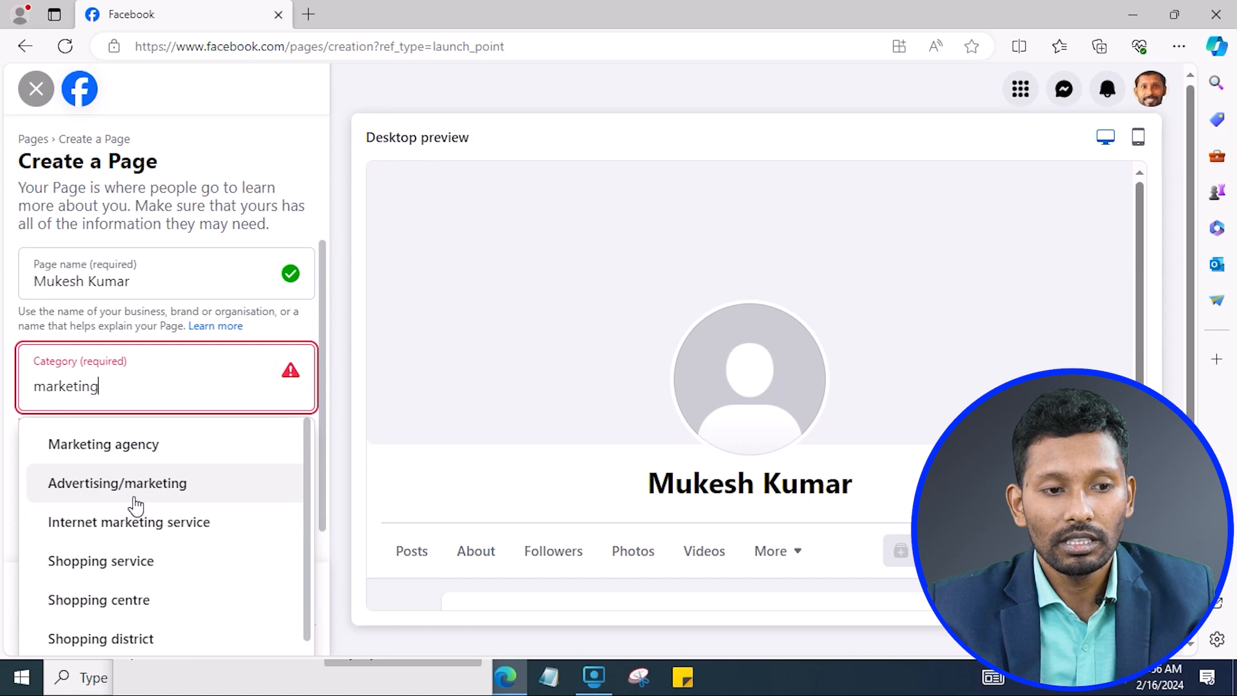
double_click(108, 389)
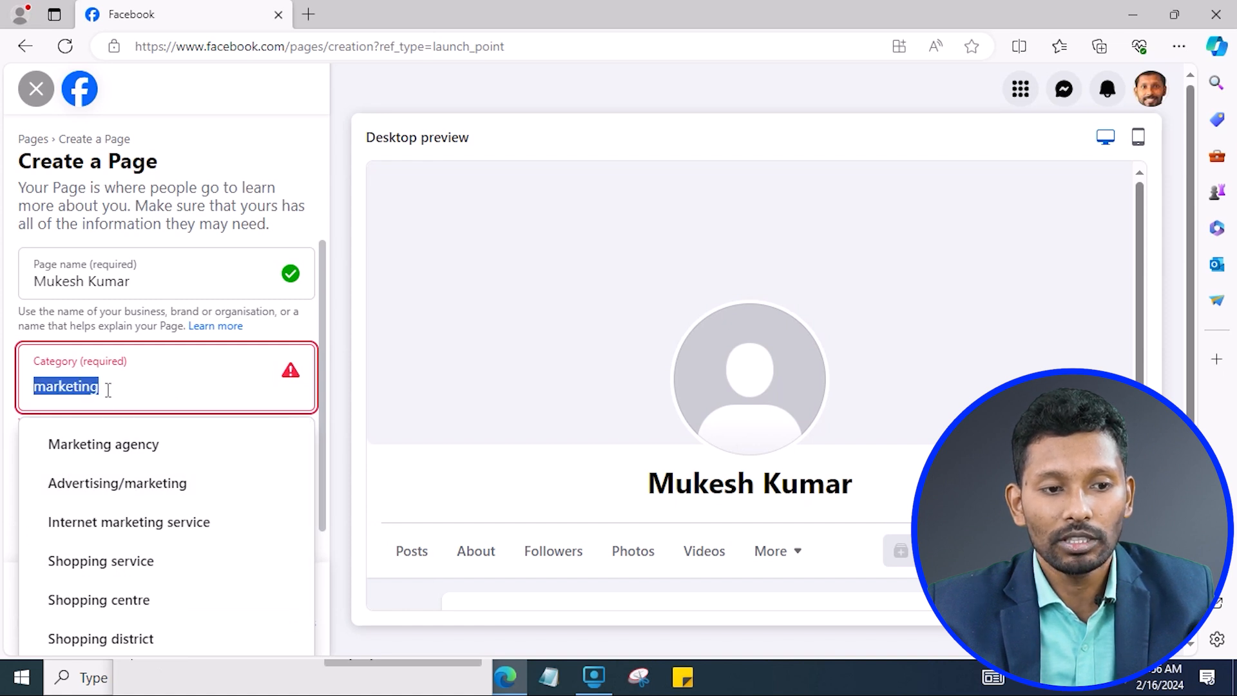
key(BackSpace)
text(d)
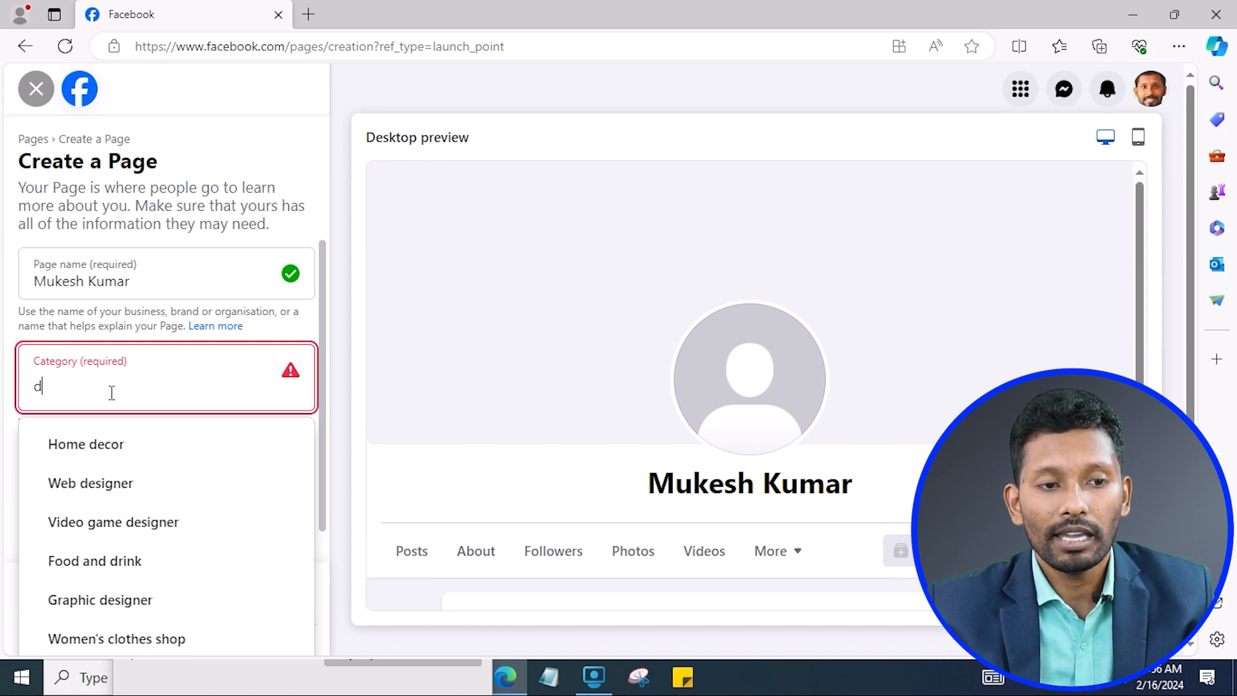
text(igita)
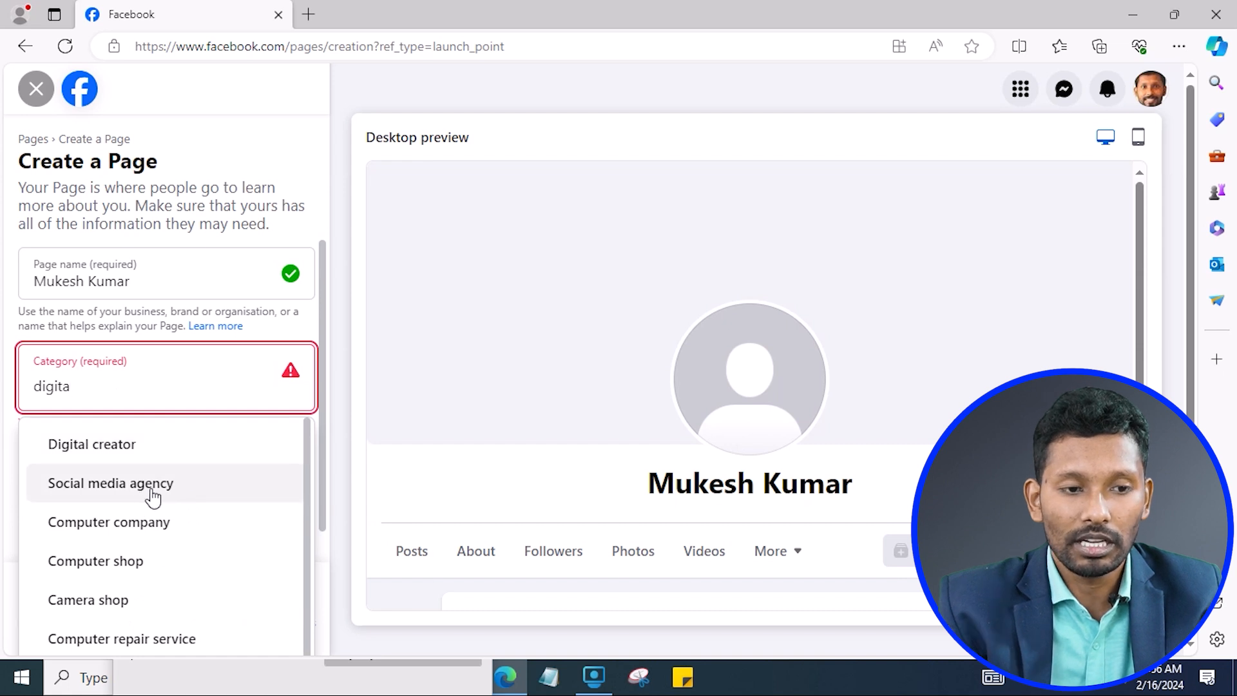
click(131, 450)
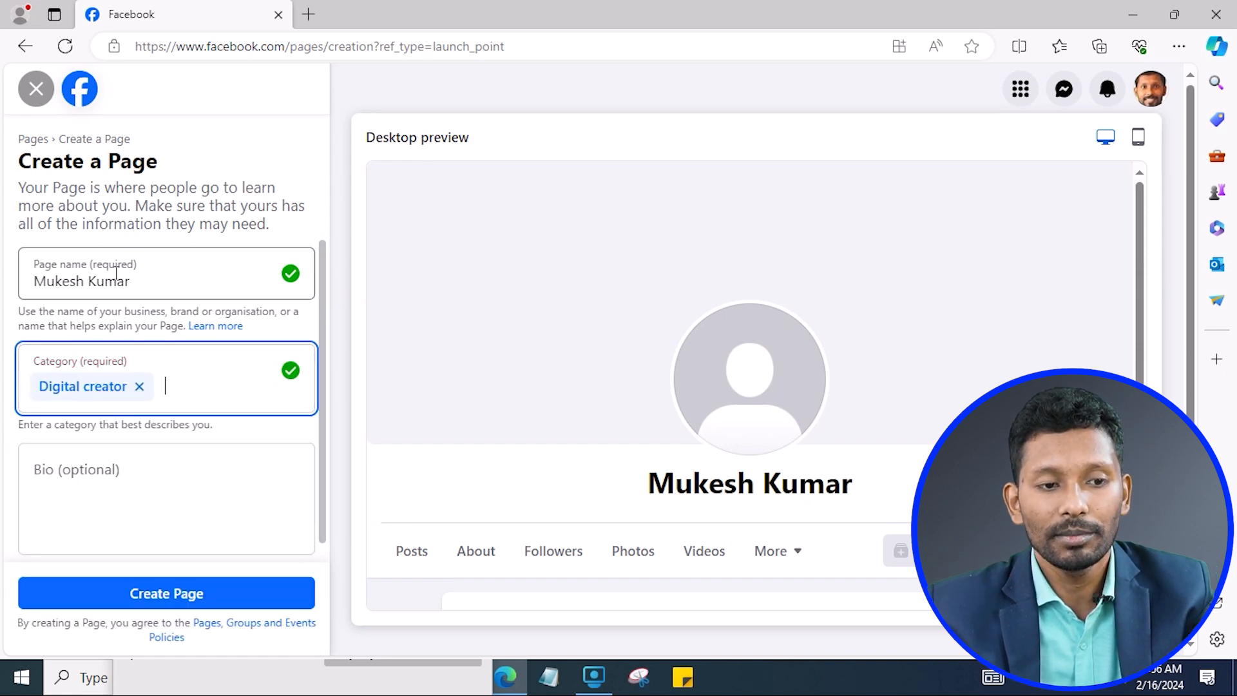
click(148, 223)
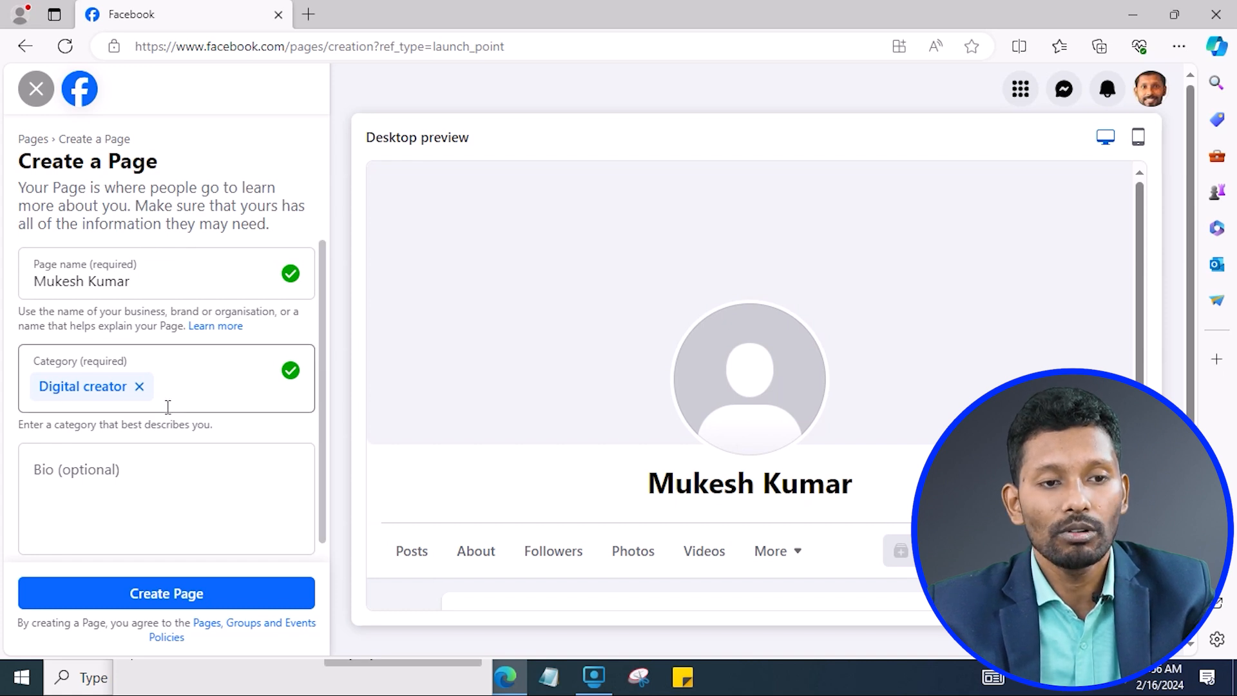
click(198, 391)
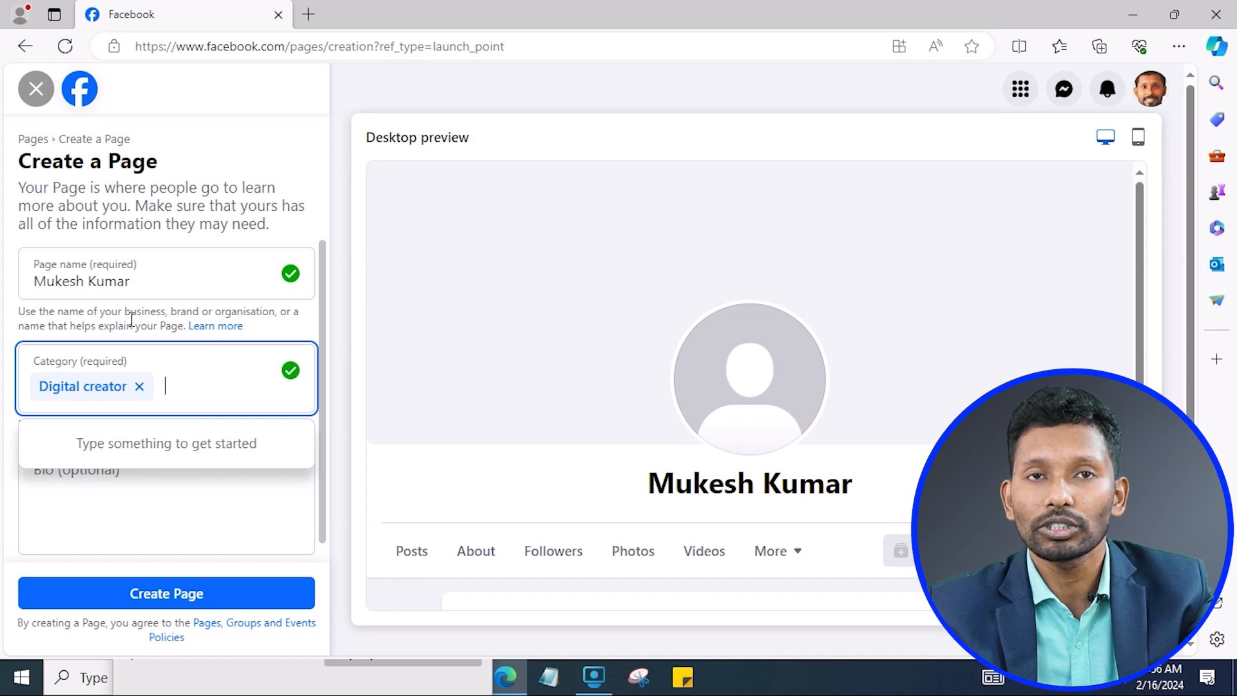
click(131, 320)
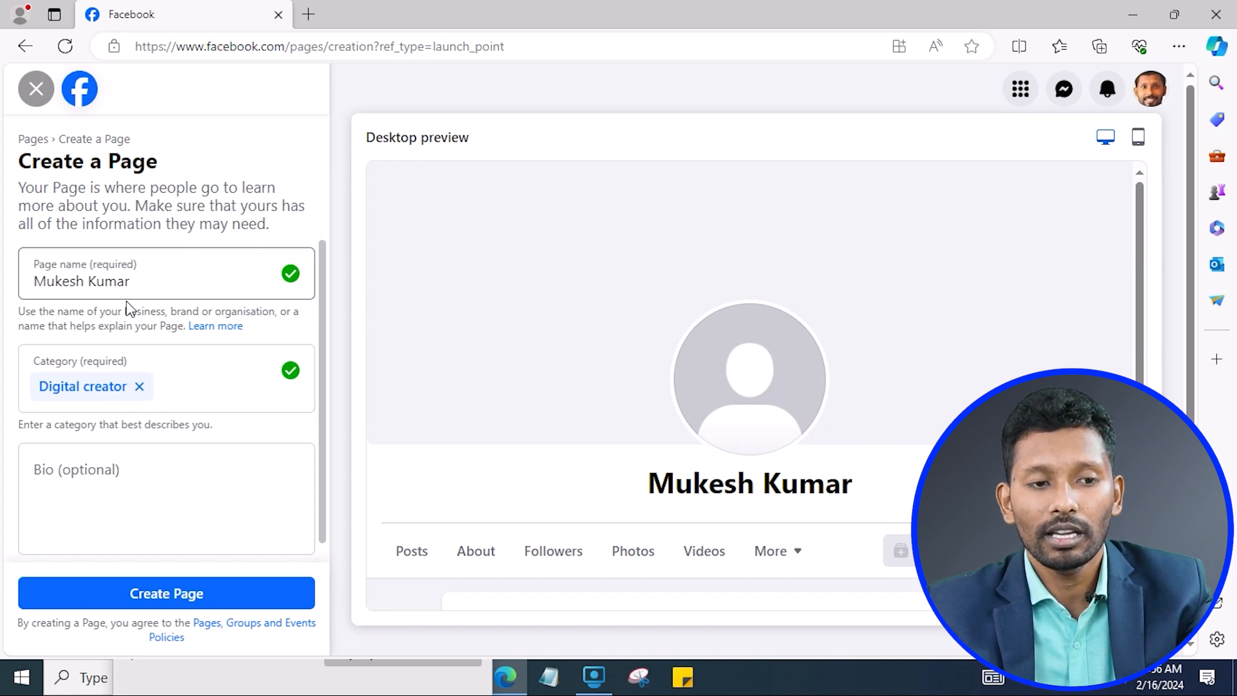
click(87, 491)
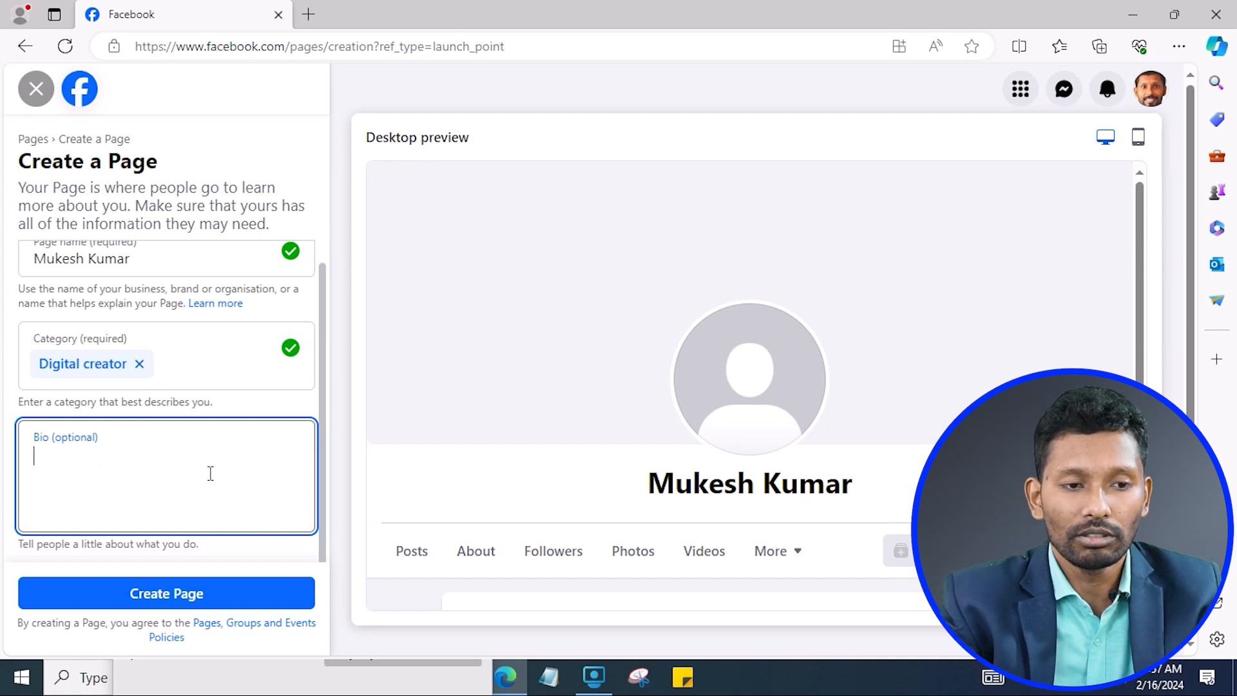
Enter the bio 'Learn digital marketing skills and earn money through it.' and create the Page.
text(Learn di)
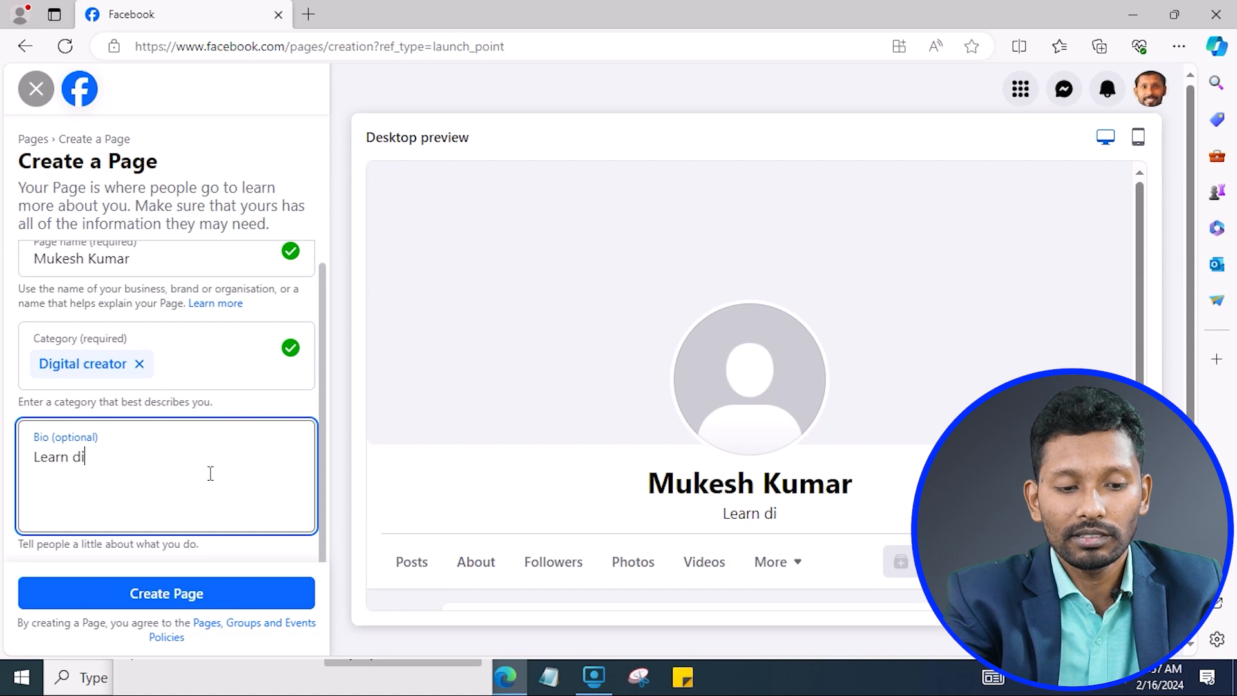
text(gita)
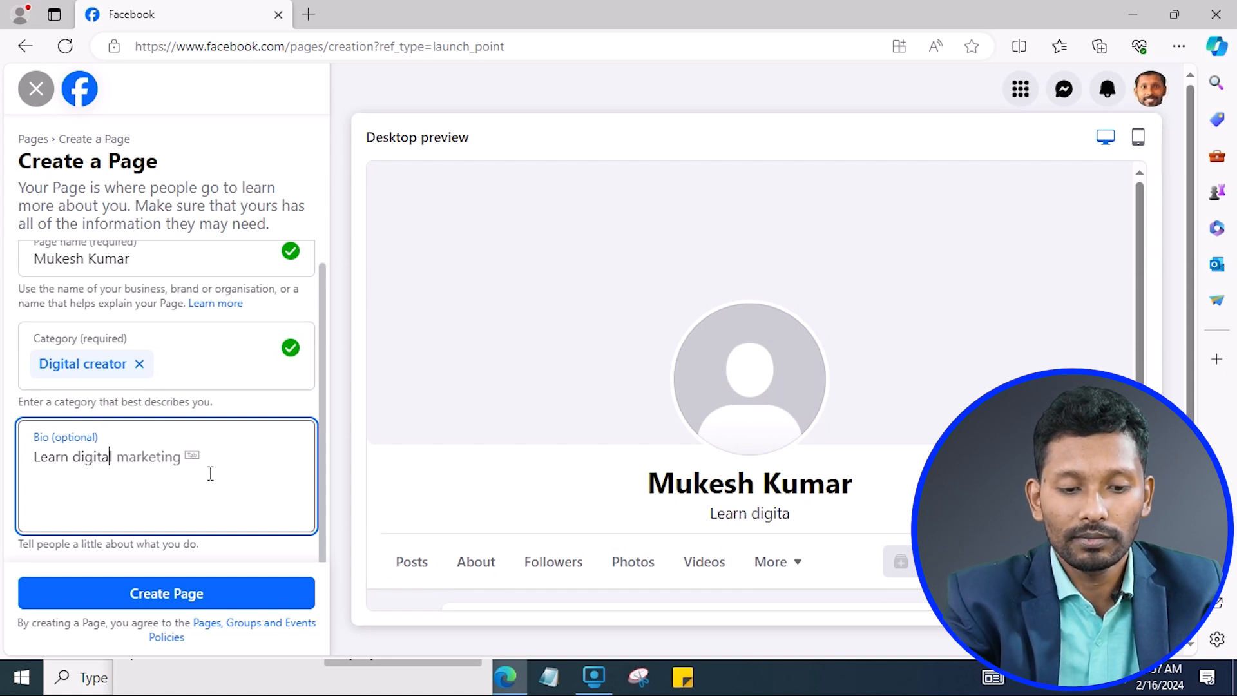
text(l marketing skills and earn money through it.)
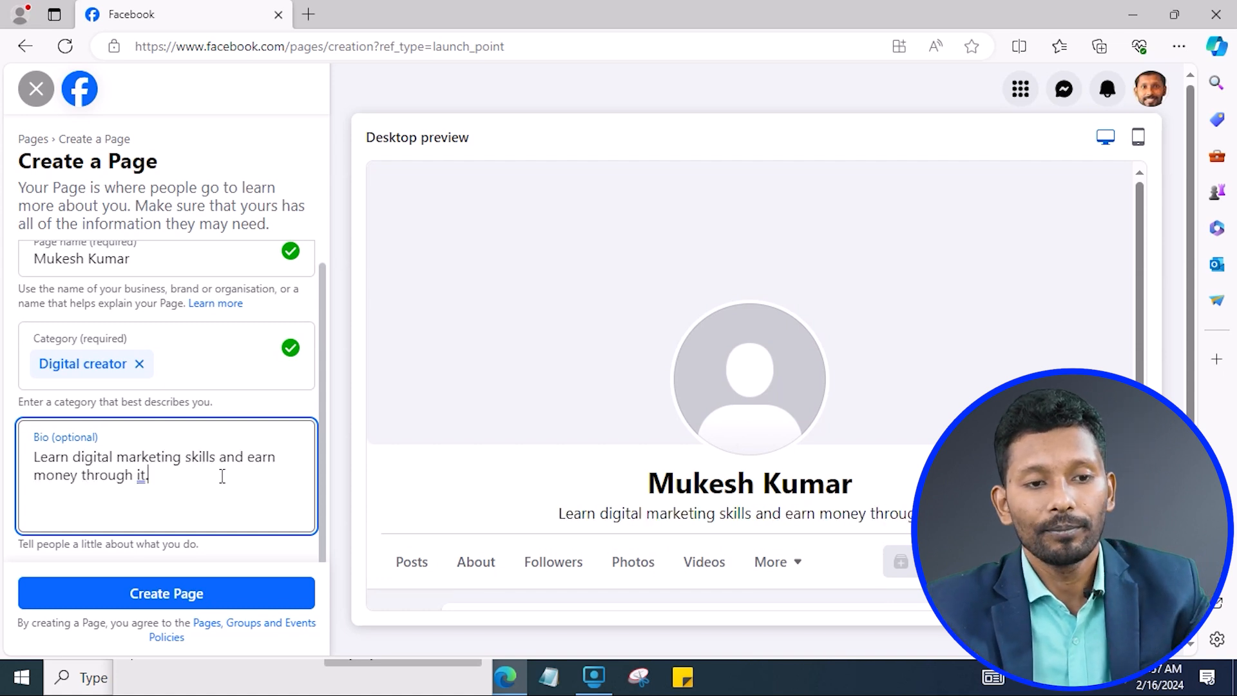
click(259, 396)
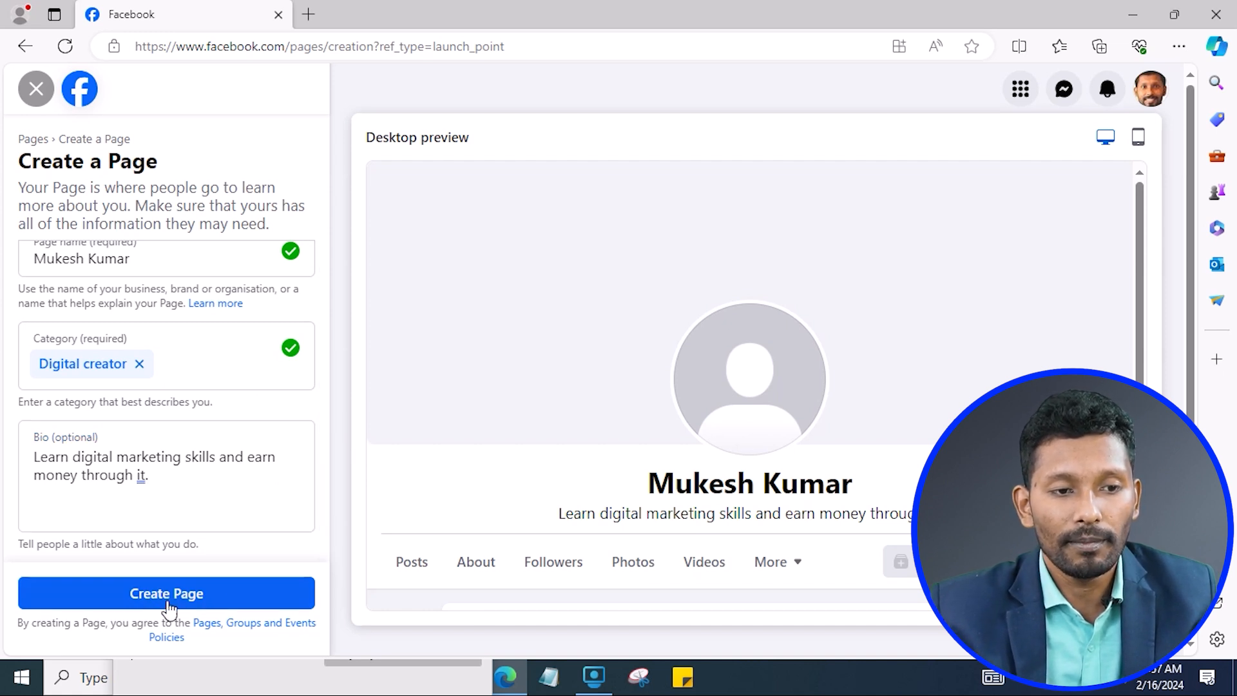
click(161, 473)
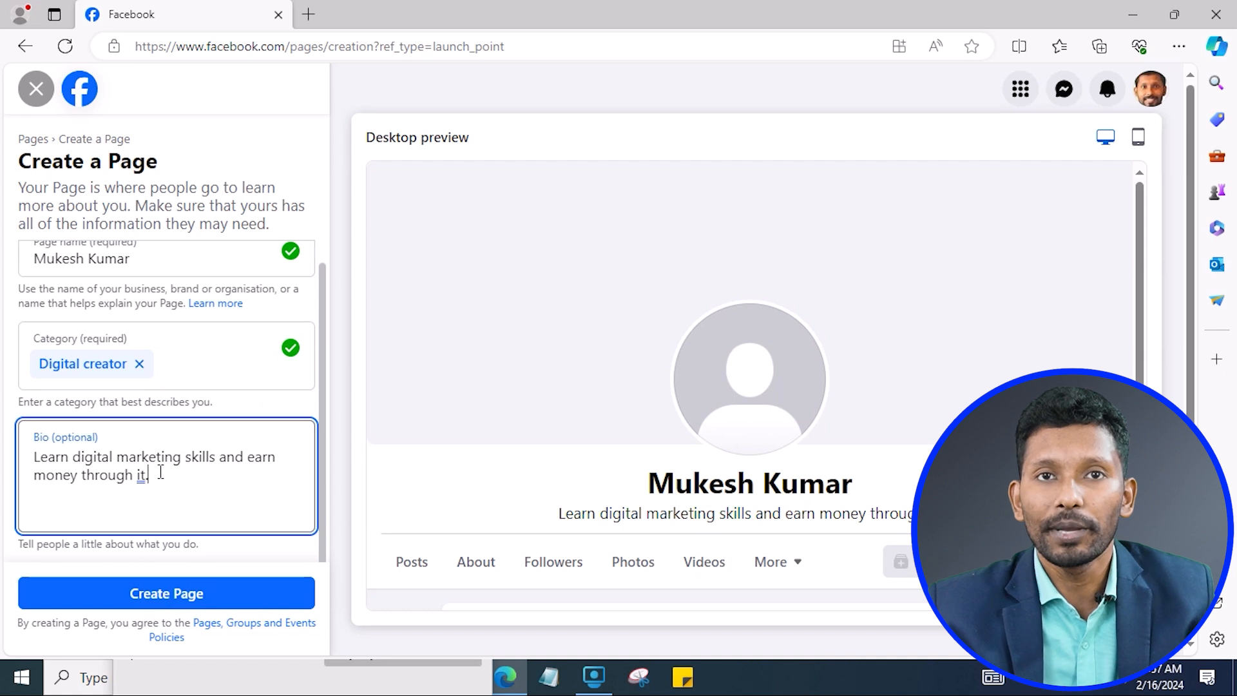
drag(75, 458, 188, 458)
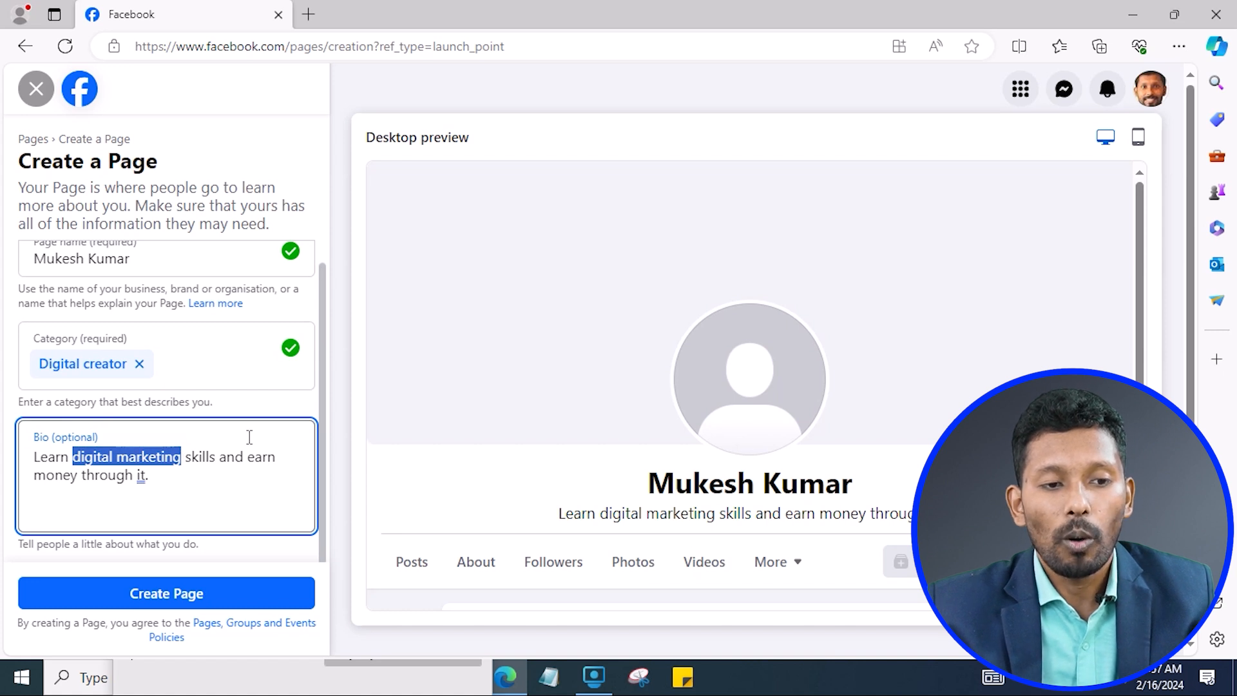
click(151, 464)
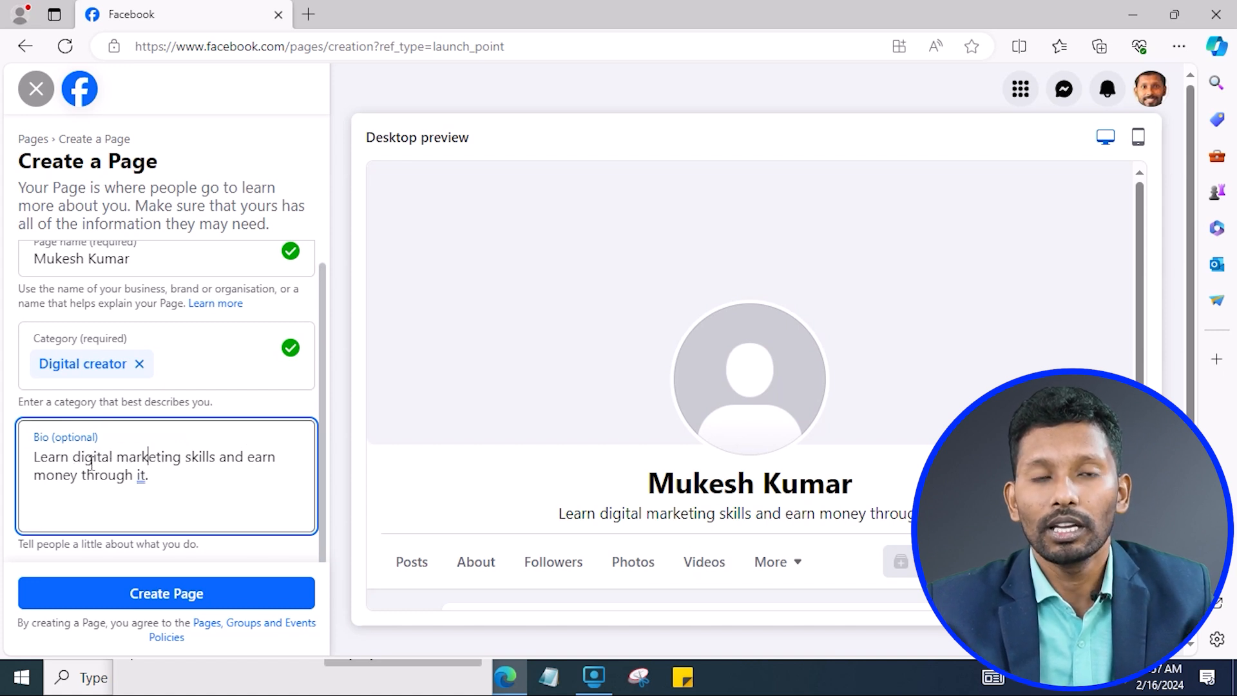
drag(75, 457, 183, 457)
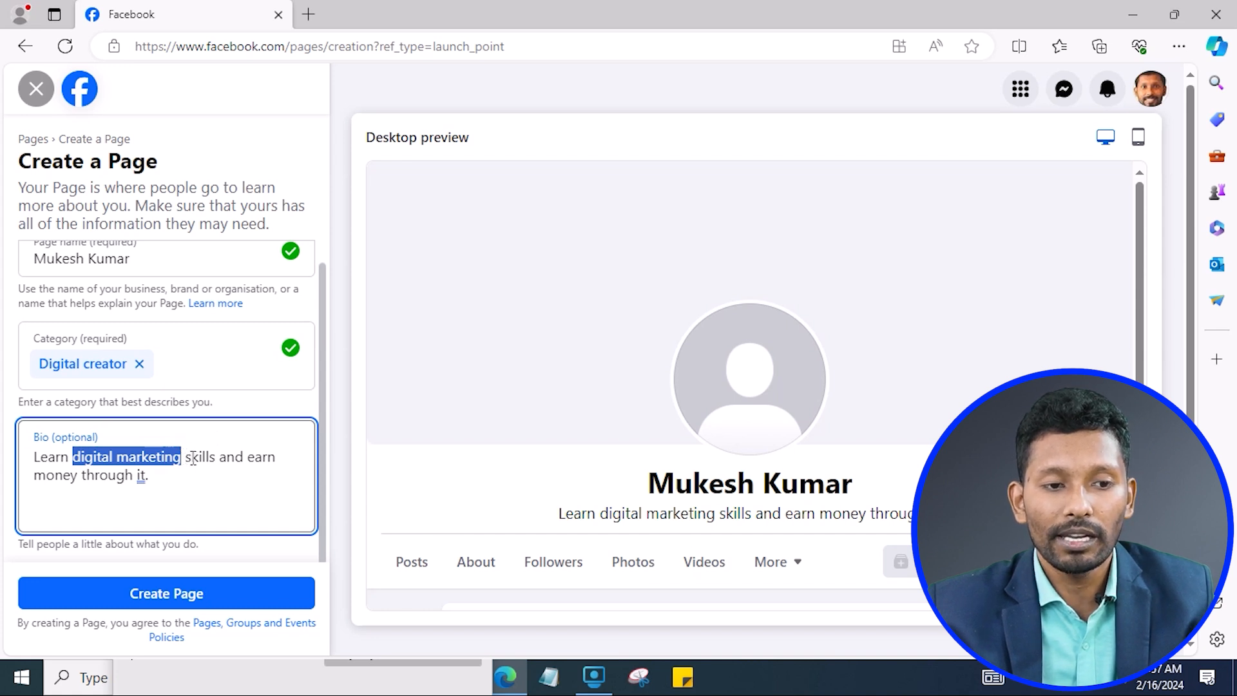
click(221, 459)
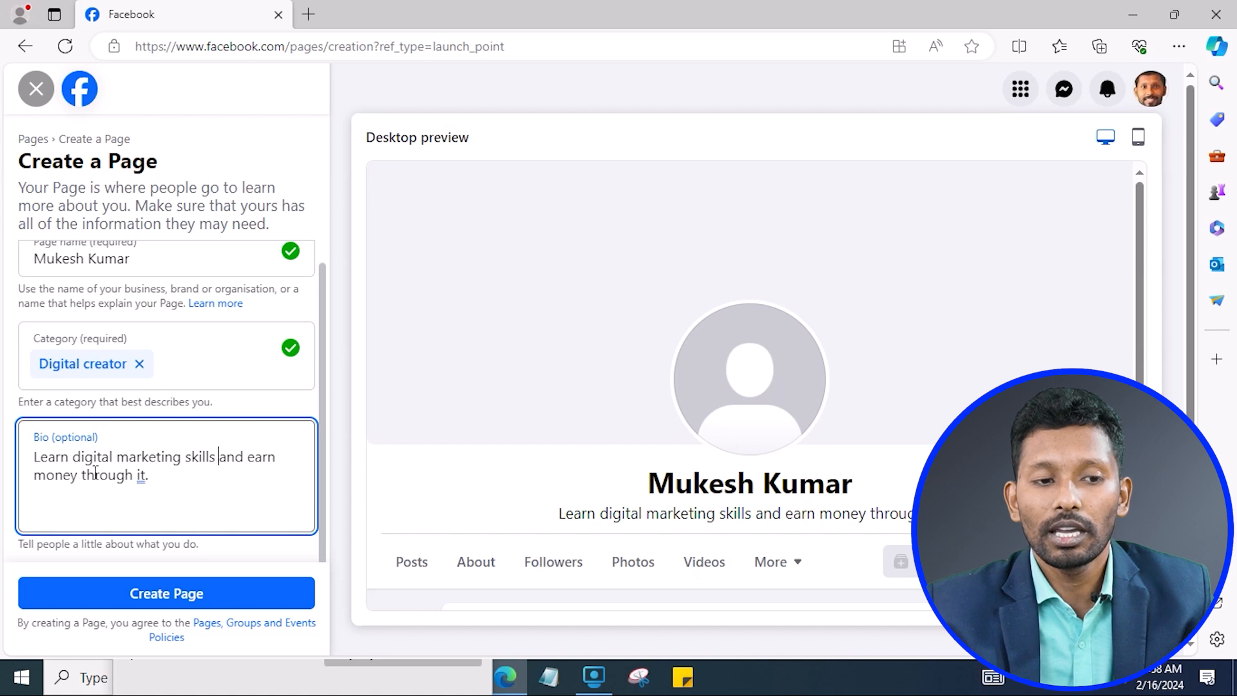
drag(75, 457, 183, 457)
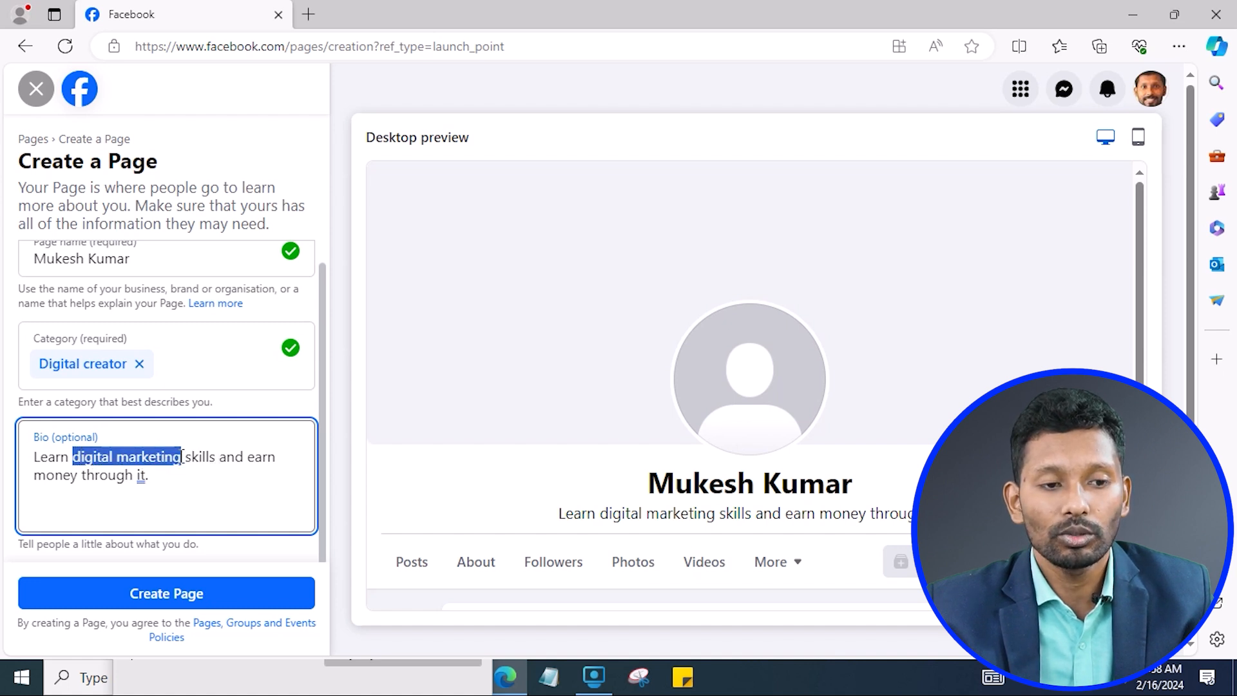
drag(75, 457, 184, 453)
click(200, 457)
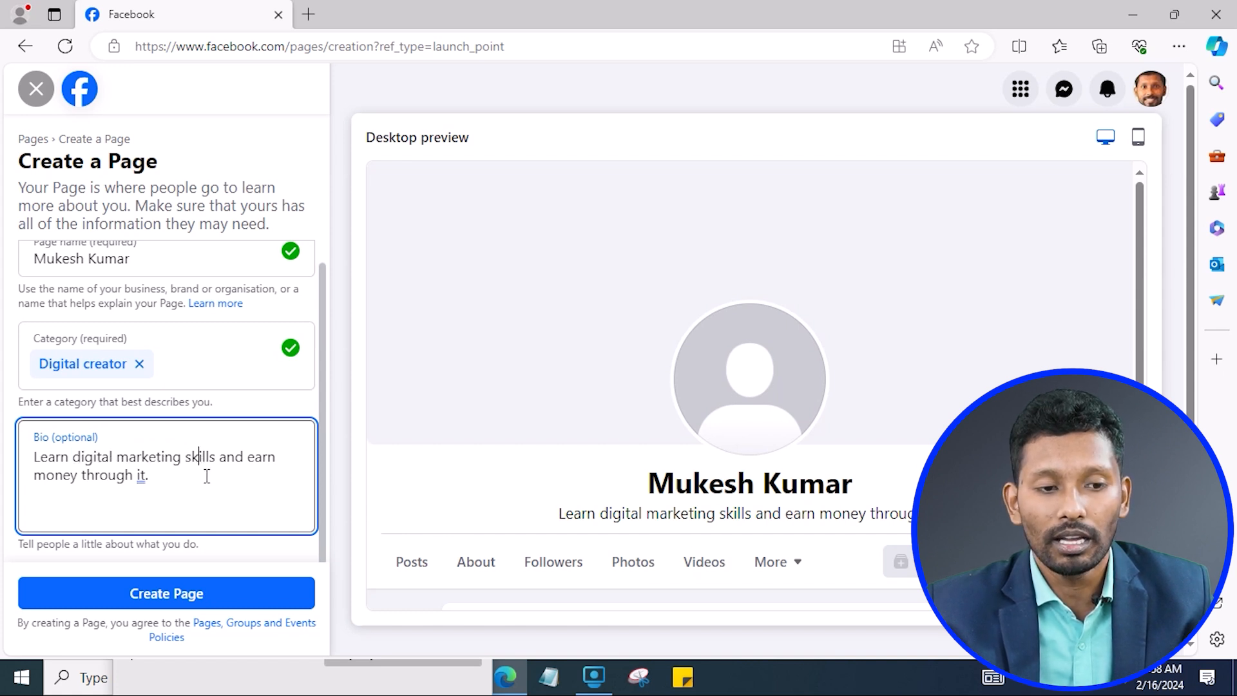
click(150, 603)
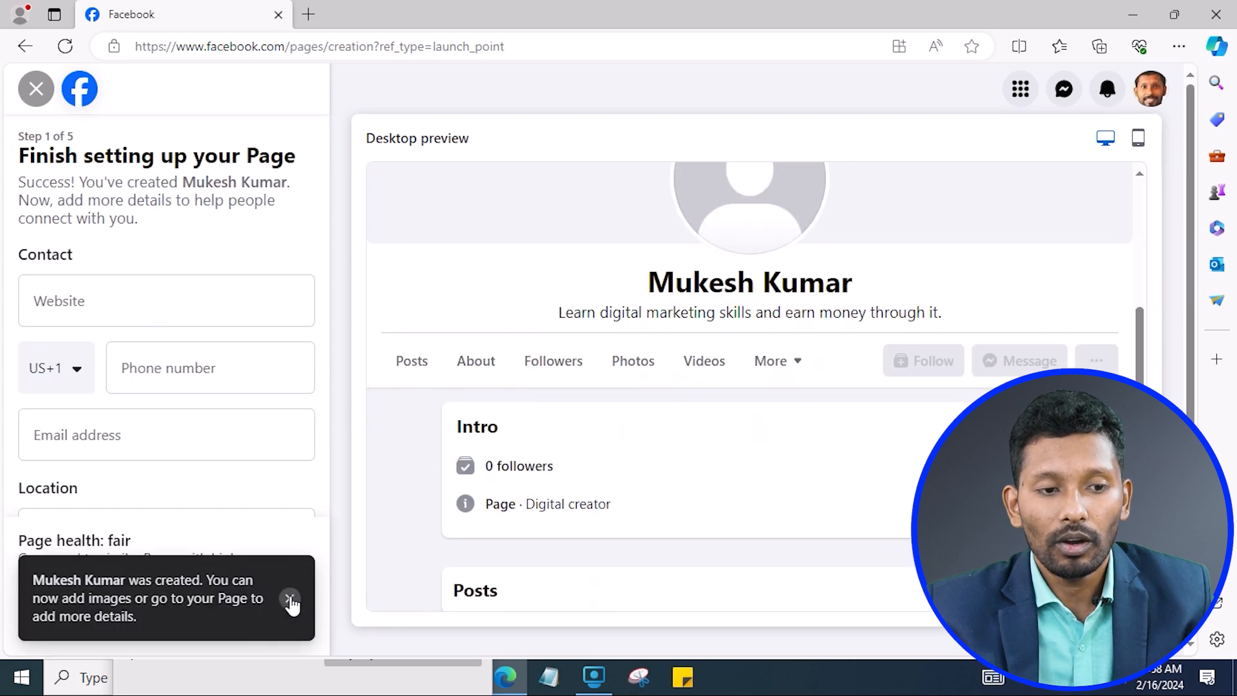
Dismiss the page-created notice and look over the website, phone and e-mail fields.
click(290, 600)
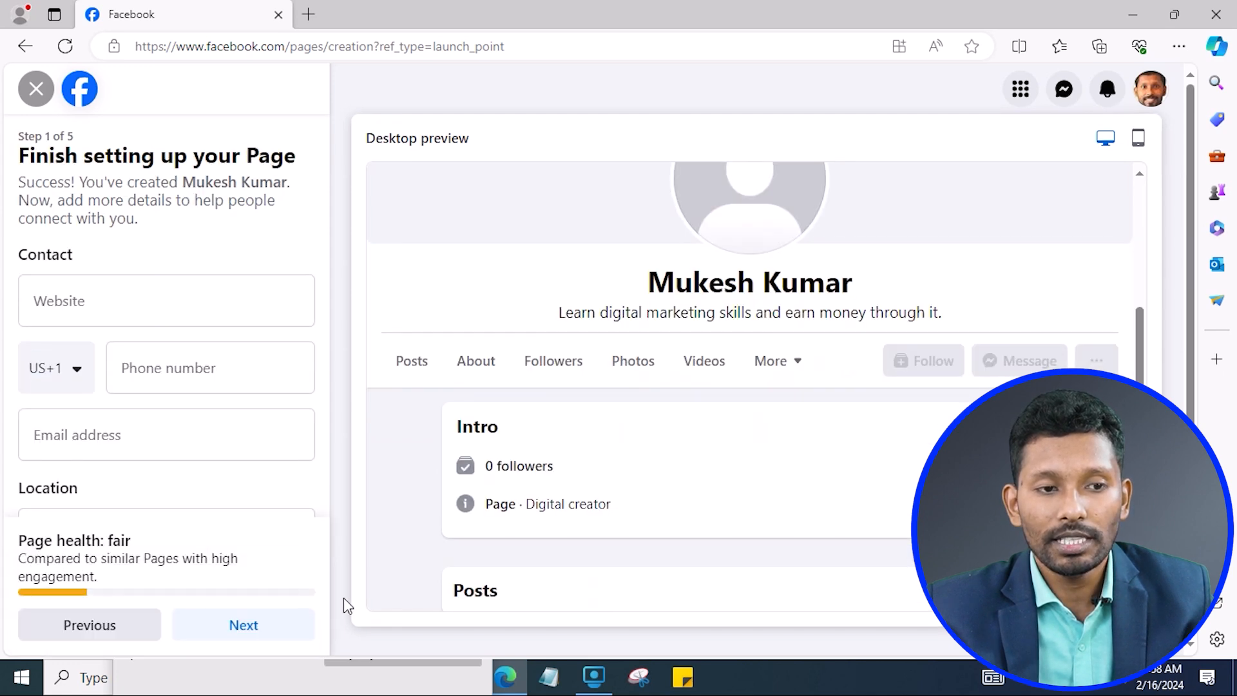
scroll(177, 419, down, 1)
scroll(182, 421, up, 1)
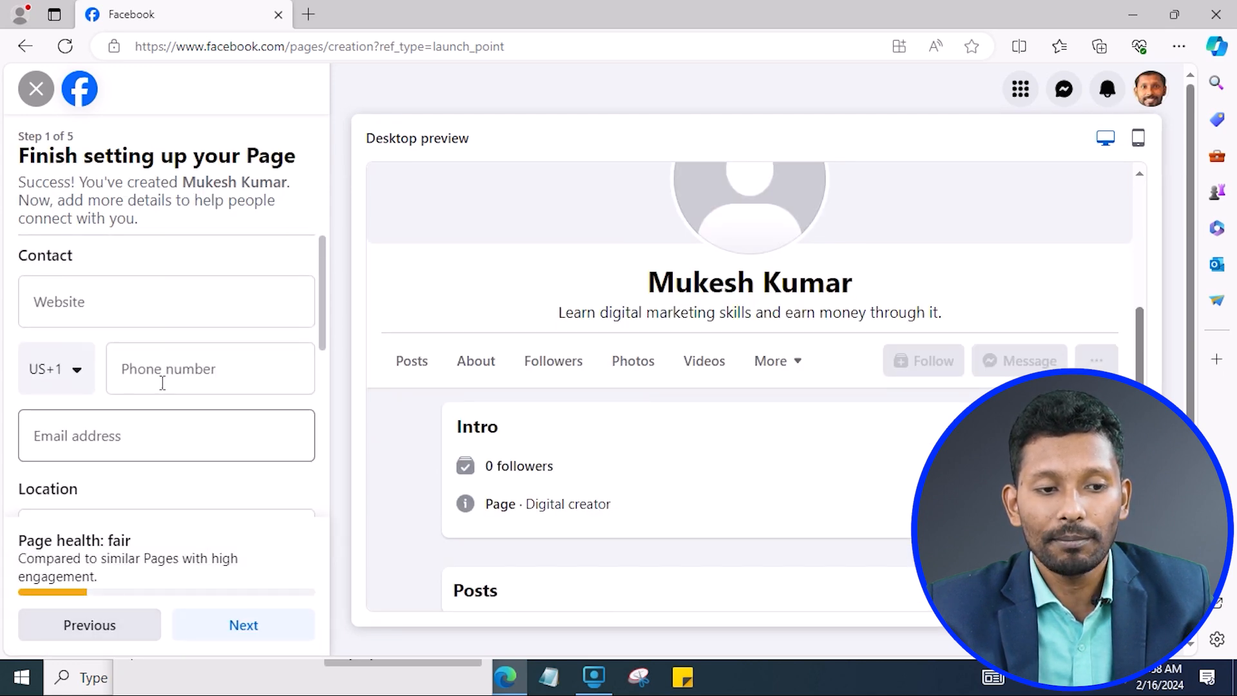
click(134, 301)
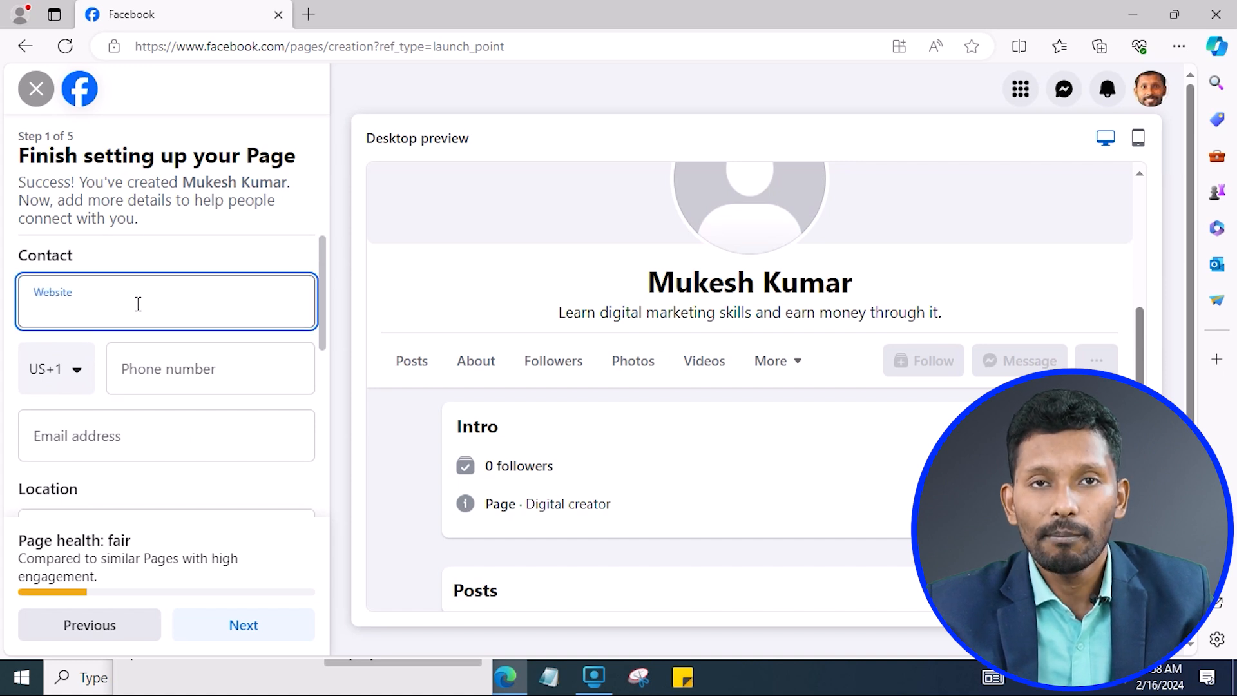
click(194, 359)
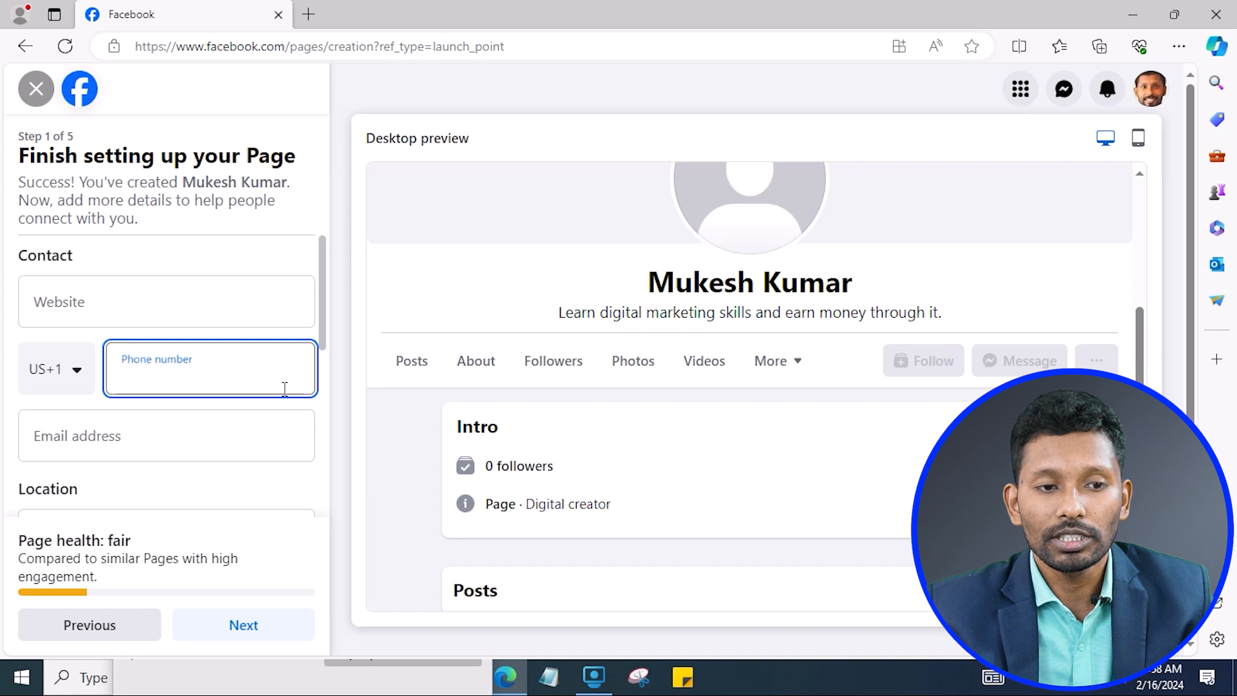
click(122, 444)
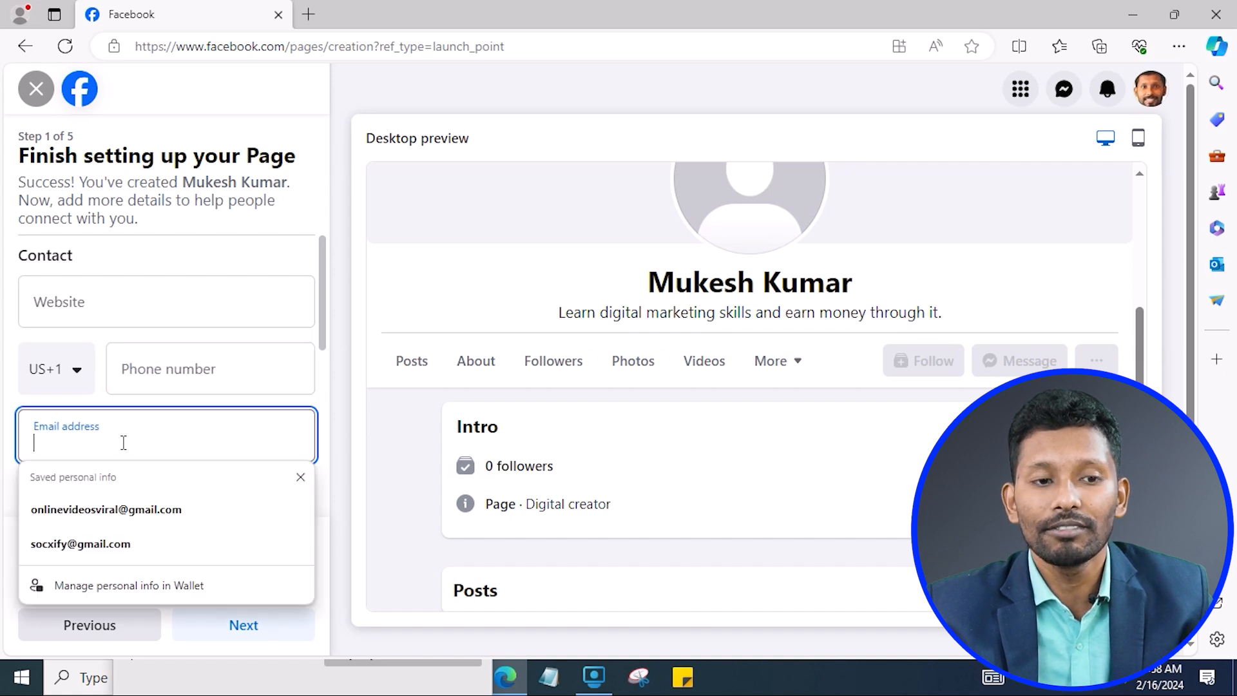
click(182, 309)
click(182, 365)
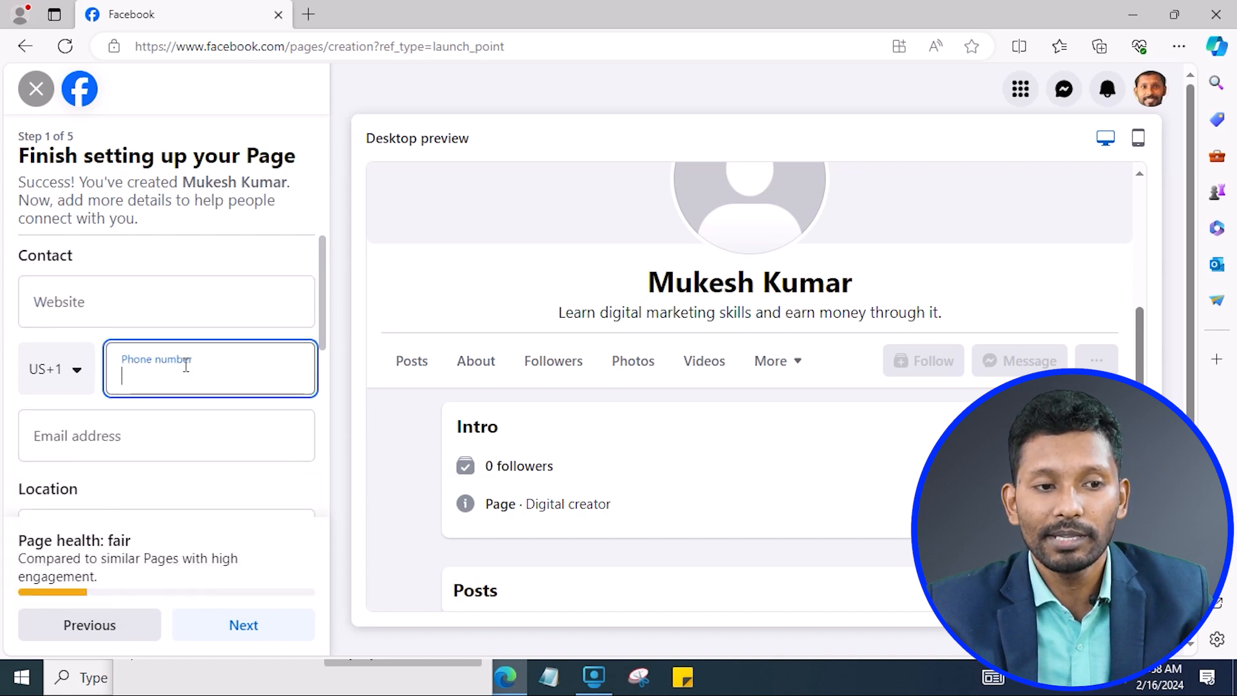
click(151, 430)
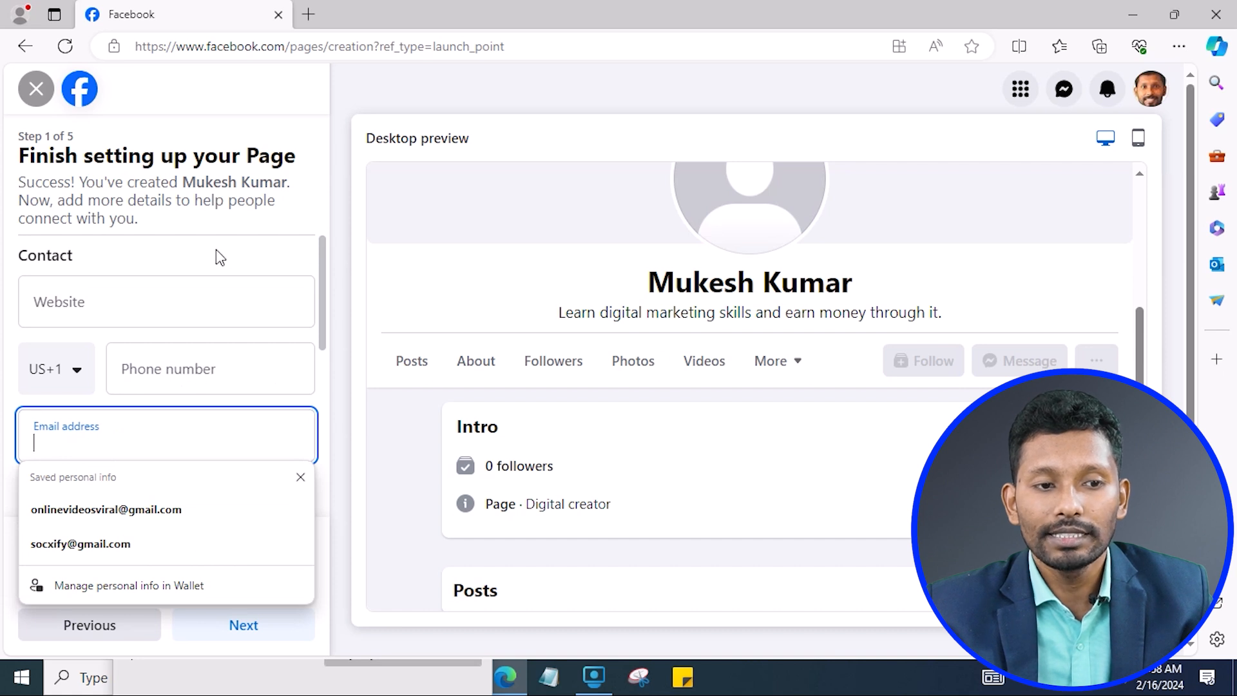
click(192, 303)
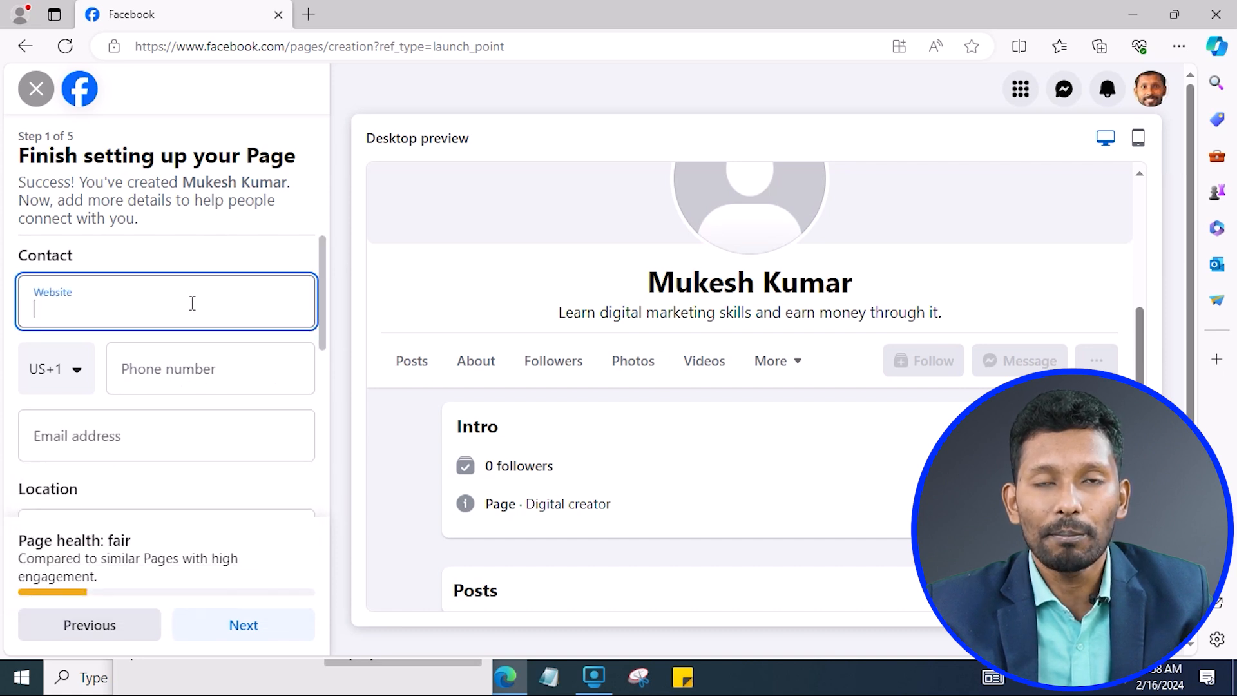
click(212, 373)
click(157, 437)
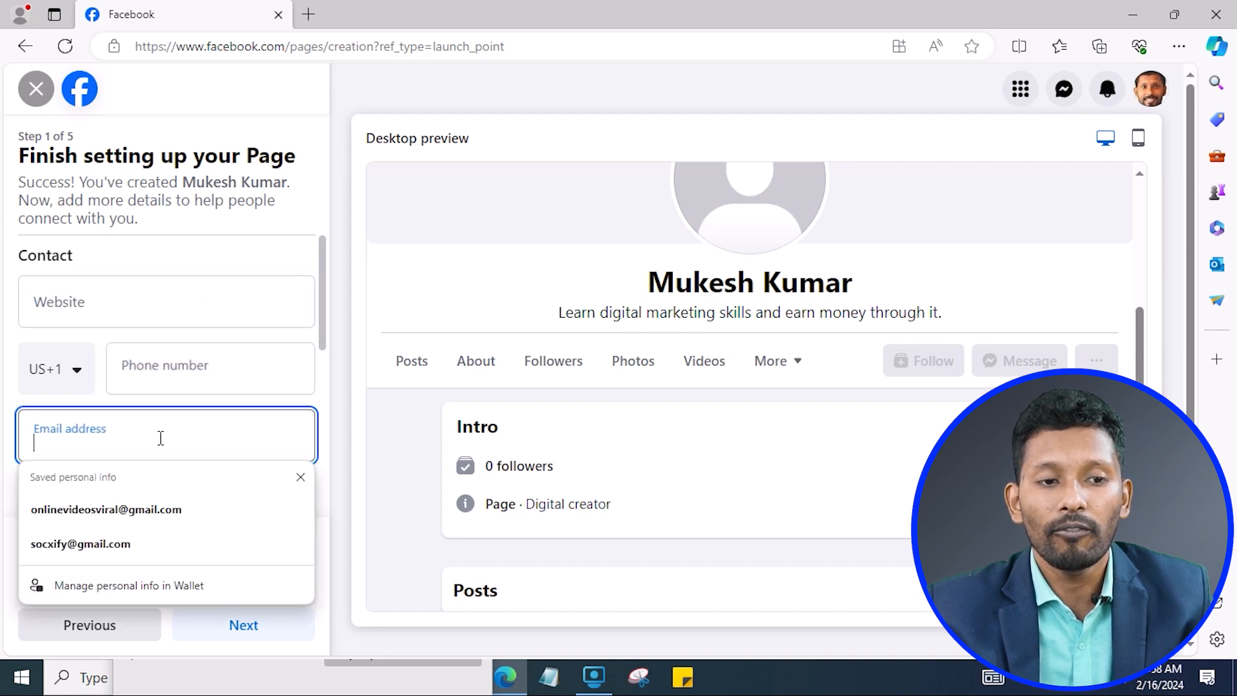
click(240, 191)
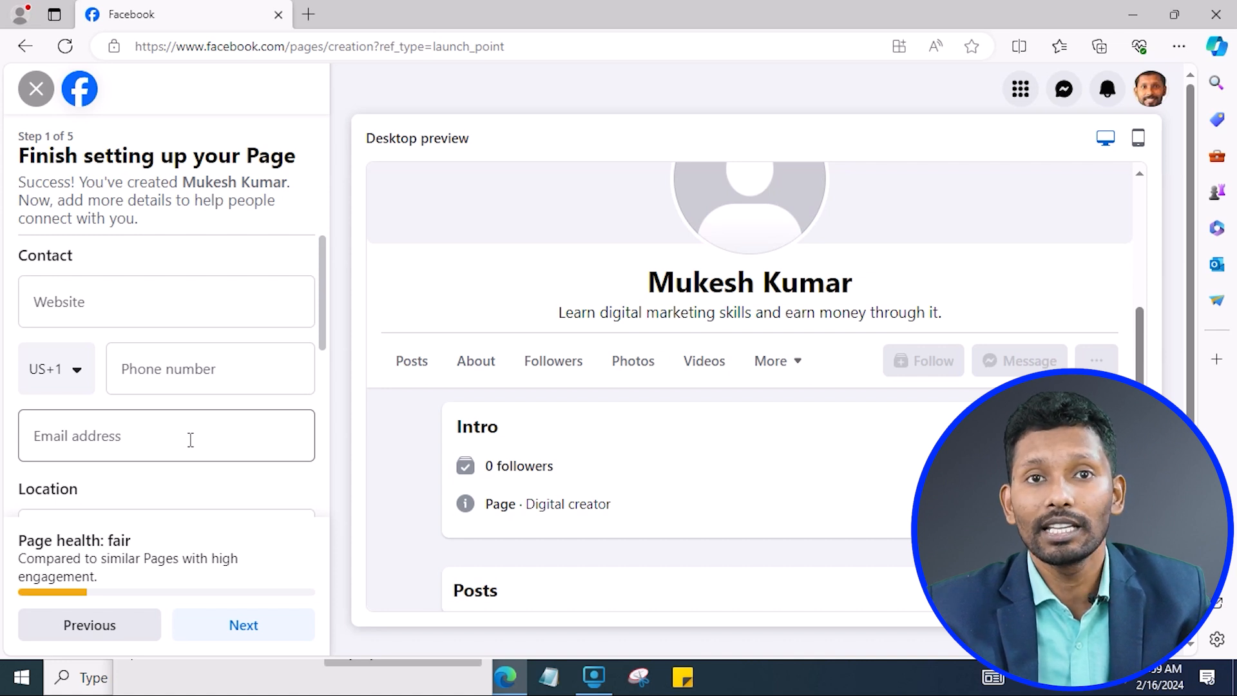
Enter website themukeshkr.com and a phone number with the India +91 country code.
click(191, 308)
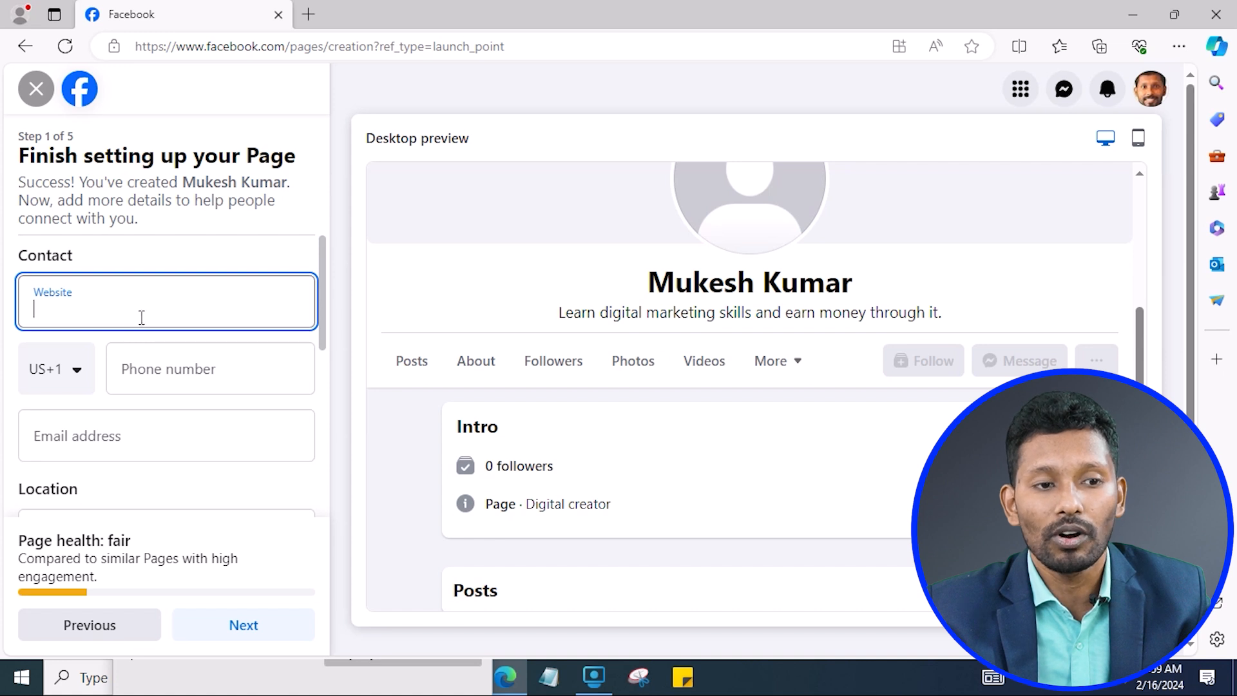
text(them)
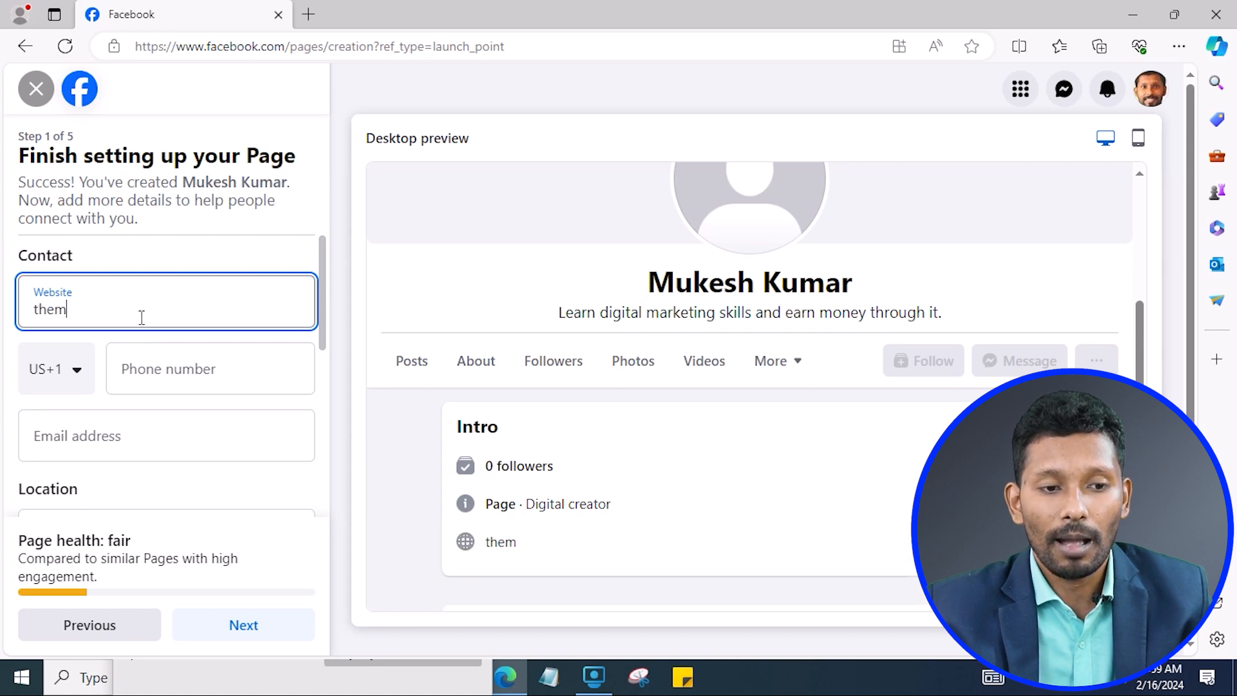
text(ukeshkr.com)
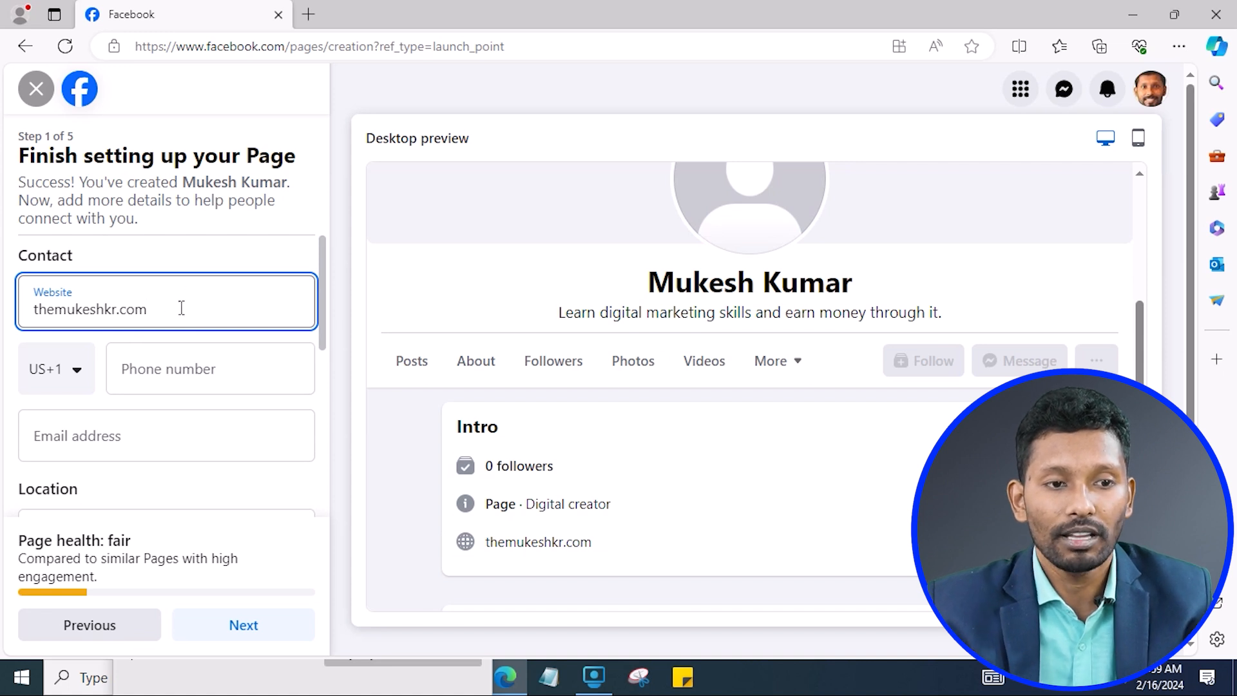
click(144, 374)
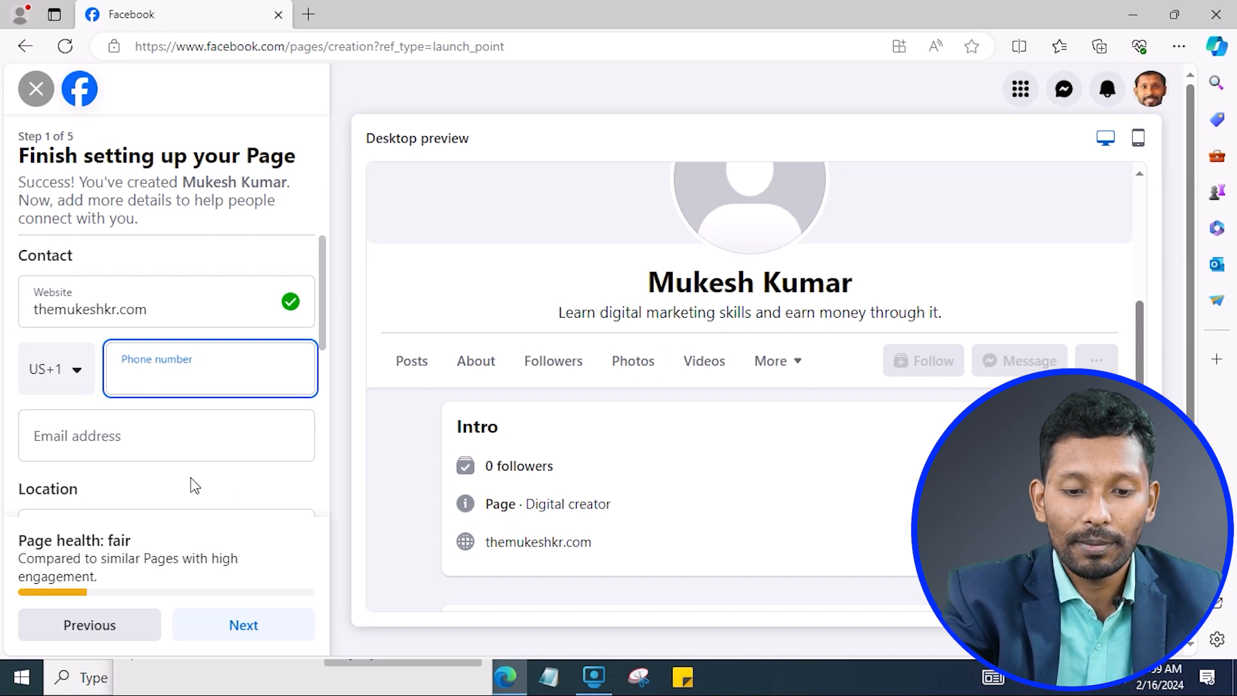
click(32, 365)
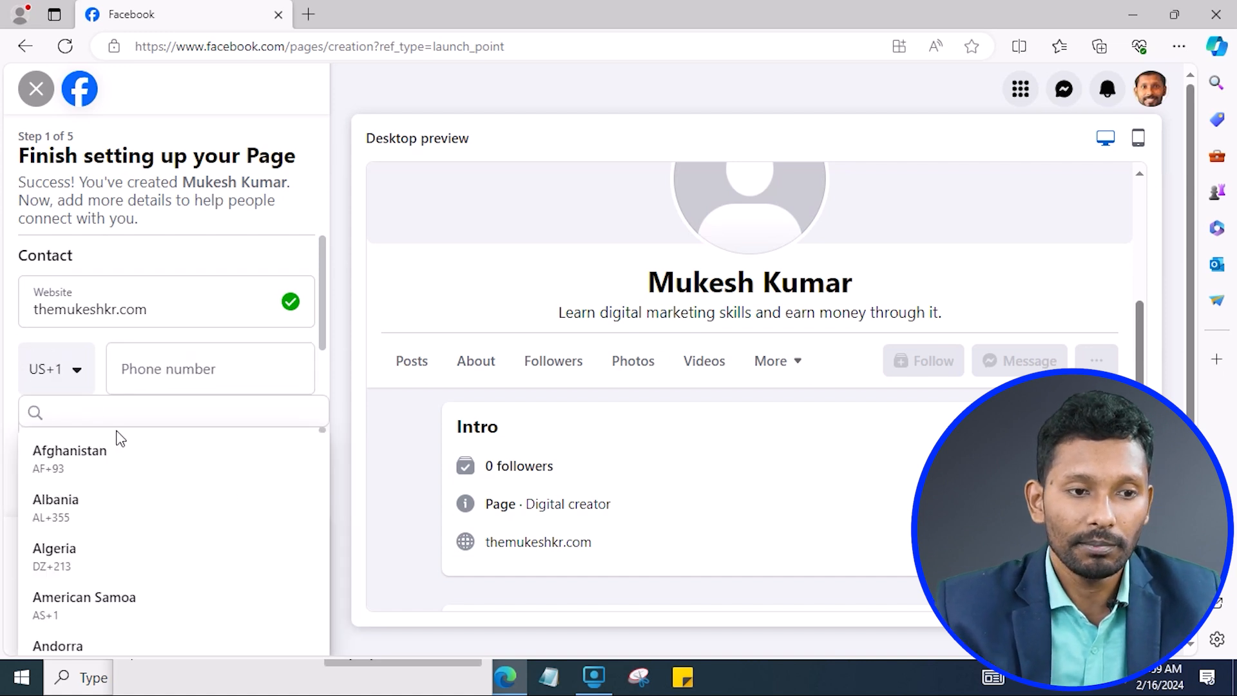
text(ind)
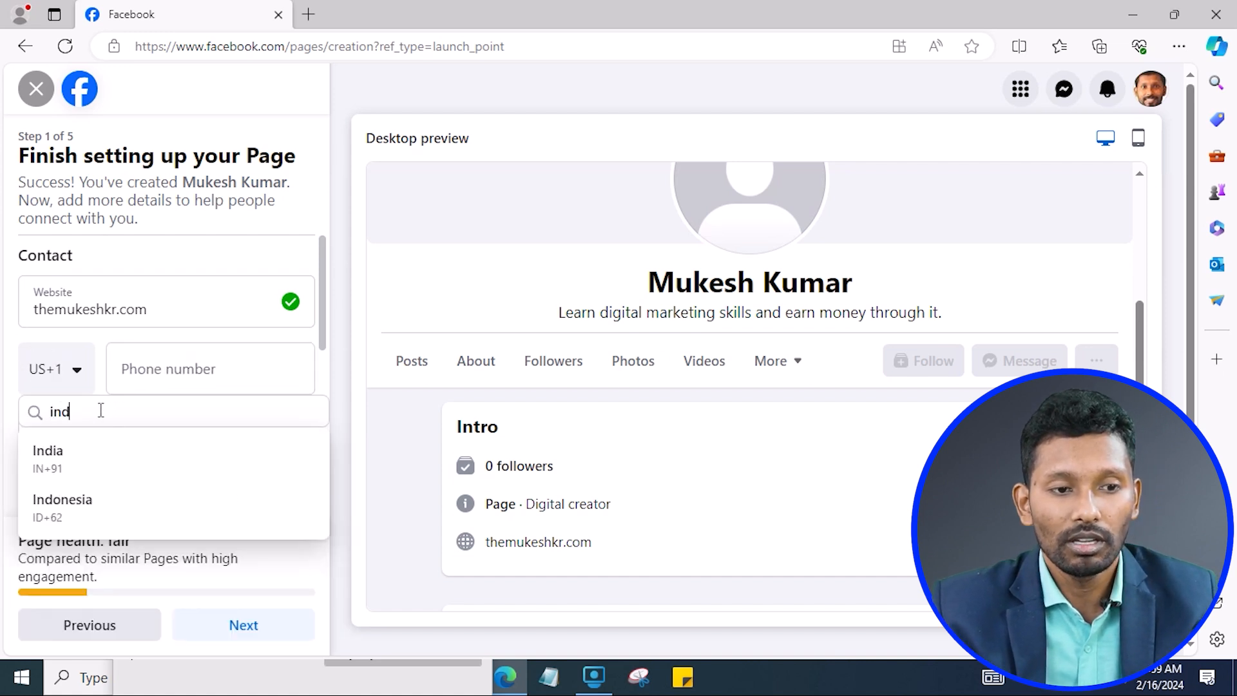
click(64, 456)
click(172, 375)
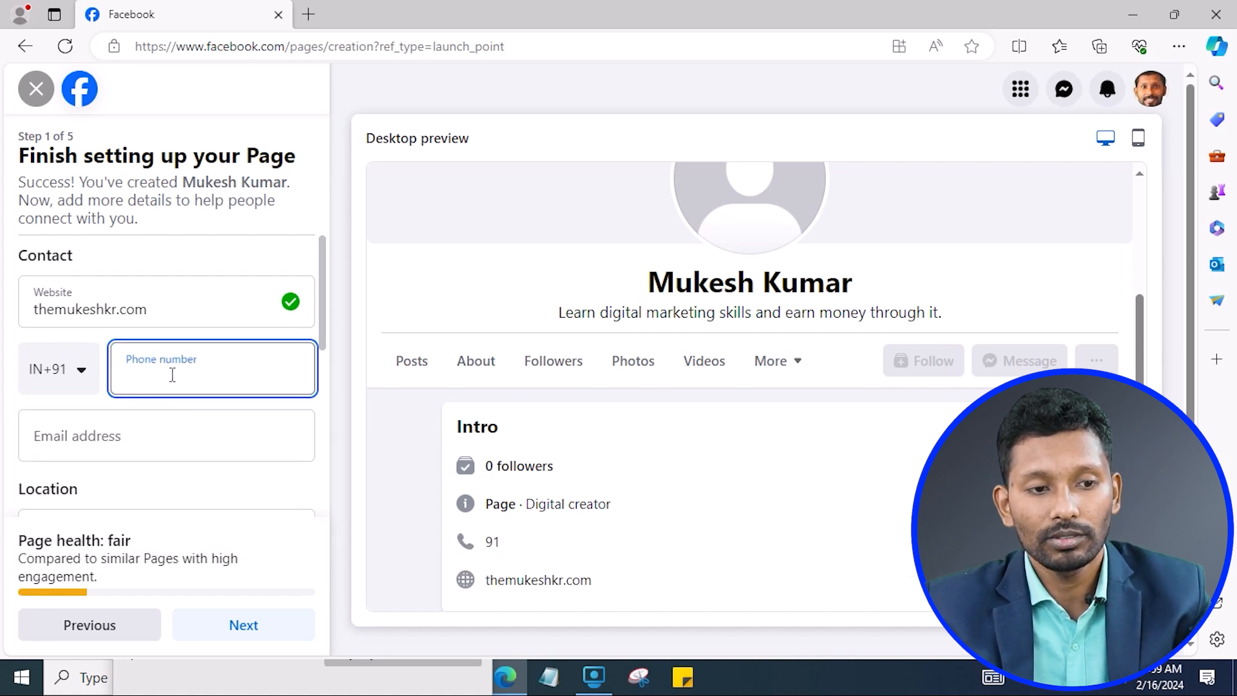
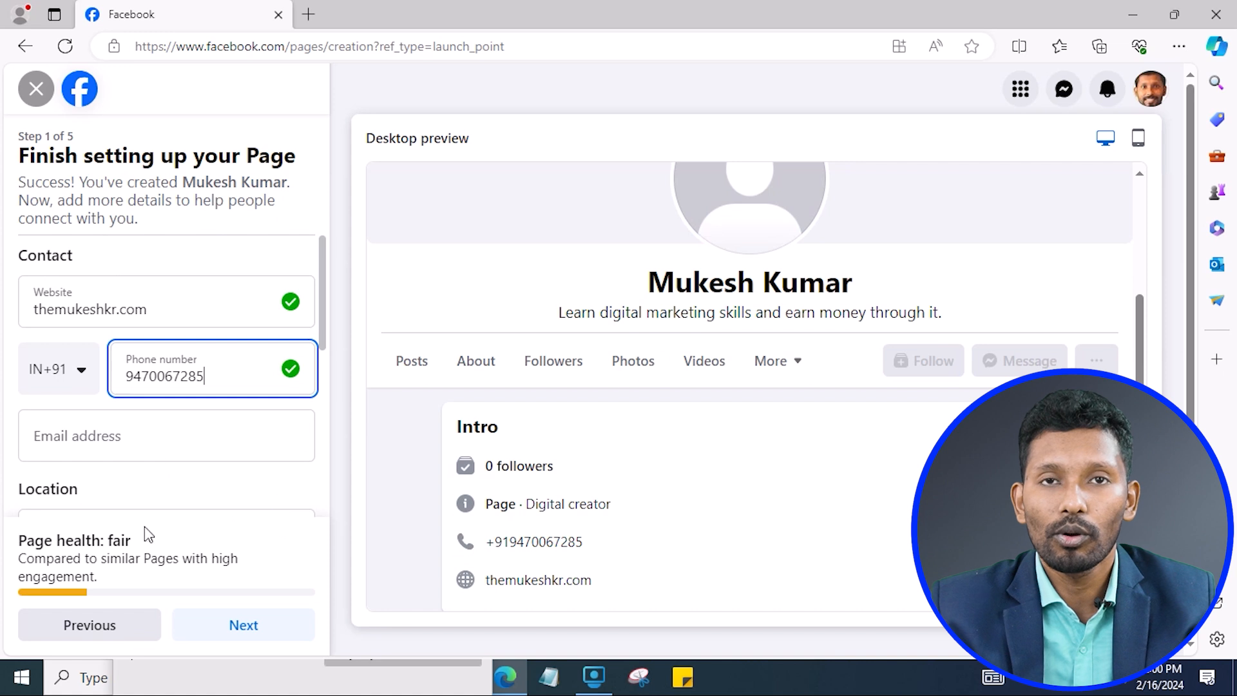
Fill in the contact e-mail address and confirm it.
click(171, 433)
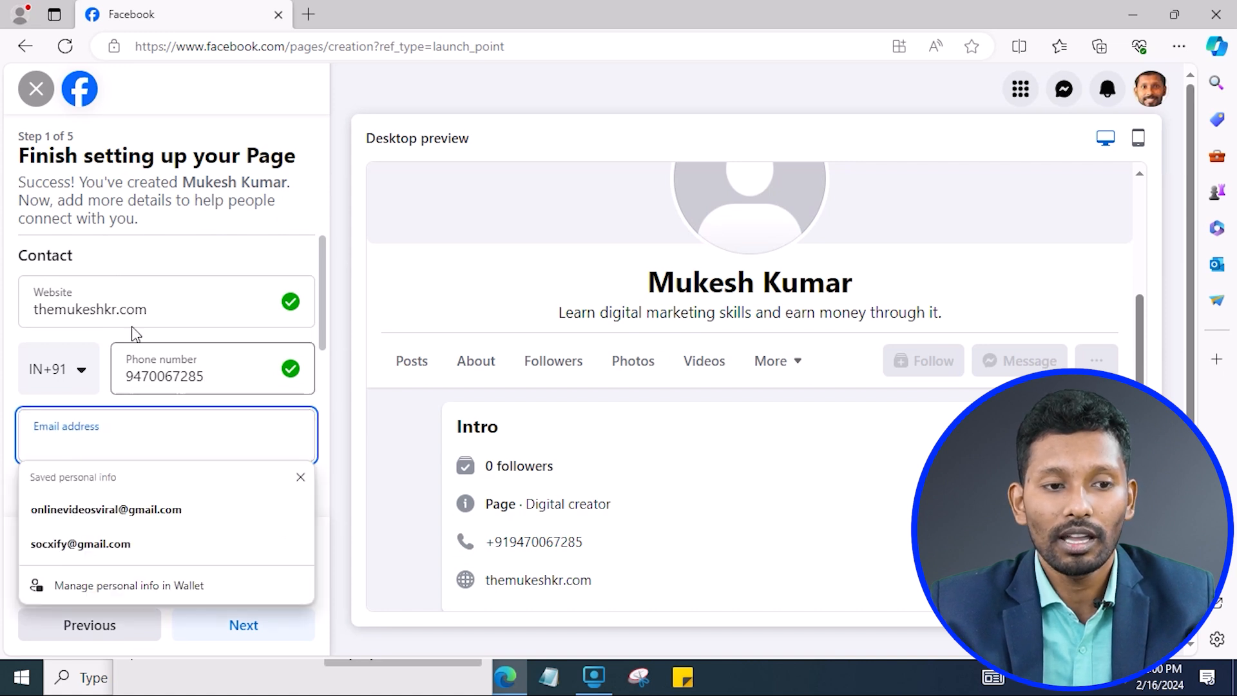
click(167, 312)
click(174, 353)
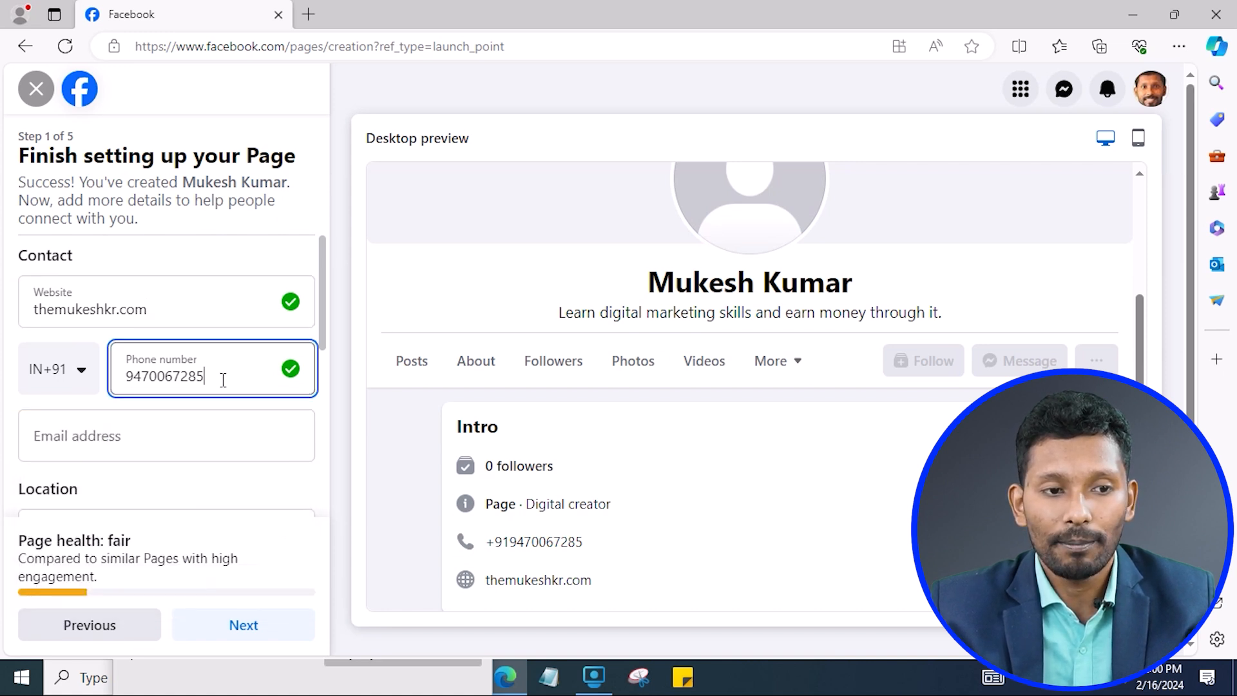
click(127, 427)
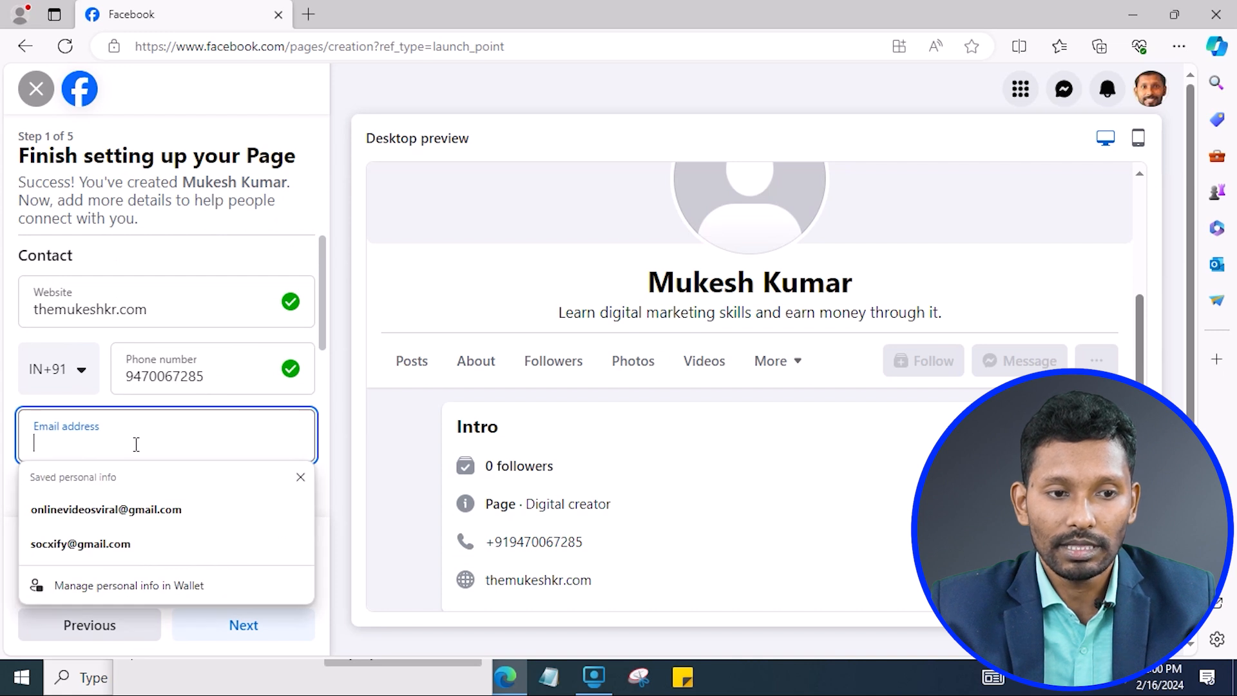
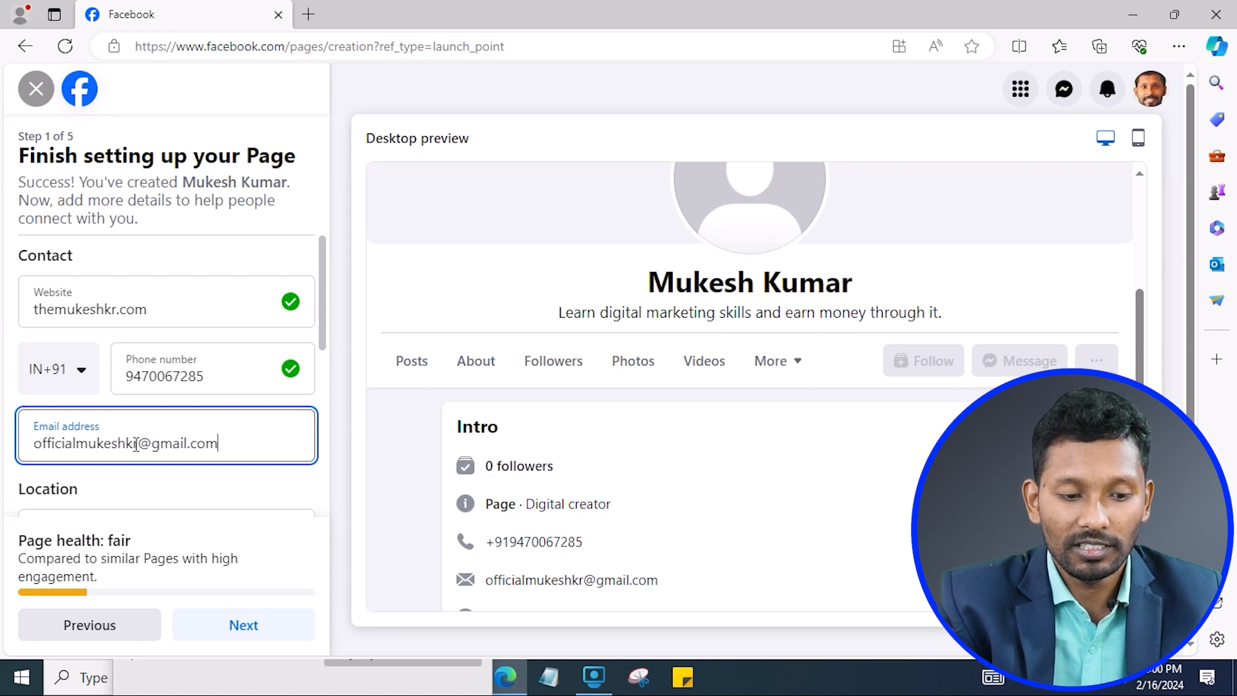
click(175, 495)
scroll(221, 453, down, 1)
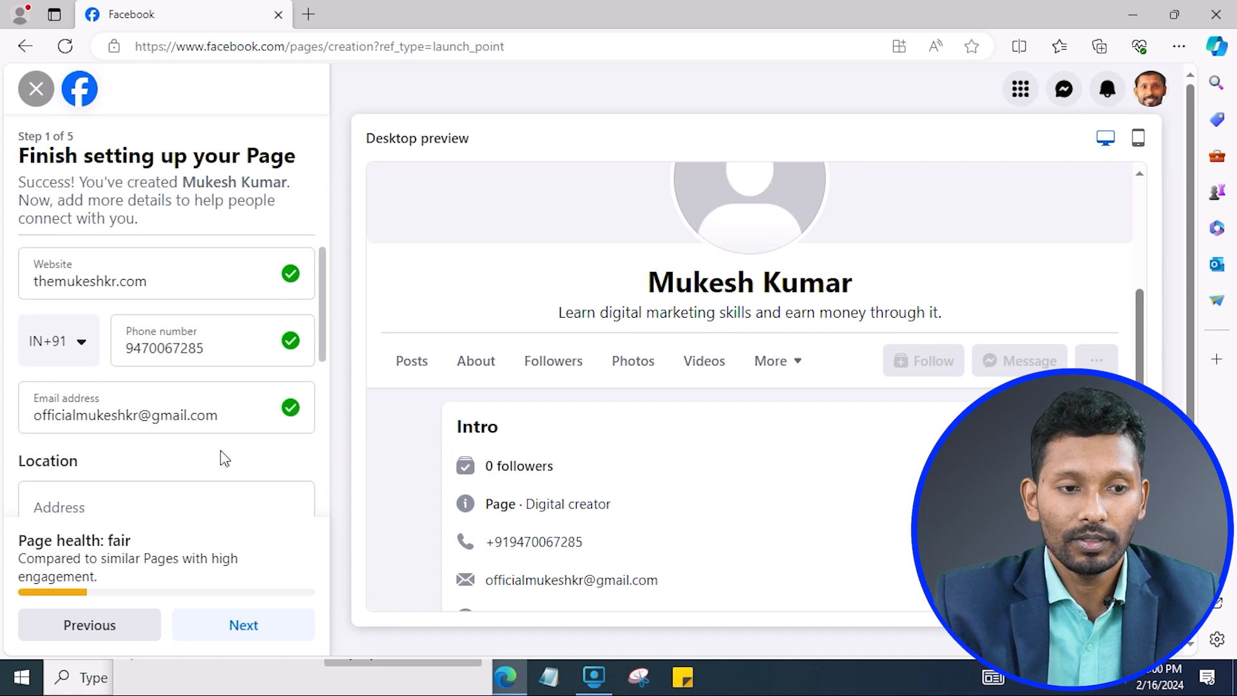
scroll(222, 444, up, 1)
scroll(233, 320, down, 3)
scroll(97, 346, up, 1)
Enter Koramangala as the address and Bangalore, India as the town/city.
click(86, 364)
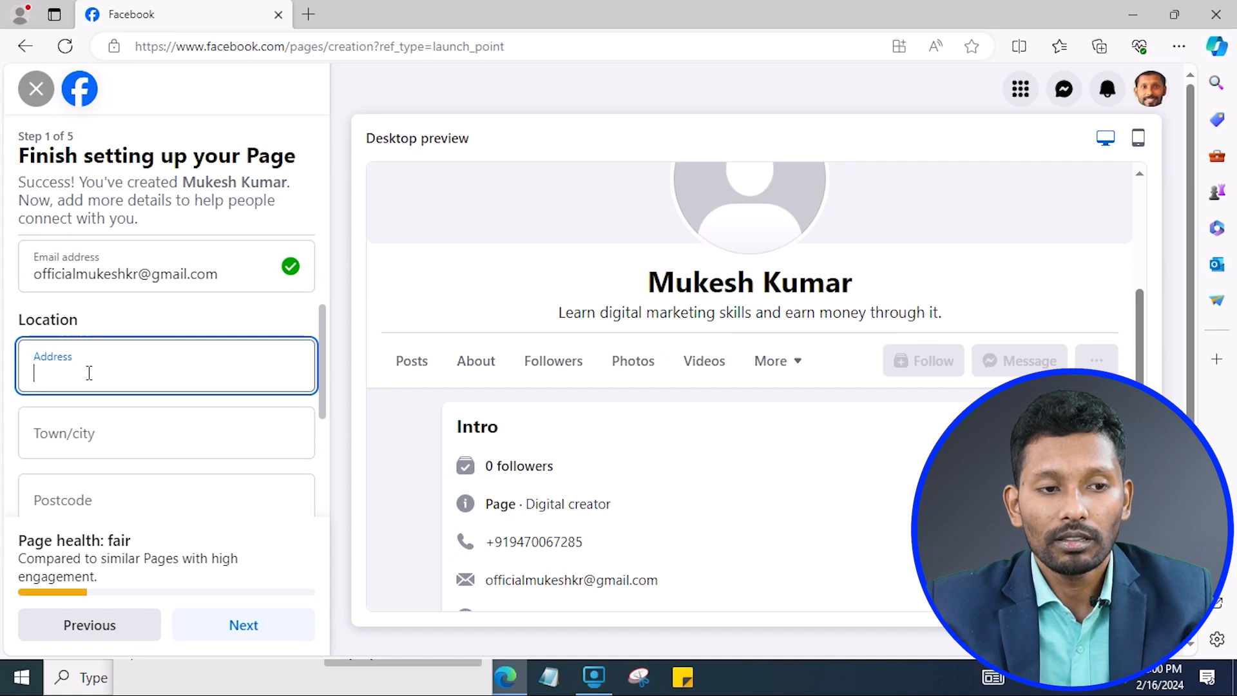
scroll(97, 380, down, 1)
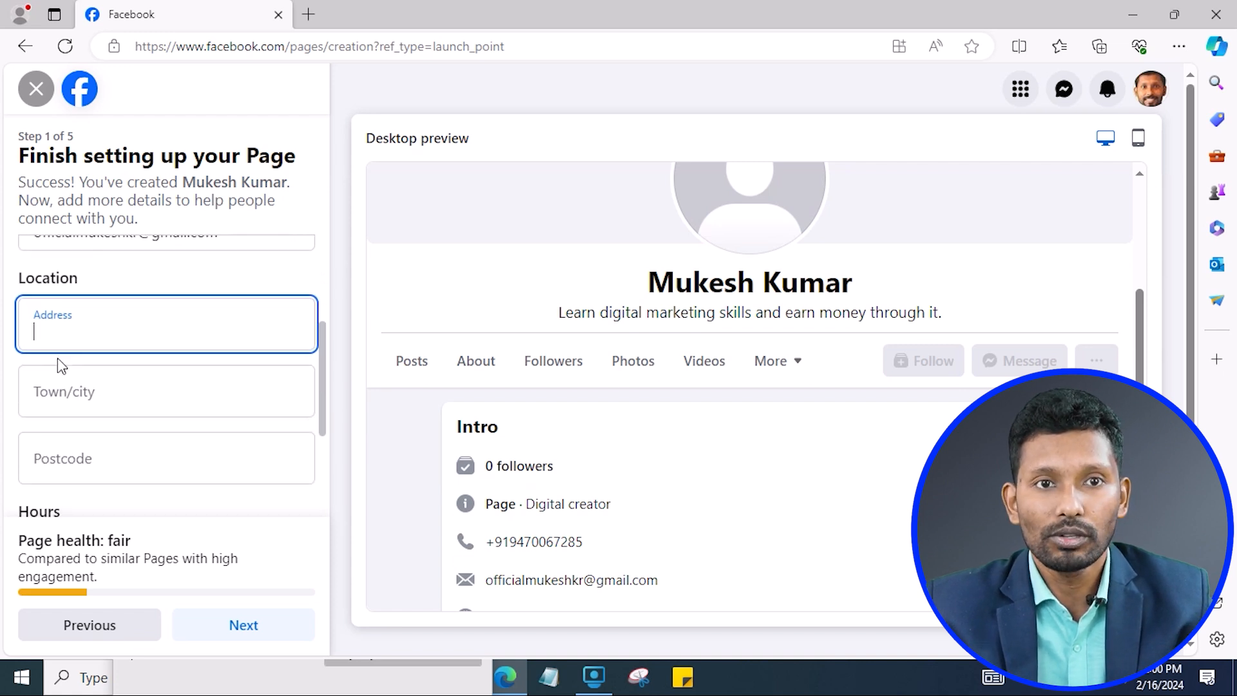
text(Koramangala)
click(132, 405)
text(Bang)
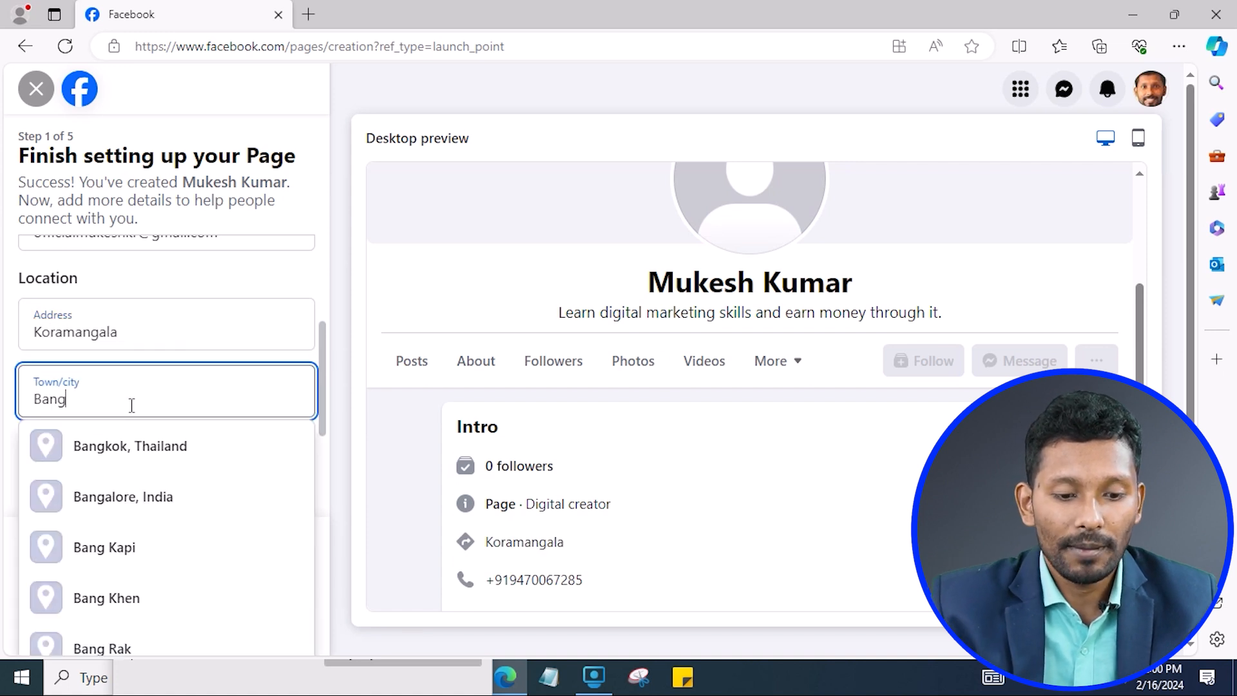
click(128, 506)
click(182, 449)
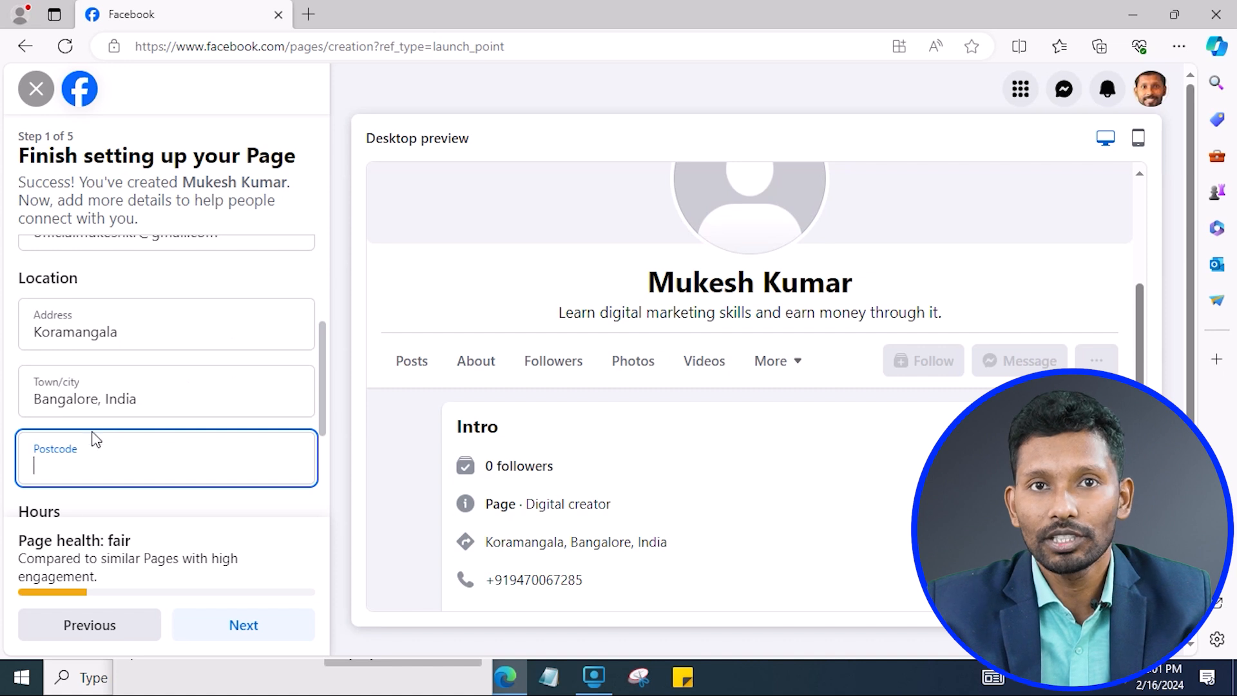
Leave the postcode blank and choose Open at selected hours.
scroll(91, 467, down, 2)
scroll(138, 427, down, 1)
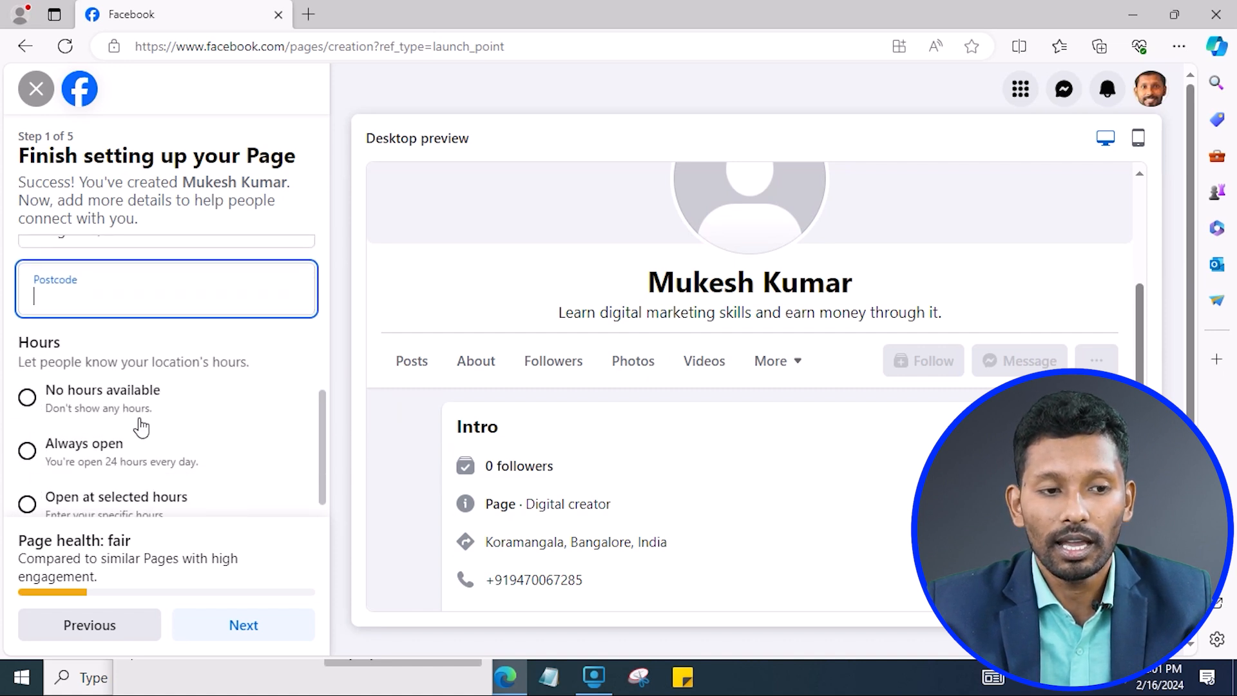
click(32, 305)
double_click(33, 305)
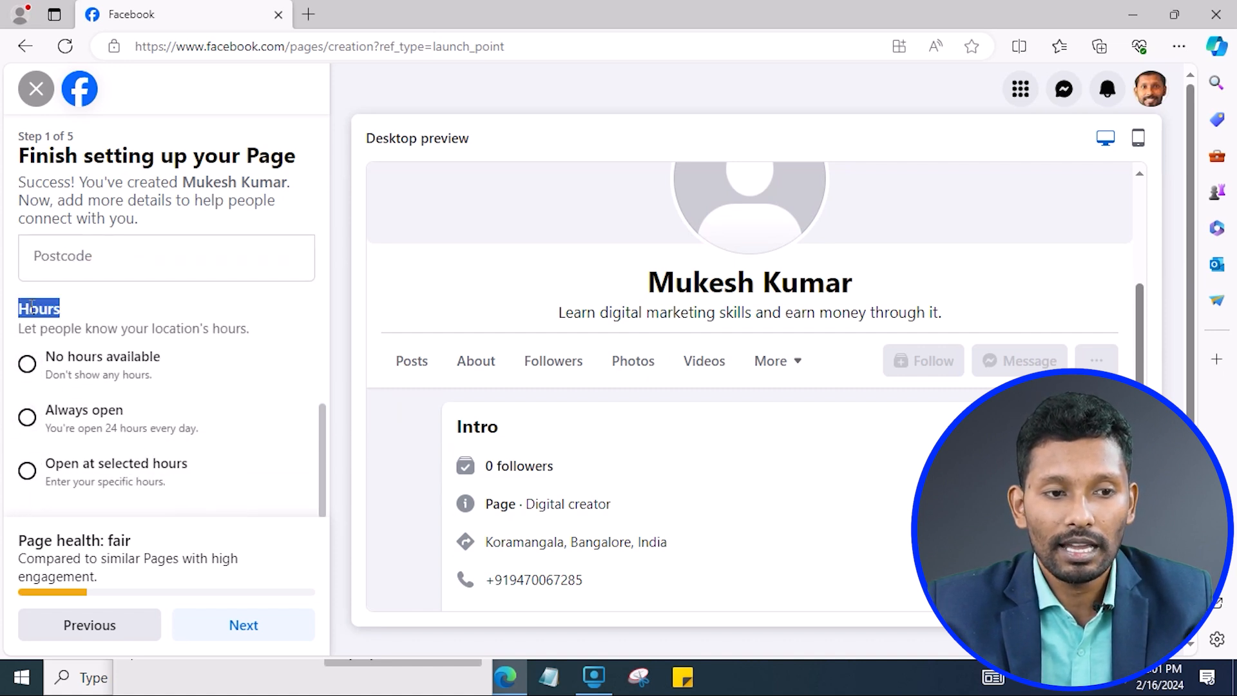
click(99, 334)
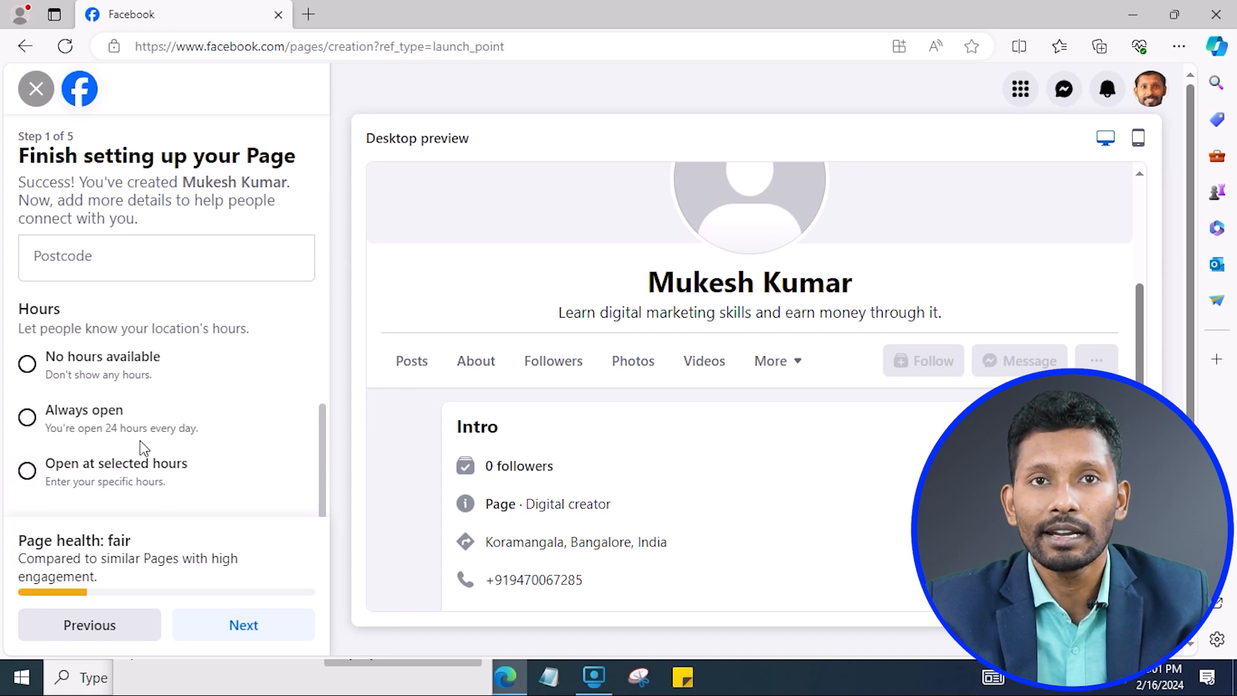
click(28, 473)
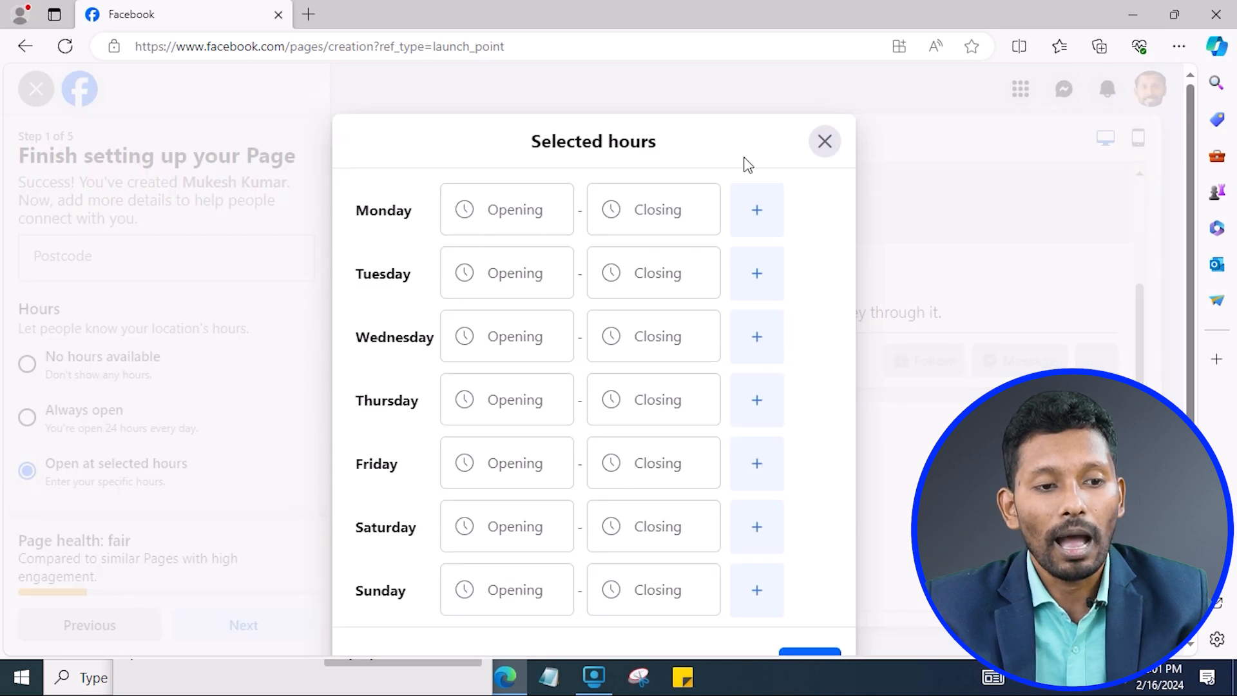
Set Monday's opening time to 09:30 and closing time to 22:00.
click(543, 223)
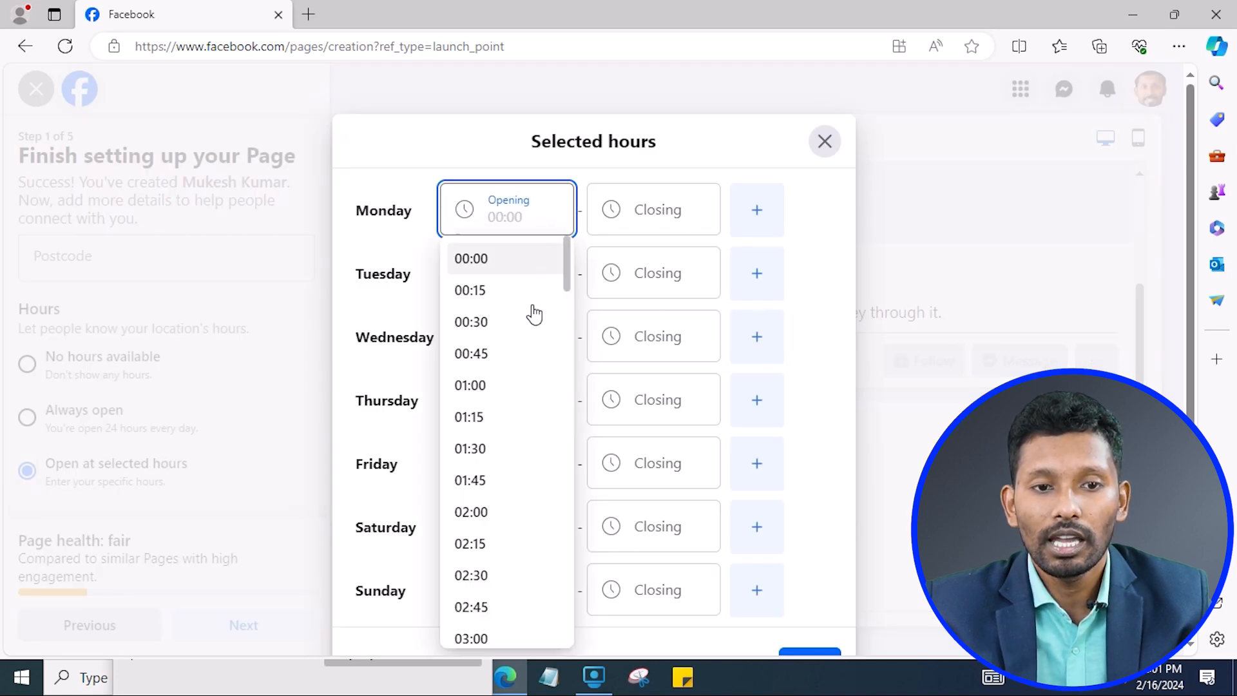
scroll(489, 502, down, 6)
scroll(498, 511, down, 8)
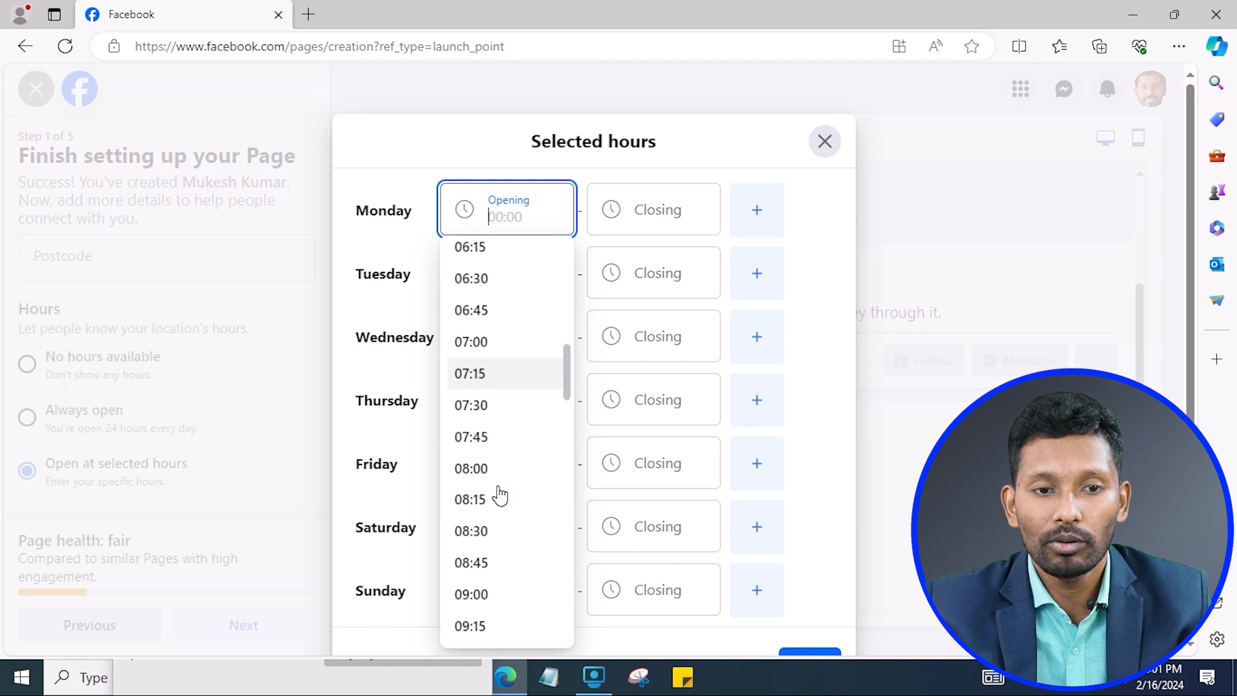
click(506, 349)
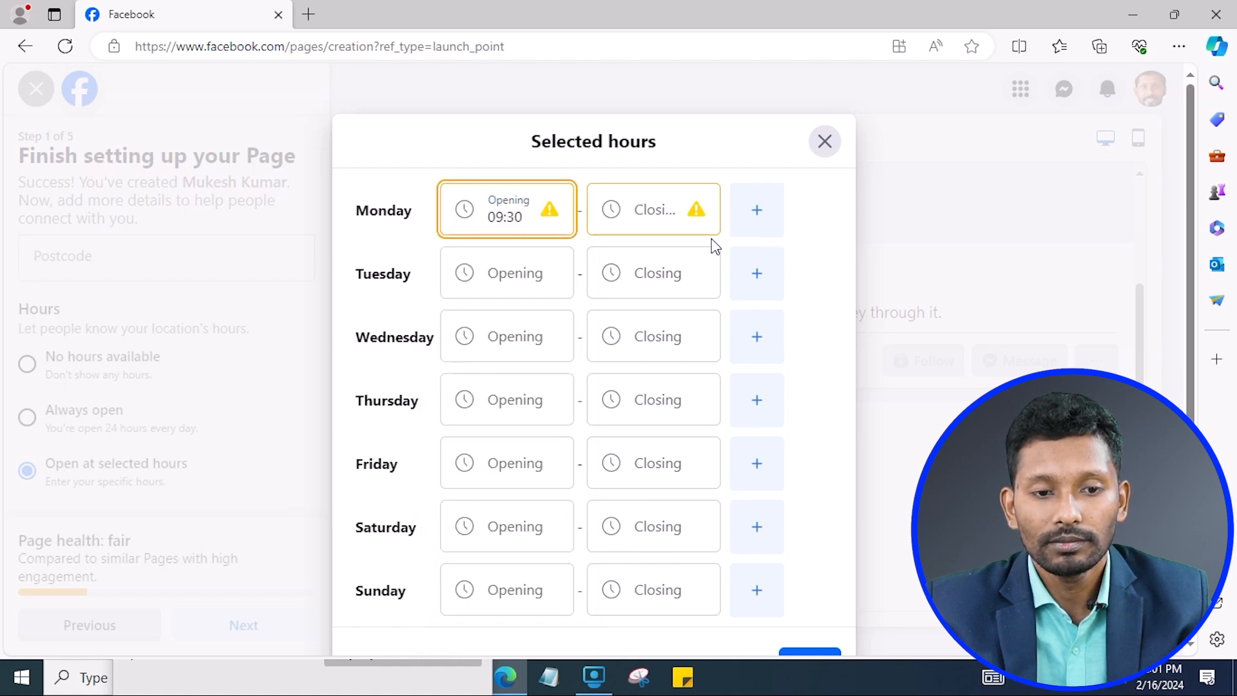
click(640, 214)
scroll(657, 420, down, 17)
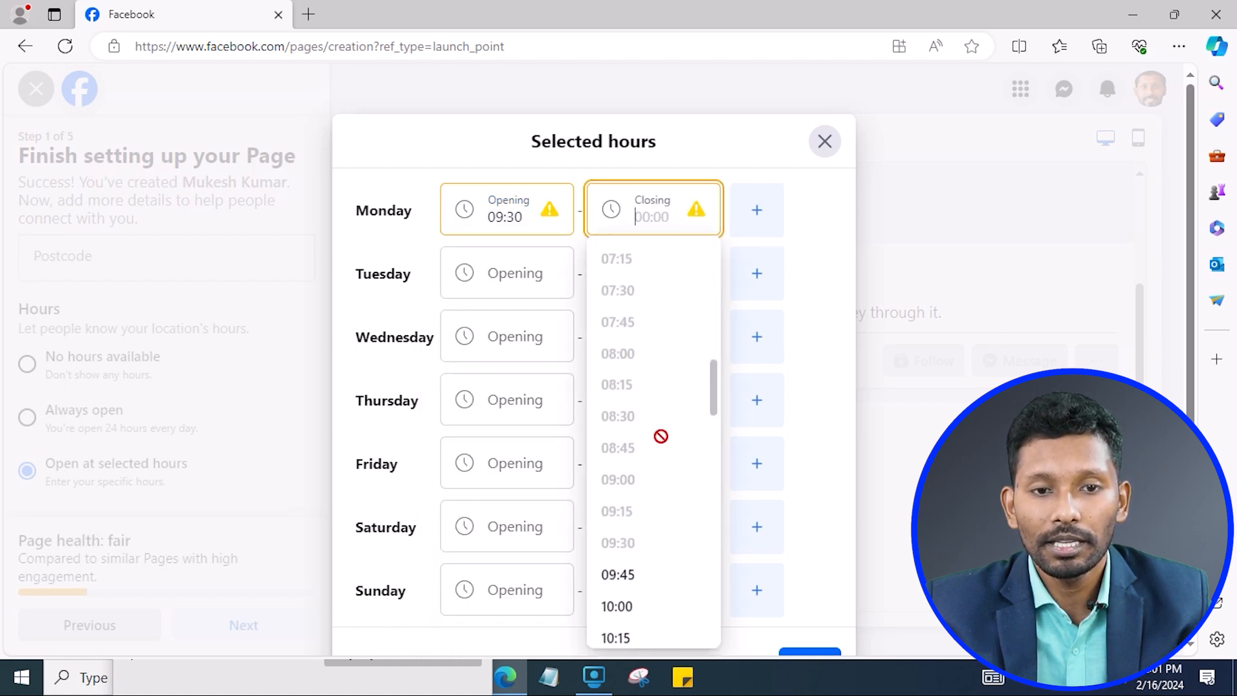
scroll(648, 484, down, 12)
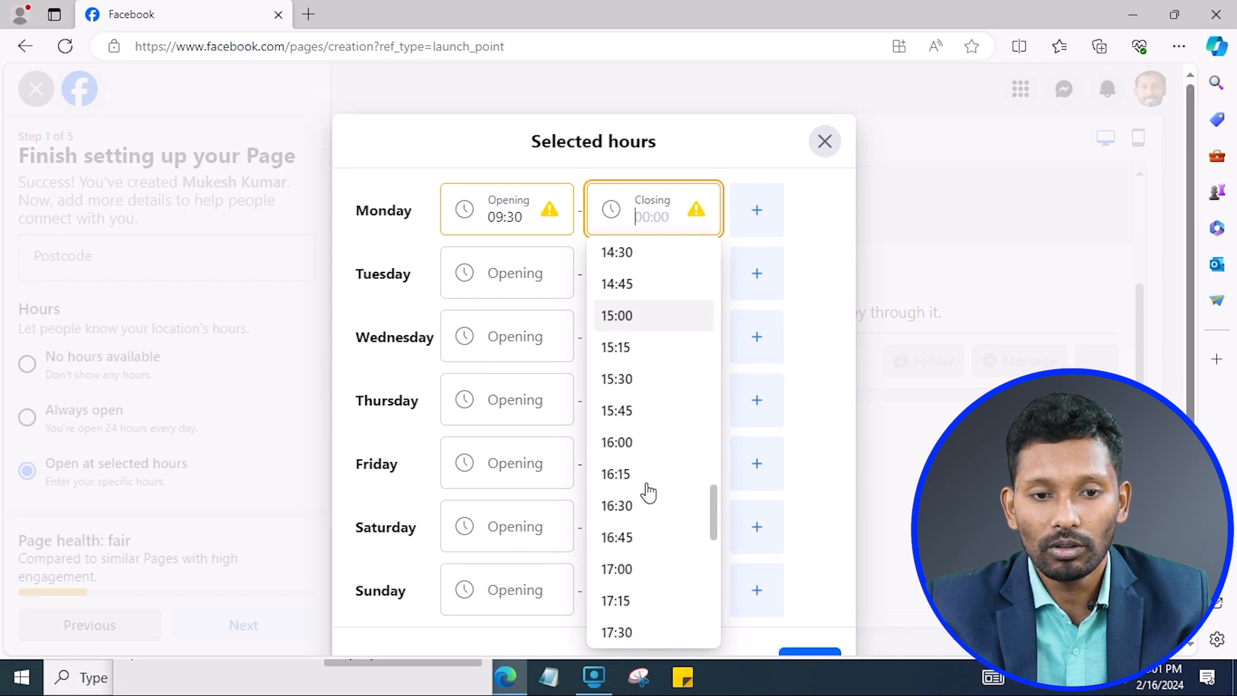
scroll(644, 488, down, 5)
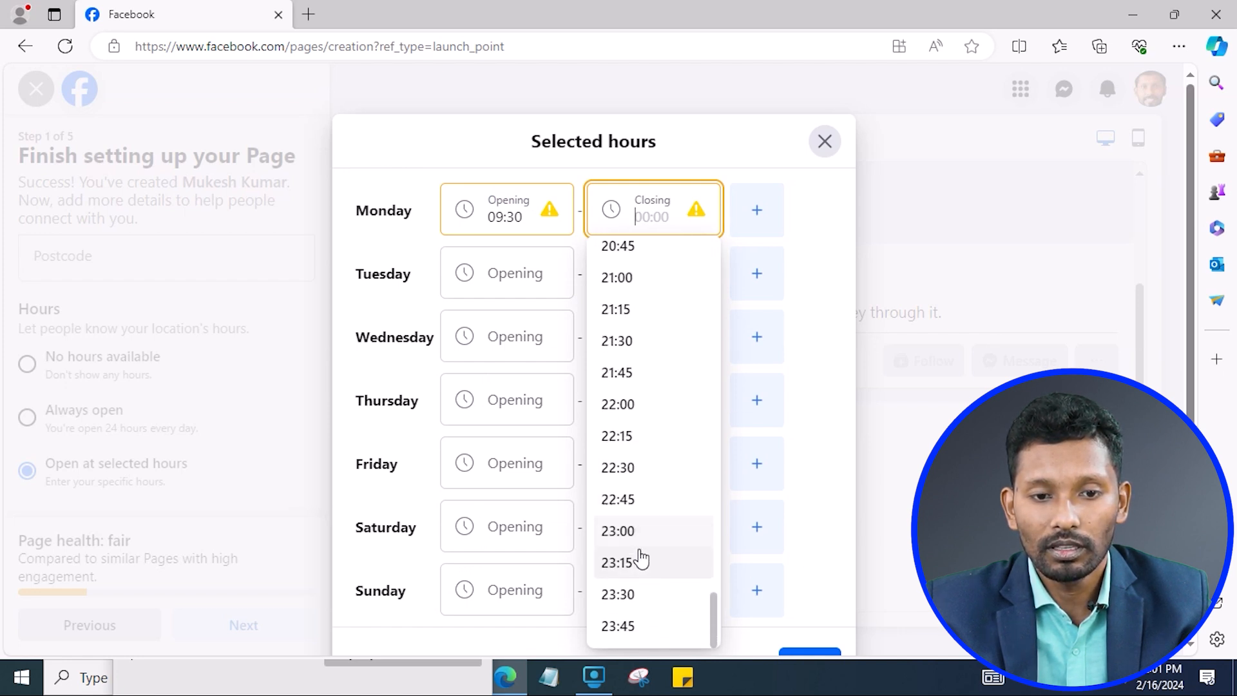
click(630, 403)
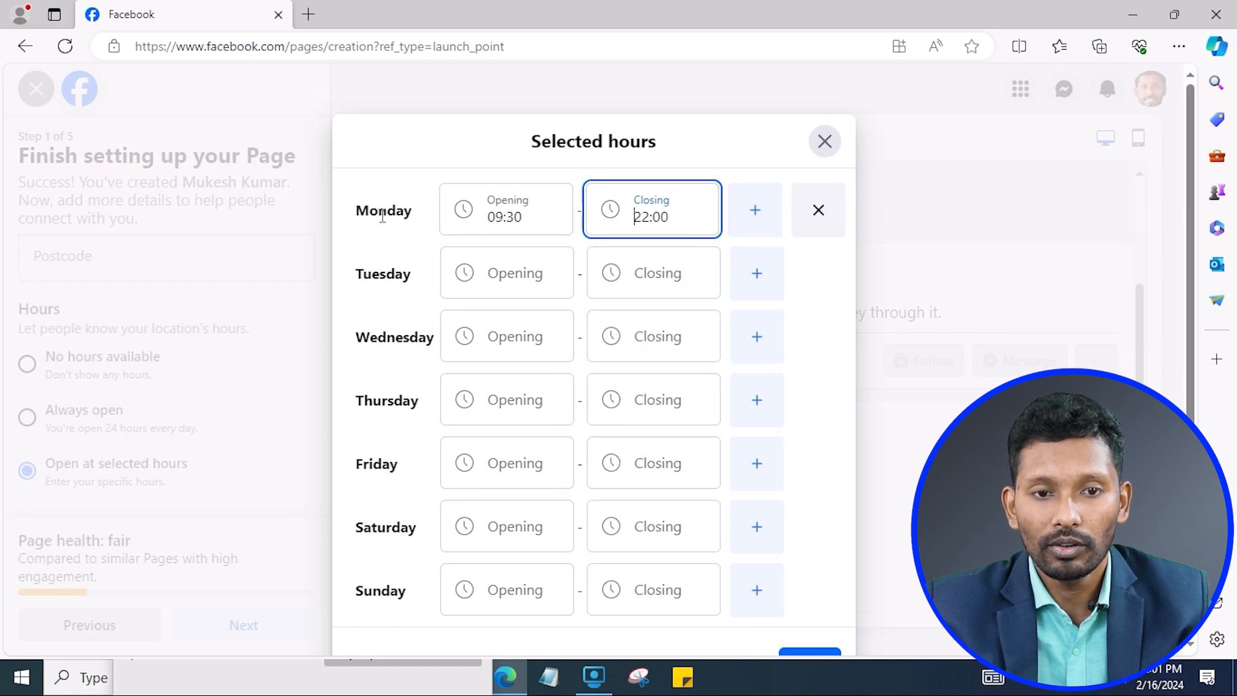
Fill in Tuesday's opening hours and save the selected hours.
click(516, 286)
click(377, 284)
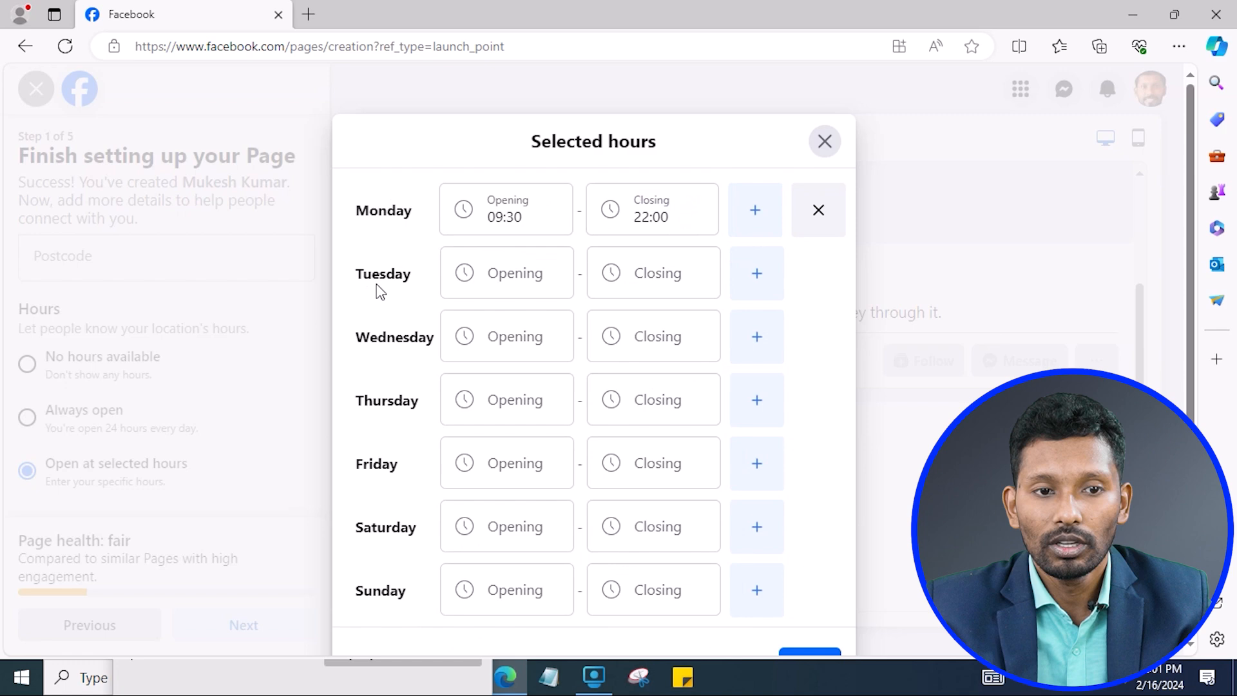
scroll(654, 509, down, 2)
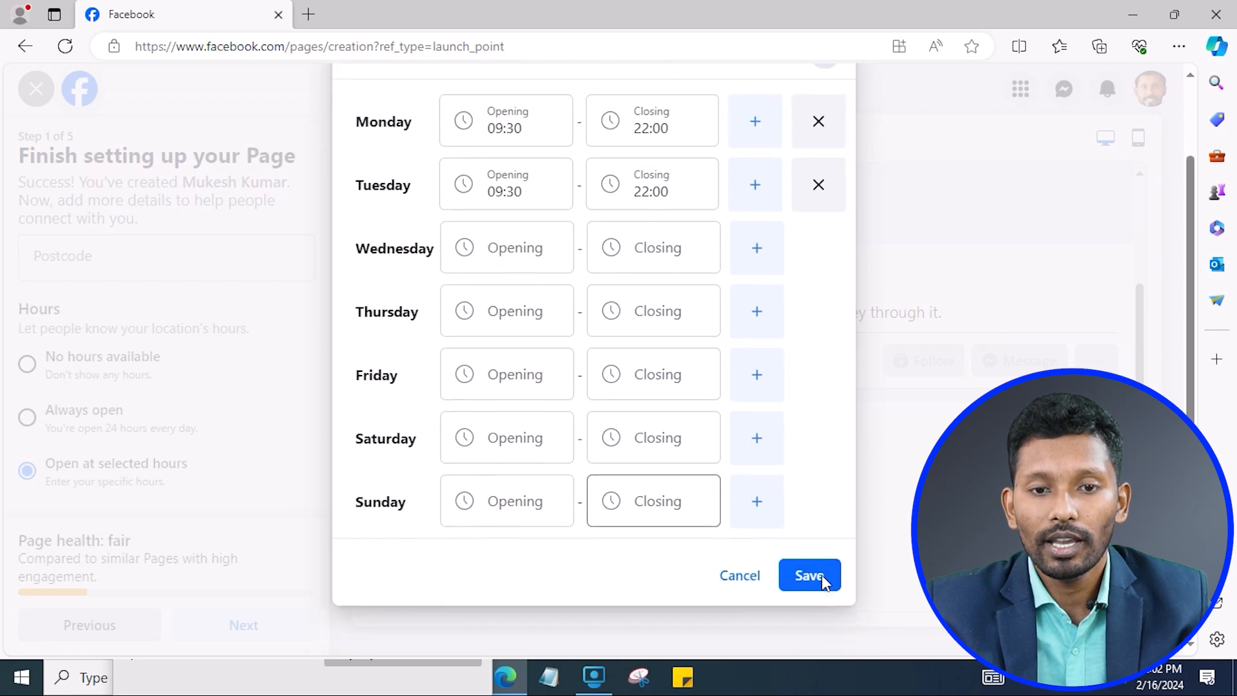
click(810, 574)
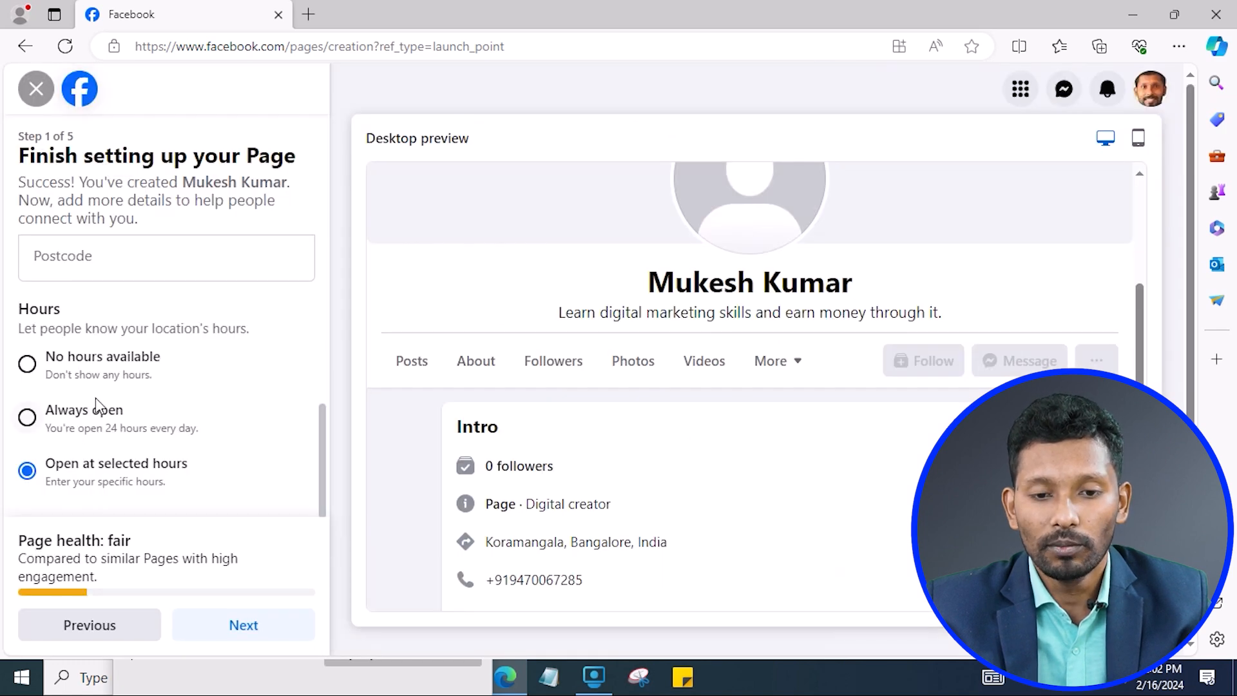
scroll(254, 417, up, 2)
scroll(238, 414, down, 2)
scroll(230, 417, up, 6)
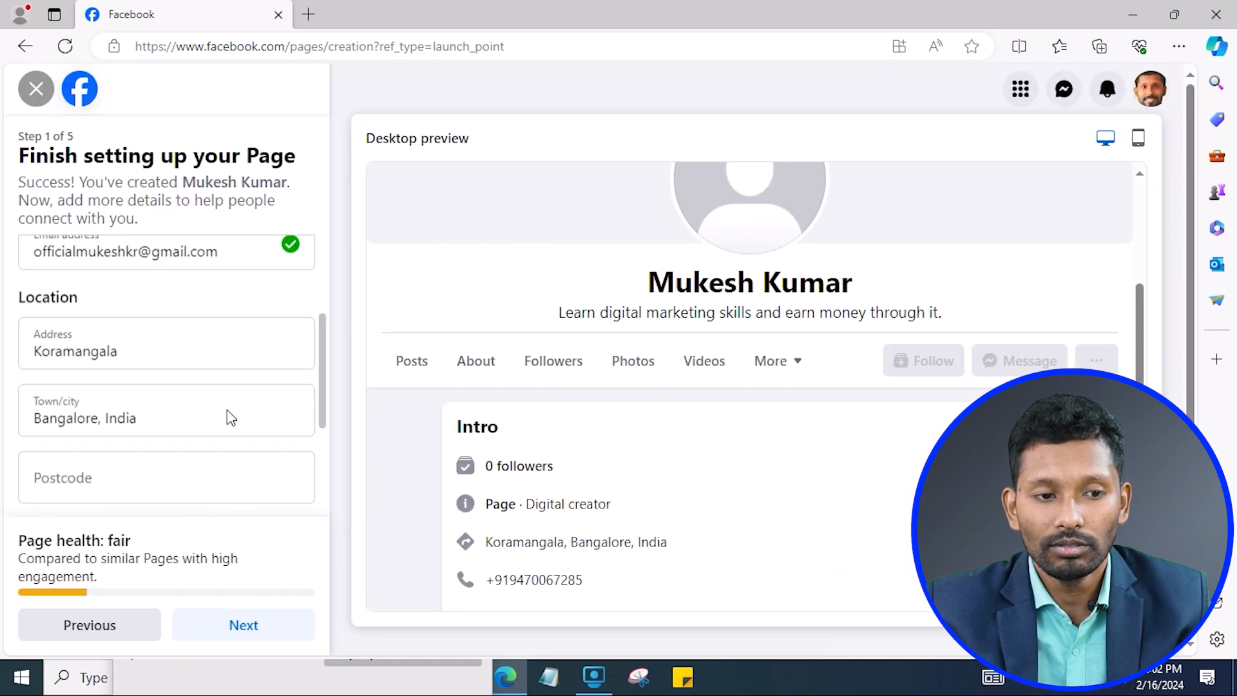
scroll(109, 297, down, 2)
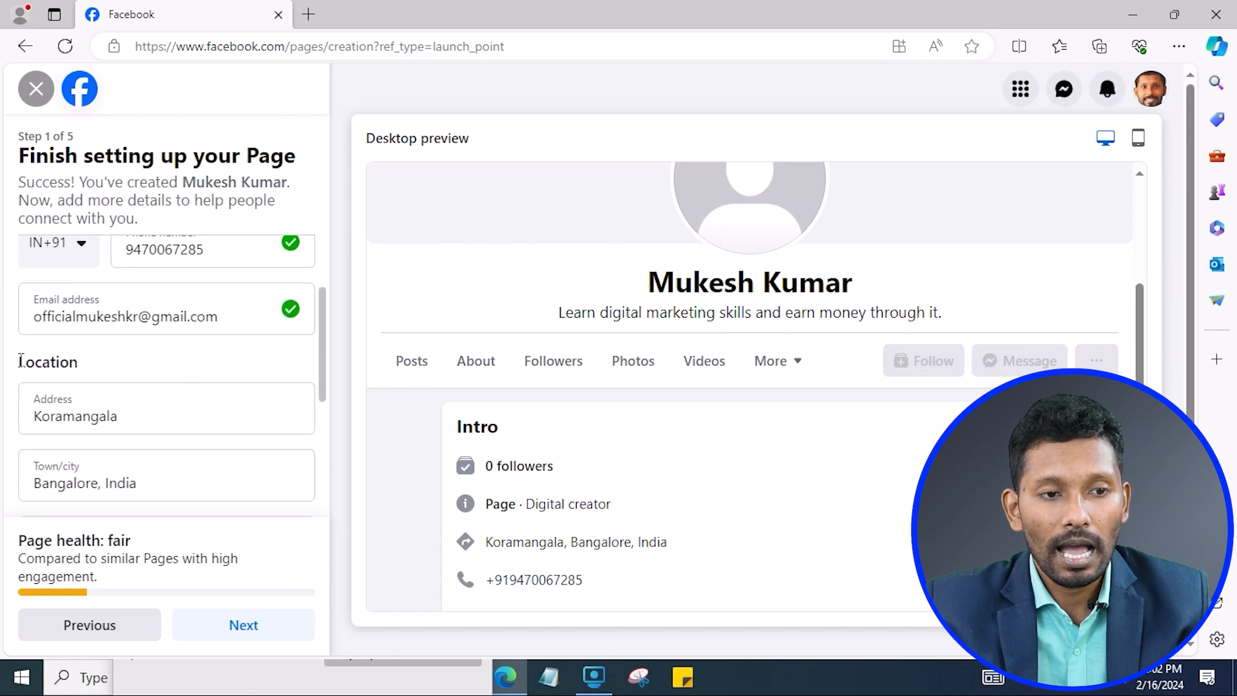
scroll(113, 387, down, 4)
scroll(157, 425, down, 1)
Advance to step 2, Customise your Page, and review its options.
click(250, 625)
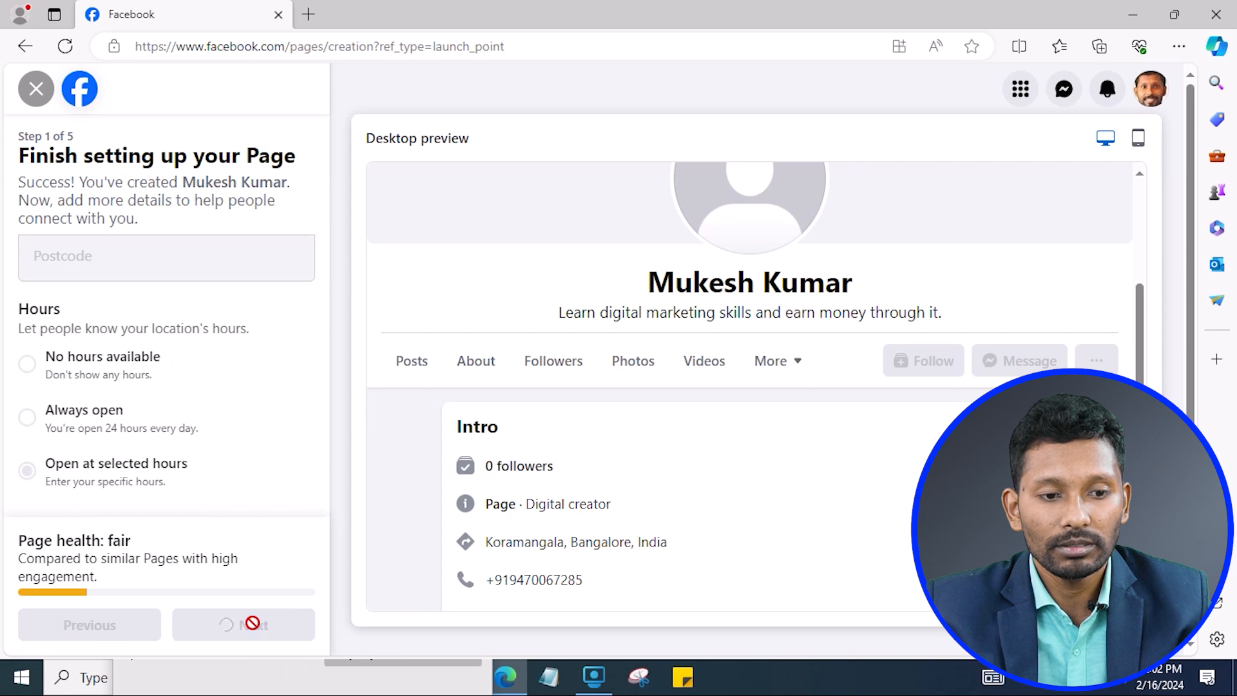
scroll(205, 393, up, 5)
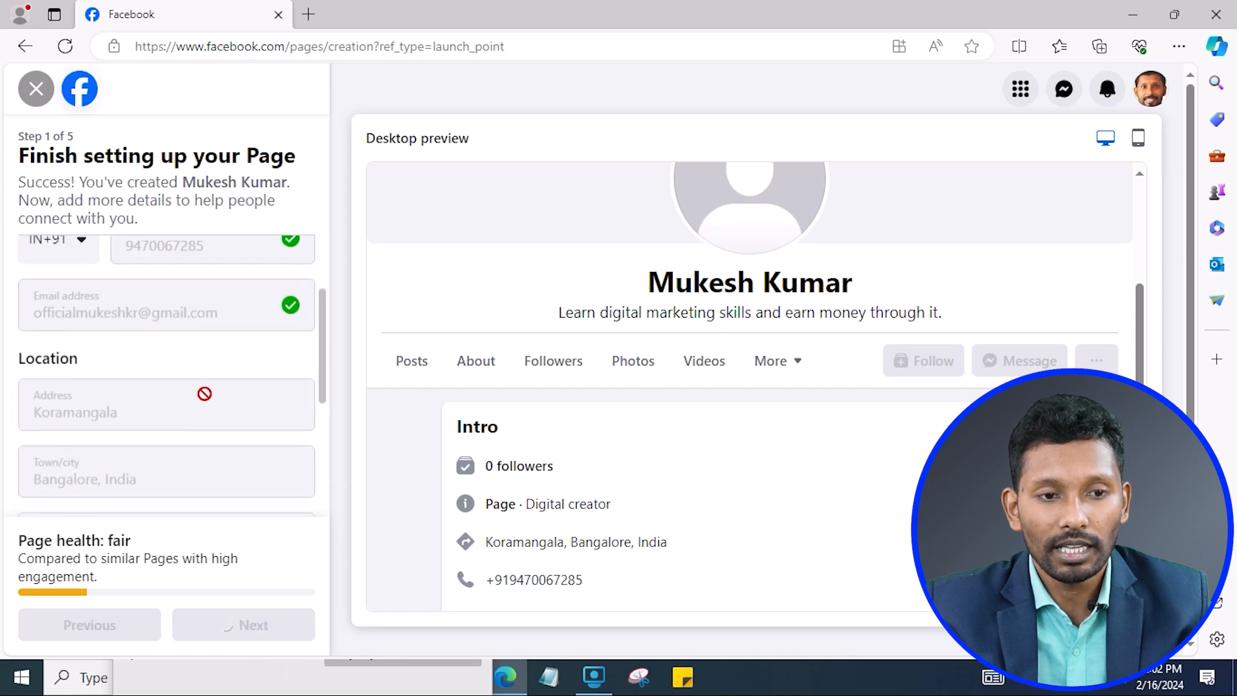
scroll(221, 491, down, 2)
scroll(193, 443, up, 2)
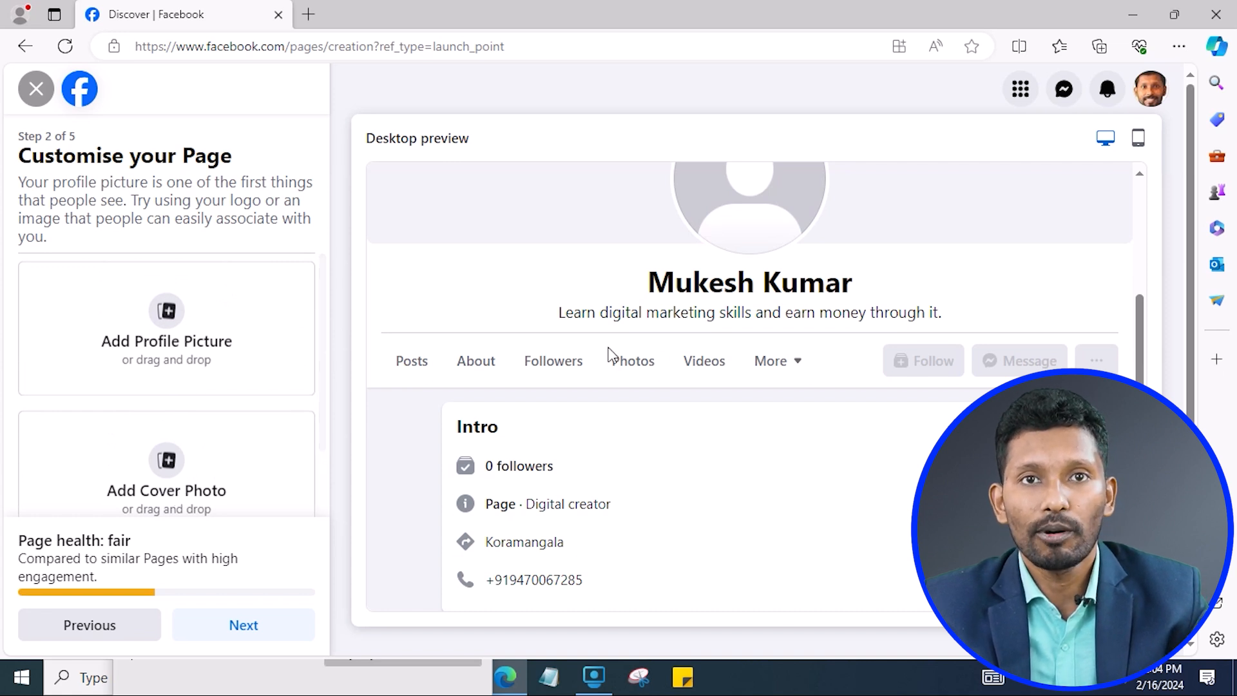
scroll(733, 389, up, 3)
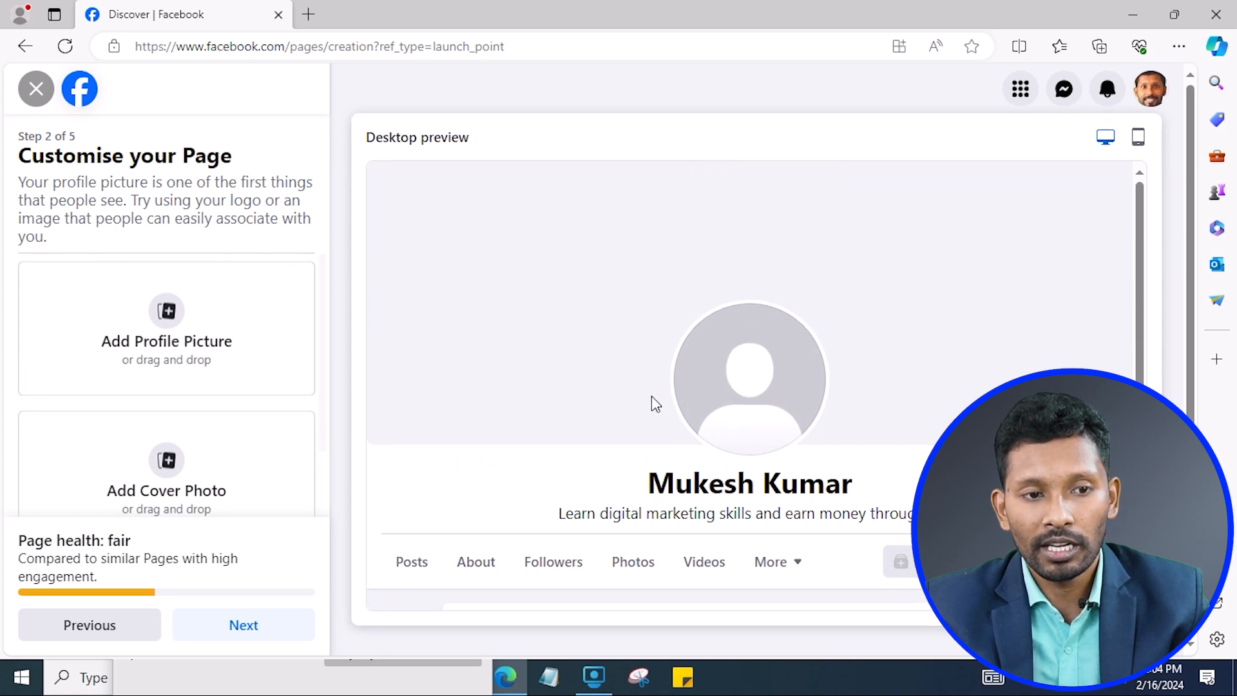
scroll(574, 323, down, 2)
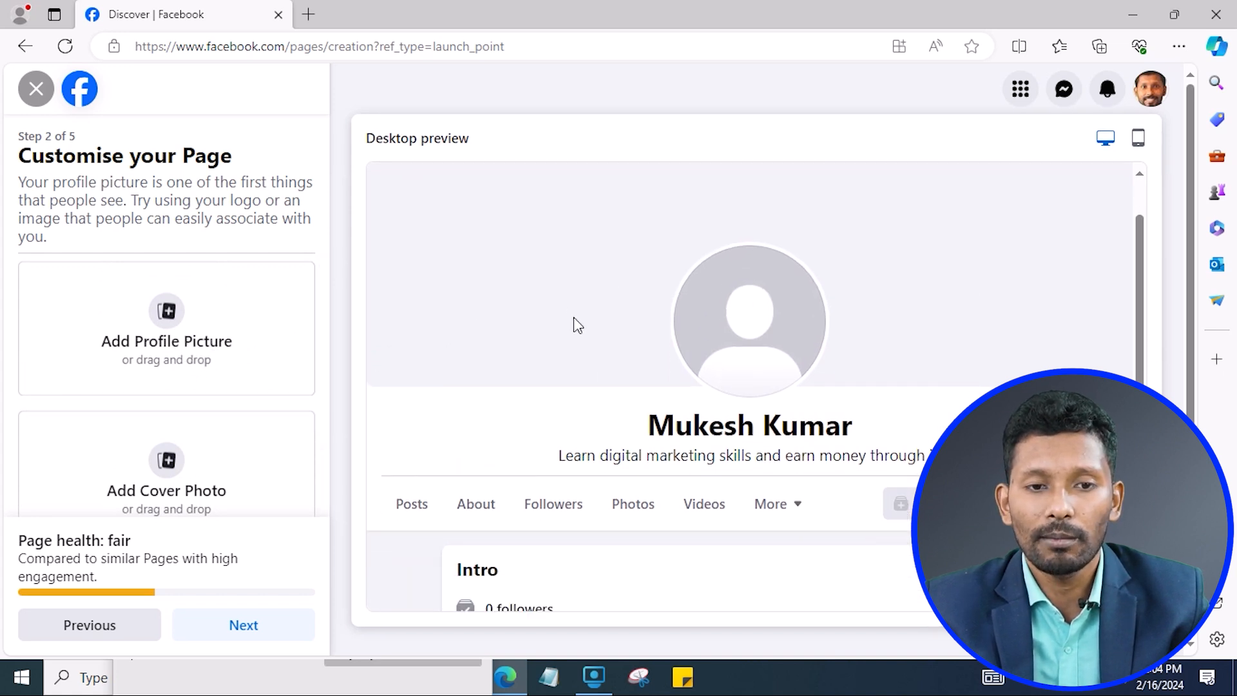
scroll(580, 325, up, 2)
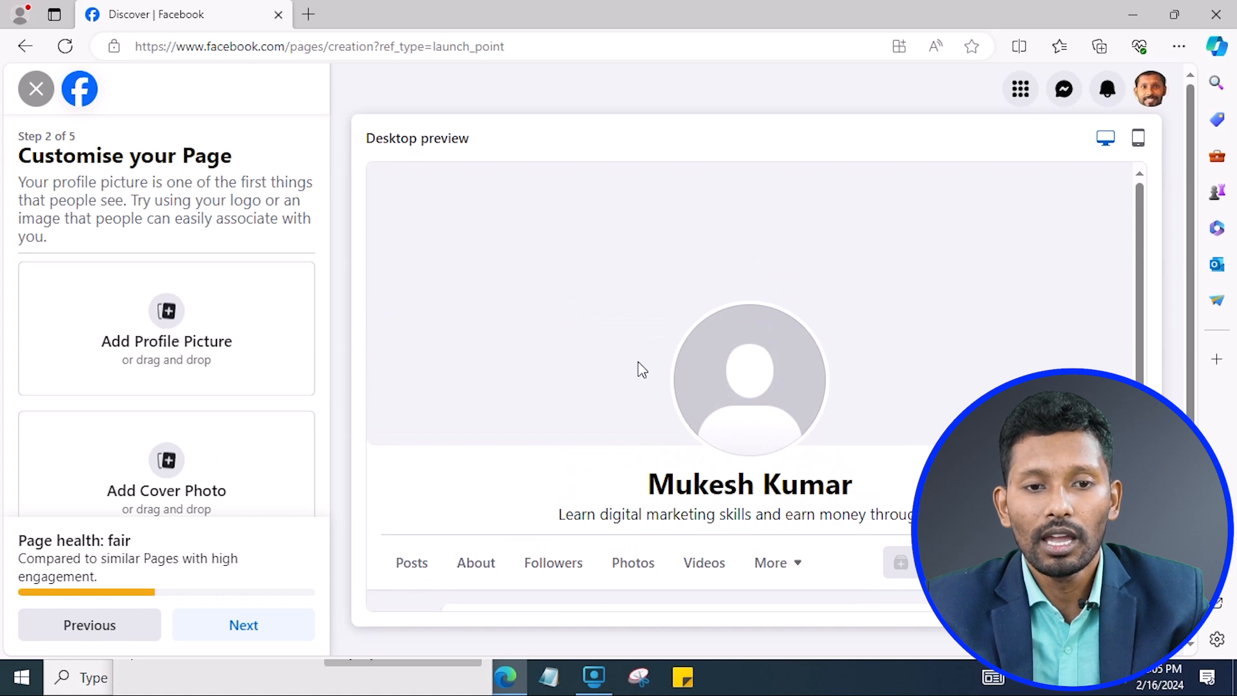
scroll(184, 367, down, 1)
scroll(184, 367, up, 1)
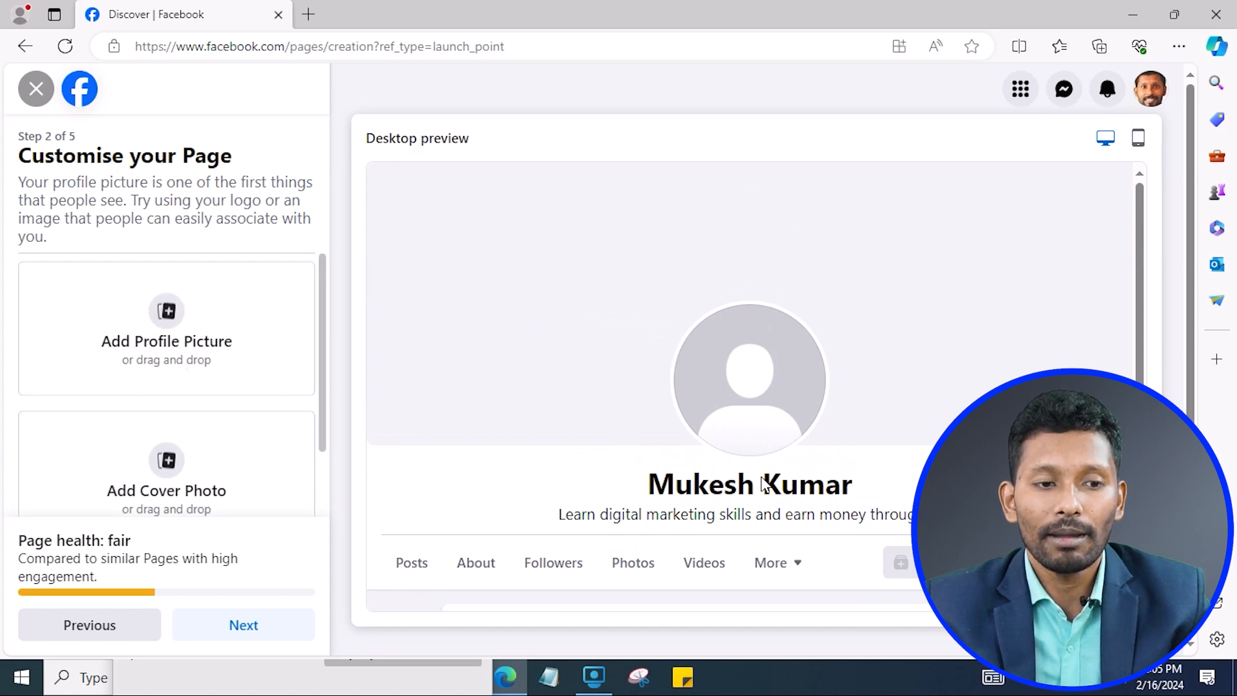
Try adding a profile picture, cancel the file picker, and choose Add Action Button.
click(210, 336)
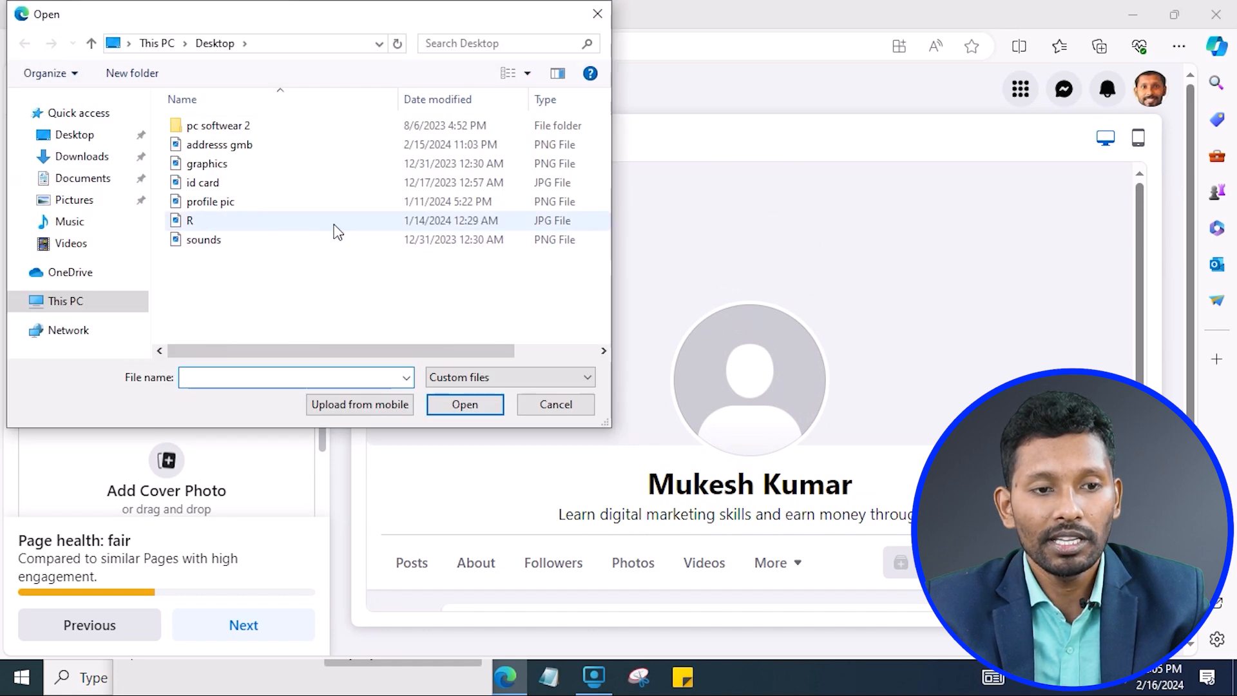
click(548, 406)
scroll(116, 408, down, 1)
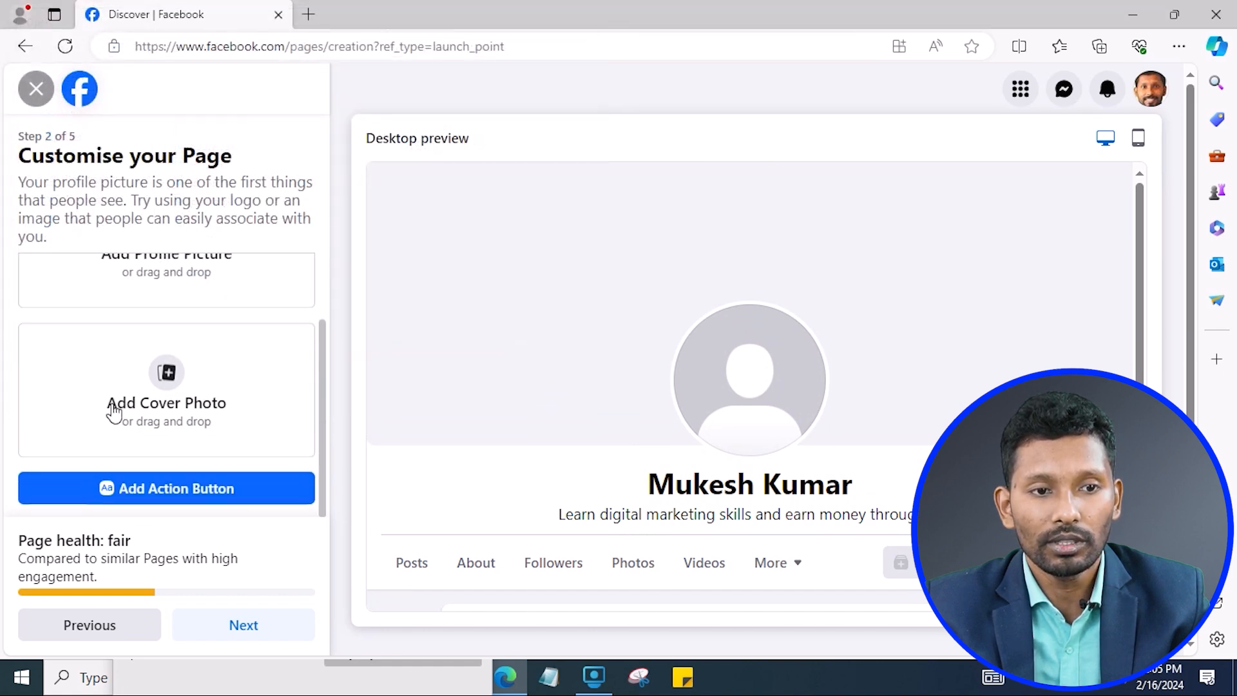
scroll(267, 333, up, 1)
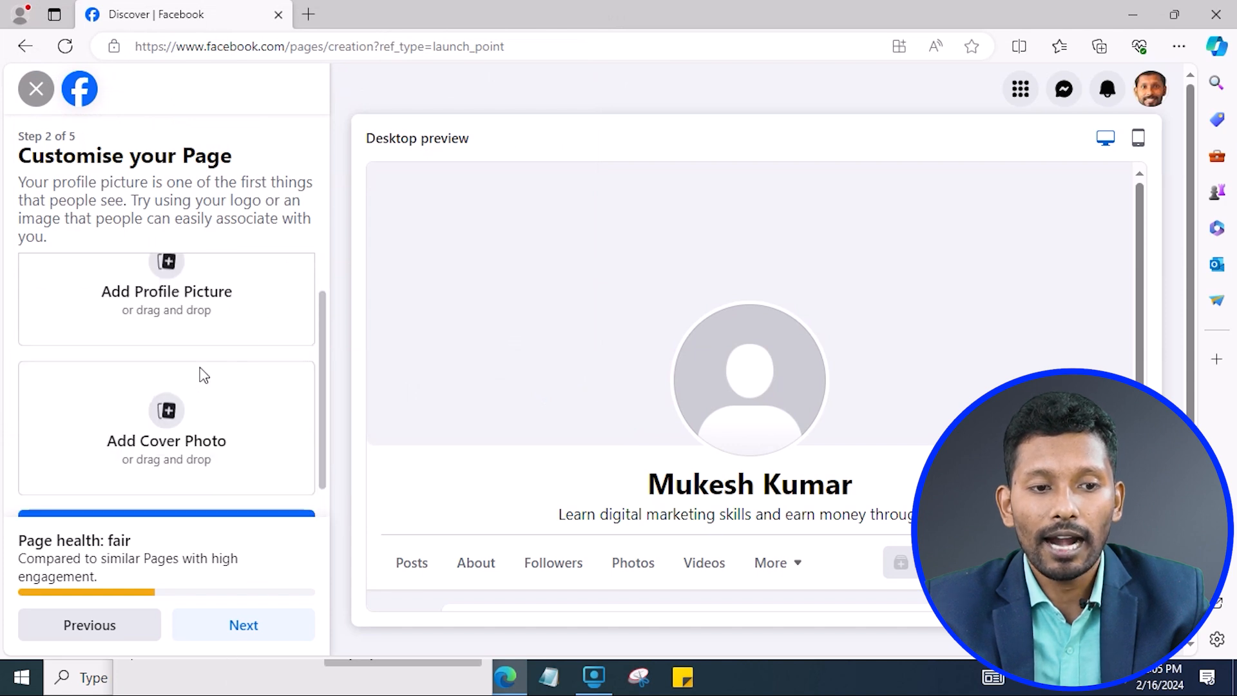
scroll(229, 445, down, 1)
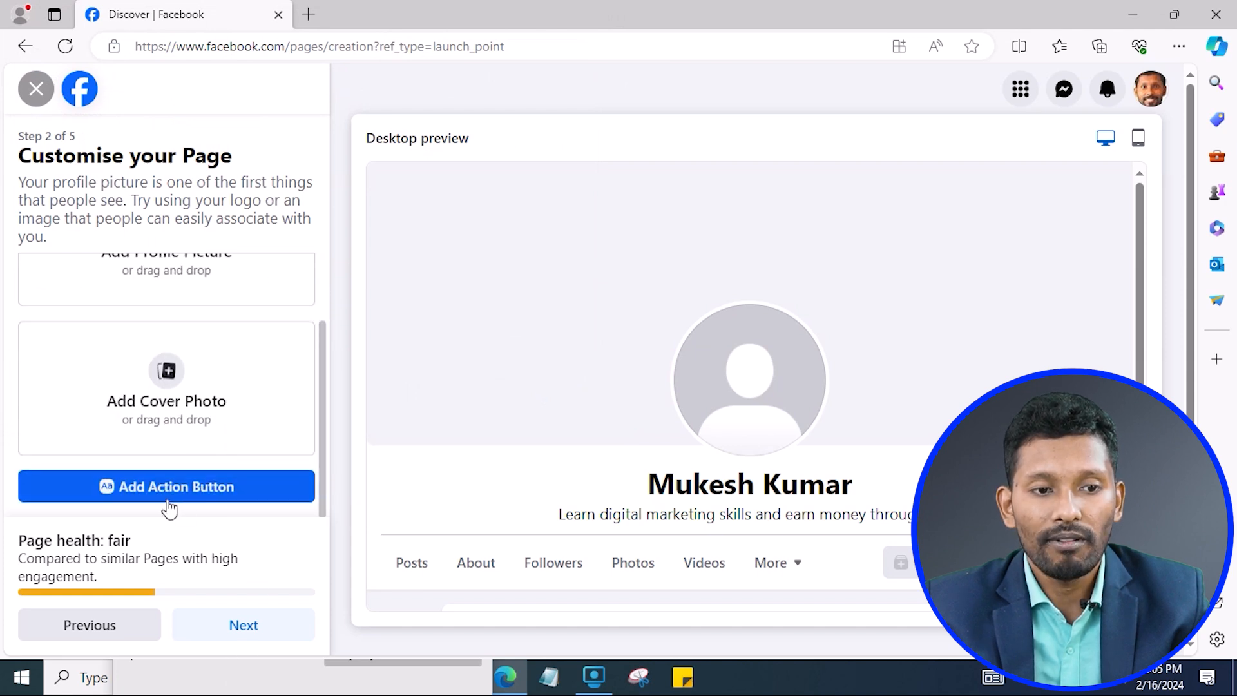
click(190, 491)
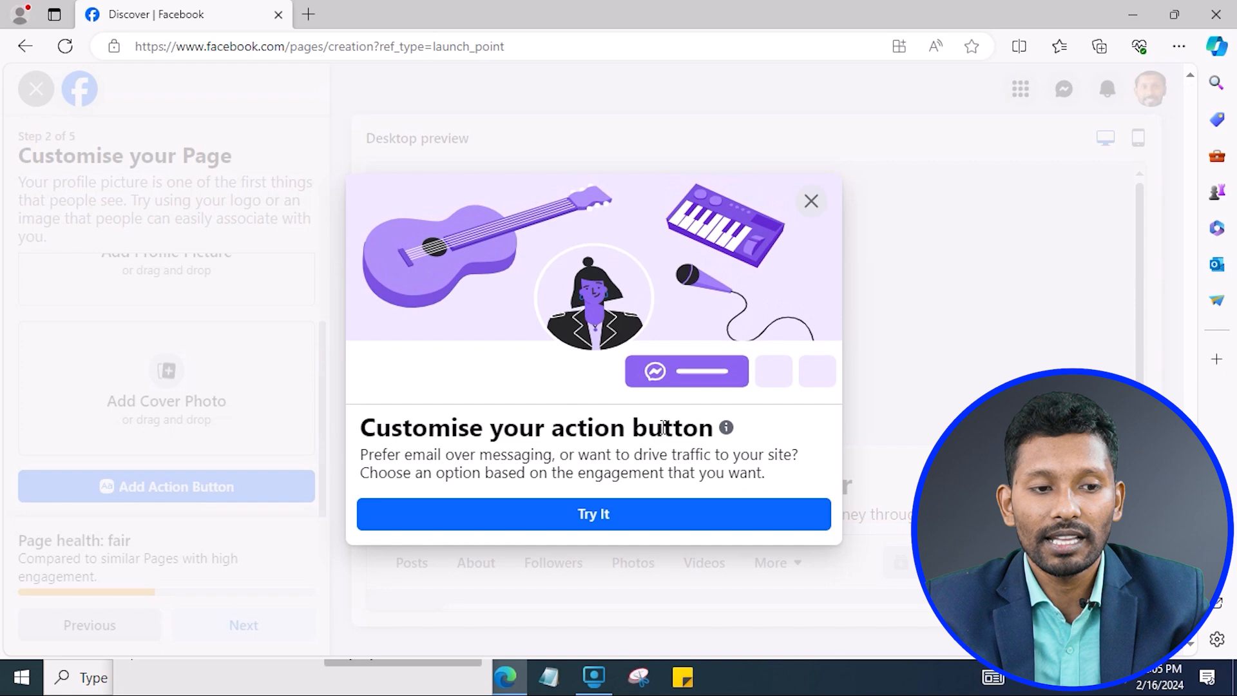
Open the action button type list and select Send WhatsApp message.
click(620, 518)
scroll(590, 436, down, 4)
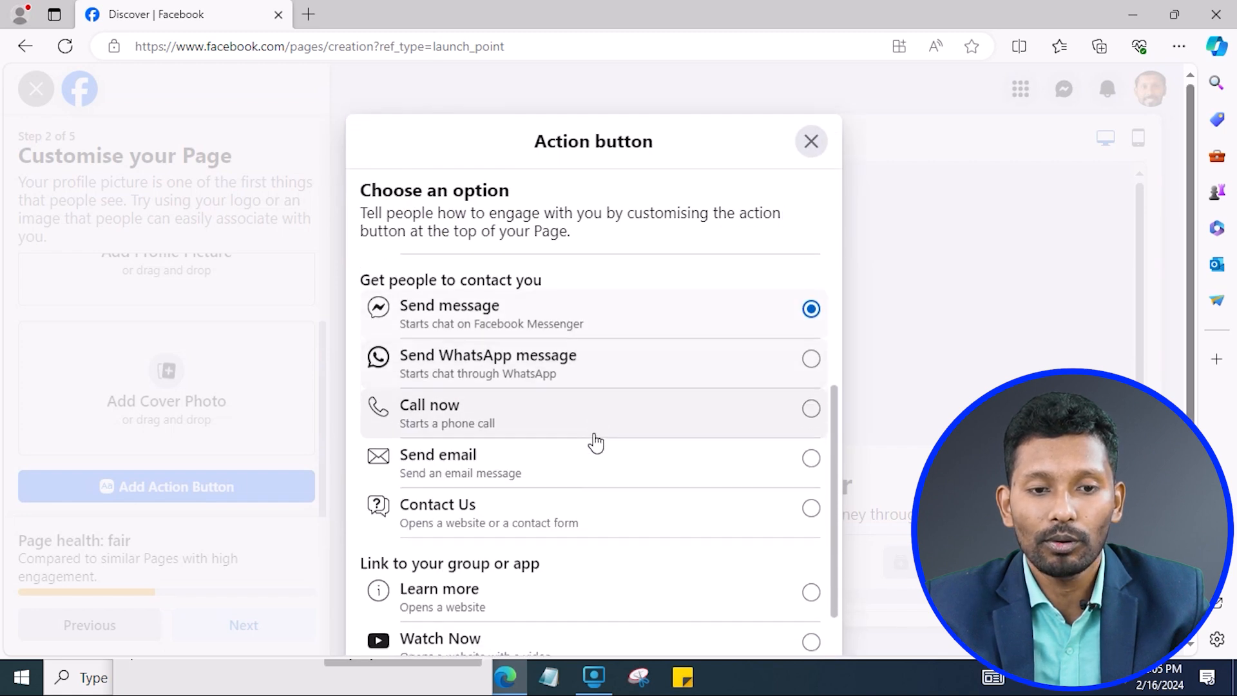
scroll(571, 456, up, 3)
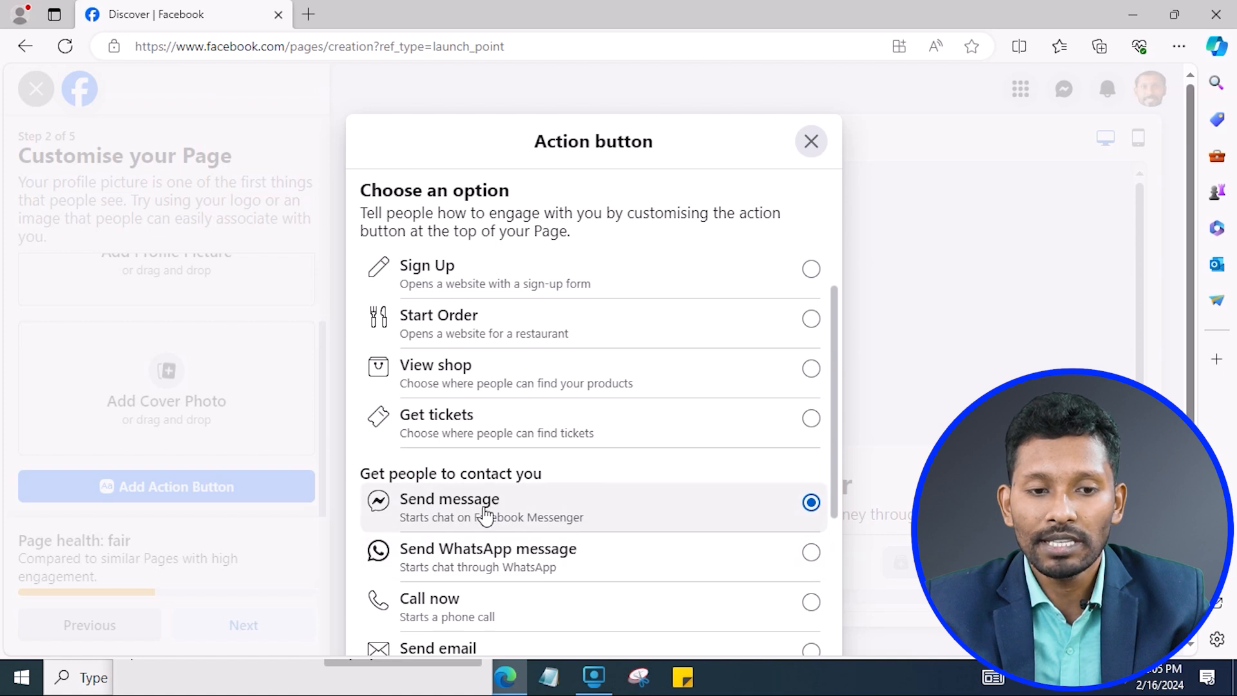
scroll(791, 522, down, 2)
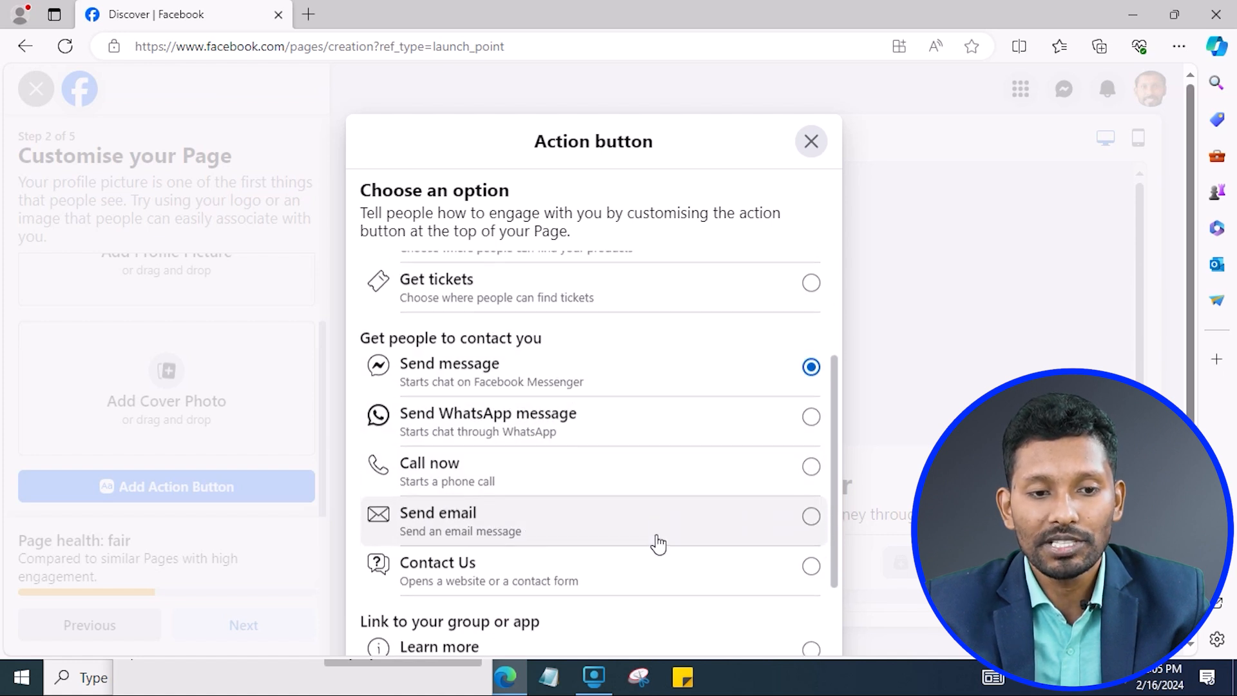
click(811, 416)
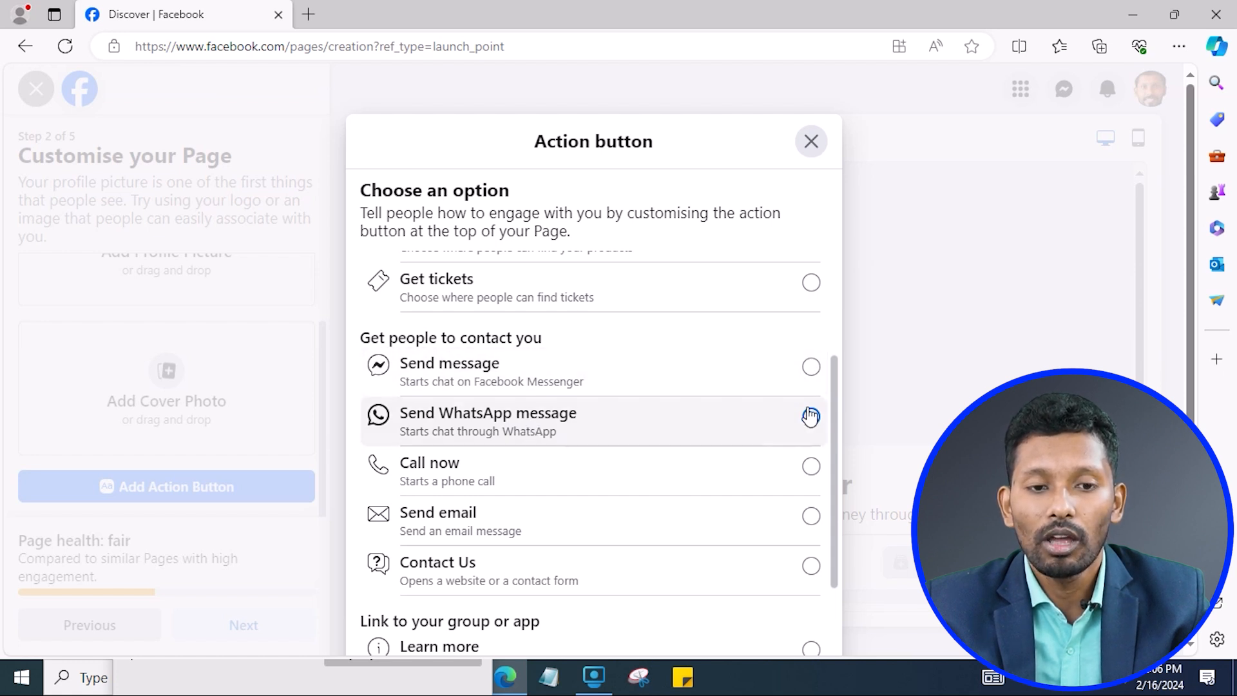
Switch the action back to Send message and scroll through the remaining options.
click(812, 379)
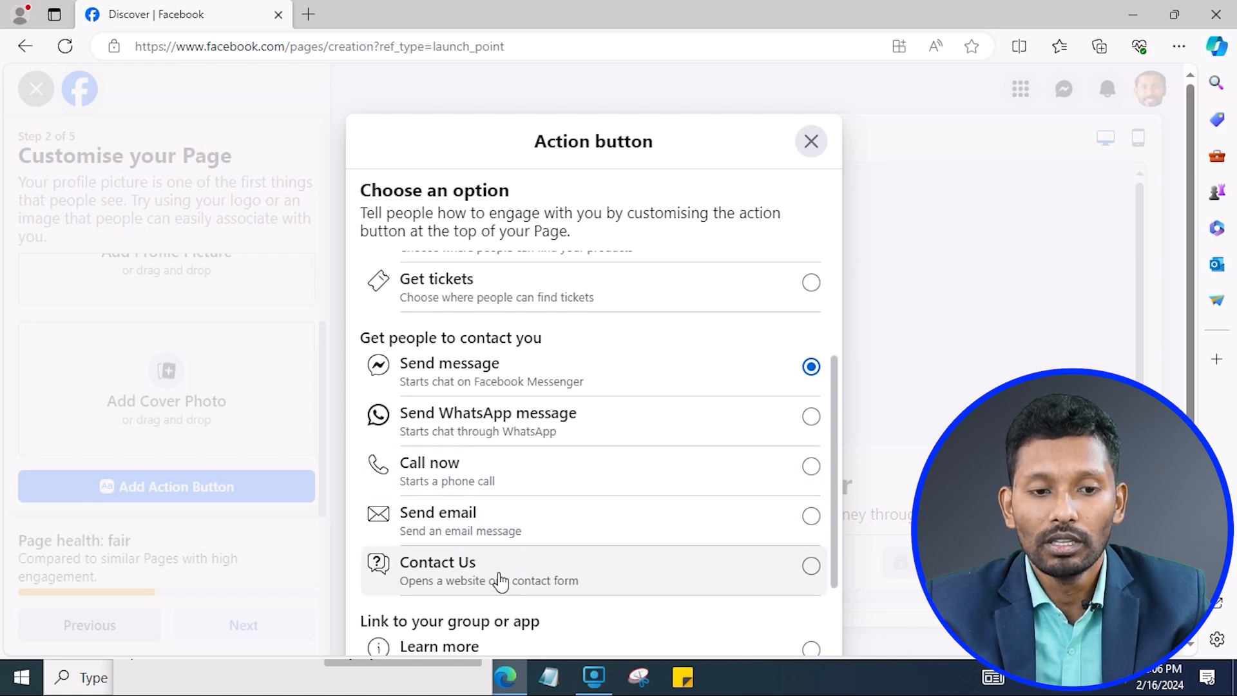
scroll(505, 562, down, 2)
scroll(508, 547, up, 2)
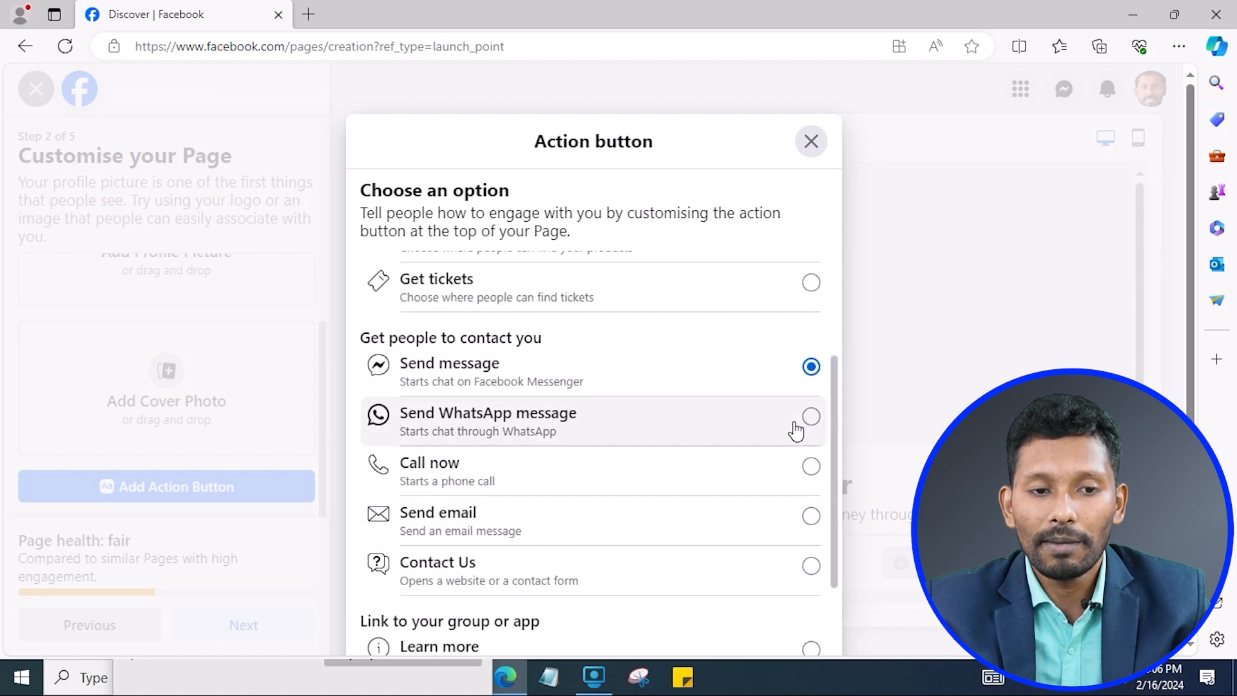
scroll(749, 436, up, 2)
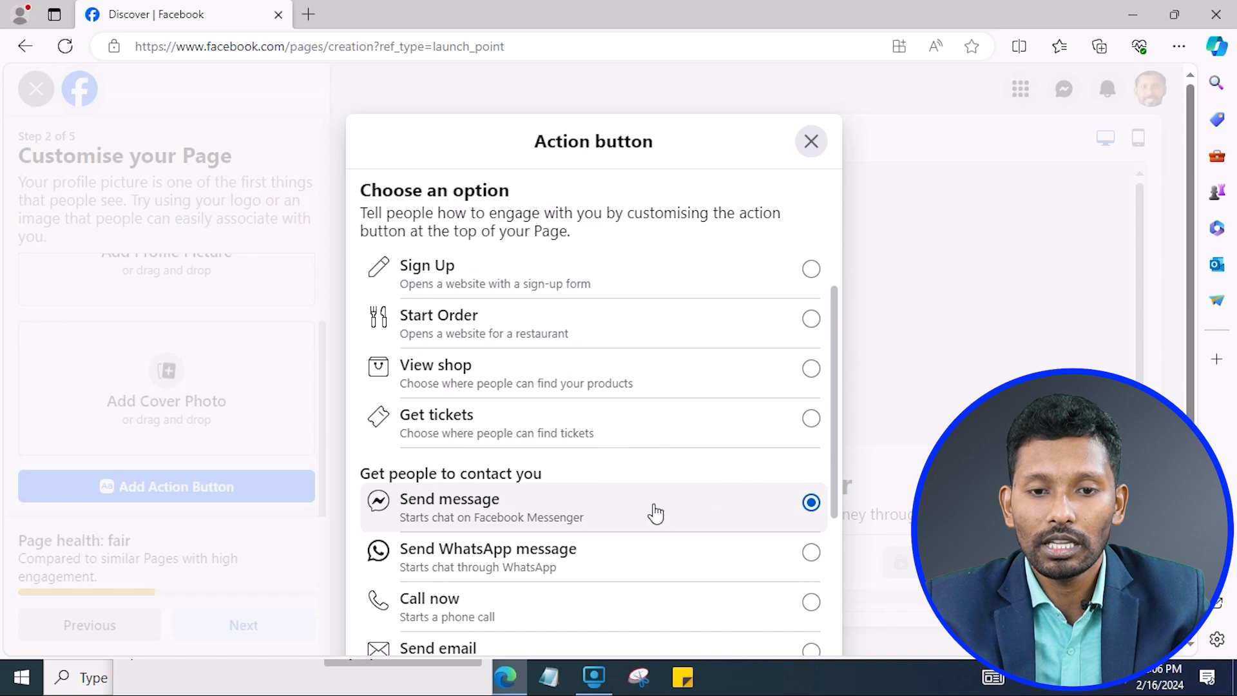
scroll(646, 501, down, 5)
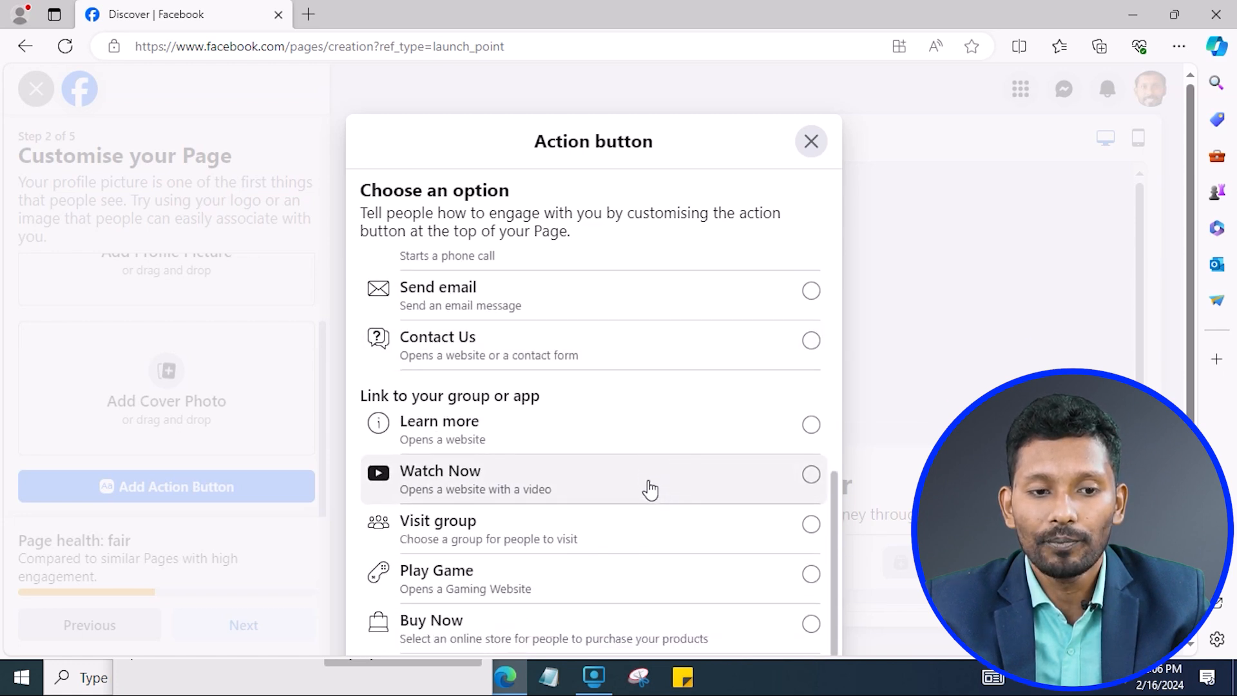
scroll(631, 498, up, 1)
scroll(609, 567, down, 1)
scroll(540, 615, up, 1)
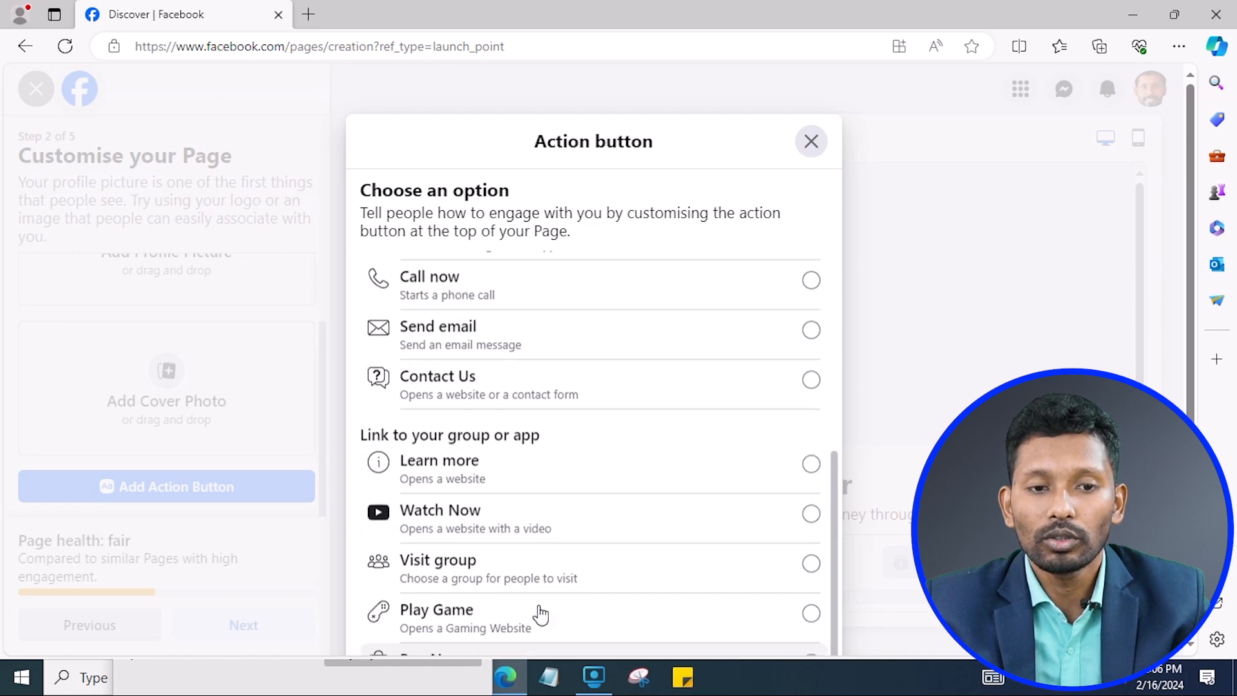
scroll(540, 615, up, 5)
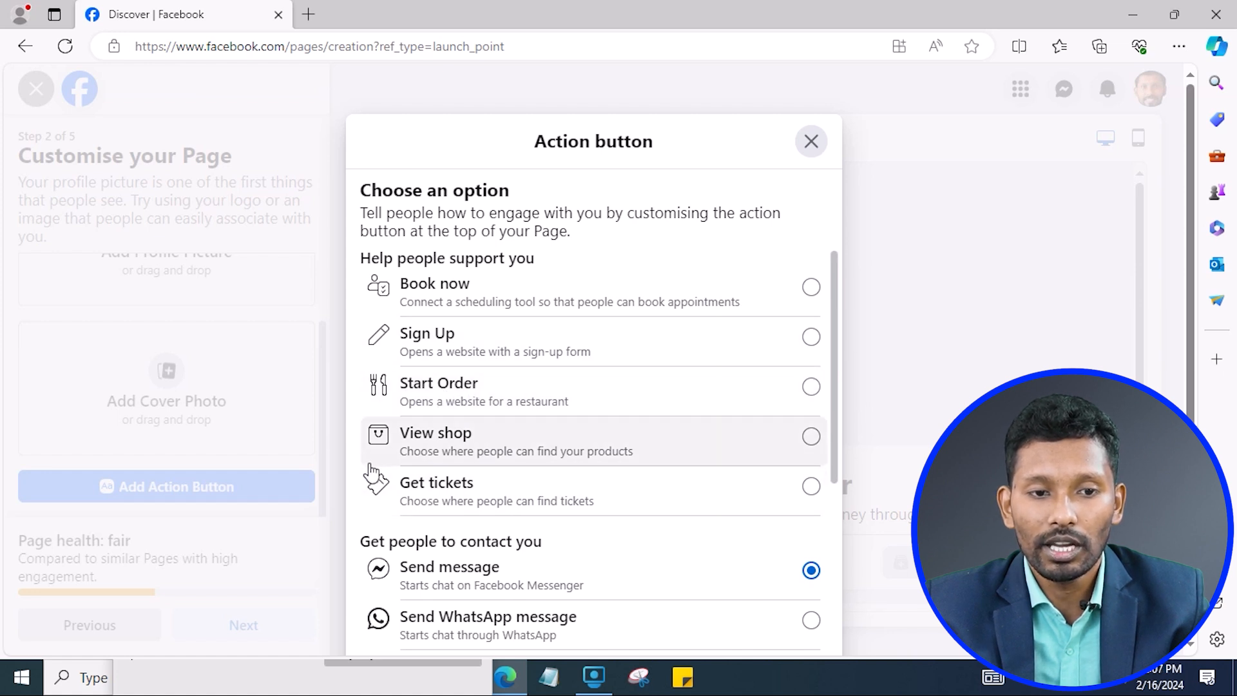
scroll(588, 497, down, 2)
scroll(535, 476, down, 1)
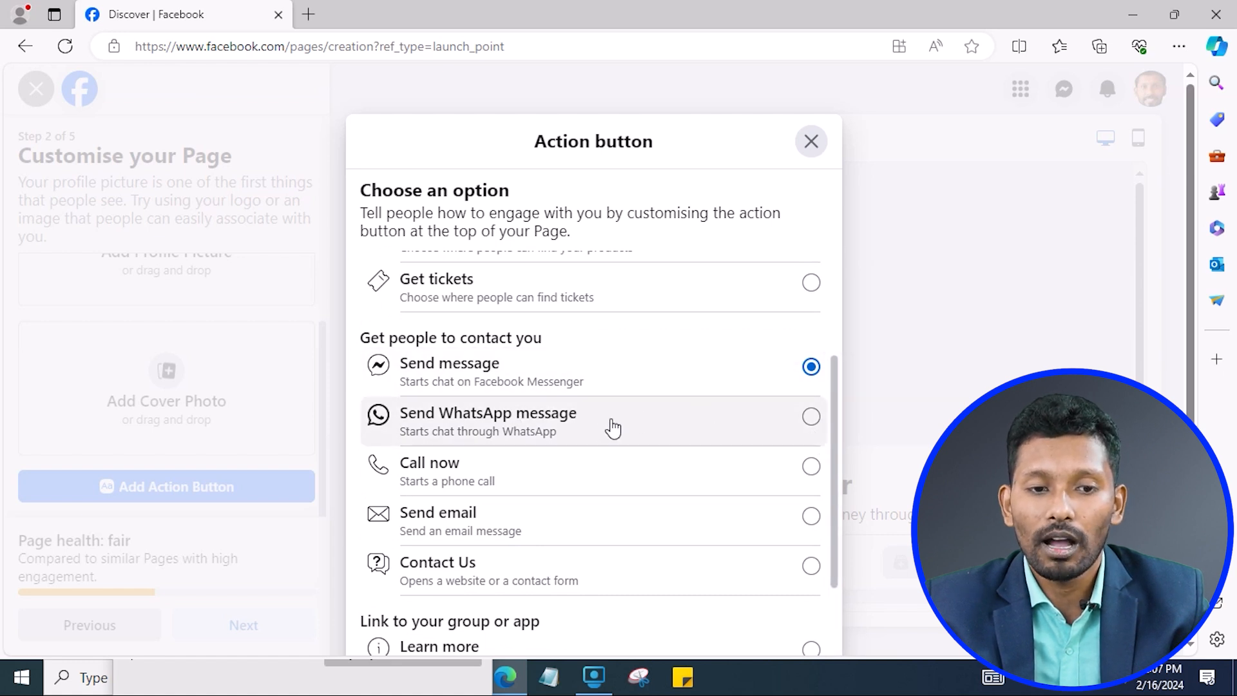
scroll(613, 415, up, 3)
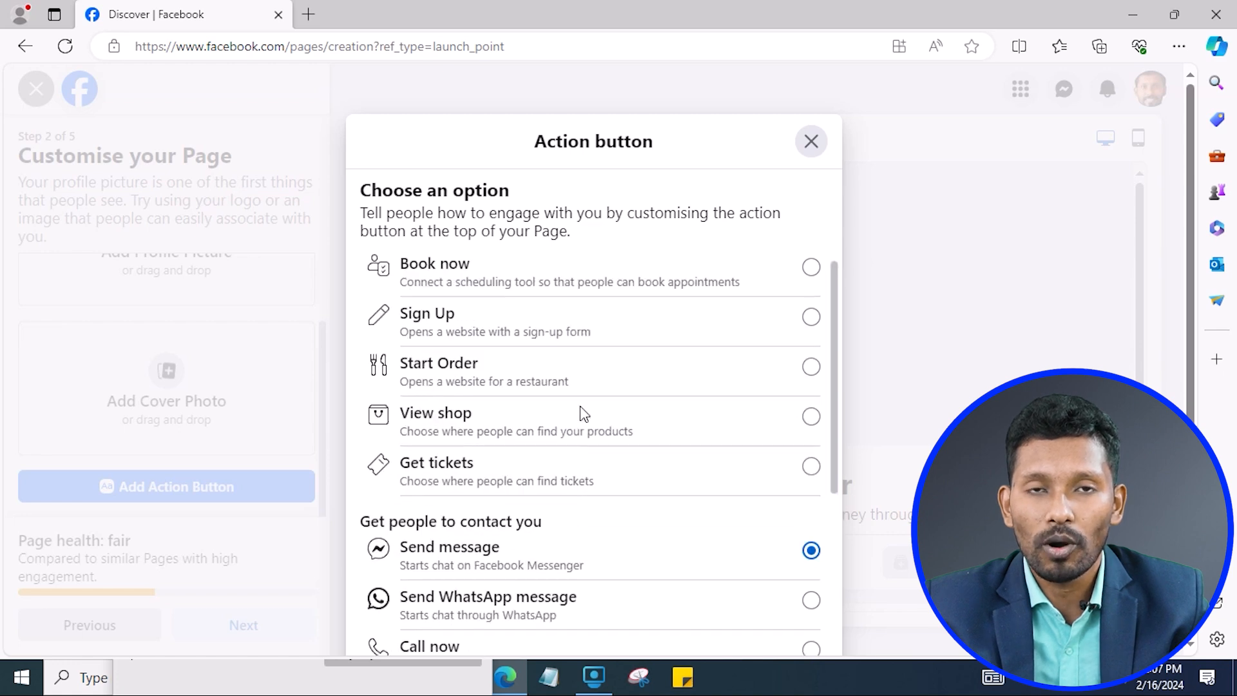
scroll(467, 435, down, 2)
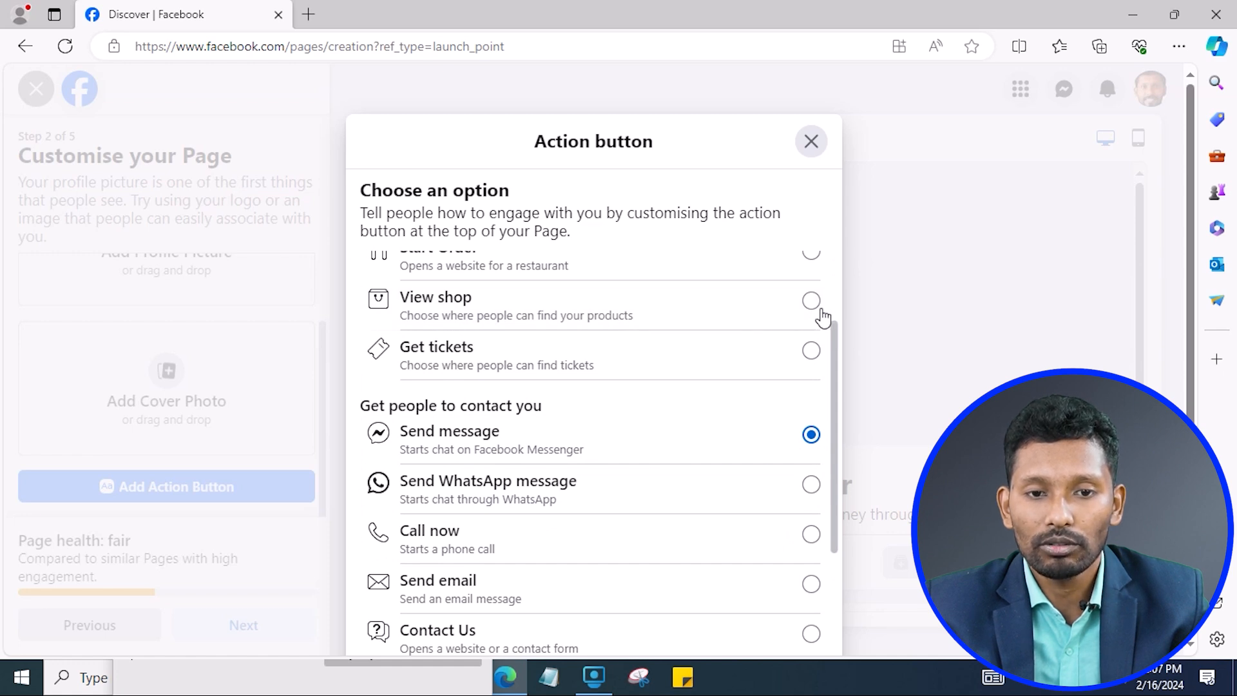
scroll(676, 414, down, 4)
scroll(666, 447, up, 2)
scroll(666, 447, down, 2)
Reopen and close the action button options without adding one, then advance to step 3, Connect WhatsApp.
click(816, 150)
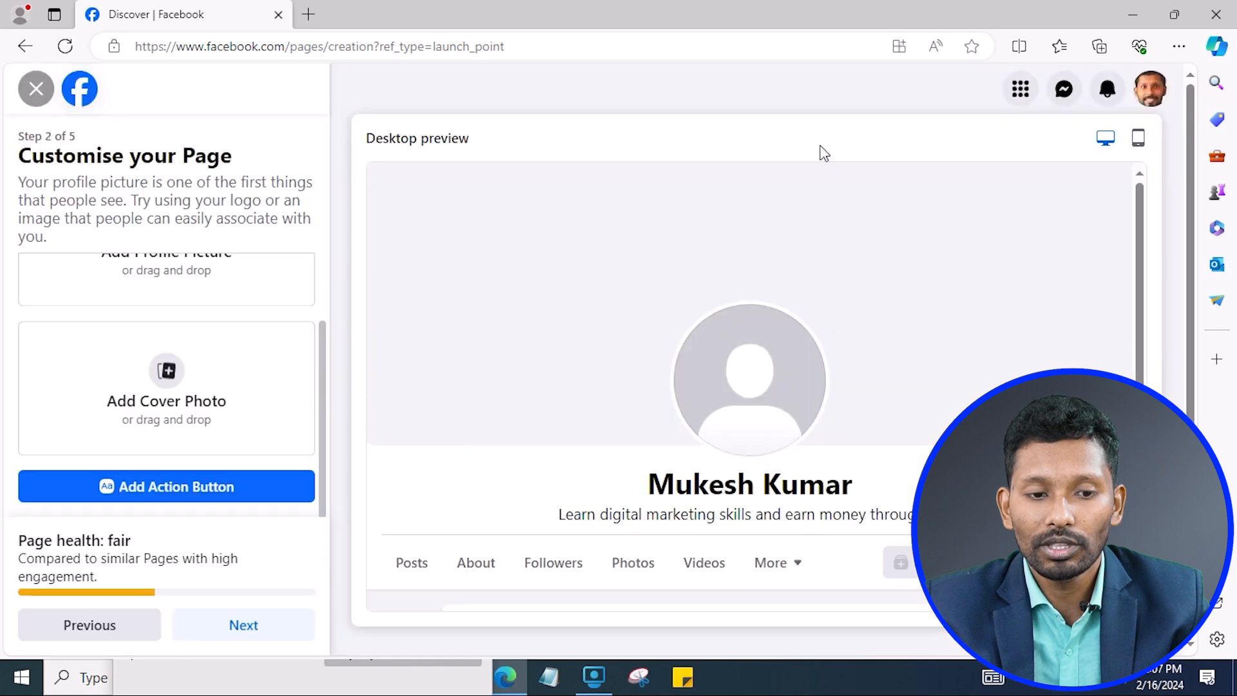
click(202, 487)
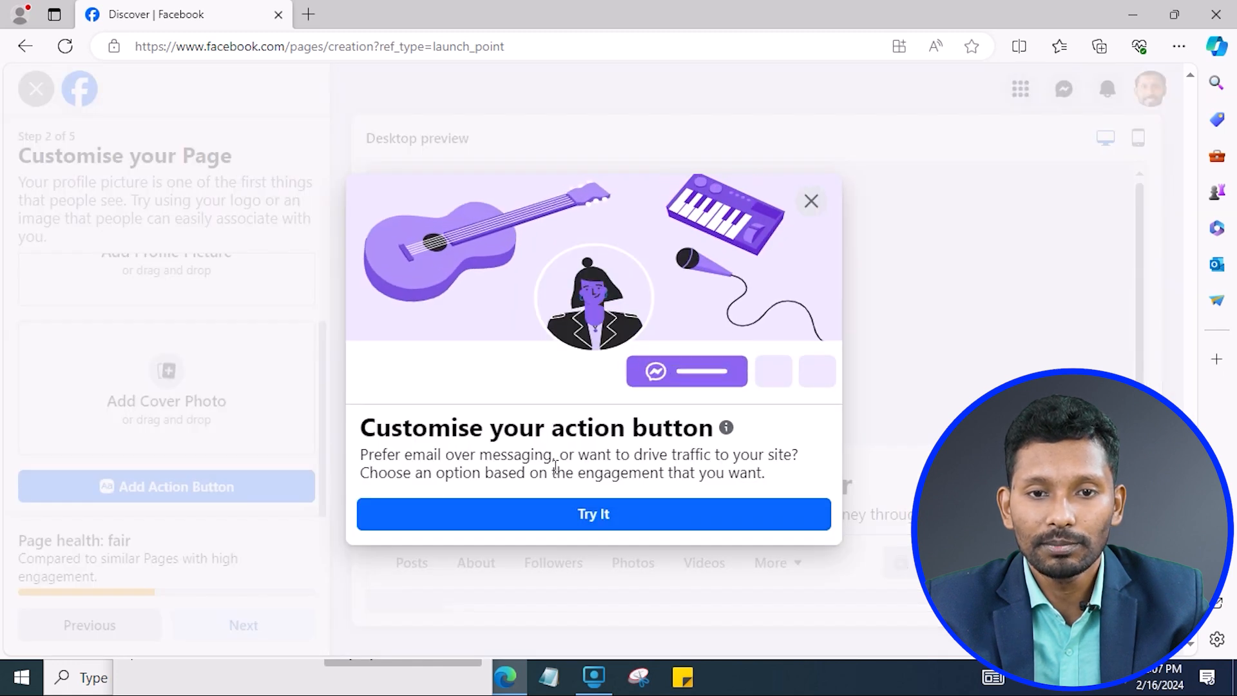
click(621, 515)
scroll(605, 476, down, 4)
scroll(605, 476, up, 2)
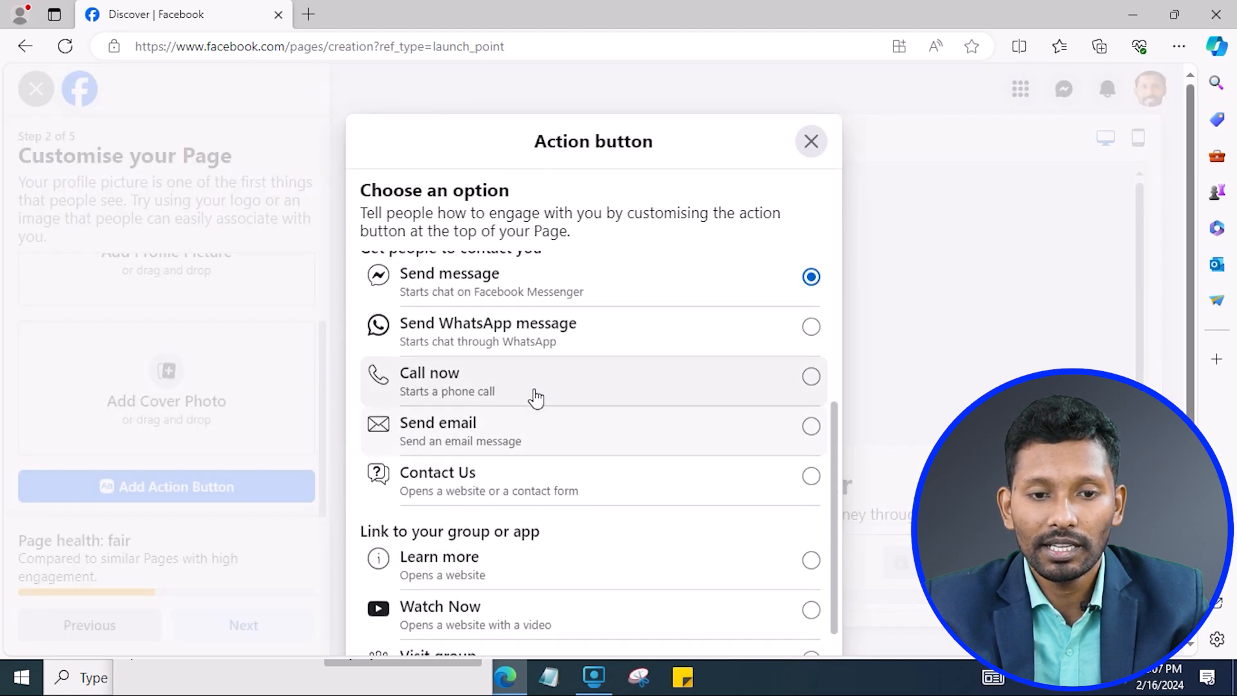
click(811, 143)
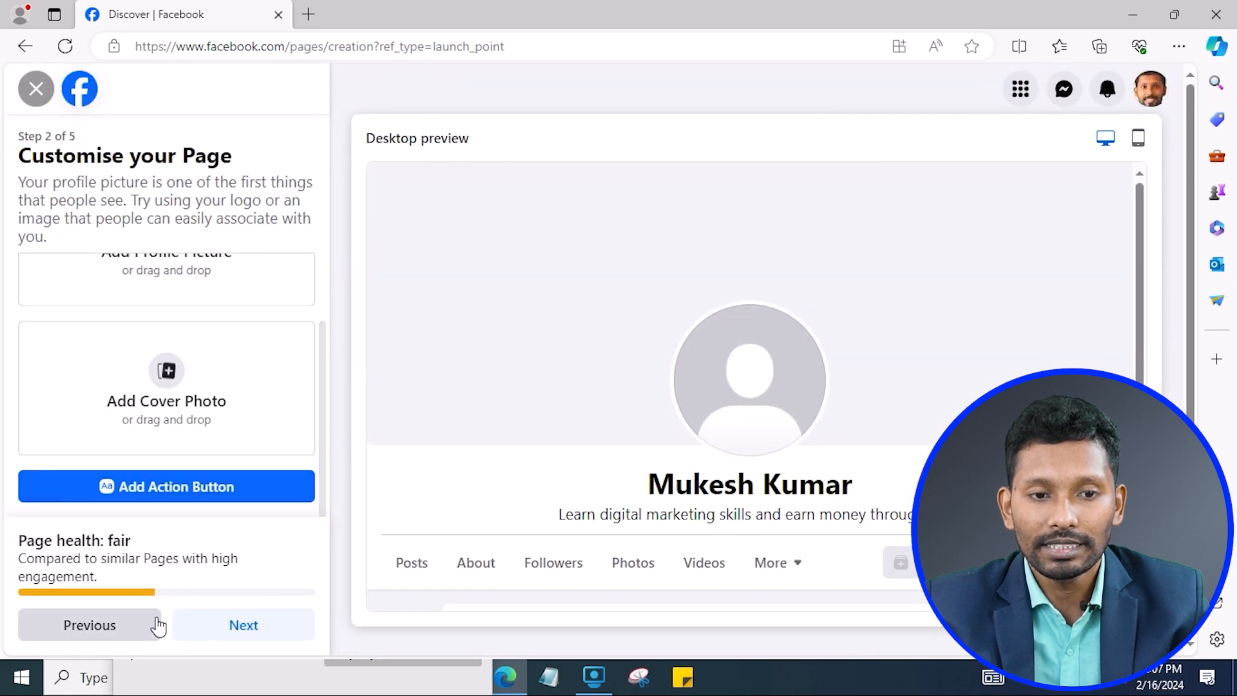
click(252, 626)
Leave the WhatsApp phone number blank and skip ahead to step 4, Build your Page audience.
scroll(188, 346, down, 1)
click(201, 458)
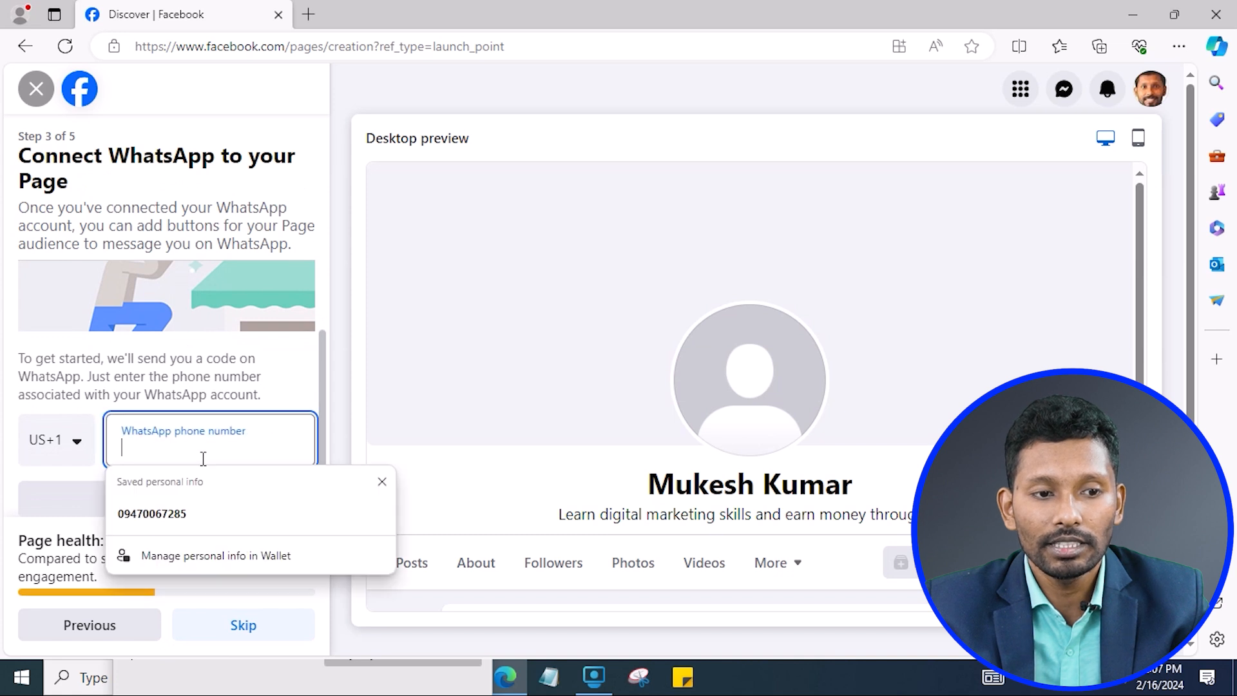
click(218, 385)
scroll(219, 386, up, 1)
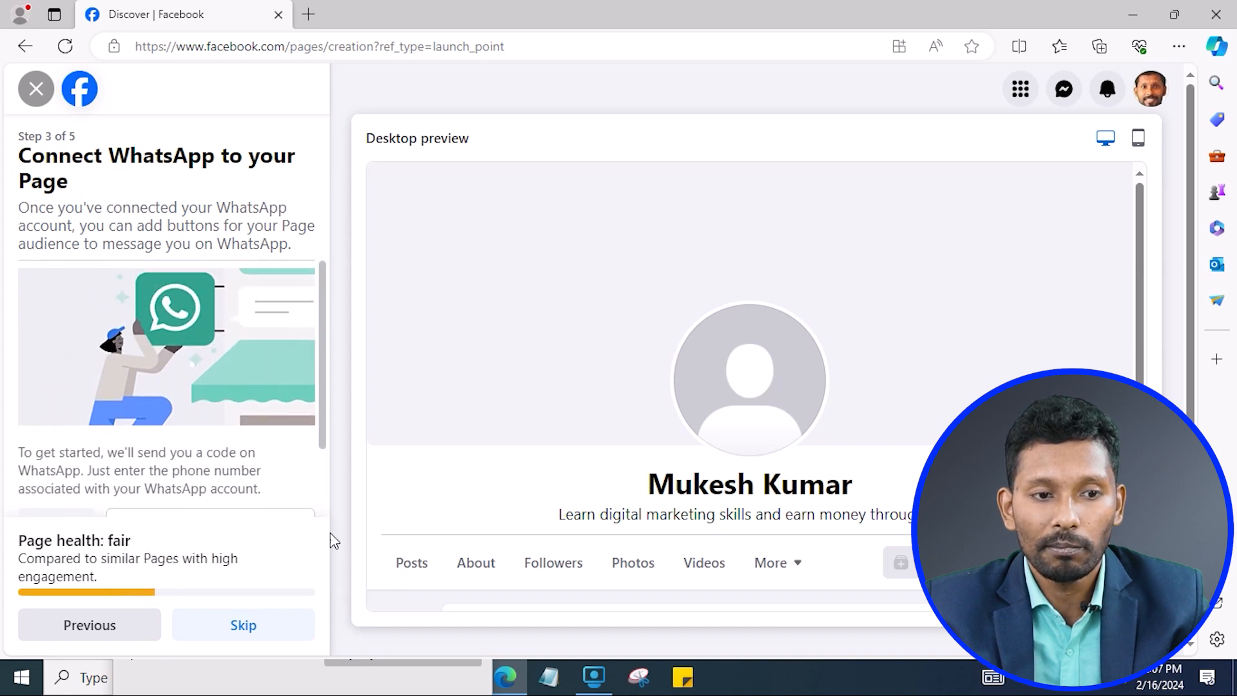
scroll(193, 309, down, 1)
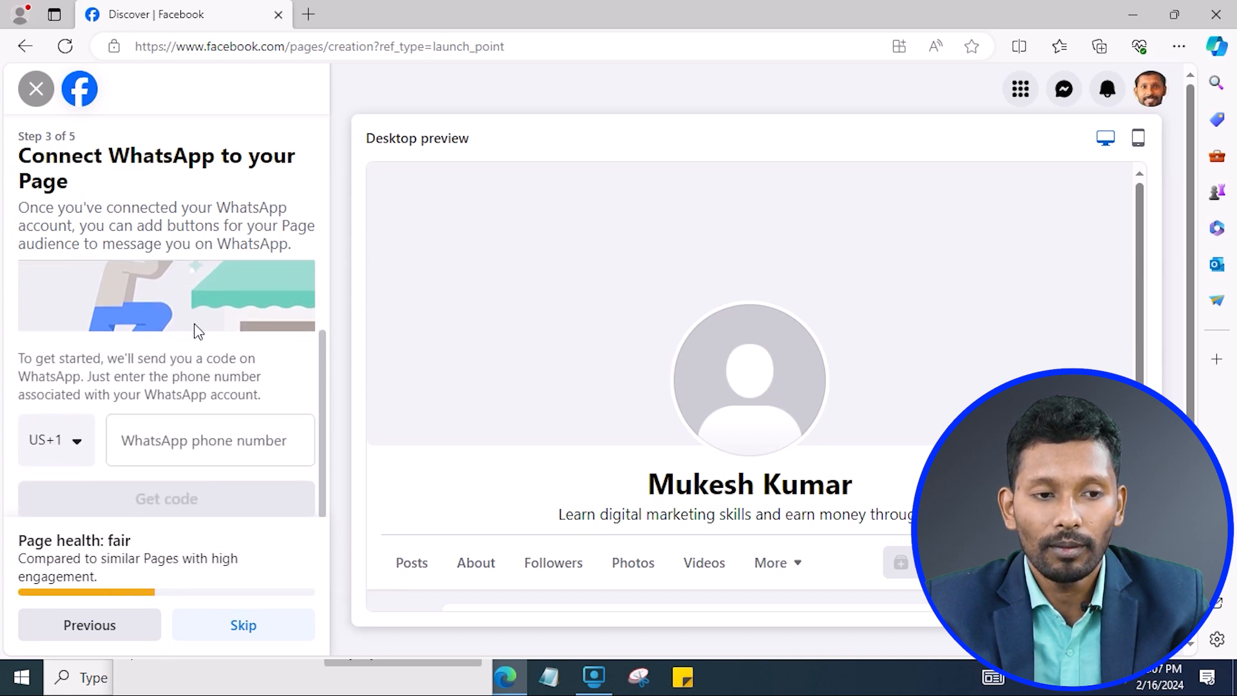
click(211, 442)
click(198, 356)
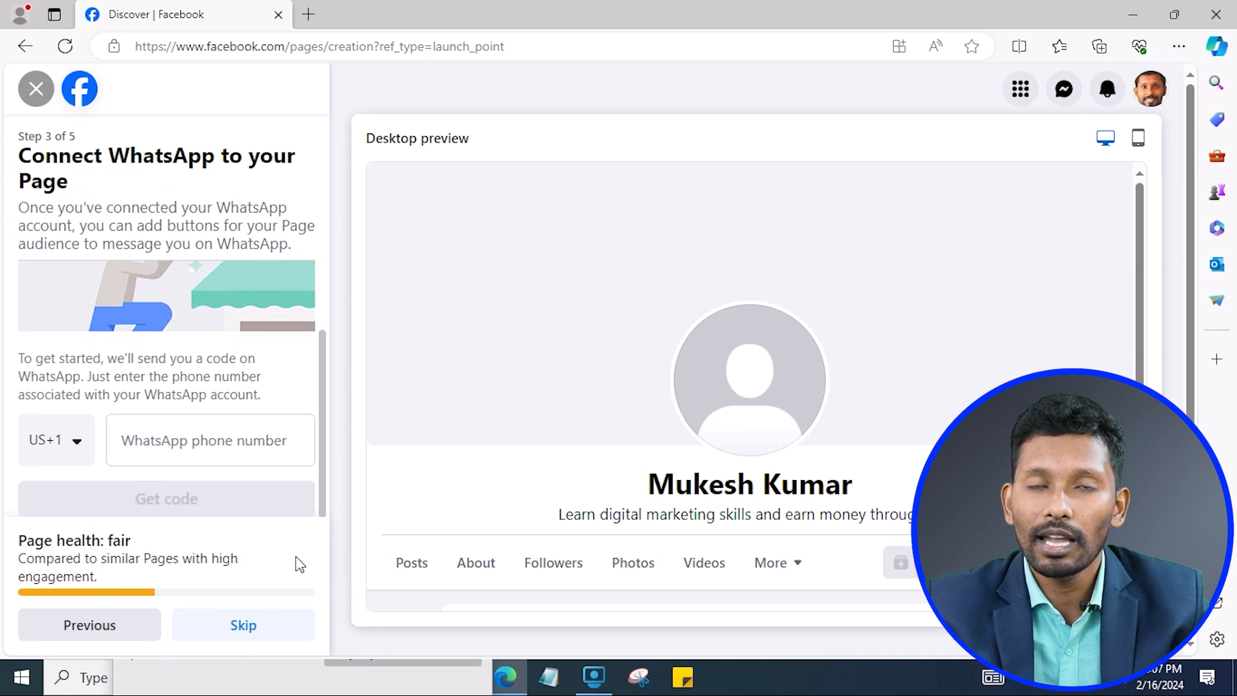
scroll(298, 563, down, 1)
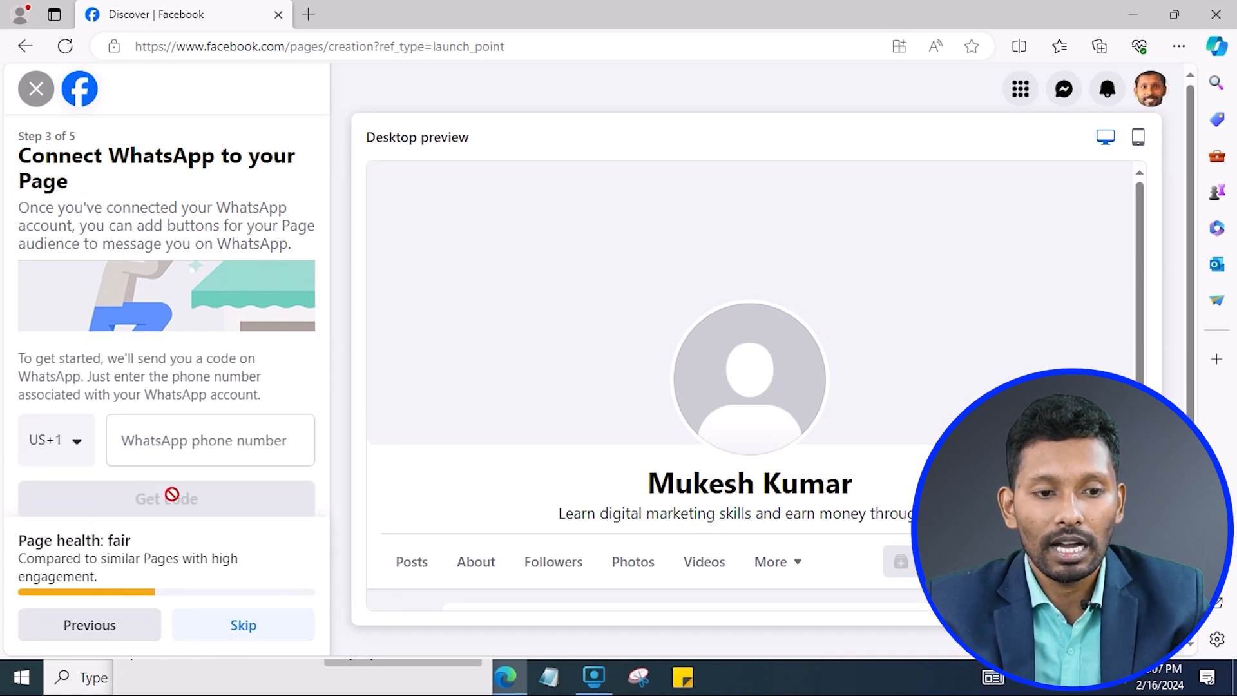
click(191, 447)
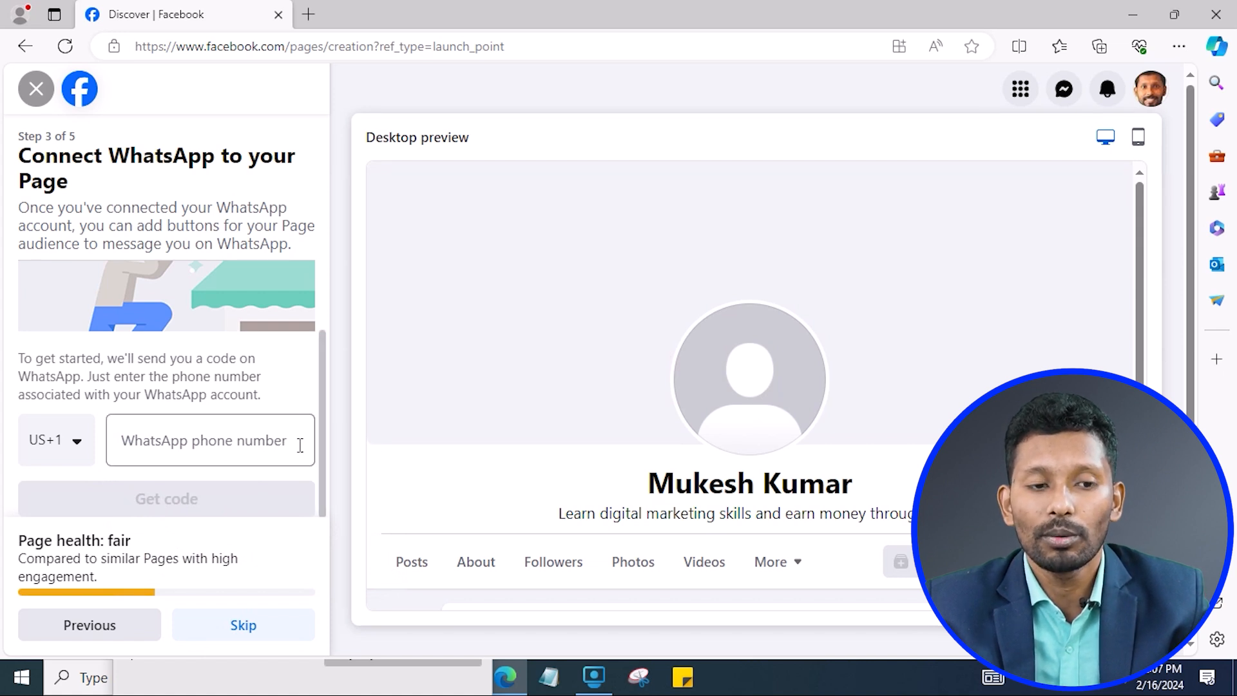
click(263, 637)
scroll(236, 427, down, 1)
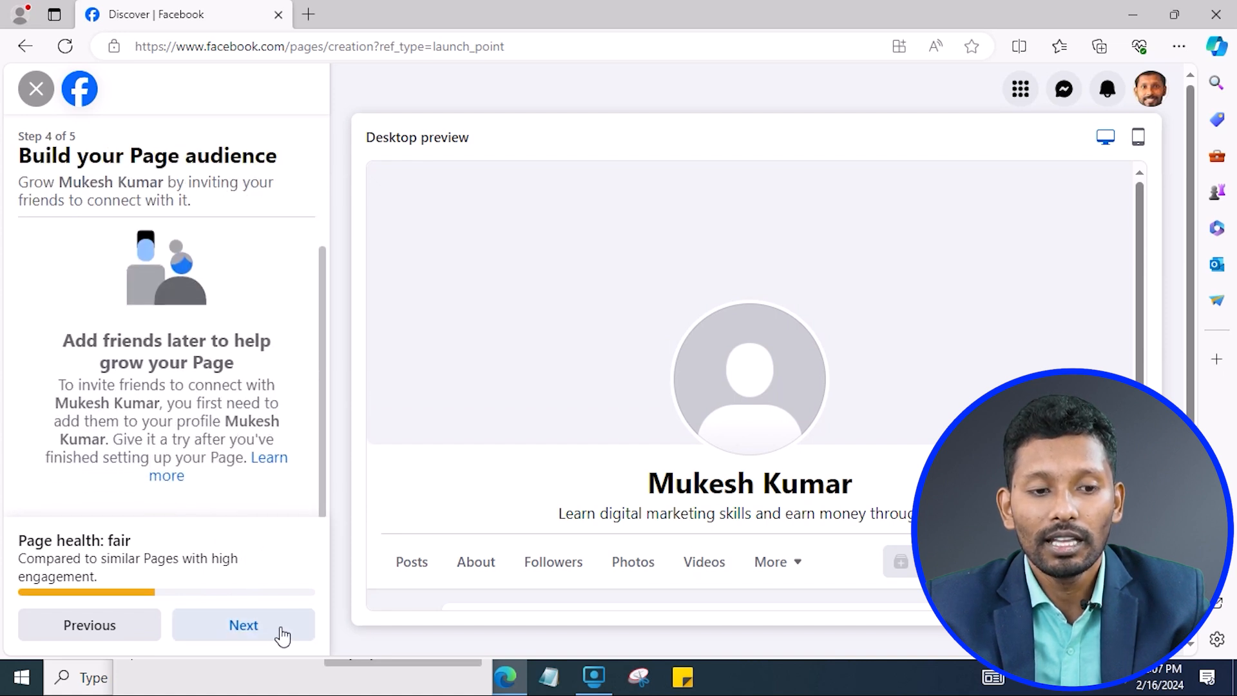
Advance to step 5, keep Page notifications on and marketing emails off, and finish creating the Page.
click(252, 633)
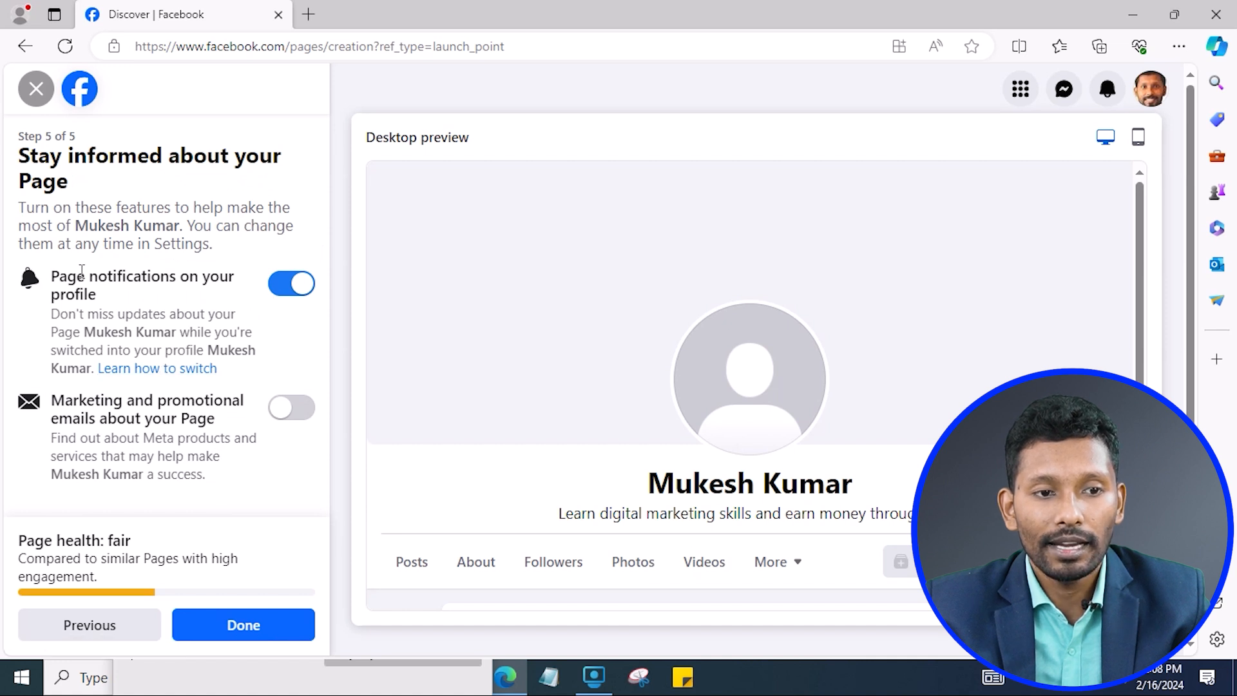
drag(91, 270, 134, 297)
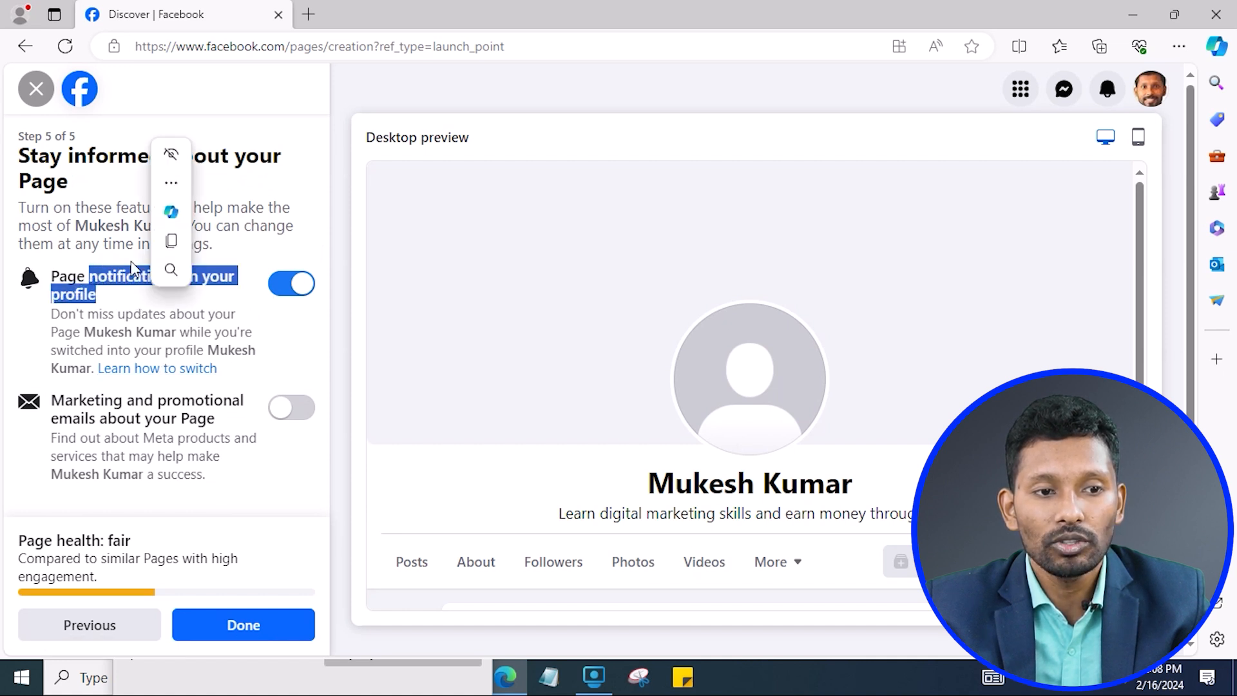
click(116, 239)
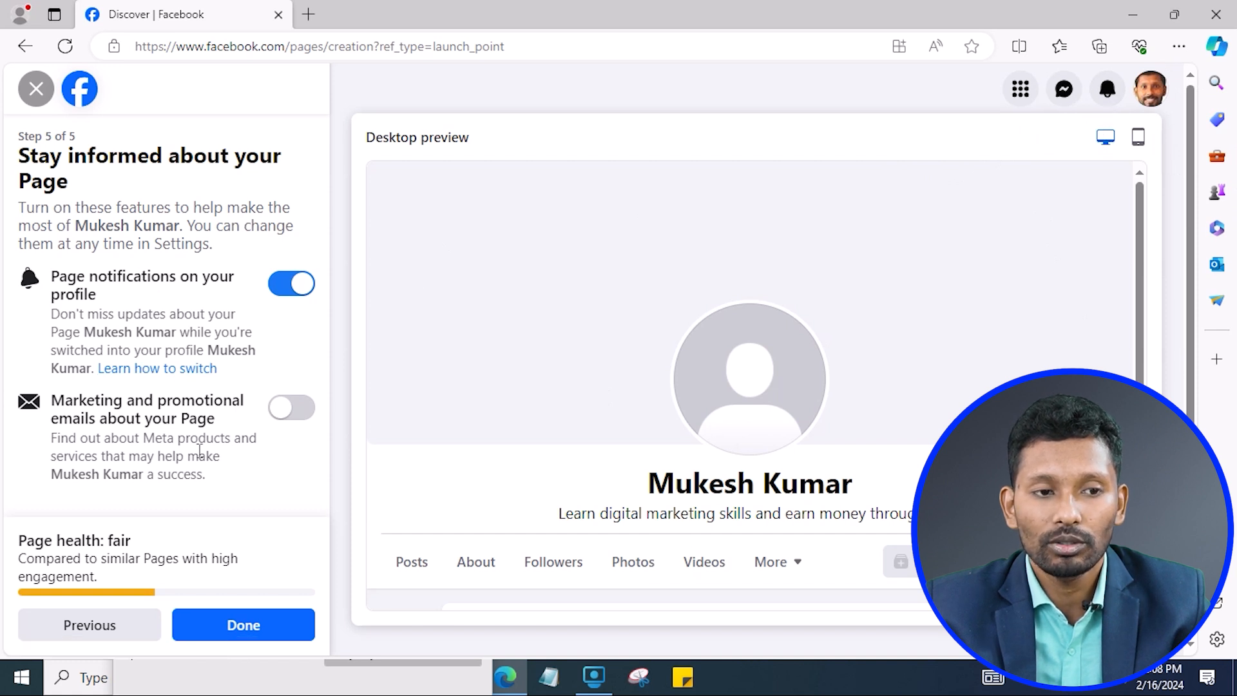
click(257, 628)
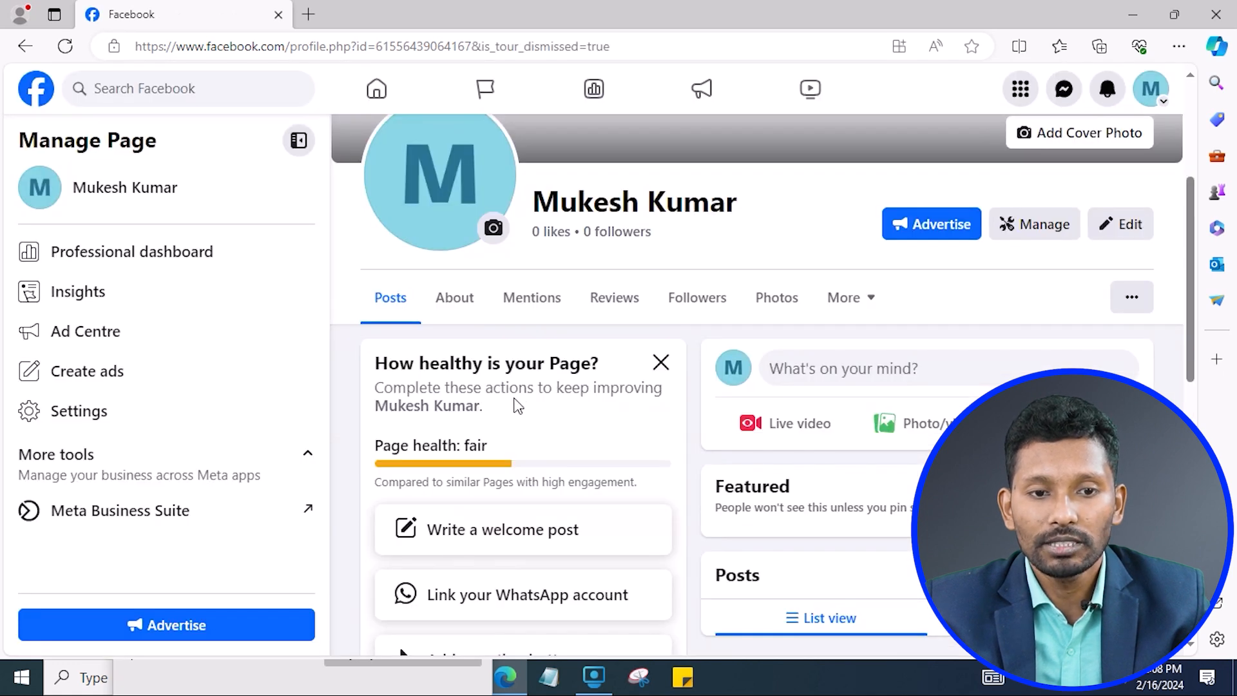
Check the 'Page health: fair' rating, then open See more to list all 13 setup actions.
triple_click(495, 448)
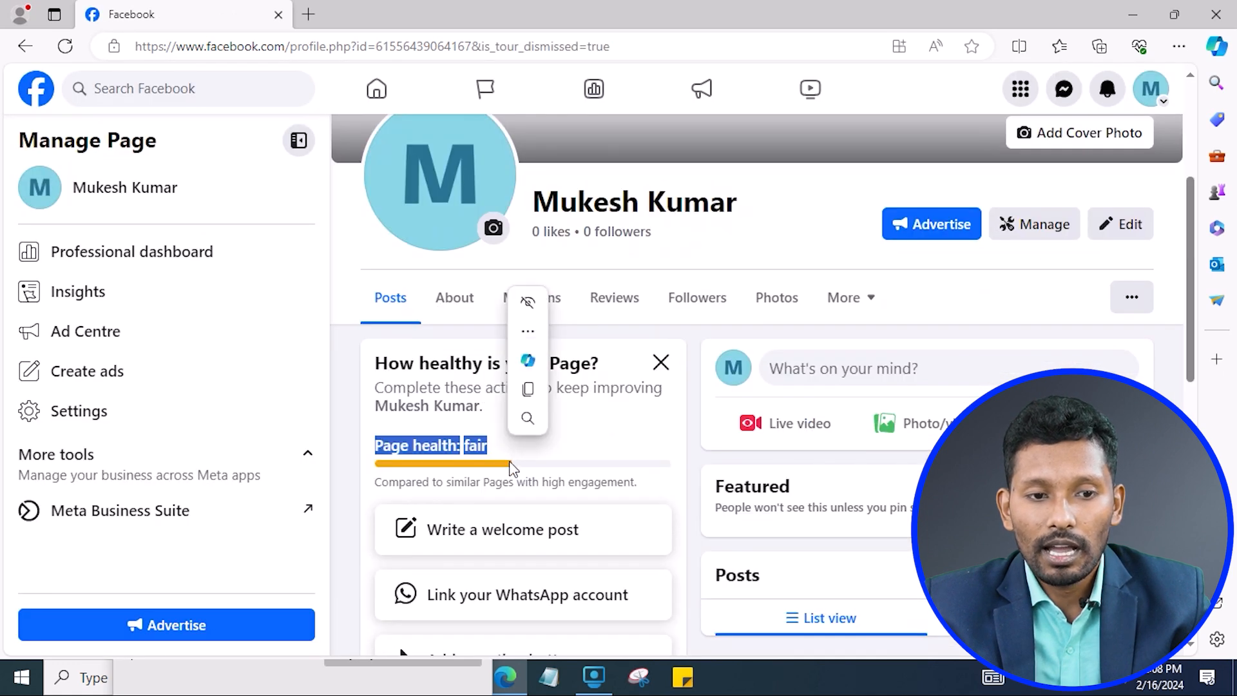
click(398, 444)
drag(496, 448, 377, 435)
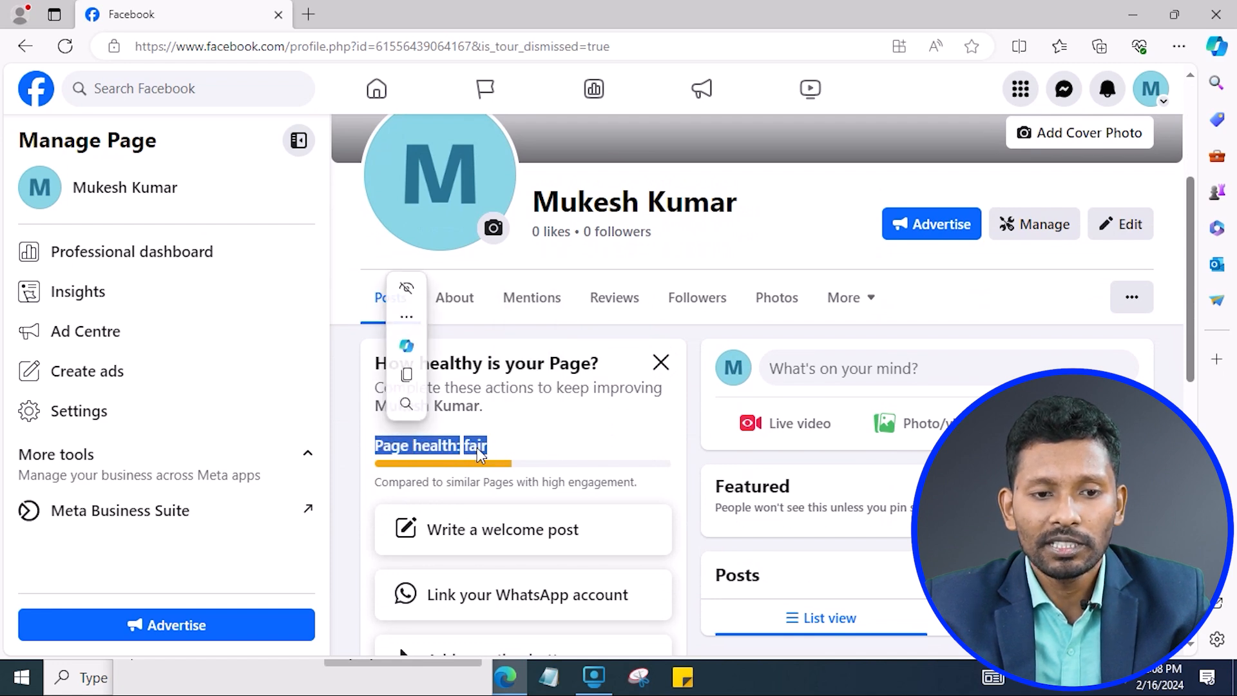
scroll(561, 498, down, 8)
scroll(572, 496, down, 1)
scroll(576, 493, up, 5)
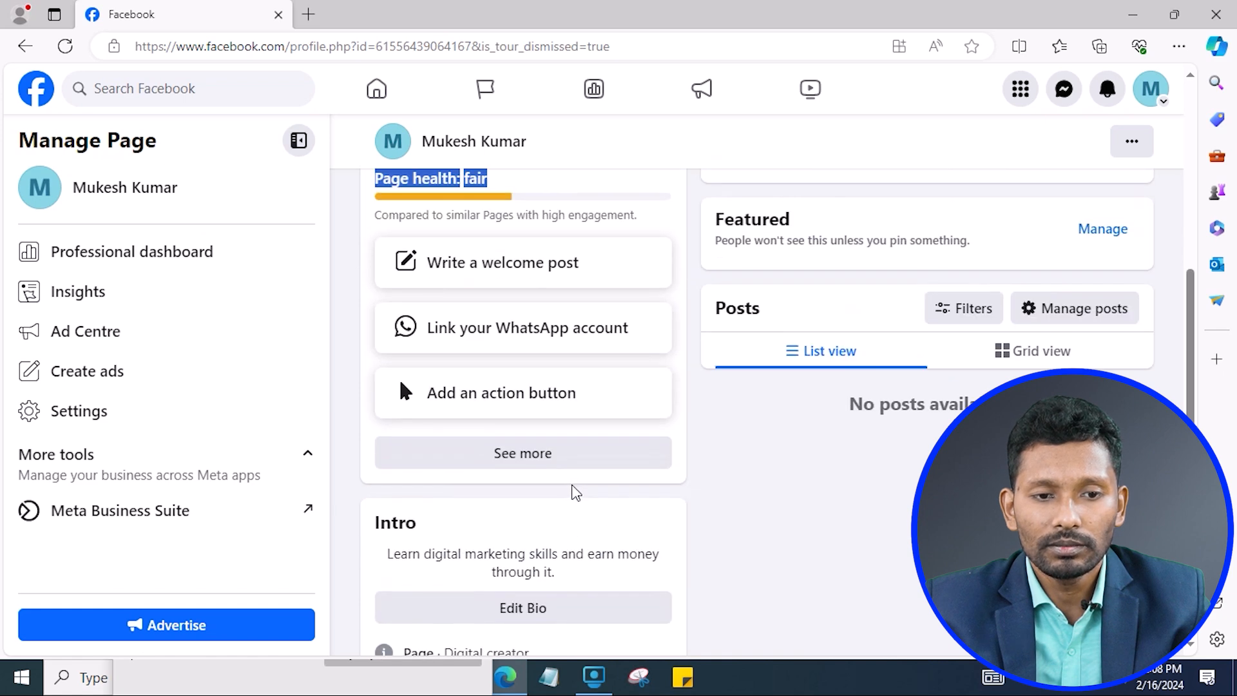
scroll(440, 463, up, 3)
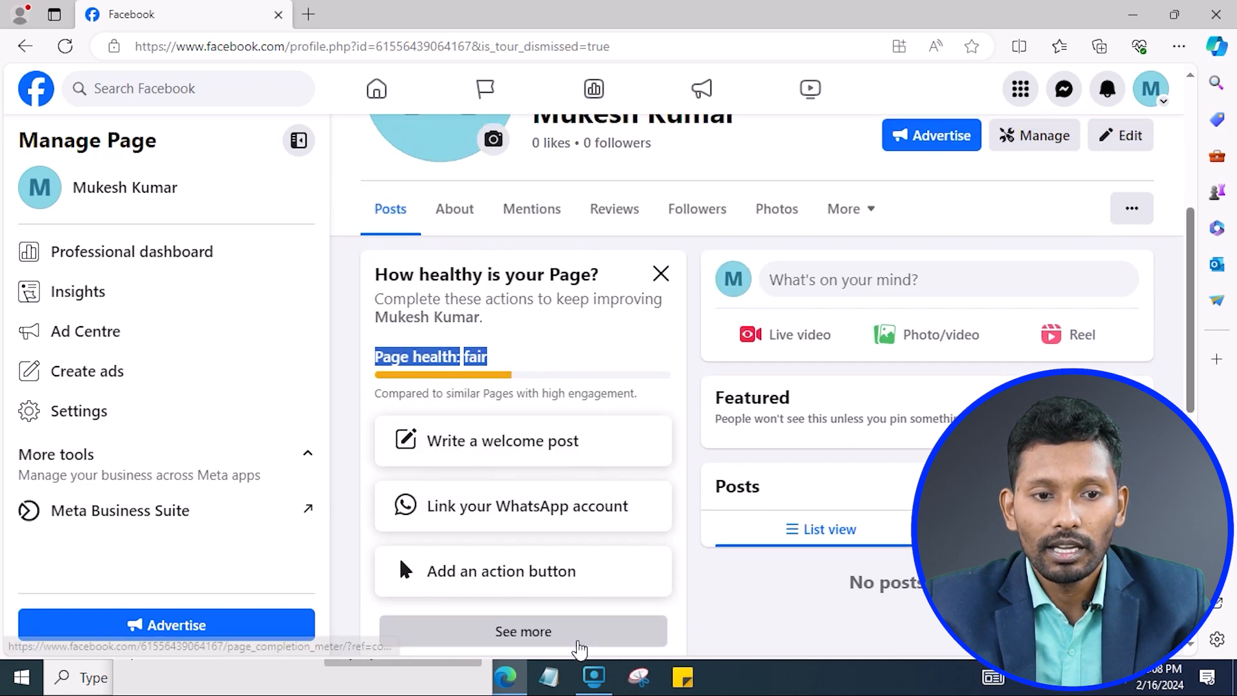
click(578, 643)
scroll(602, 486, down, 1)
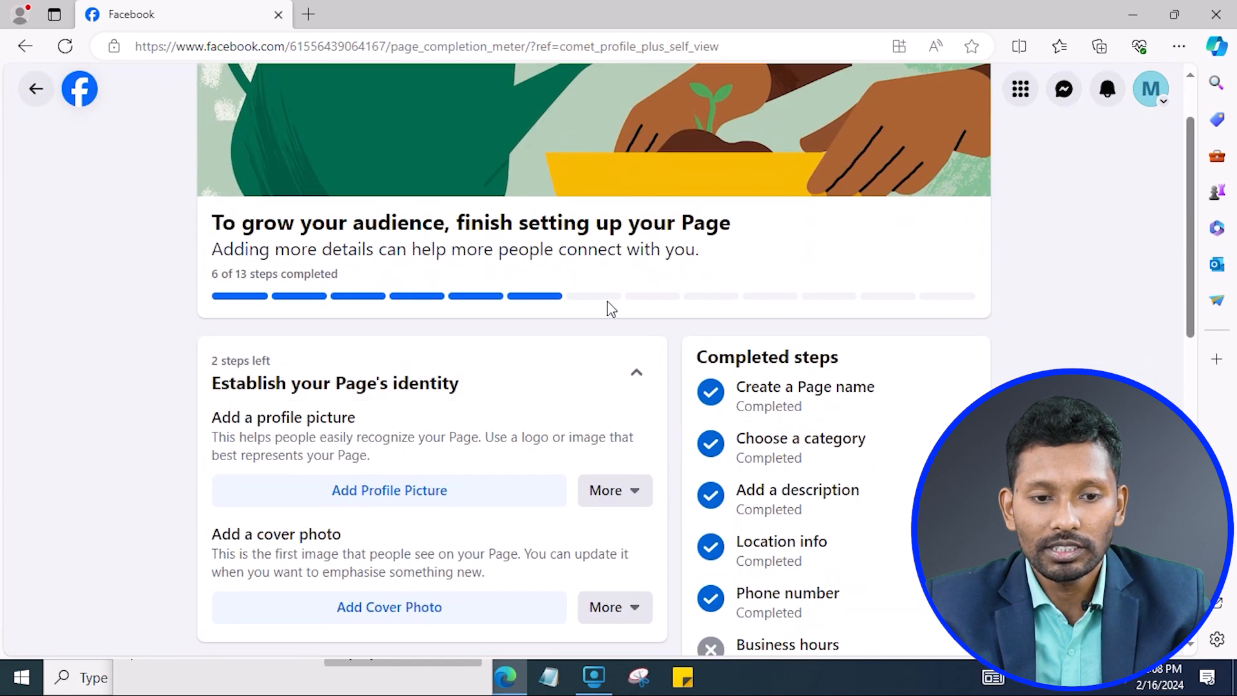
Mark the WhatsApp checklist step as 'This doesn't apply'.
scroll(555, 442, down, 1)
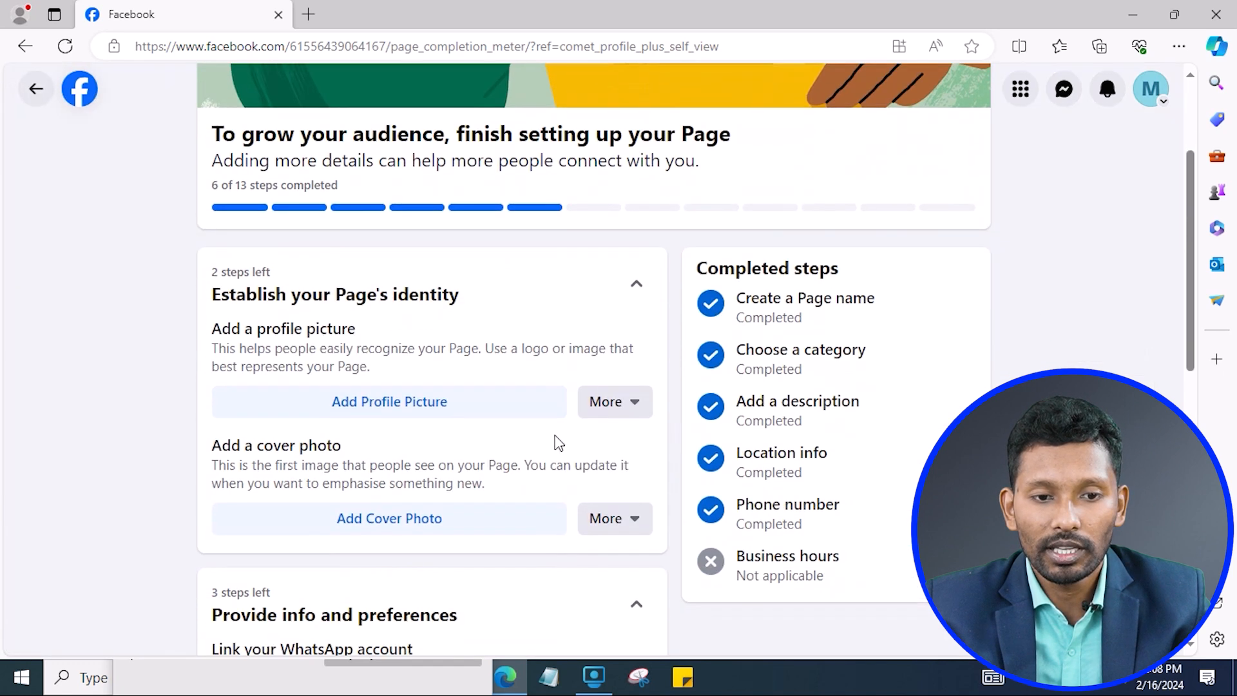
click(637, 416)
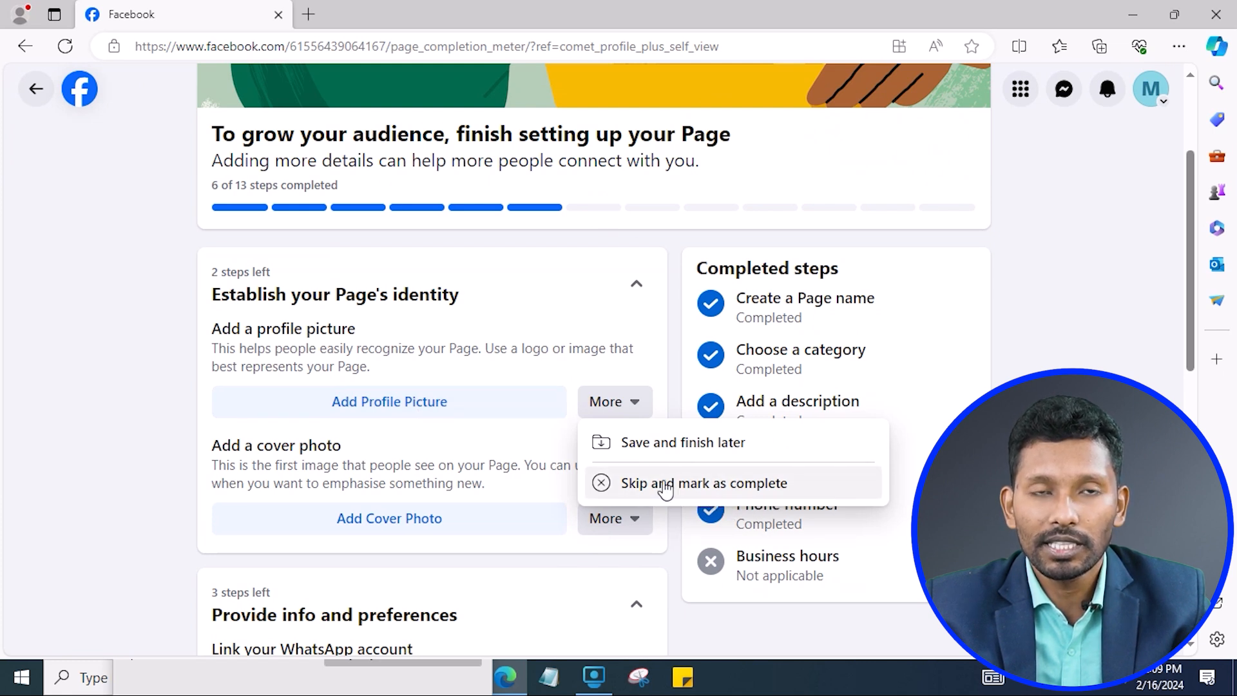
scroll(698, 500, down, 2)
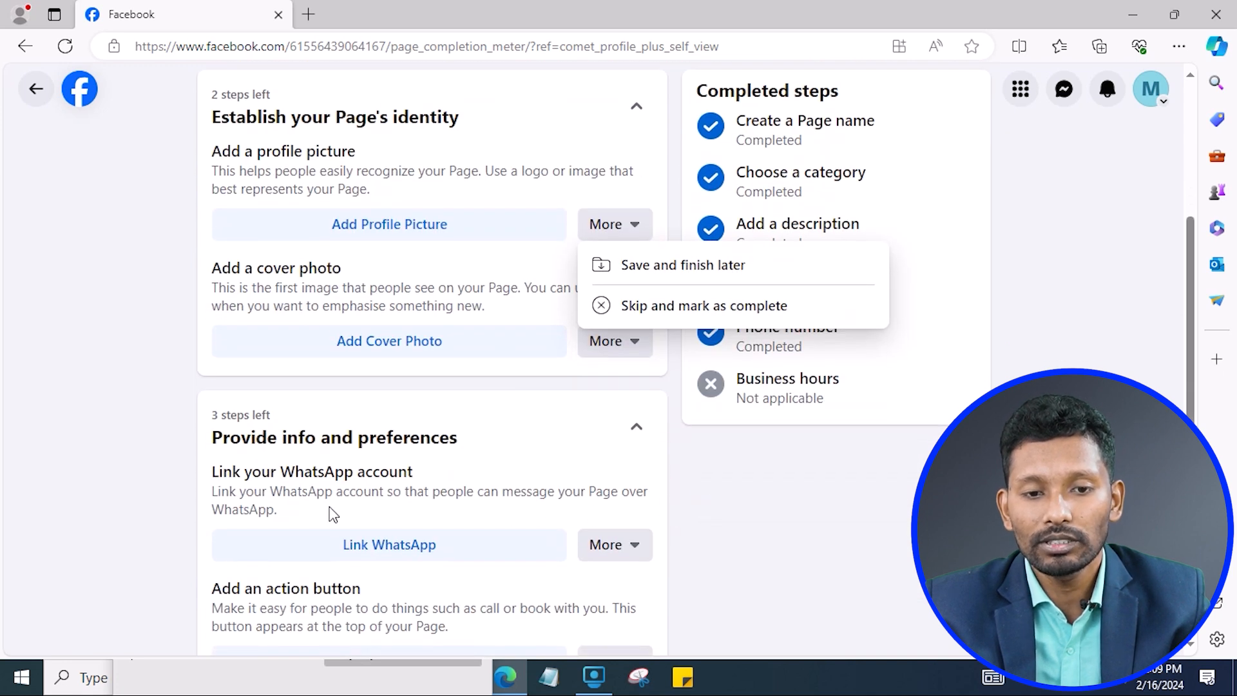
click(635, 551)
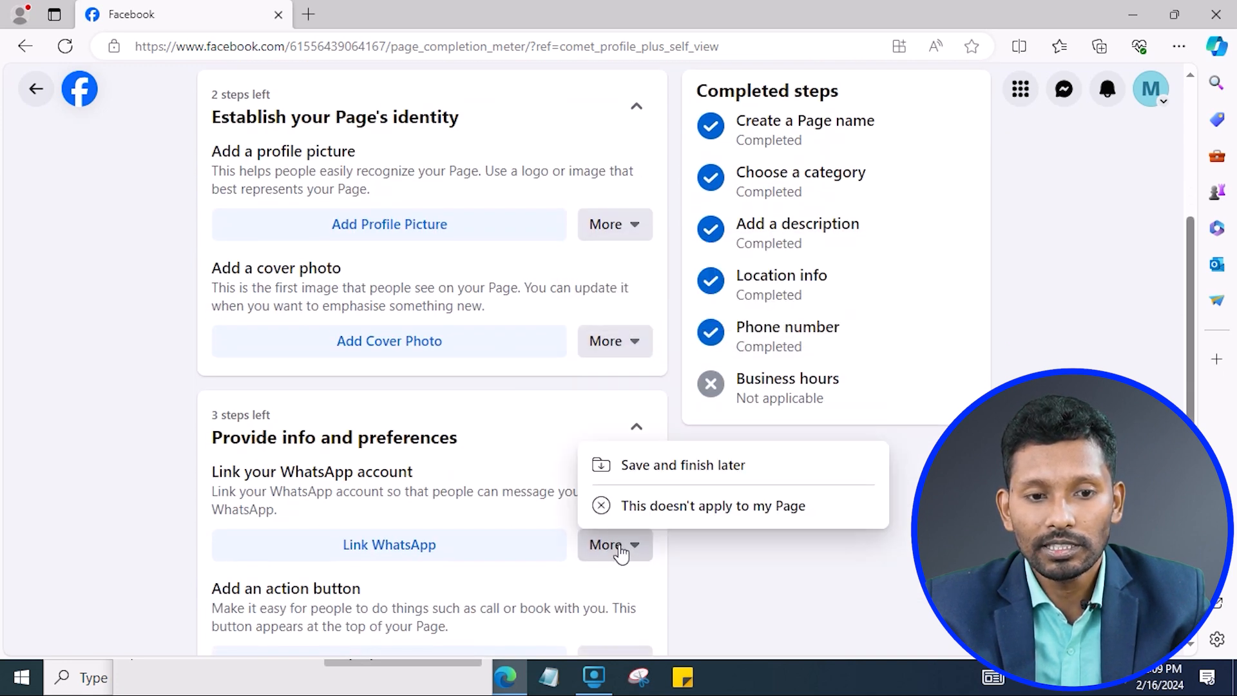
click(762, 506)
Skip the action button step and mark it as complete.
scroll(640, 480, up, 5)
scroll(624, 475, down, 4)
scroll(652, 346, down, 3)
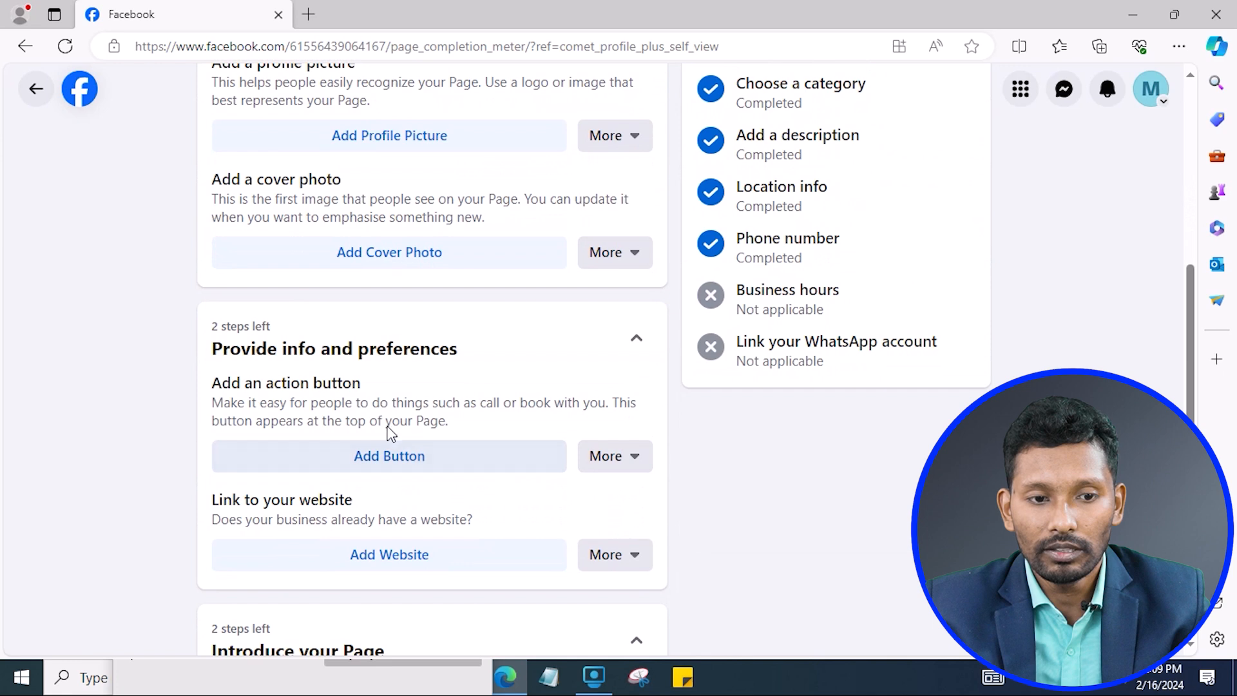
click(638, 461)
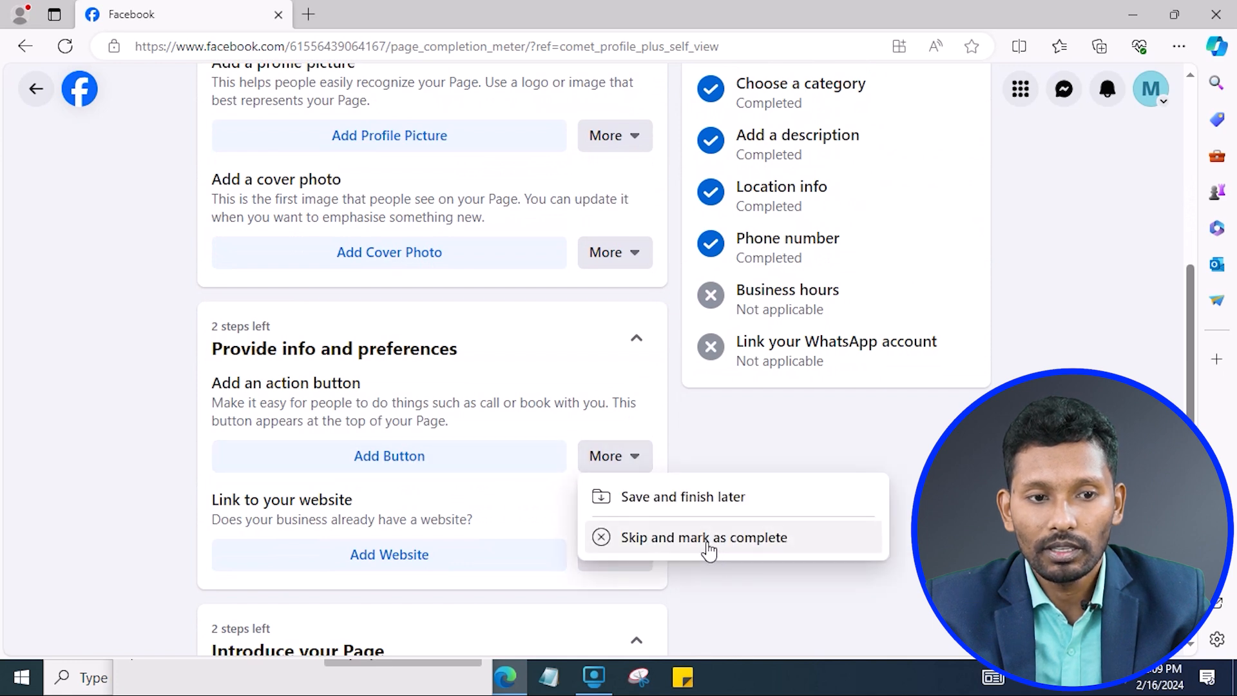
click(724, 538)
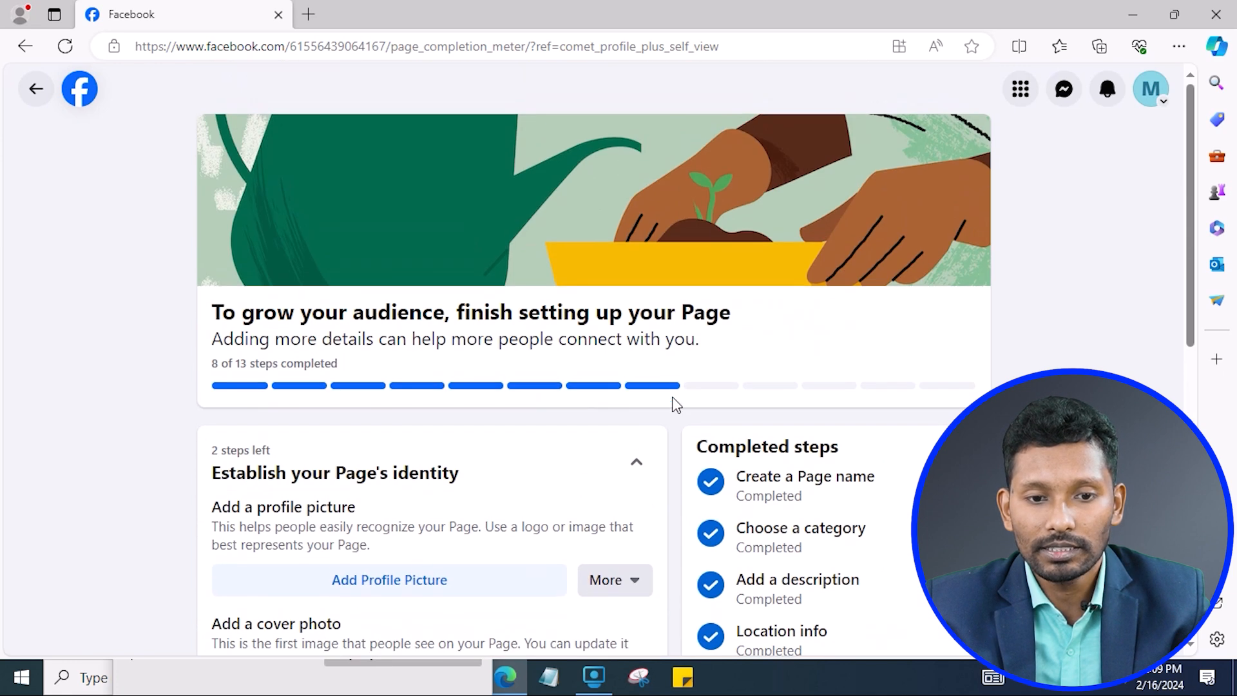
Return from the 8-of-13 checklist to the Page profile, now rated good.
scroll(490, 425, down, 2)
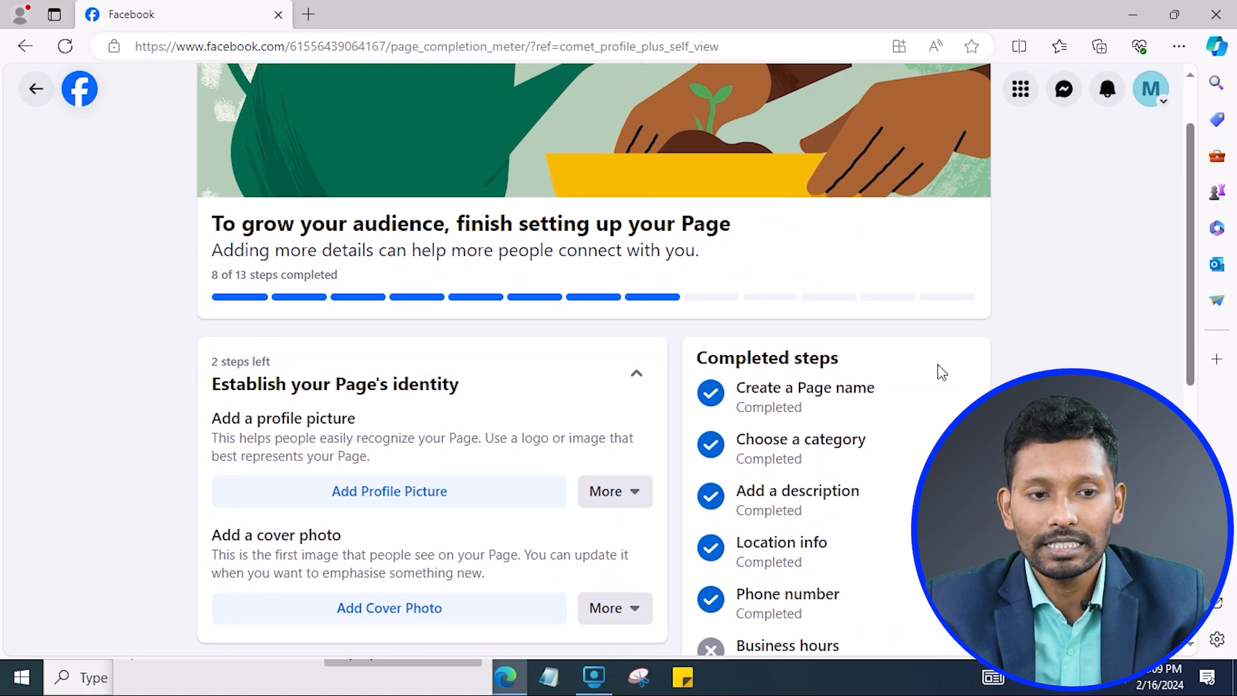
scroll(940, 372, down, 5)
scroll(935, 383, up, 7)
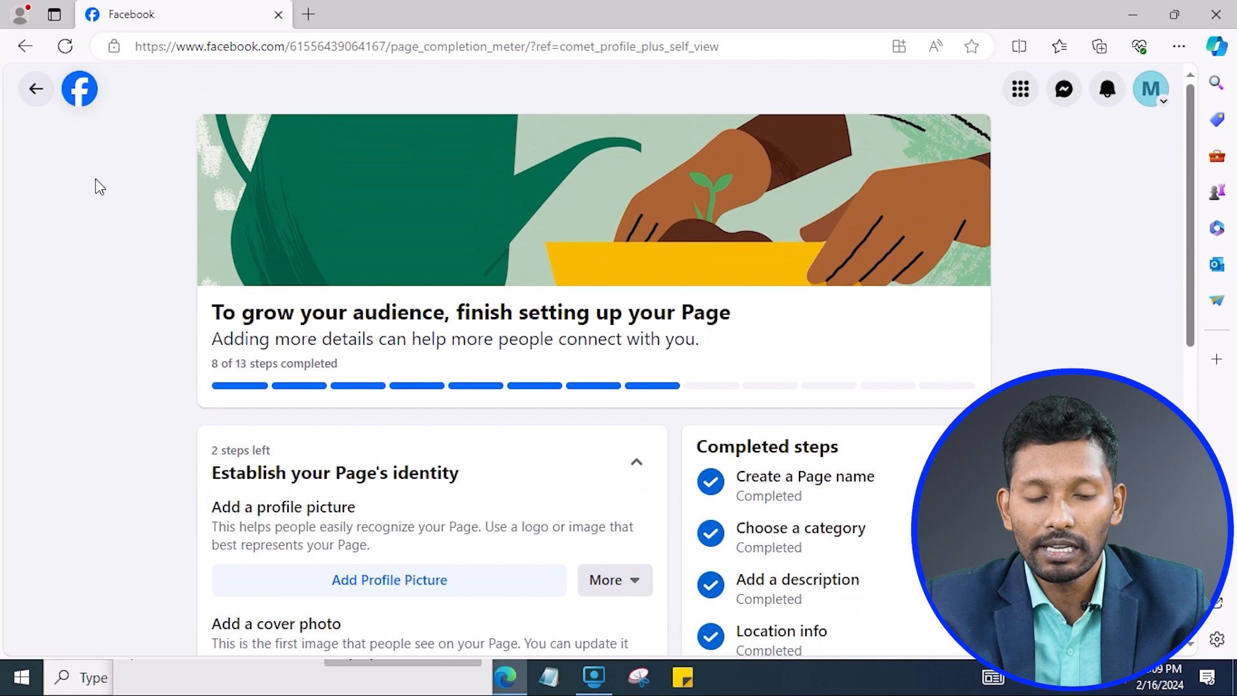
click(35, 90)
scroll(516, 535, down, 3)
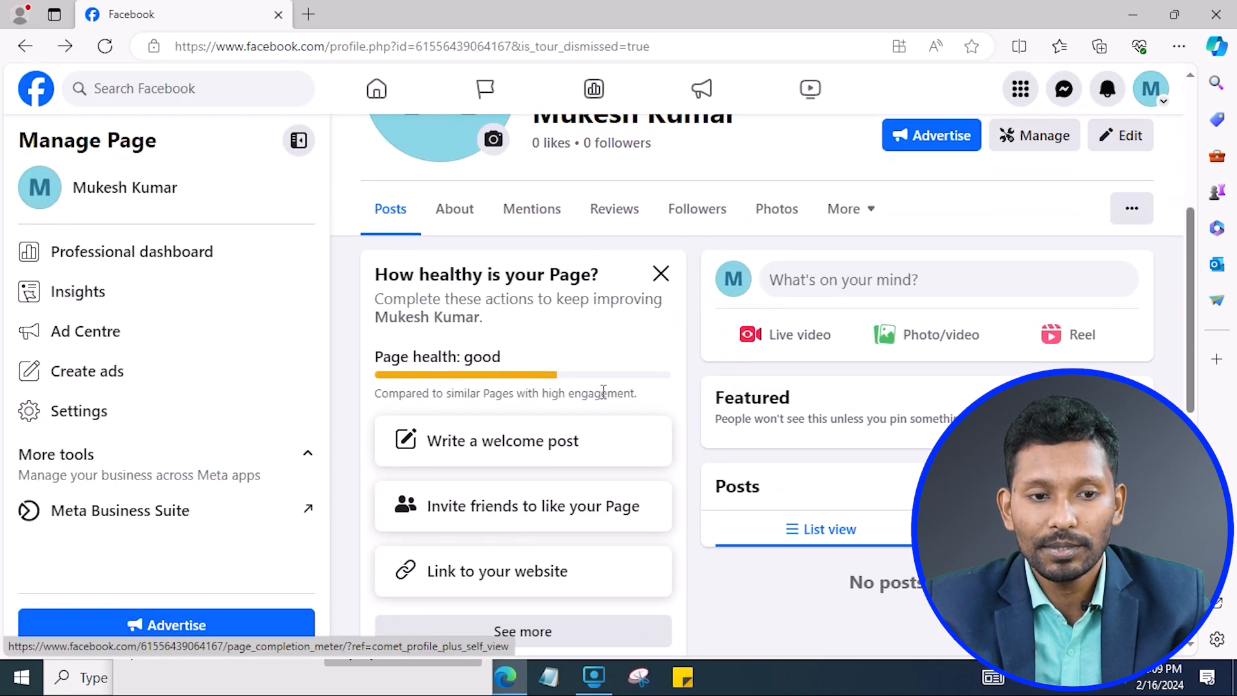
Pass through the professional dashboard and Home, then open the Page from your Pages list.
scroll(803, 489, up, 5)
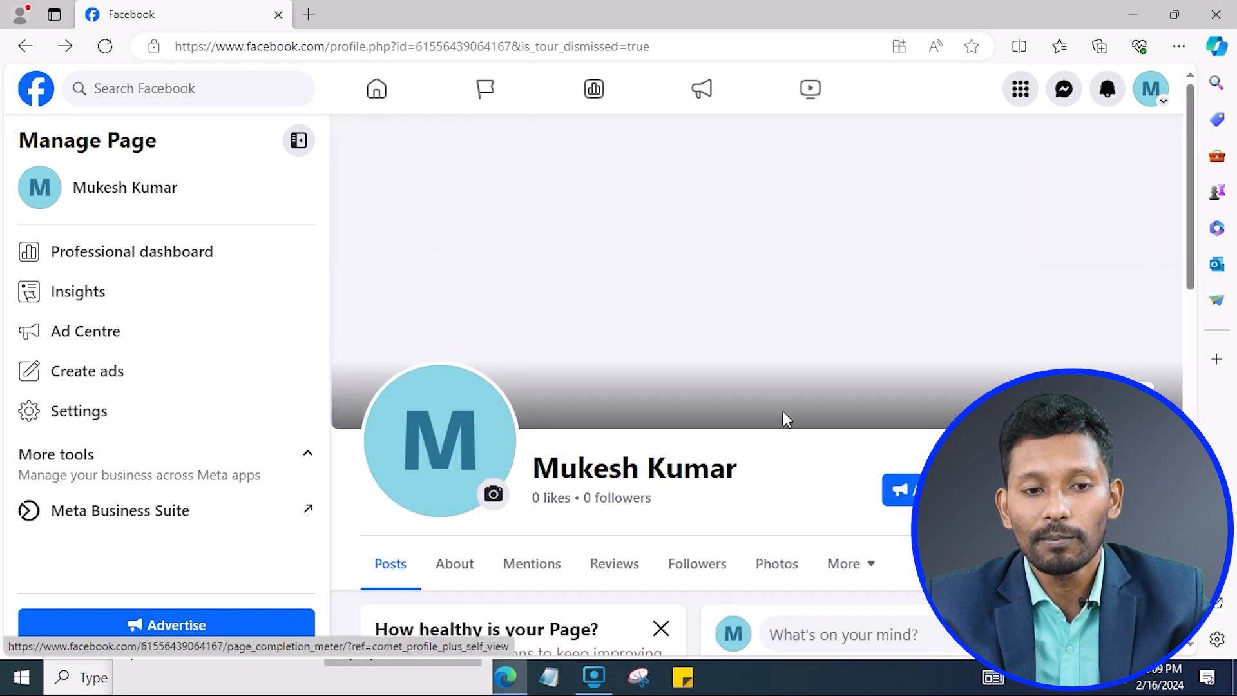
click(900, 490)
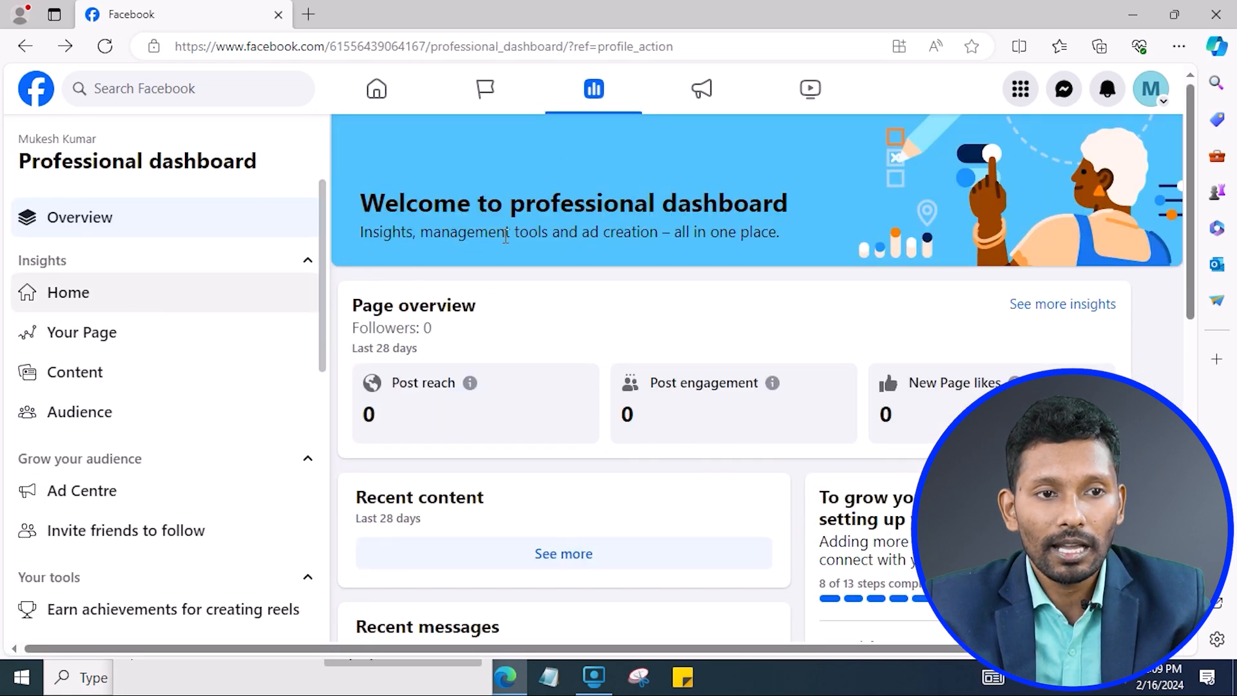
click(393, 100)
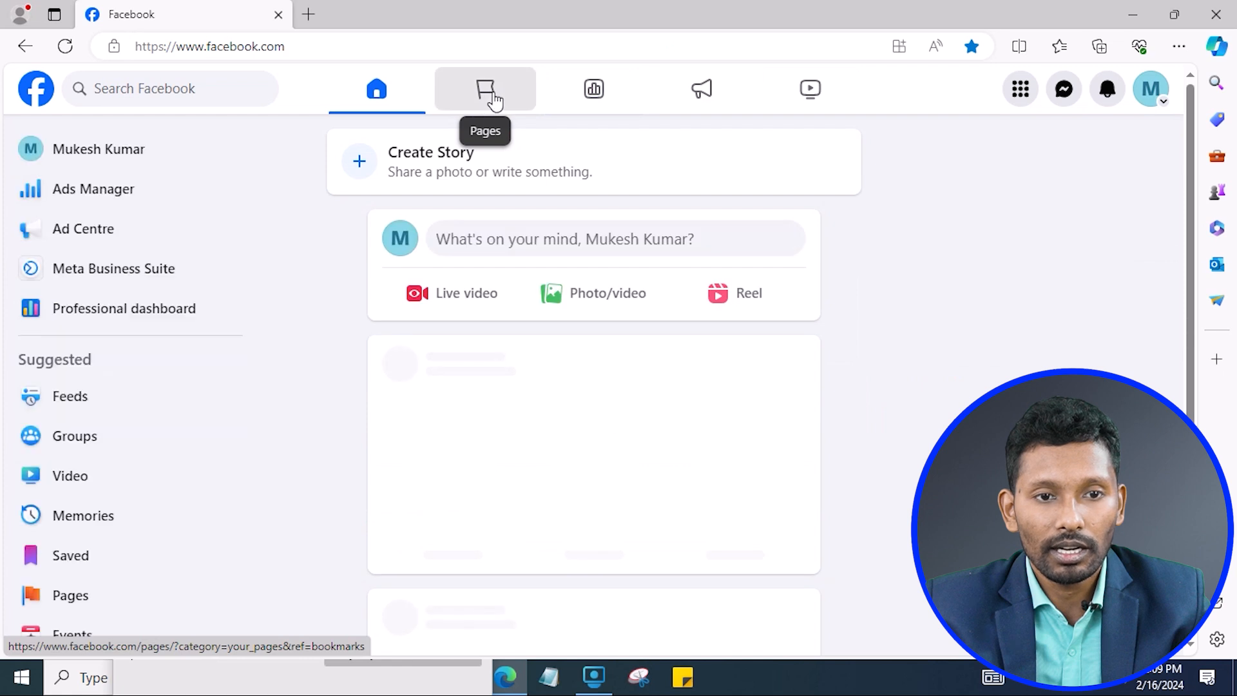
click(493, 100)
click(589, 195)
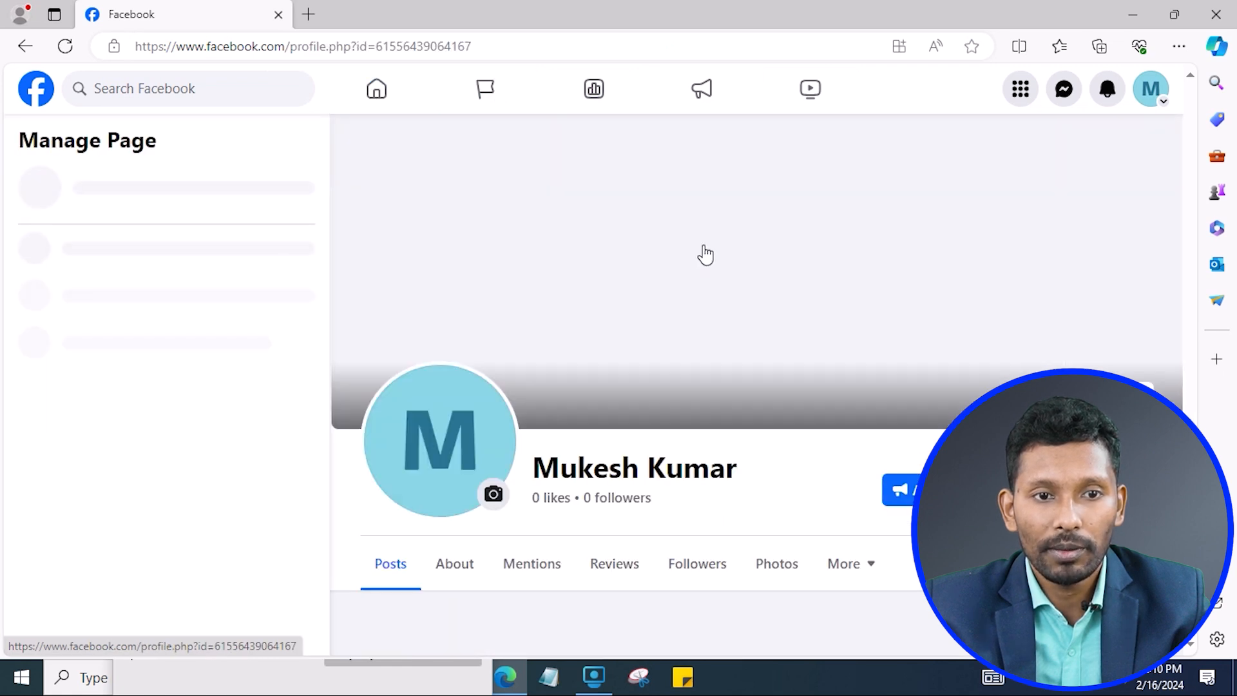
Open the Page's edit panel and scroll down to Bio and Customise your Intro.
scroll(870, 471, down, 3)
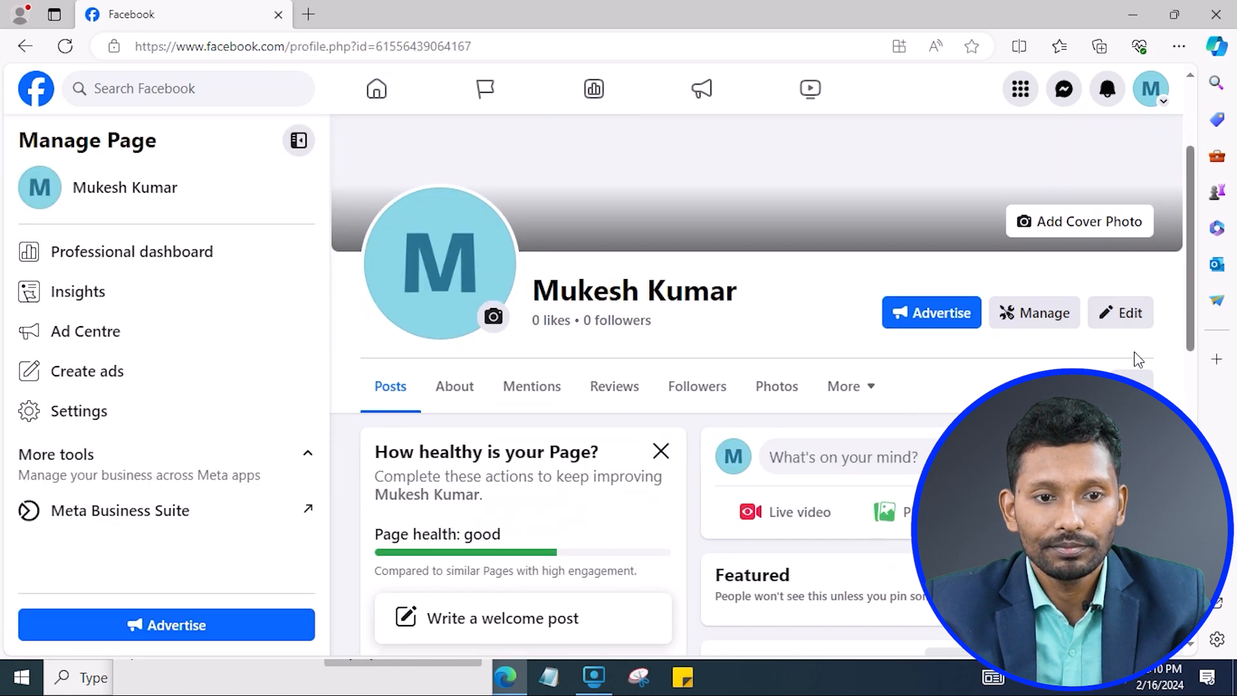
click(1137, 315)
scroll(615, 322, down, 4)
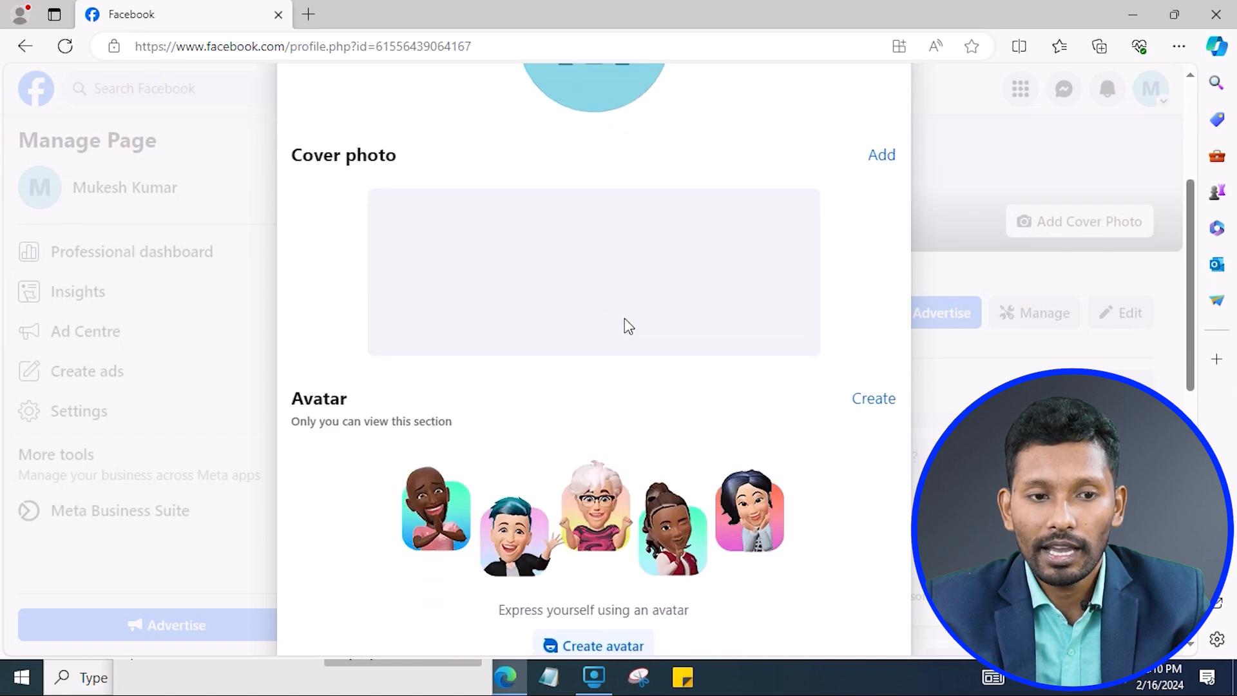
scroll(628, 327, down, 8)
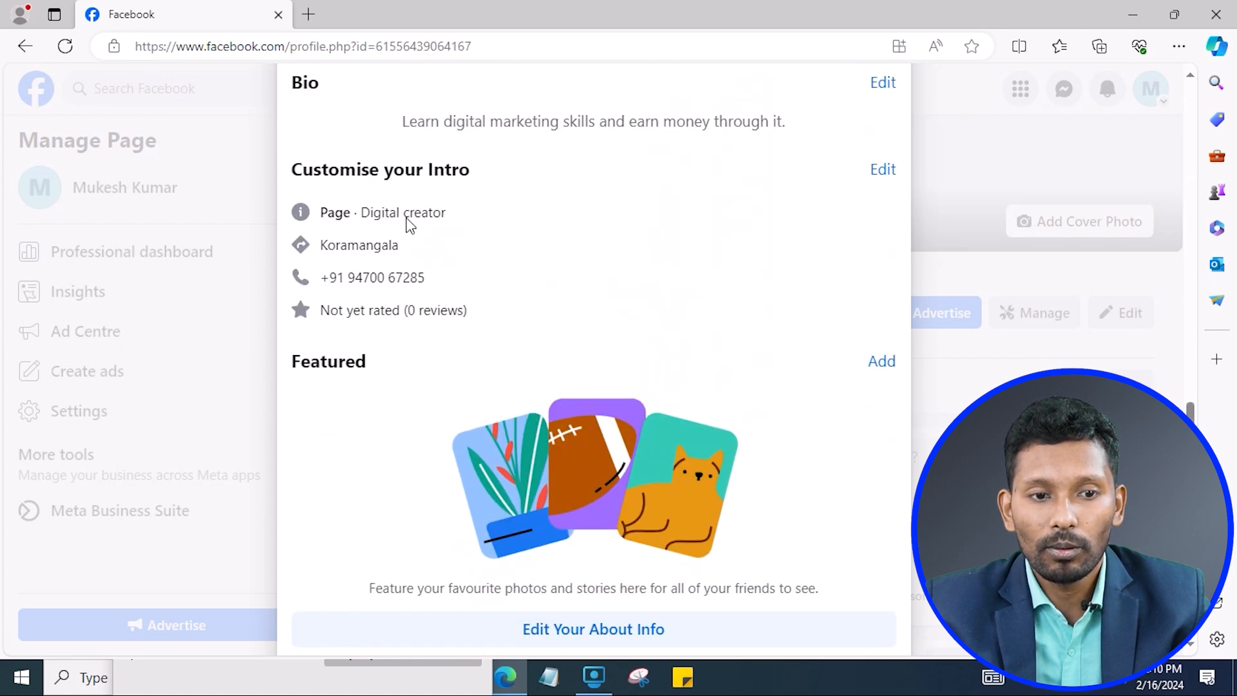
Open the intro's Edit details dialog, review category, contact, basic info, websites and social links, then follow the contact and basic info link.
click(879, 170)
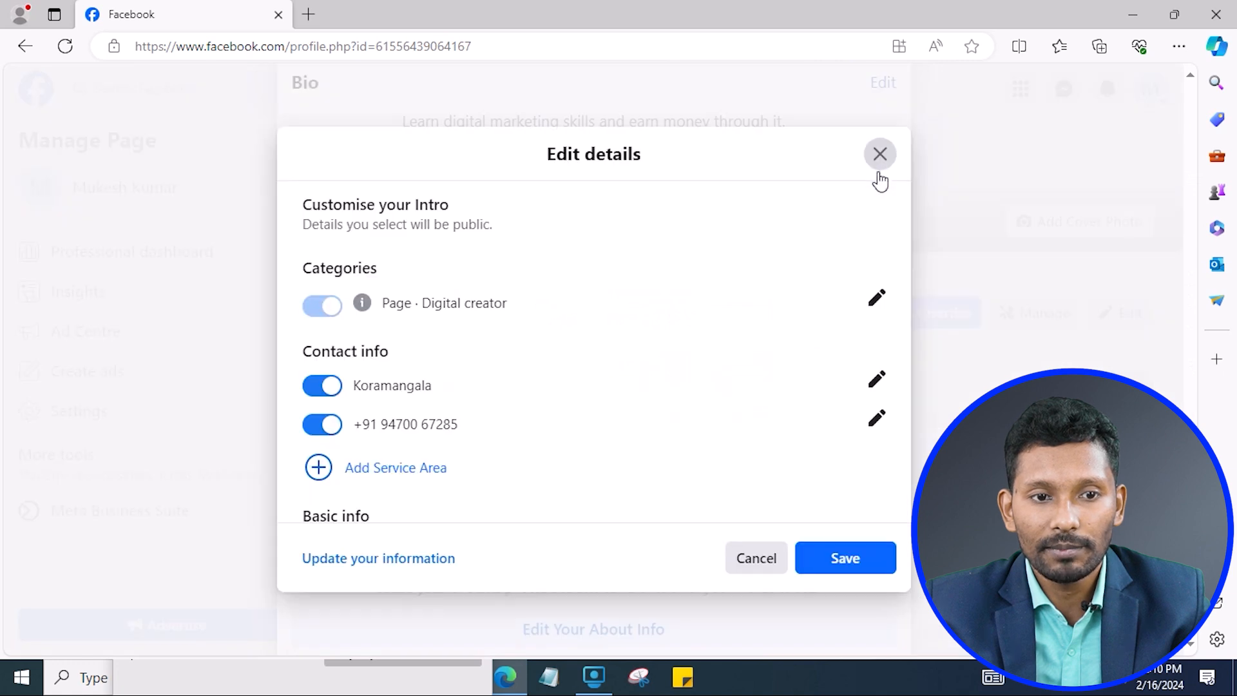
scroll(420, 400, down, 3)
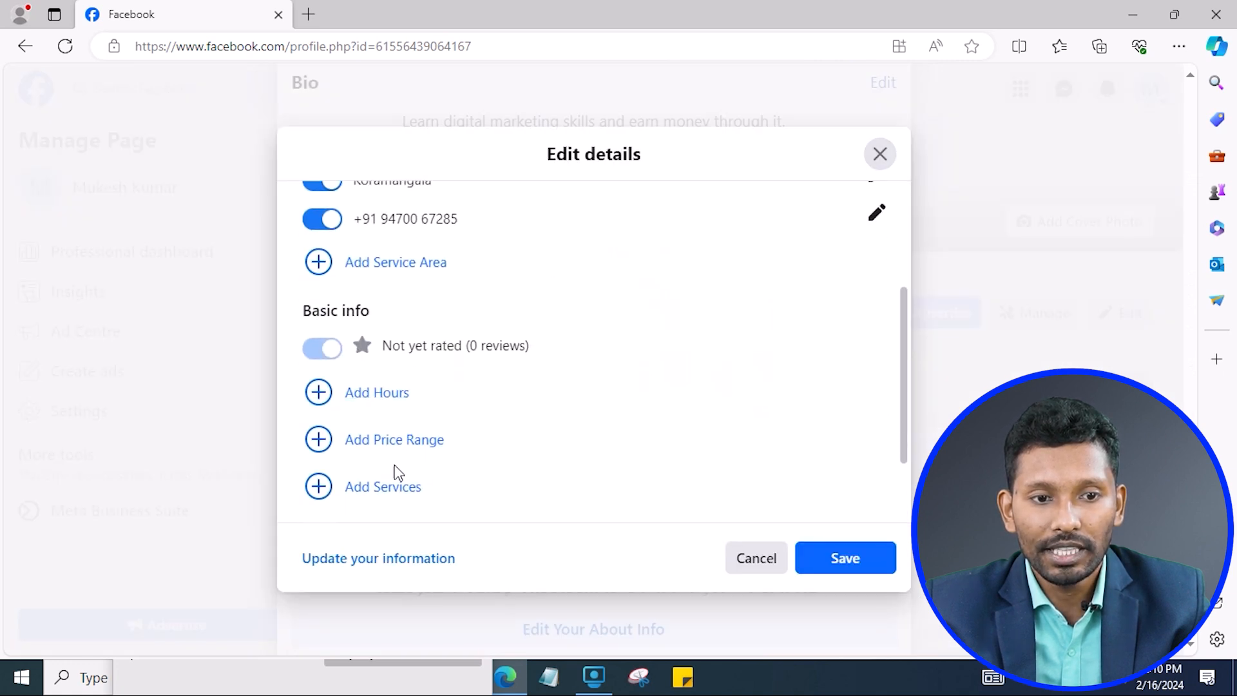
scroll(419, 480, down, 2)
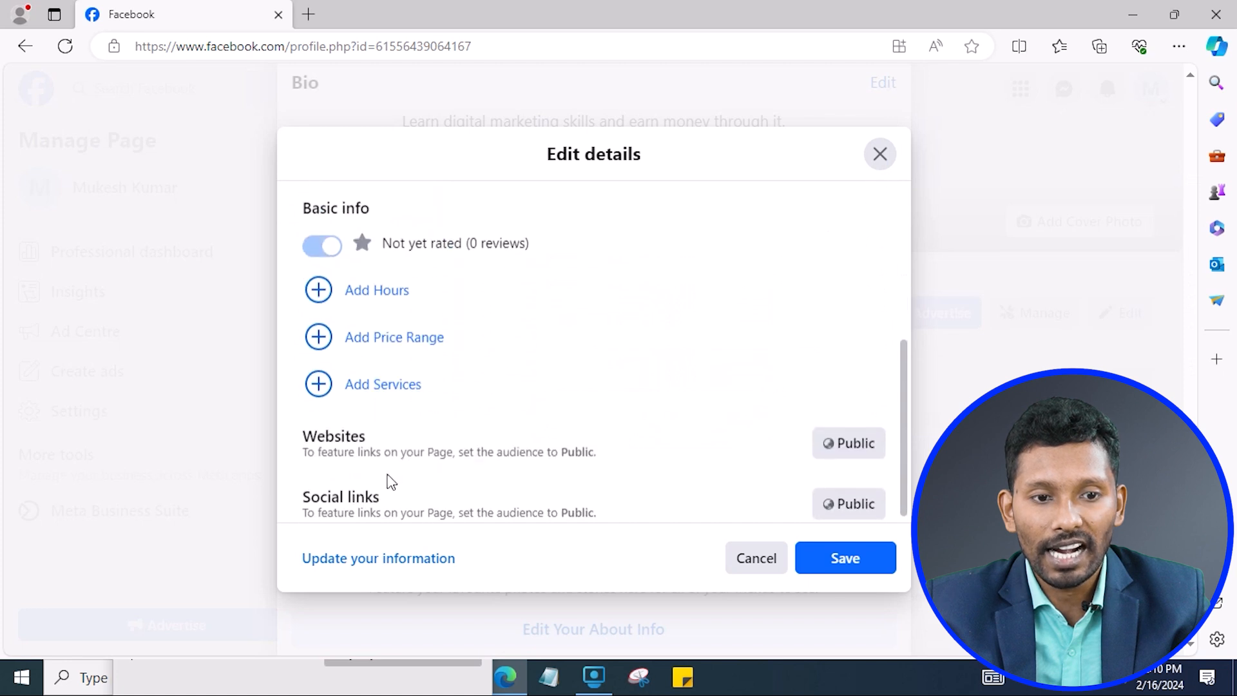
click(397, 389)
Browse About > Contact and basic info, start adding a website, then cancel it.
scroll(397, 390, down, 4)
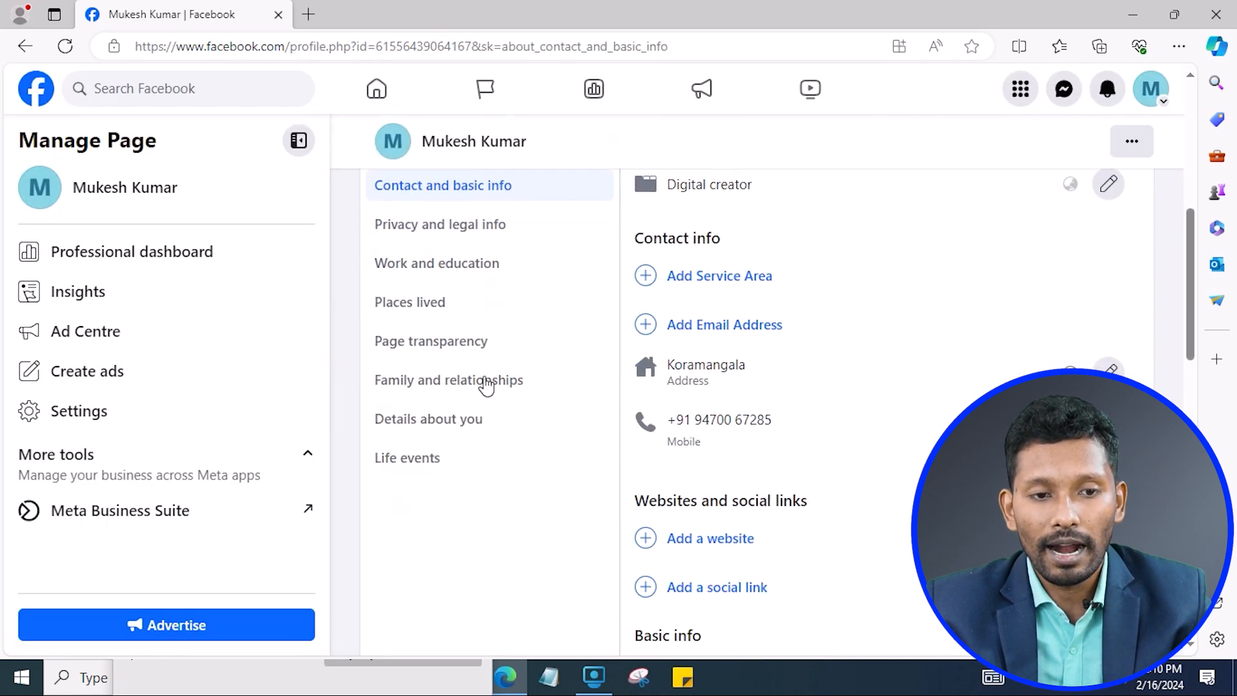
scroll(451, 293, up, 5)
scroll(422, 464, down, 4)
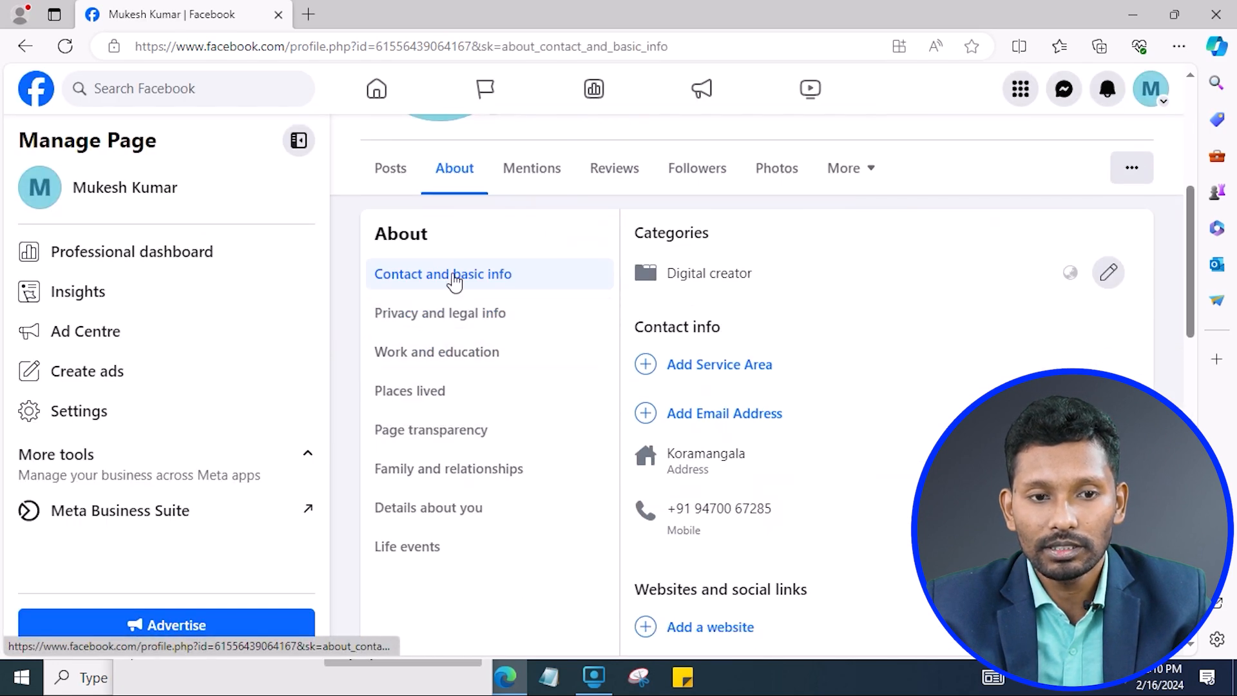
scroll(456, 276, up, 5)
scroll(799, 309, down, 5)
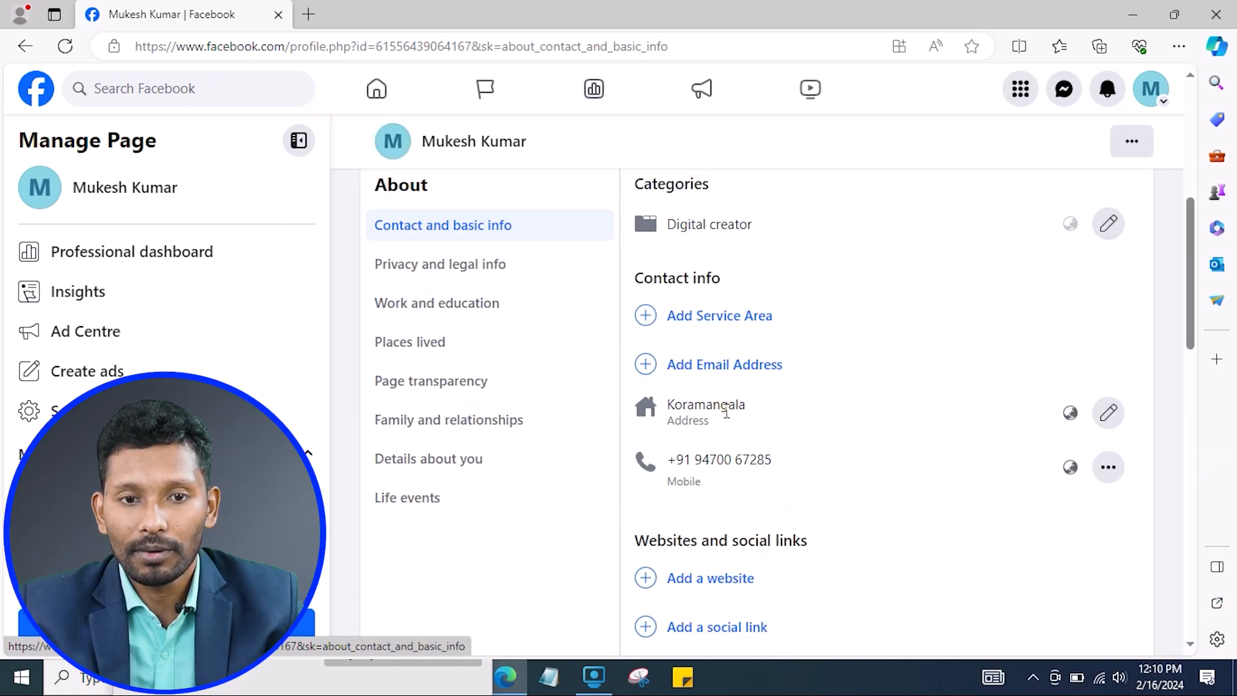
scroll(744, 451, down, 5)
scroll(750, 239, up, 3)
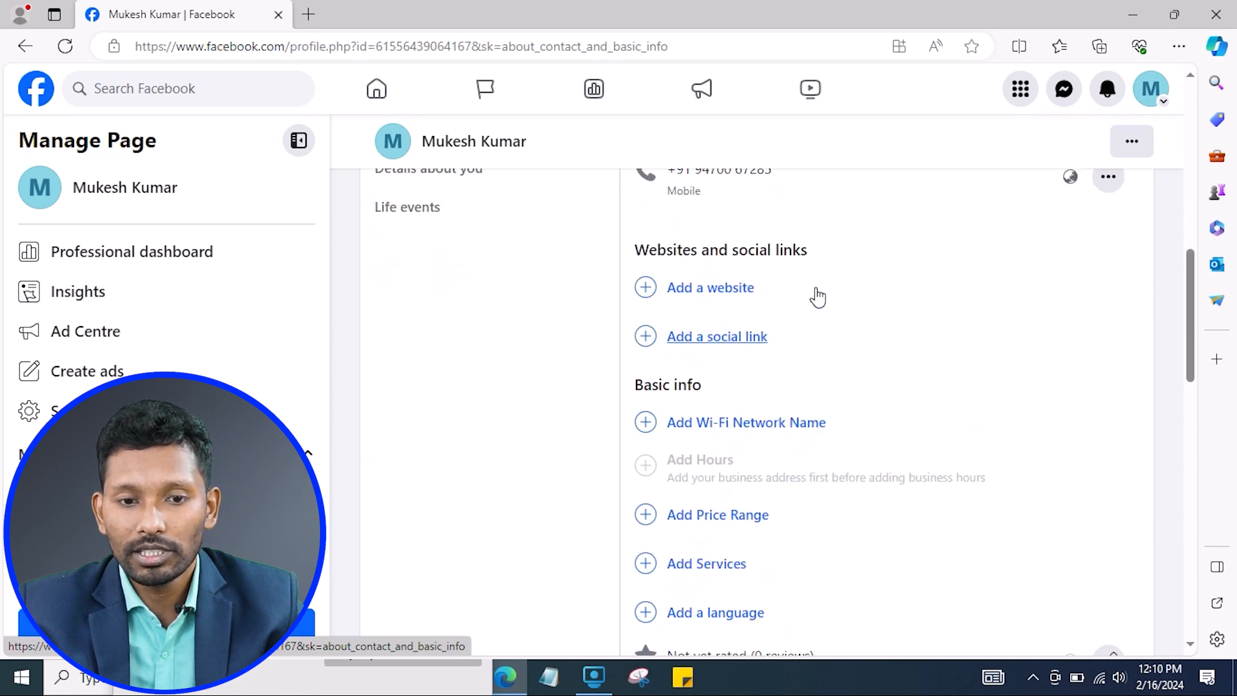
click(753, 406)
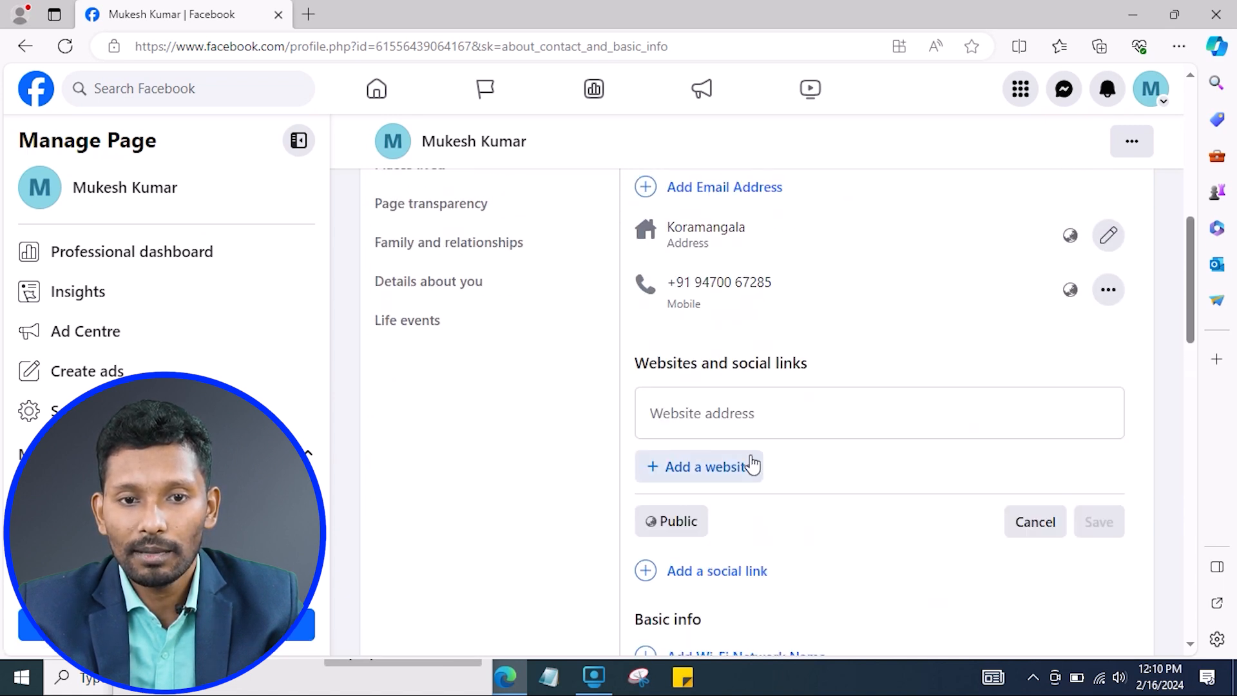
click(740, 424)
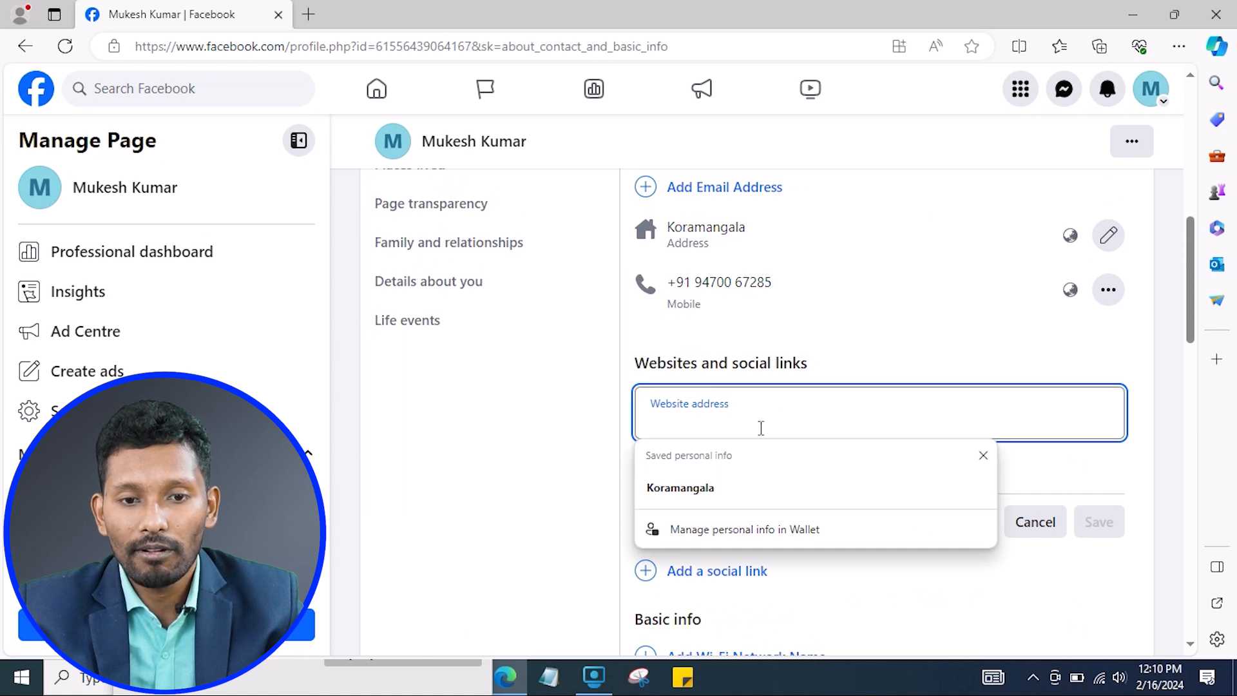
click(579, 387)
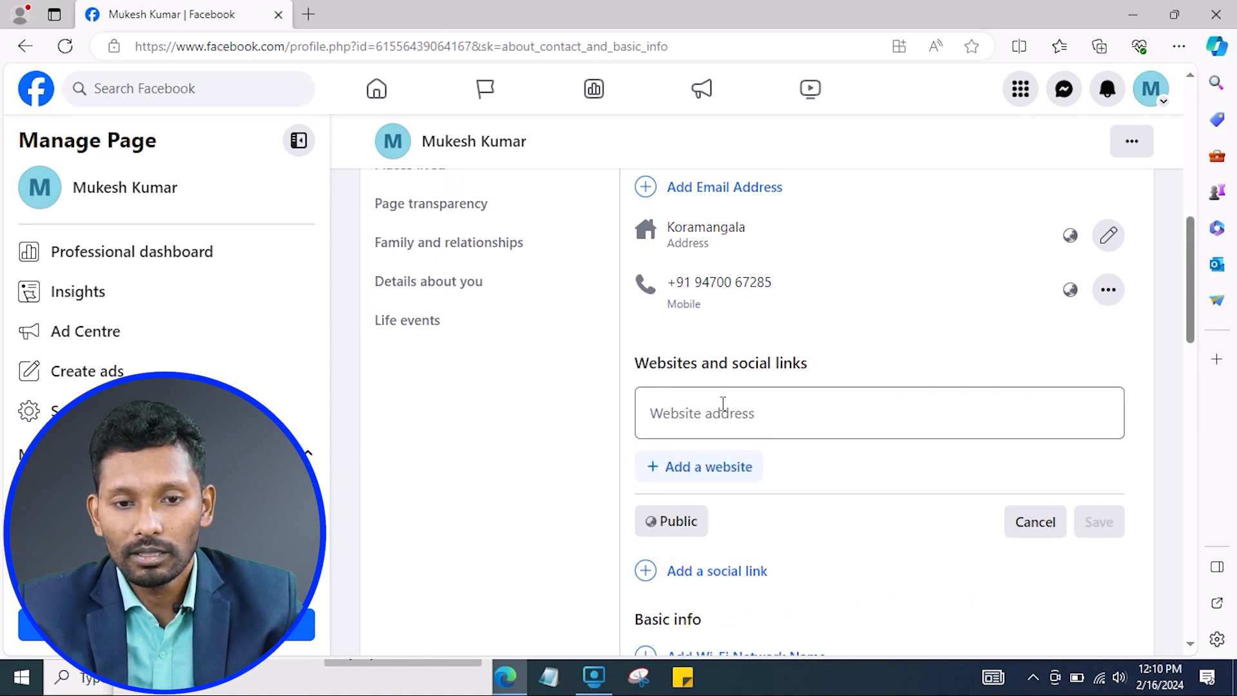
click(1036, 533)
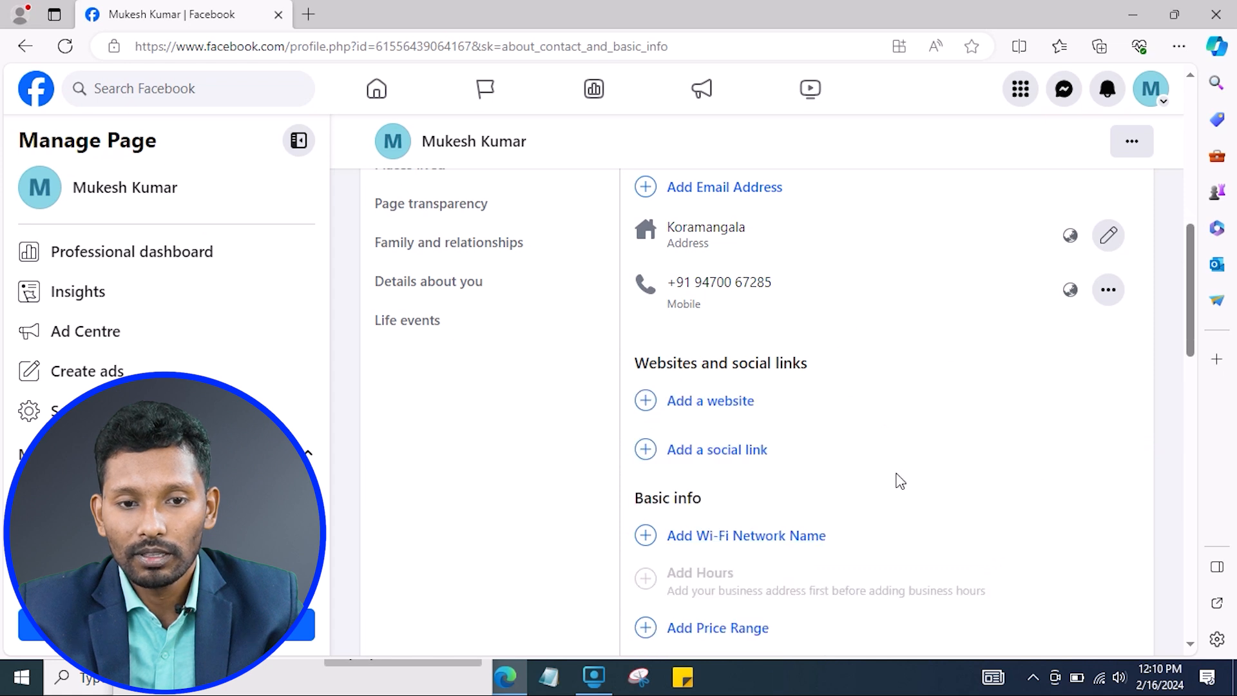
Open a new, unsaved social link entry in the contact section.
scroll(900, 482, down, 3)
click(727, 285)
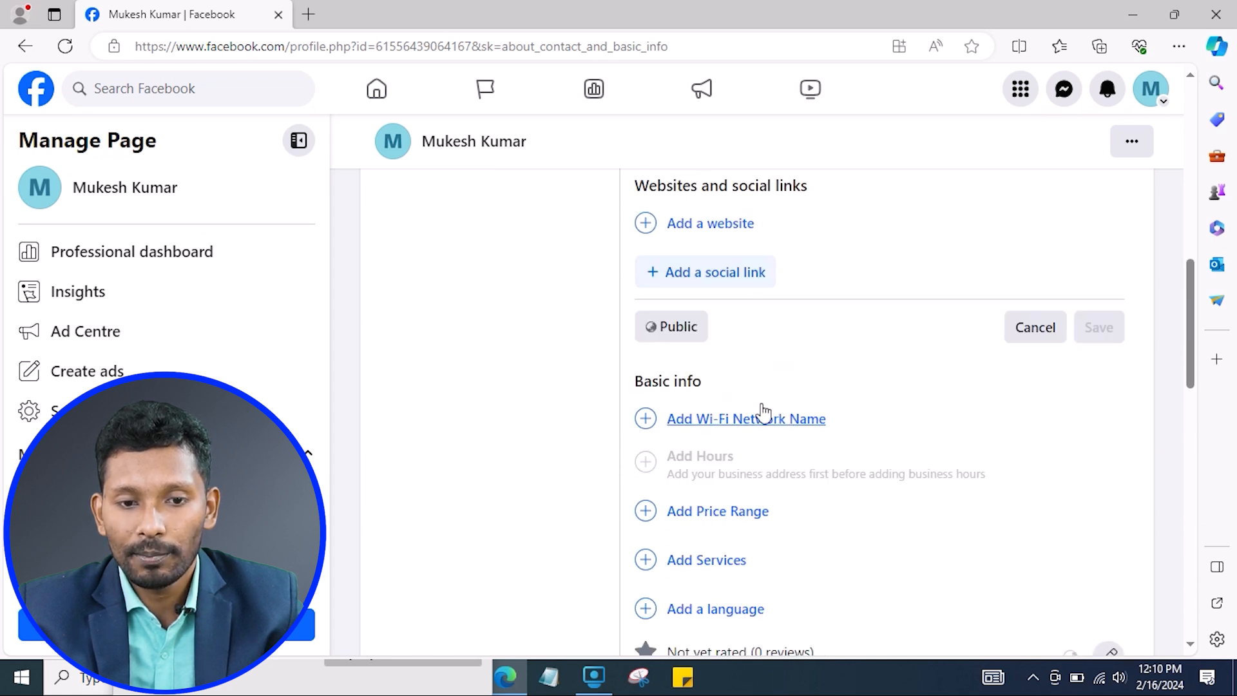
scroll(762, 412, up, 2)
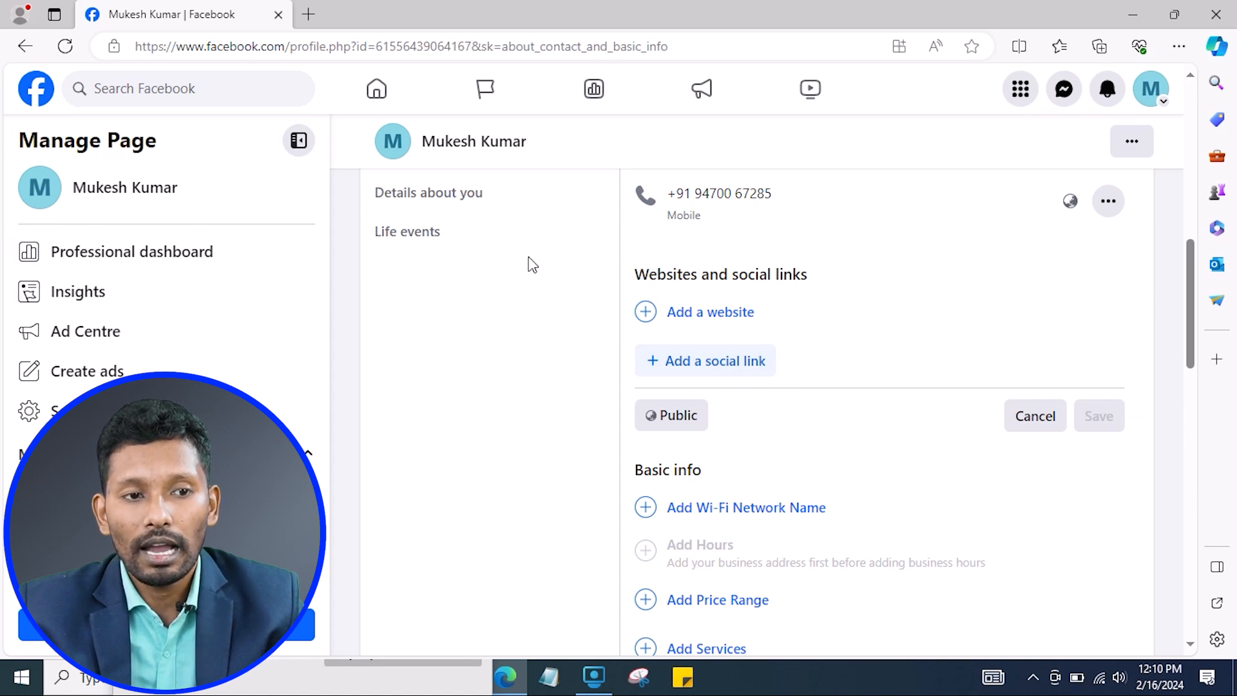
click(730, 373)
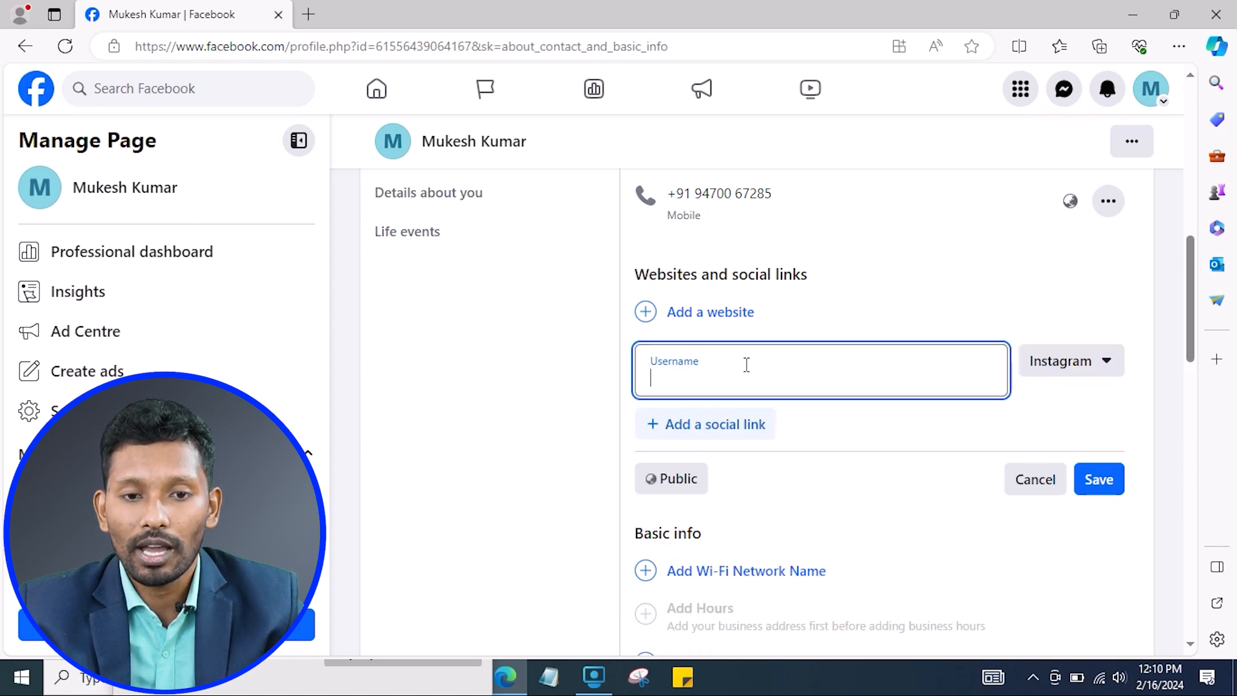
click(1082, 378)
scroll(981, 492, down, 4)
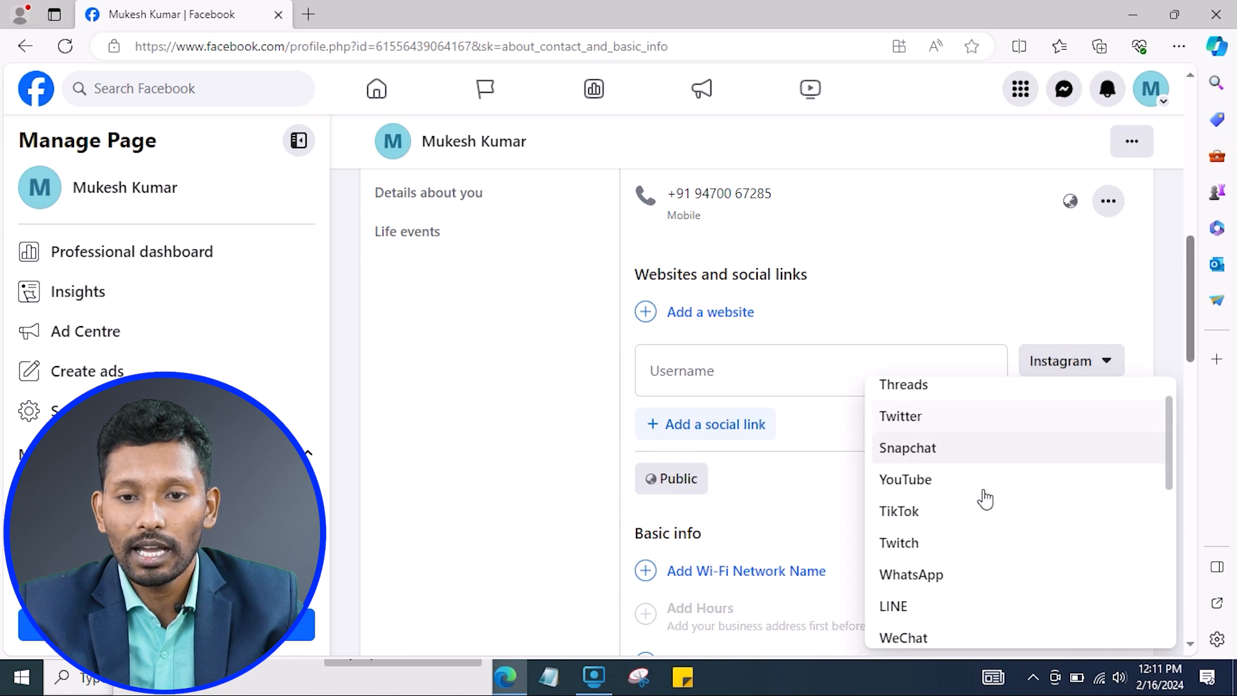
scroll(986, 528, down, 2)
scroll(983, 541, up, 6)
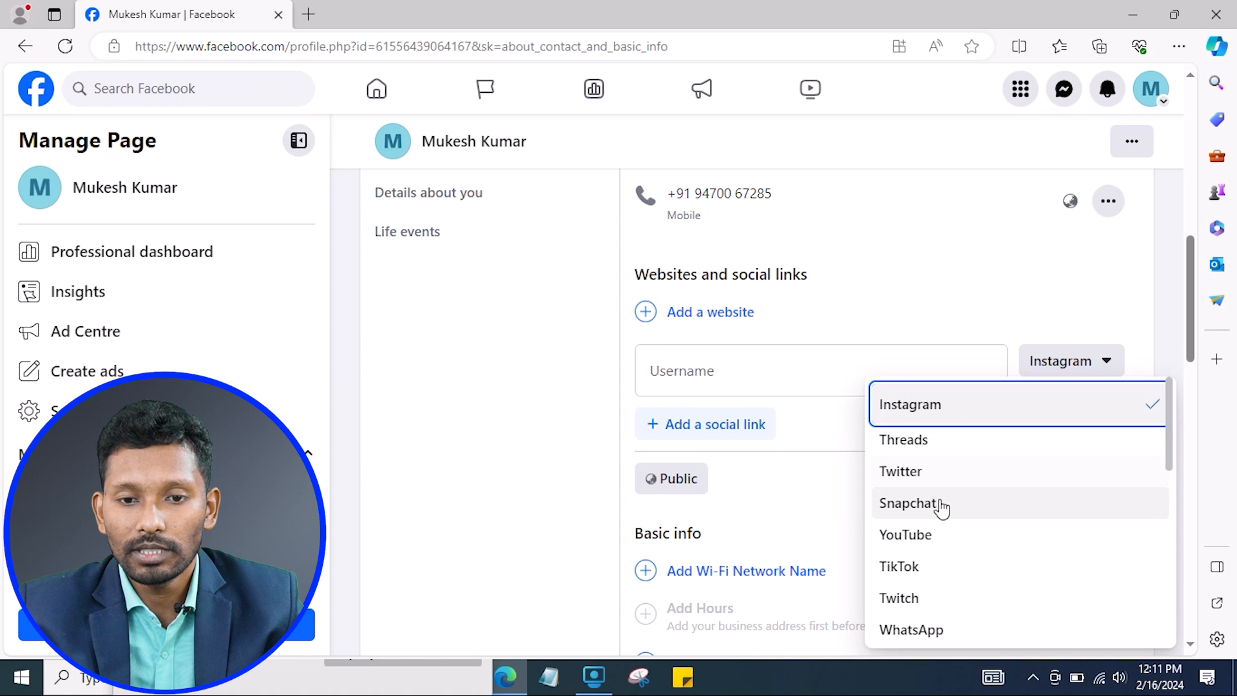
scroll(1003, 585, down, 6)
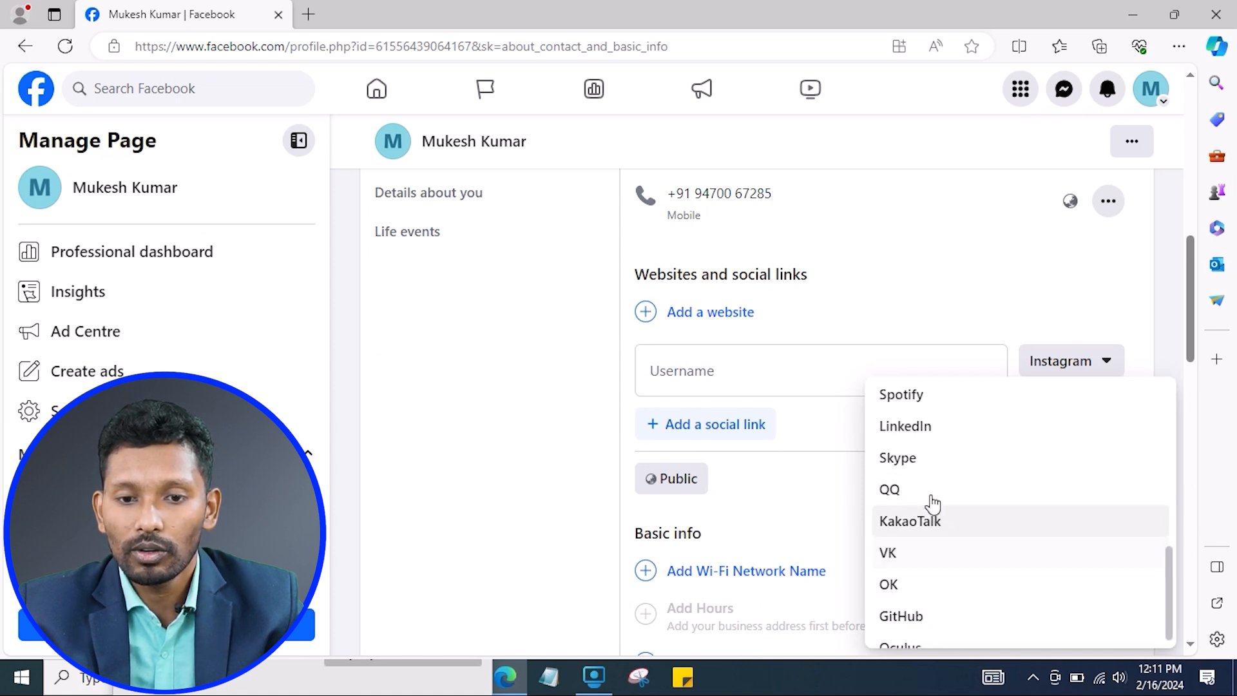
scroll(980, 478, down, 1)
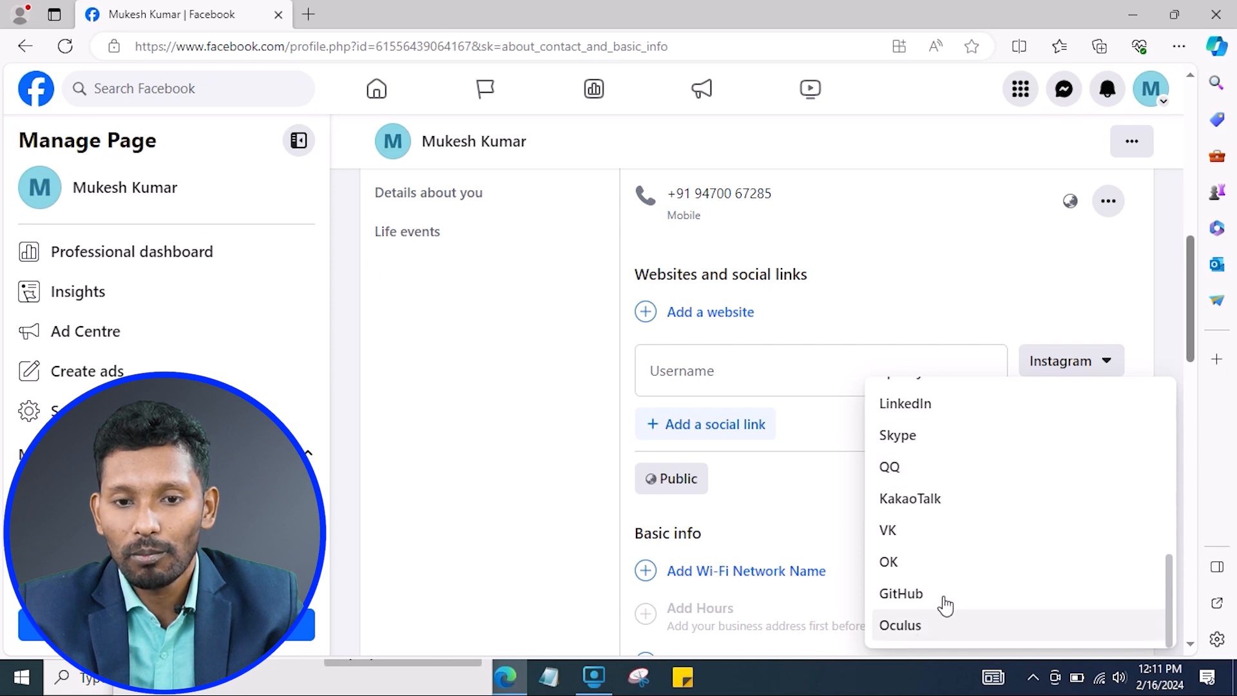
click(712, 372)
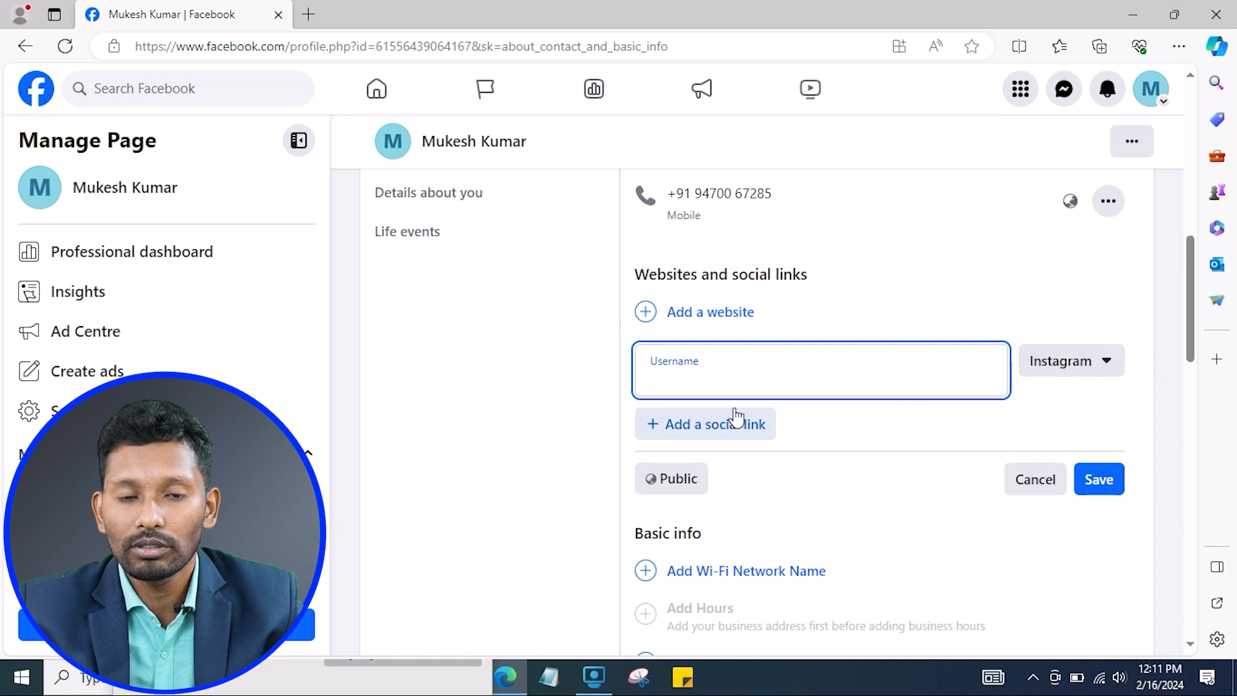
scroll(925, 500, down, 5)
scroll(738, 303, up, 1)
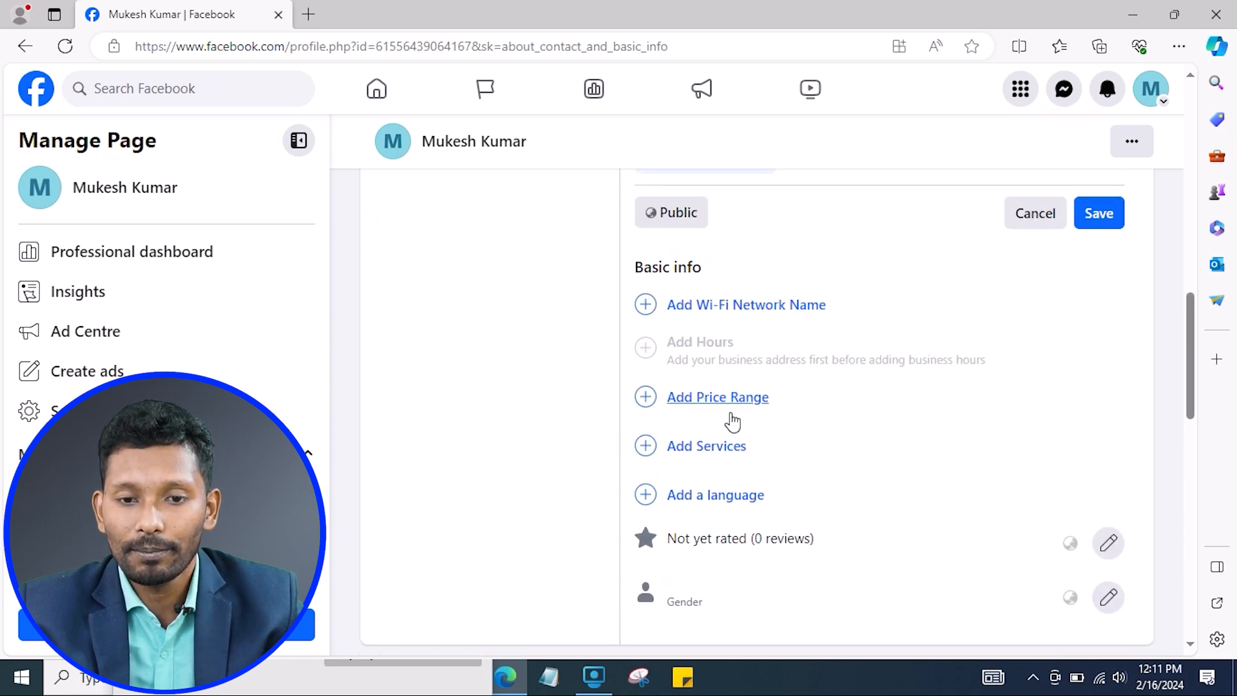
View the Services options in Basic info and cancel without adding any.
click(722, 458)
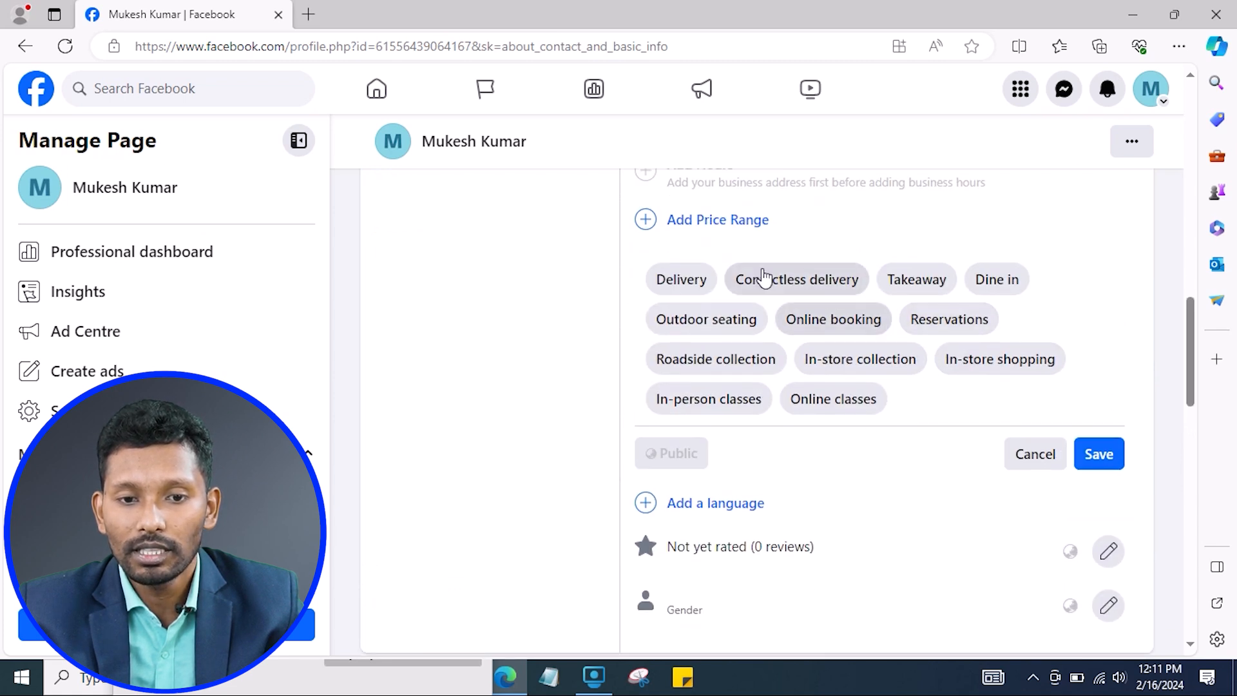
scroll(717, 427, up, 2)
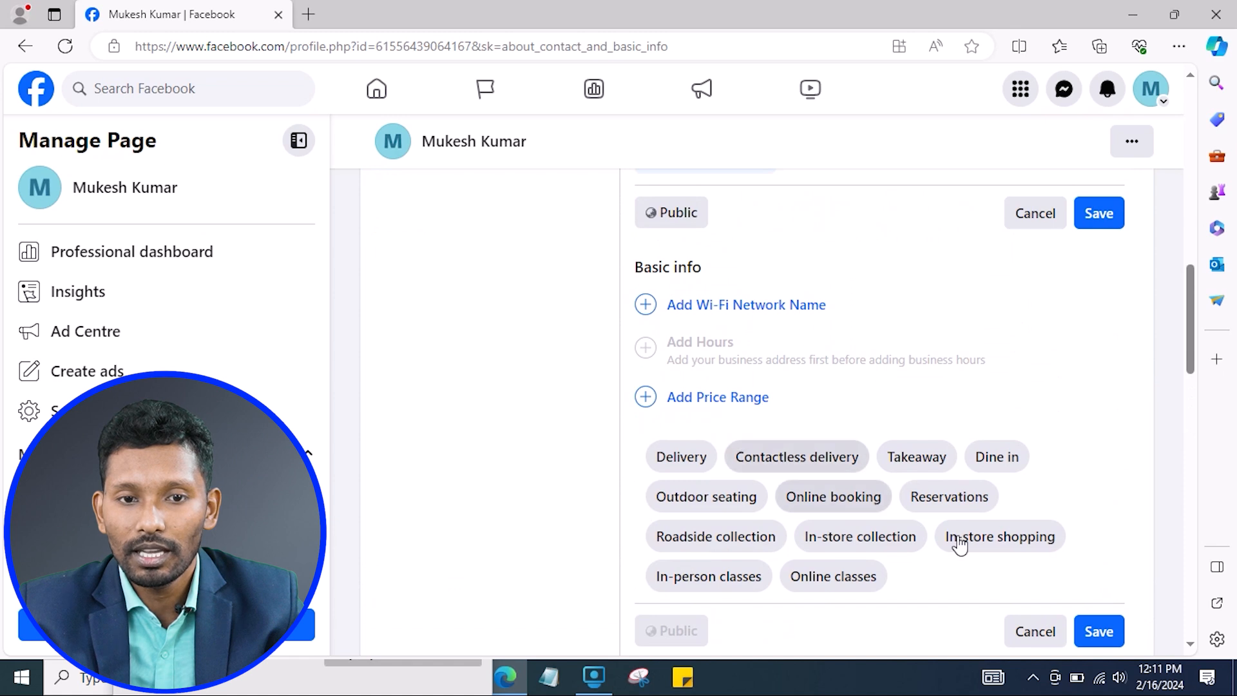
scroll(910, 507, down, 2)
click(1044, 454)
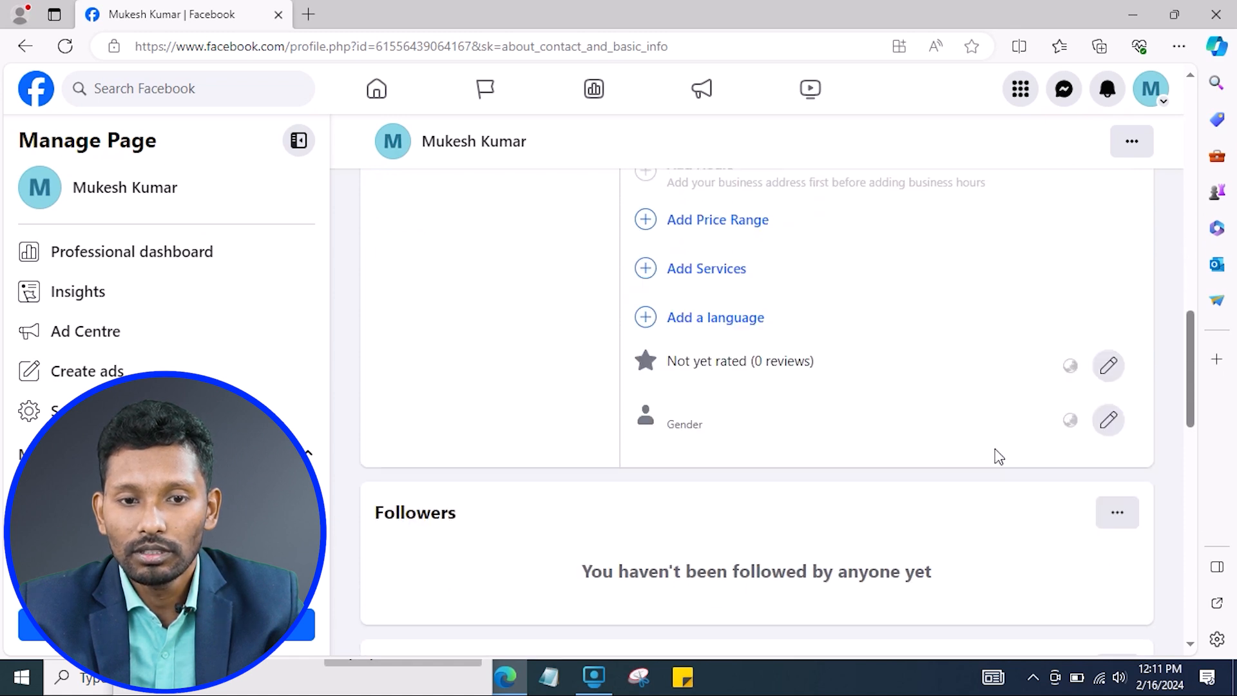
Open an Add a language entry and leave the Languages field empty.
click(712, 318)
click(690, 336)
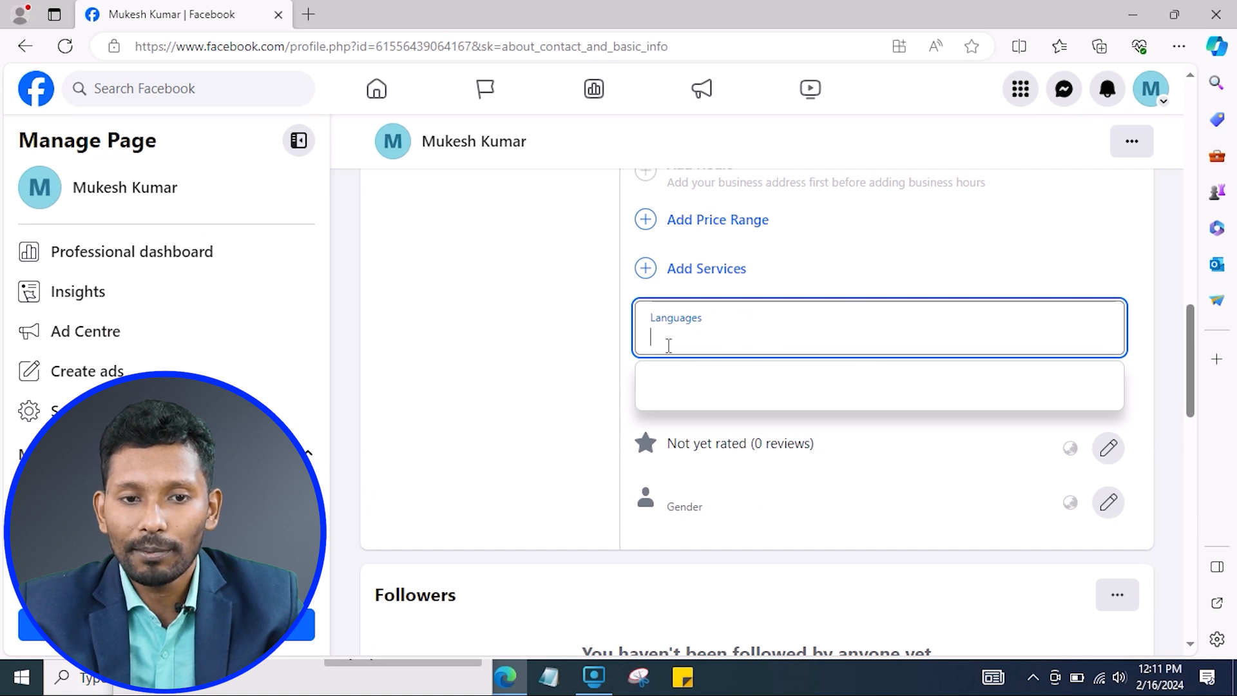
click(555, 454)
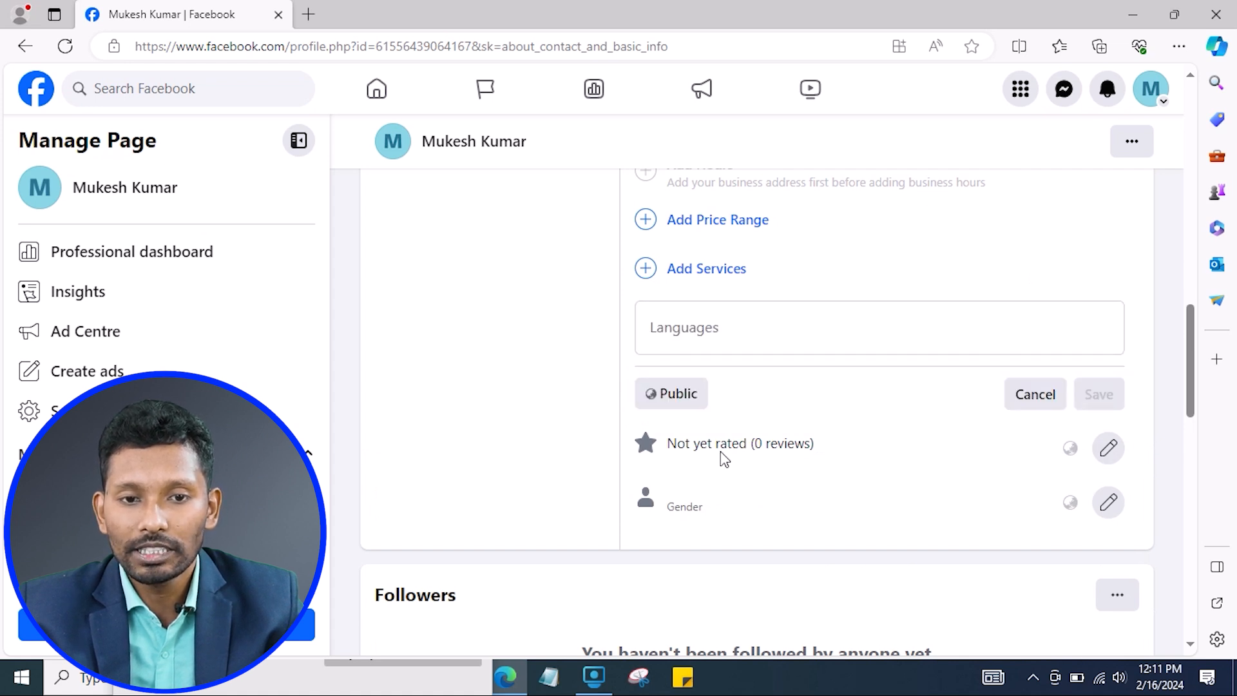
click(1111, 447)
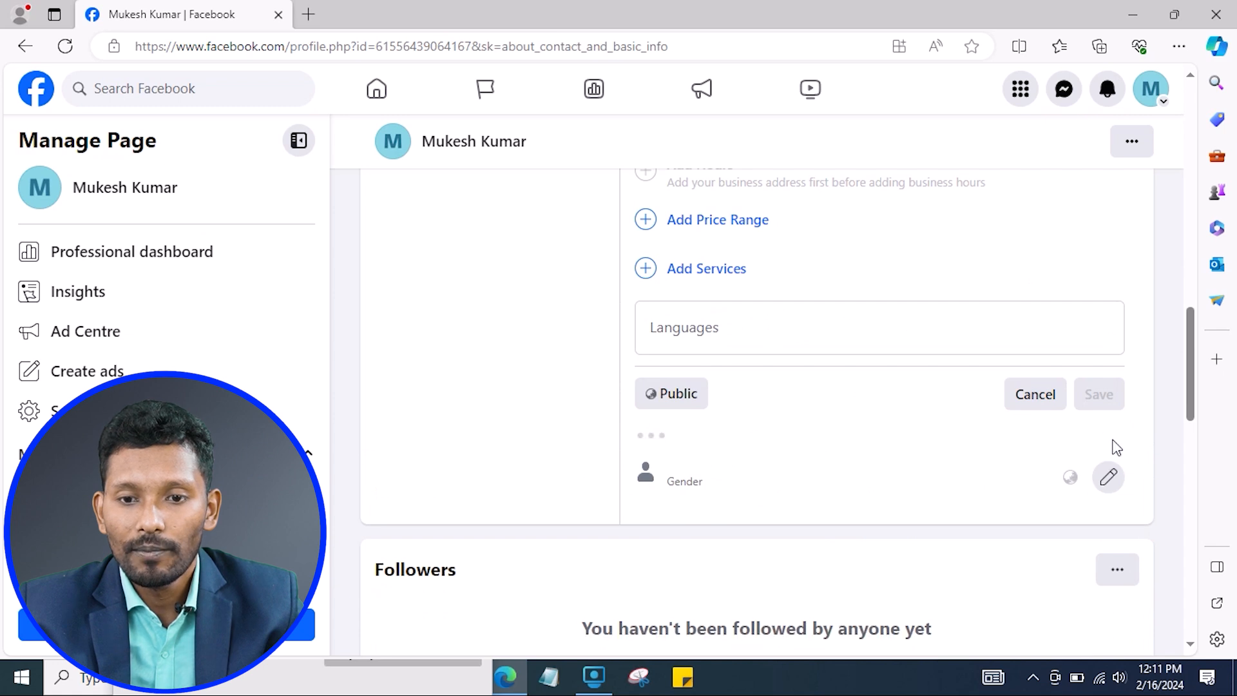
scroll(905, 426, down, 3)
scroll(592, 498, up, 3)
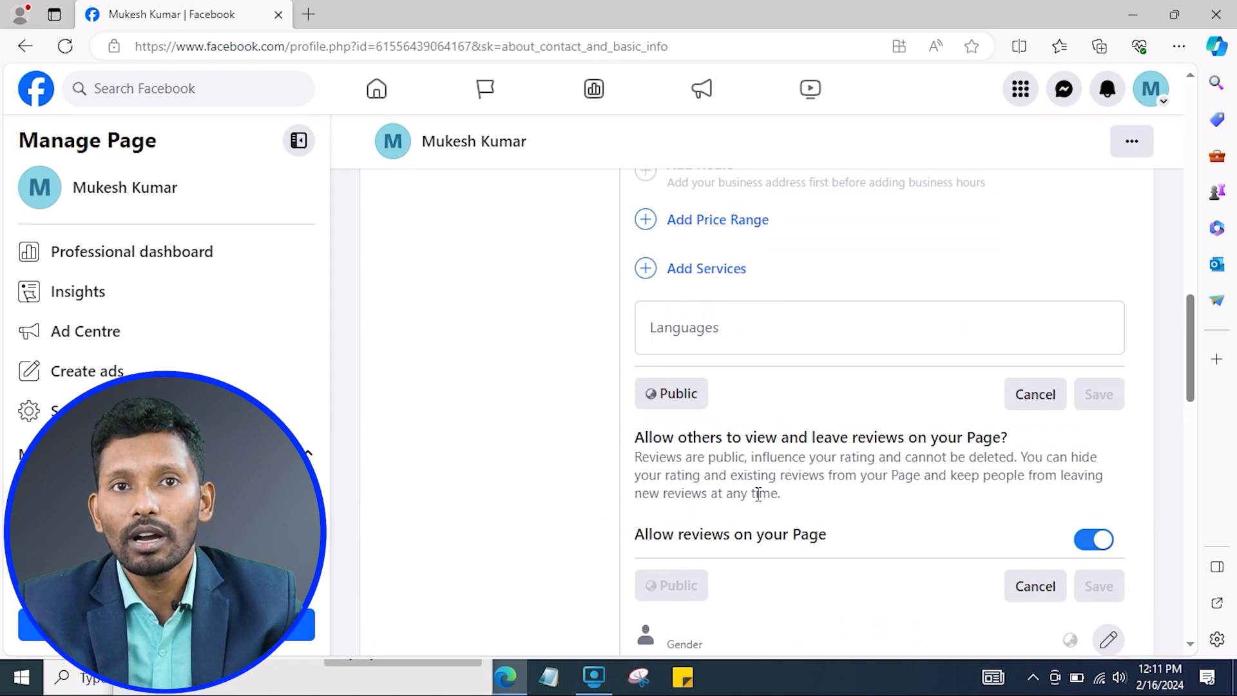
scroll(713, 453, down, 3)
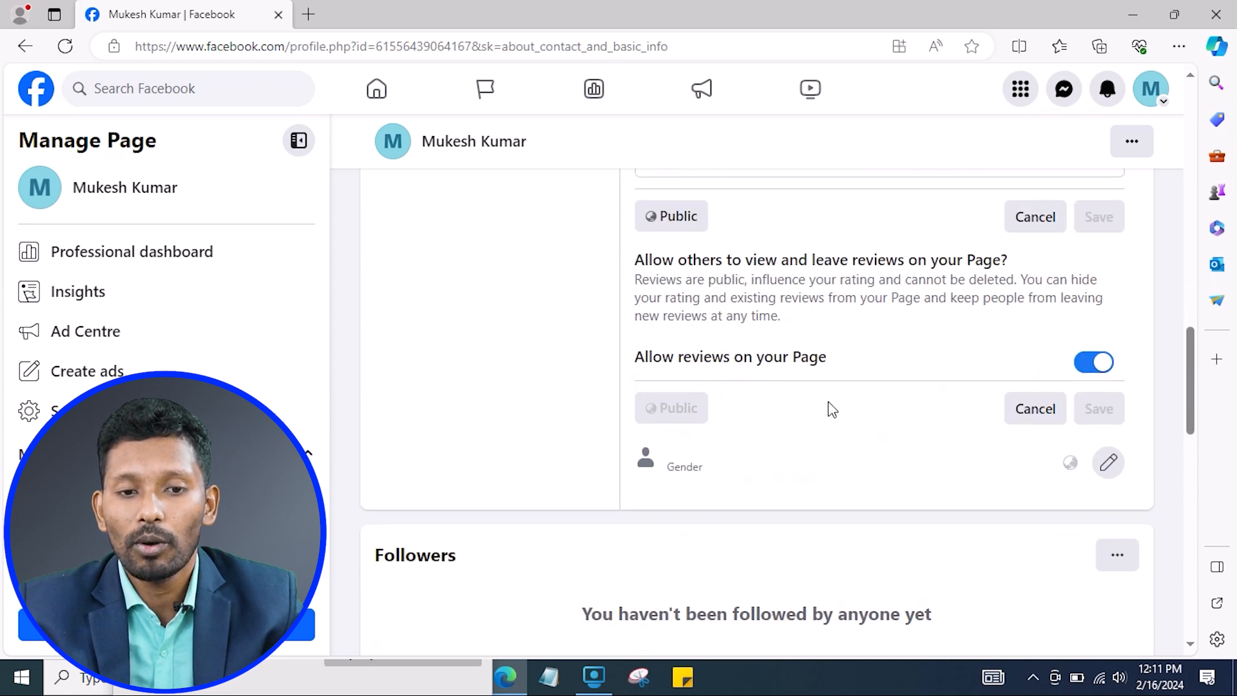
scroll(823, 414, up, 1)
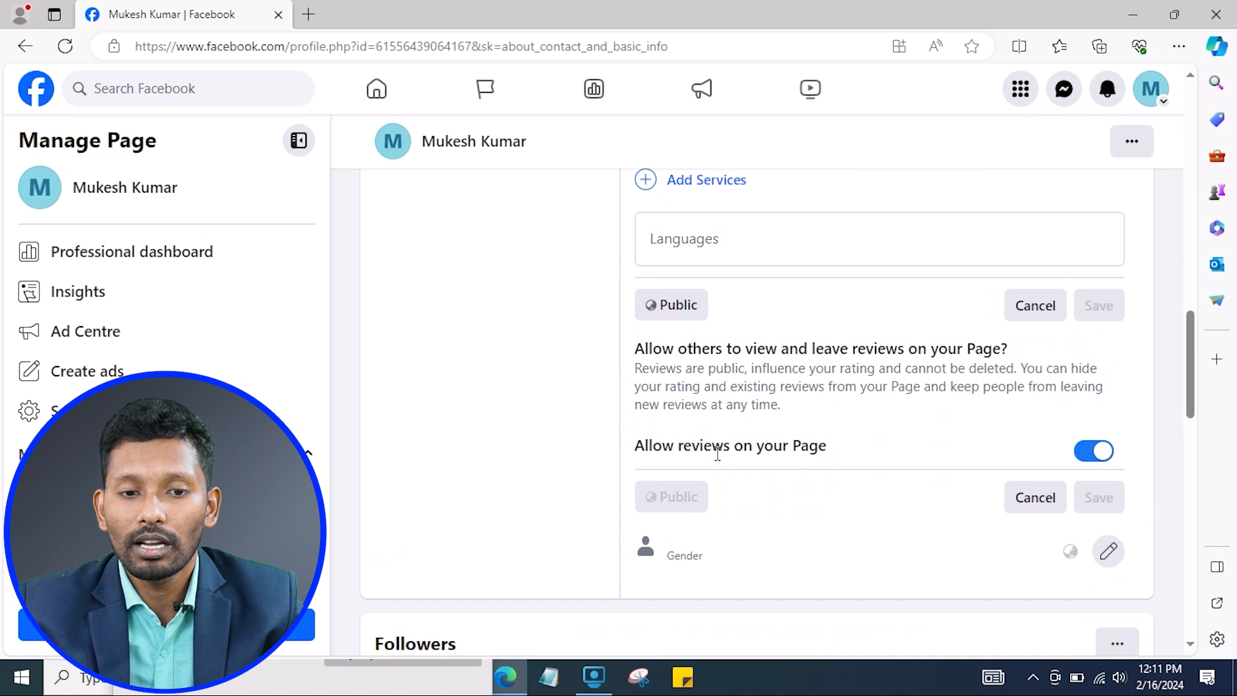
drag(690, 448, 809, 464)
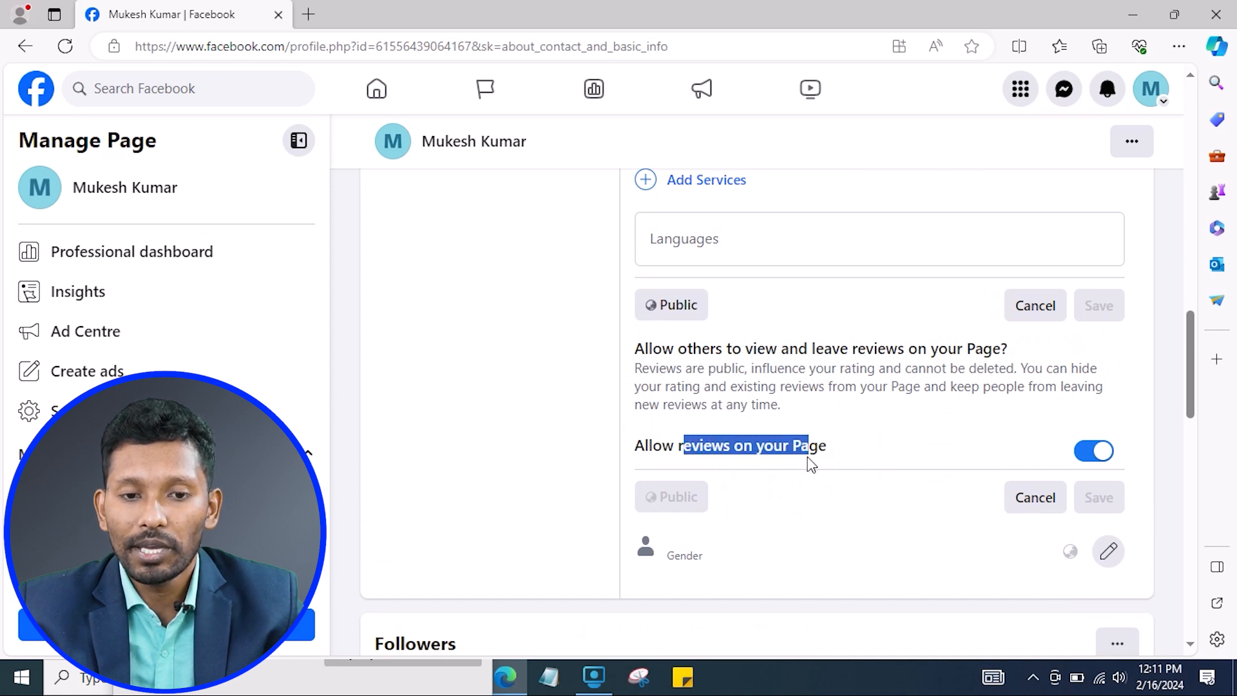
click(726, 368)
drag(660, 348, 742, 370)
click(770, 412)
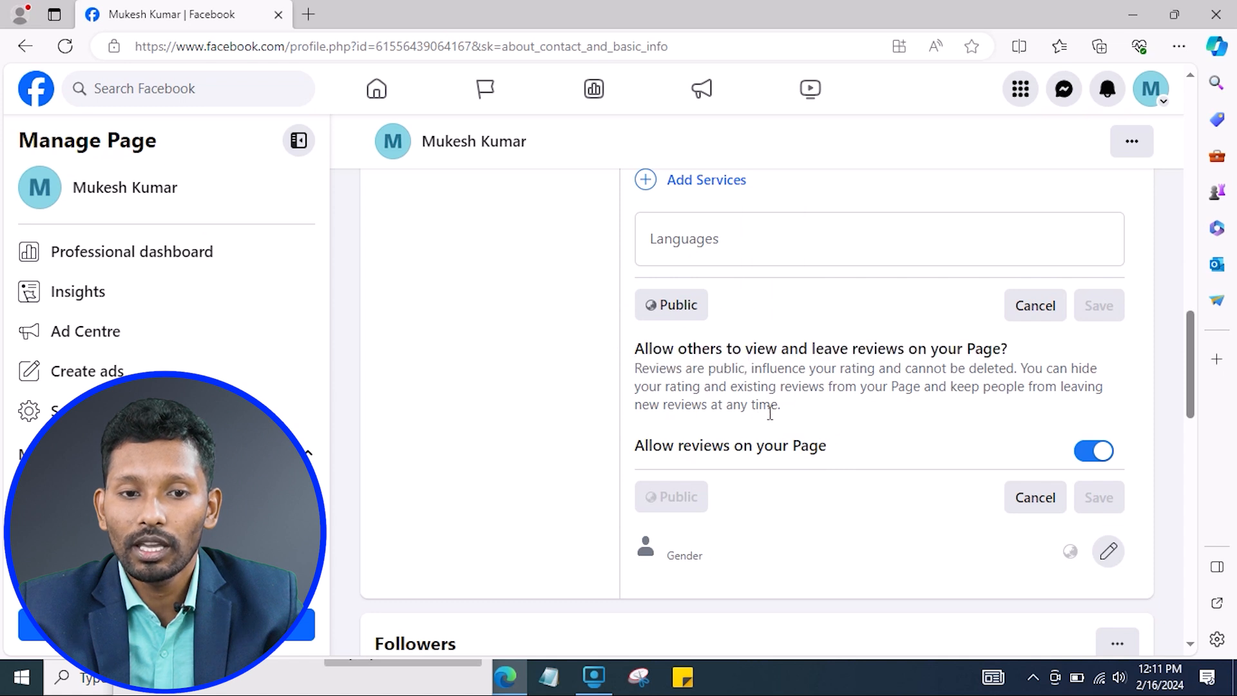
click(1096, 451)
drag(637, 446, 840, 451)
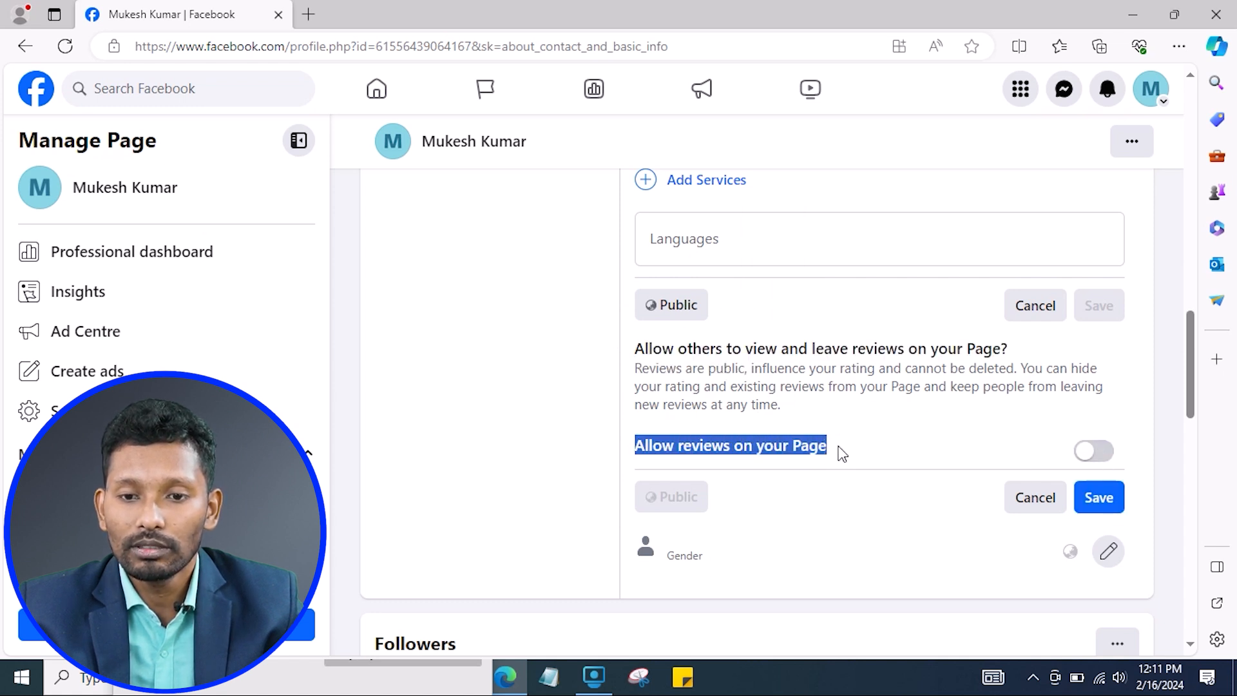
click(1099, 453)
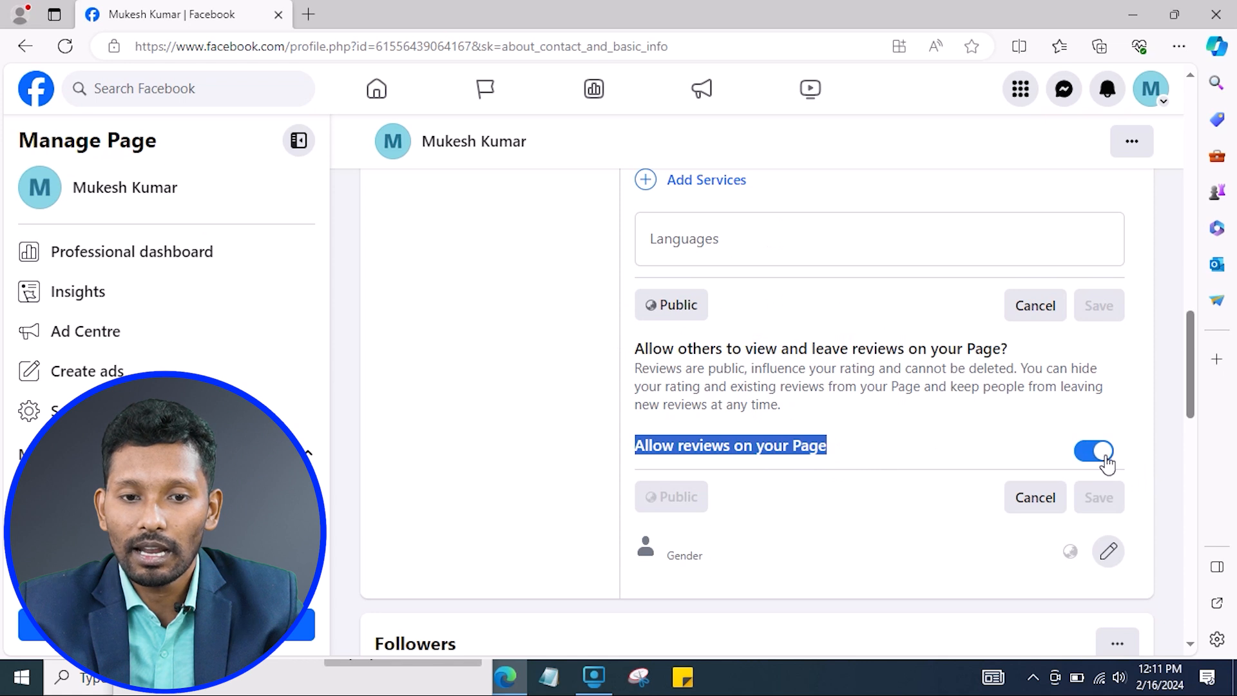
click(847, 385)
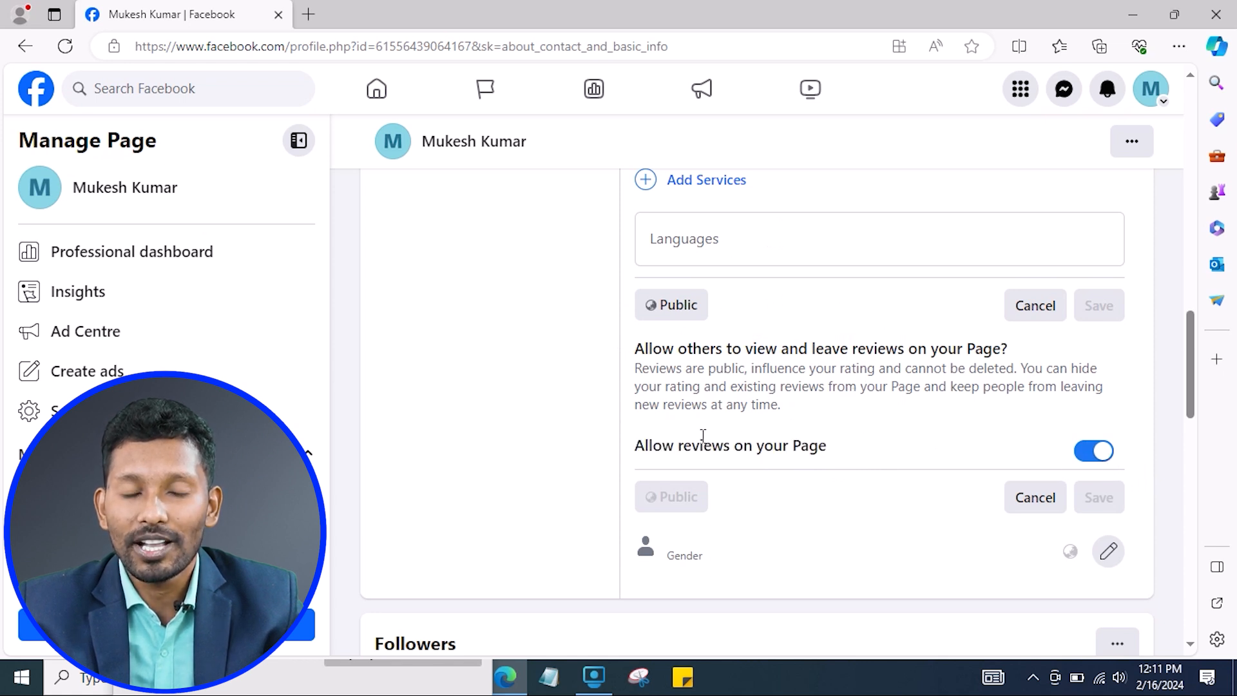
drag(682, 438, 823, 444)
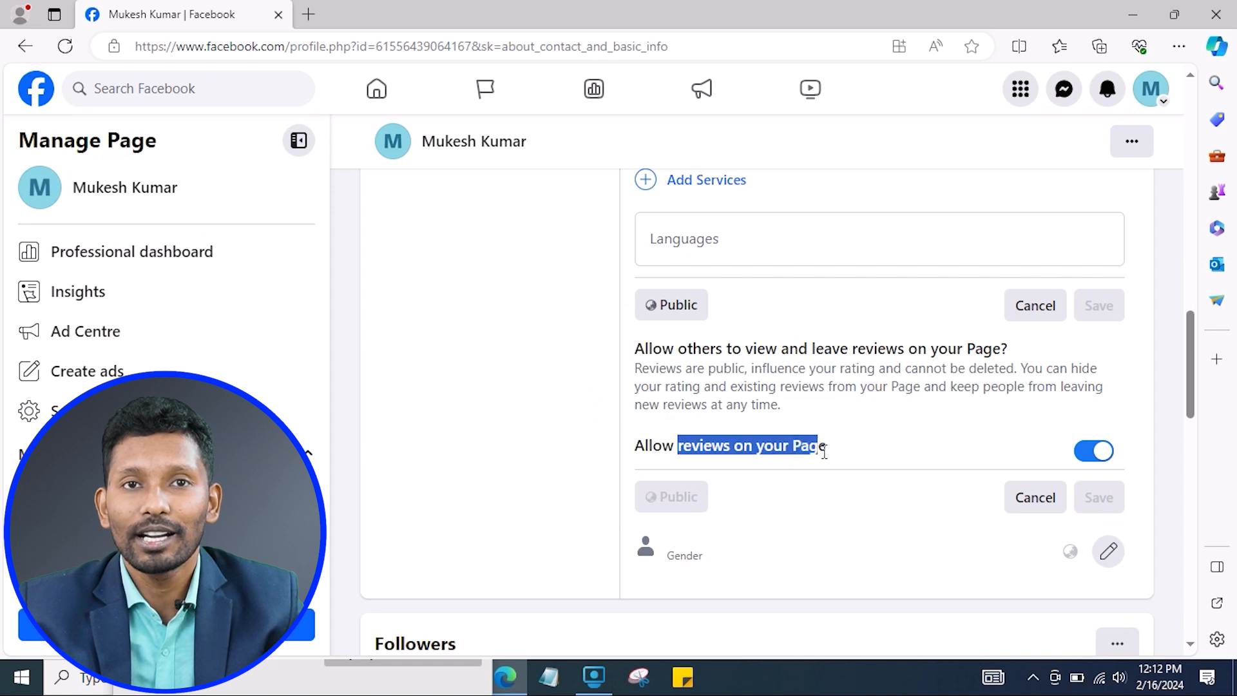
click(723, 435)
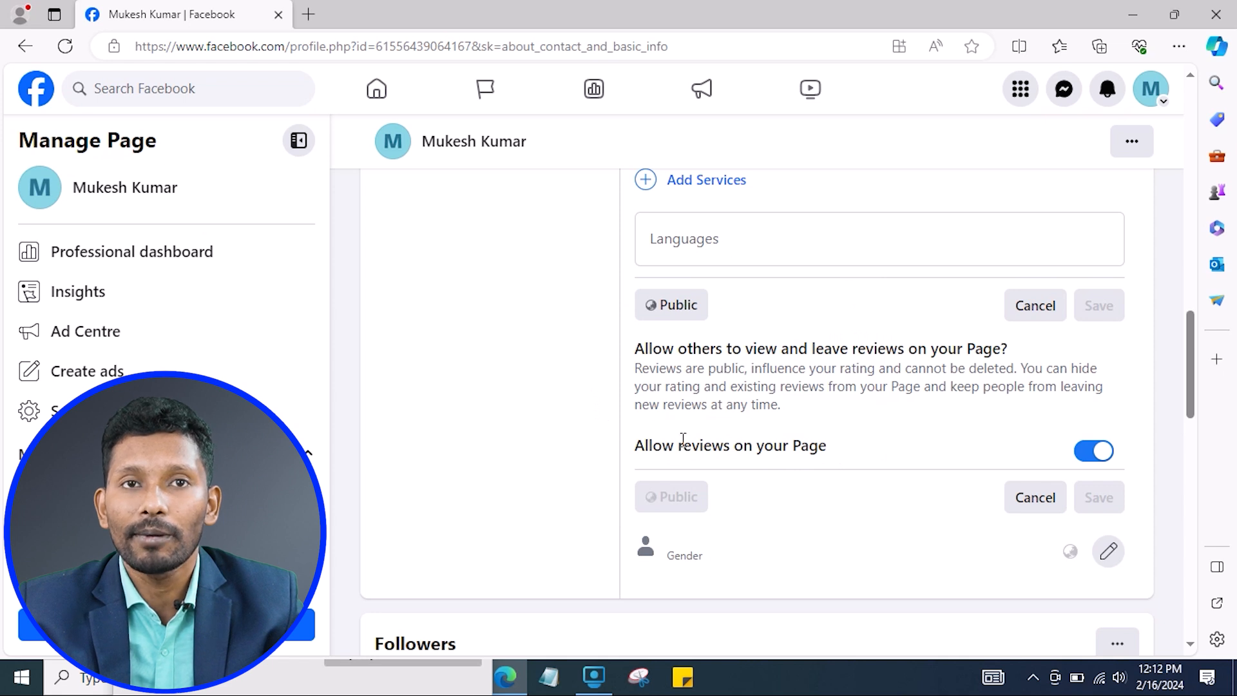
drag(637, 447, 831, 462)
click(697, 382)
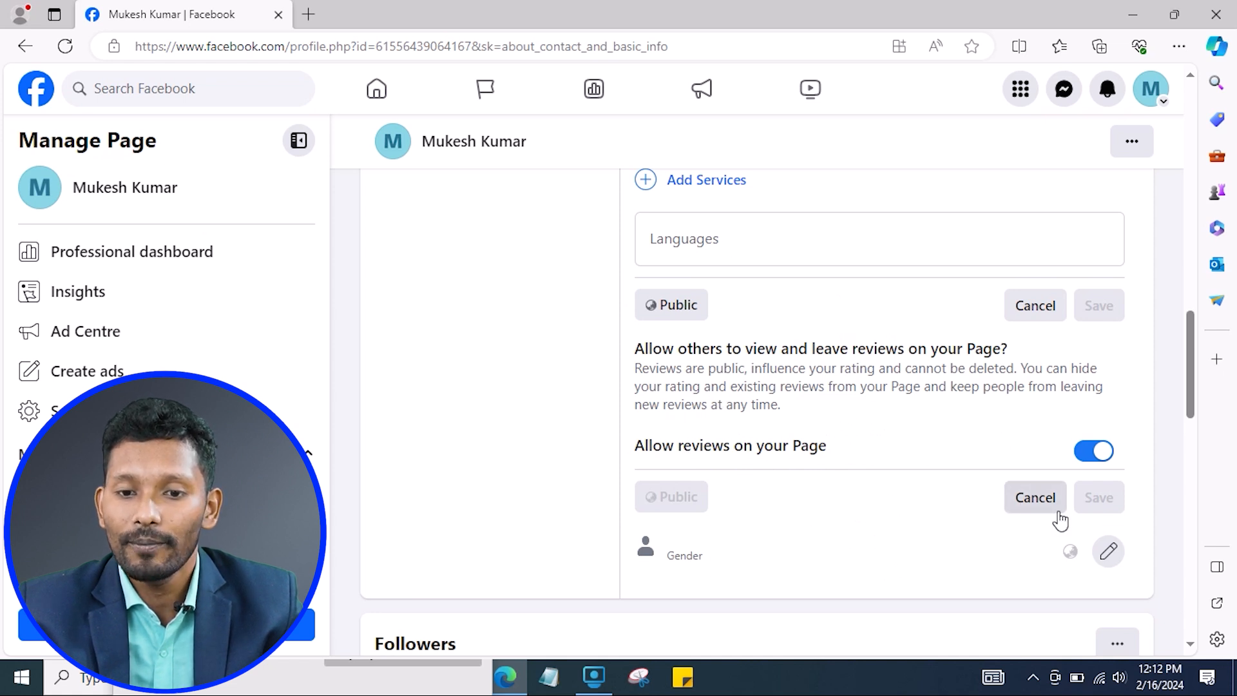
click(1035, 500)
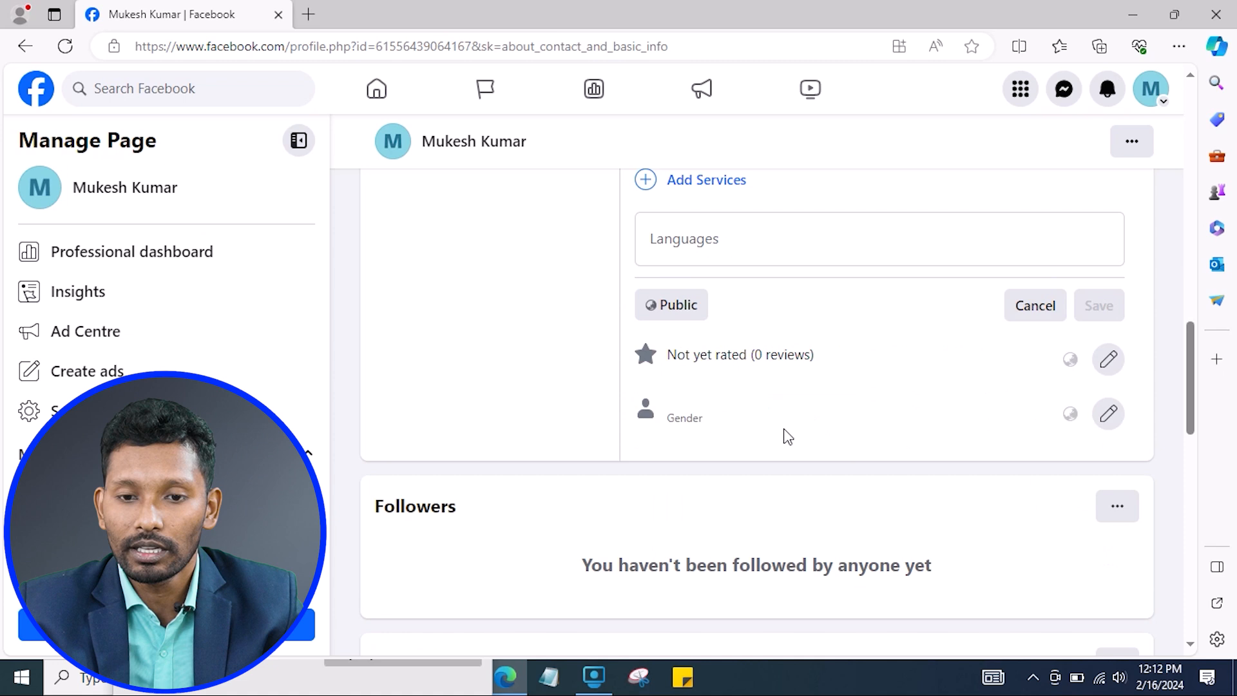
Open Page settings, discard unsaved changes, and start editing the Page's username.
scroll(965, 451, down, 6)
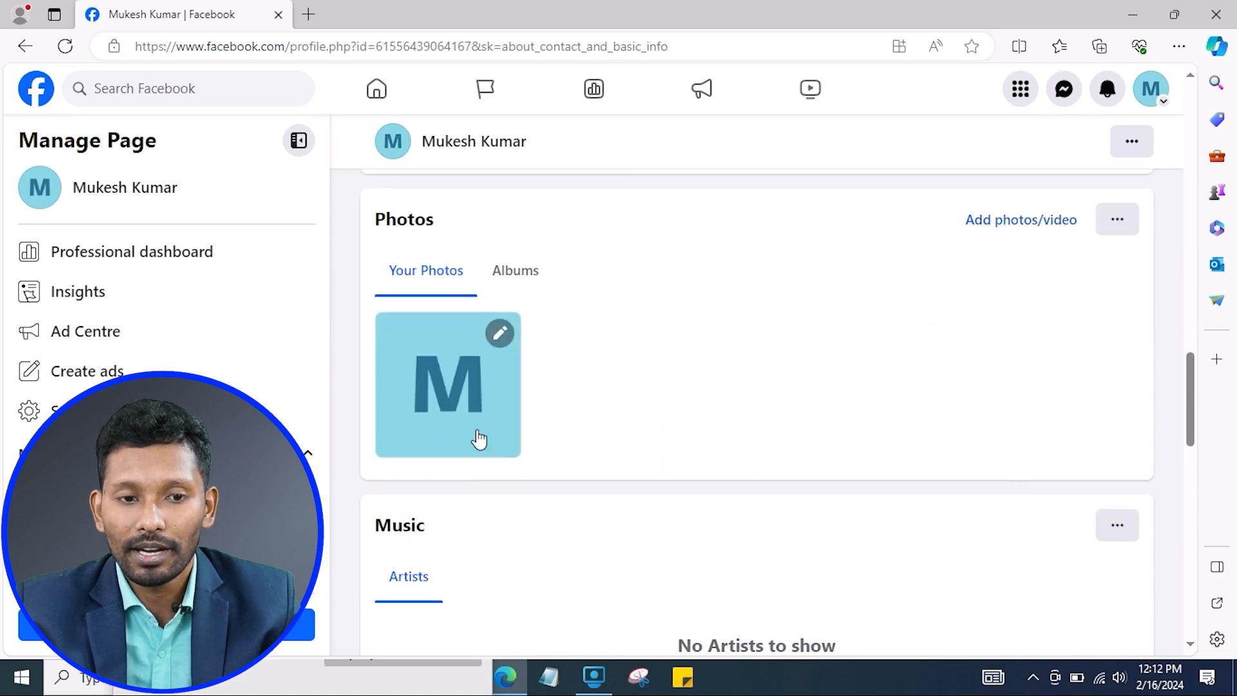
scroll(580, 451, down, 5)
scroll(644, 477, down, 8)
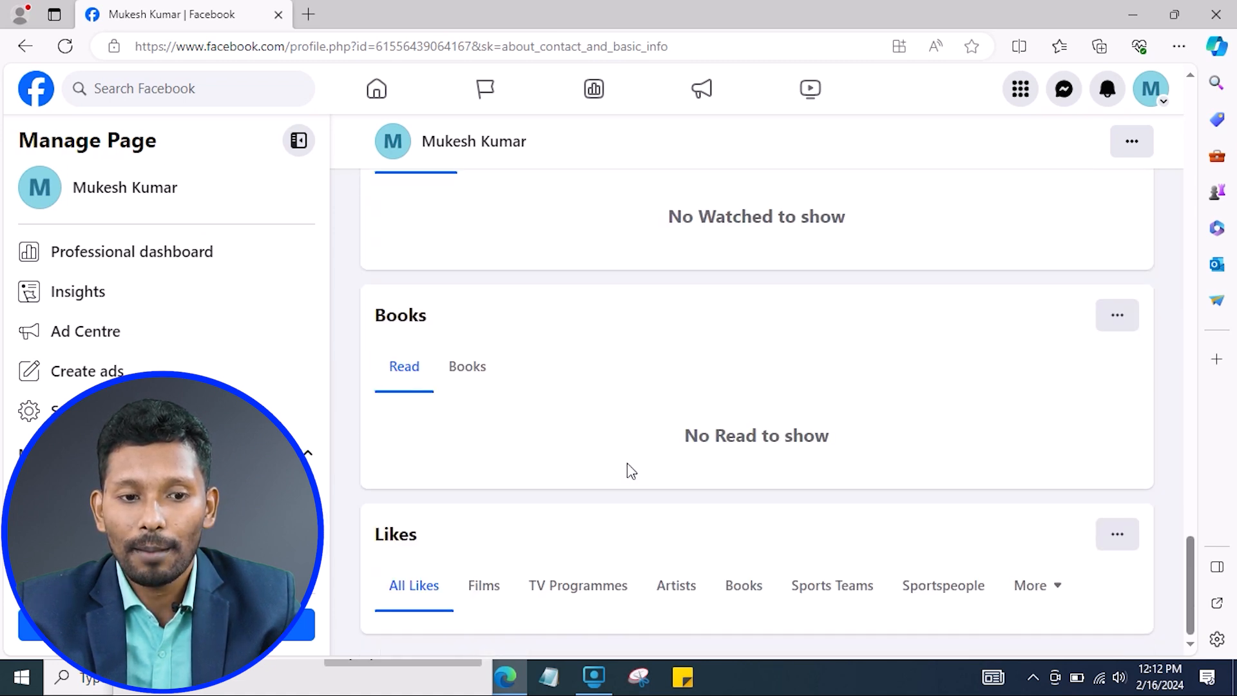
click(36, 415)
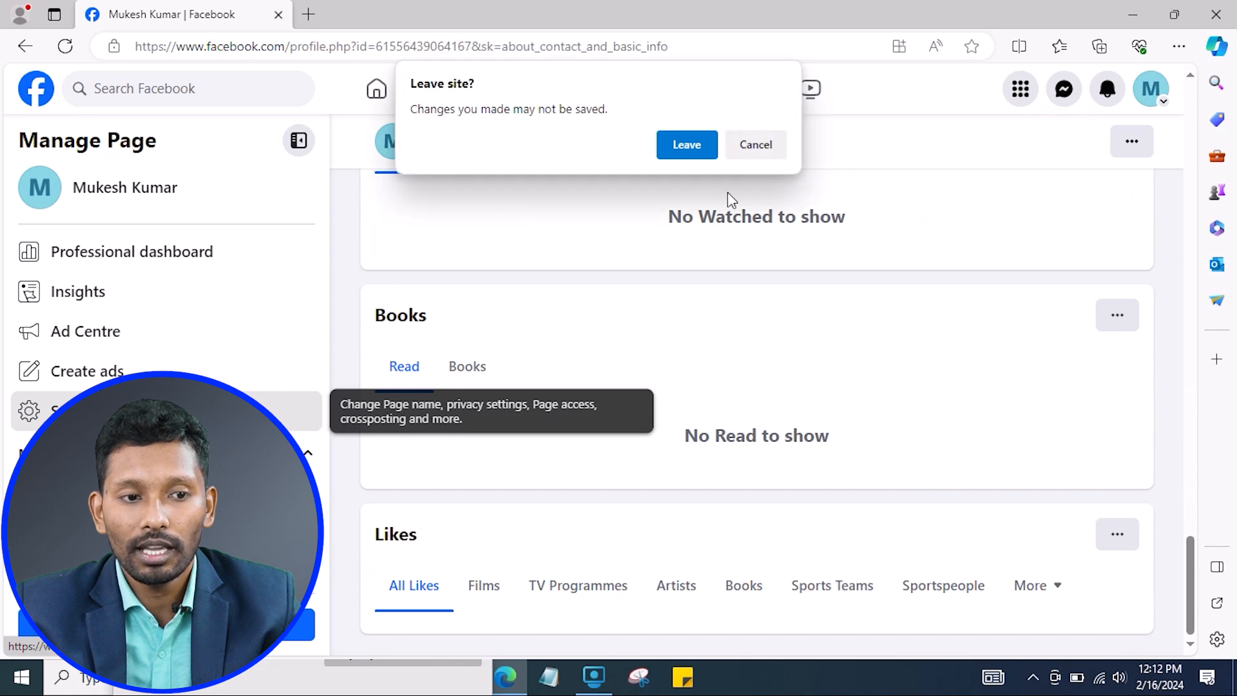
click(687, 147)
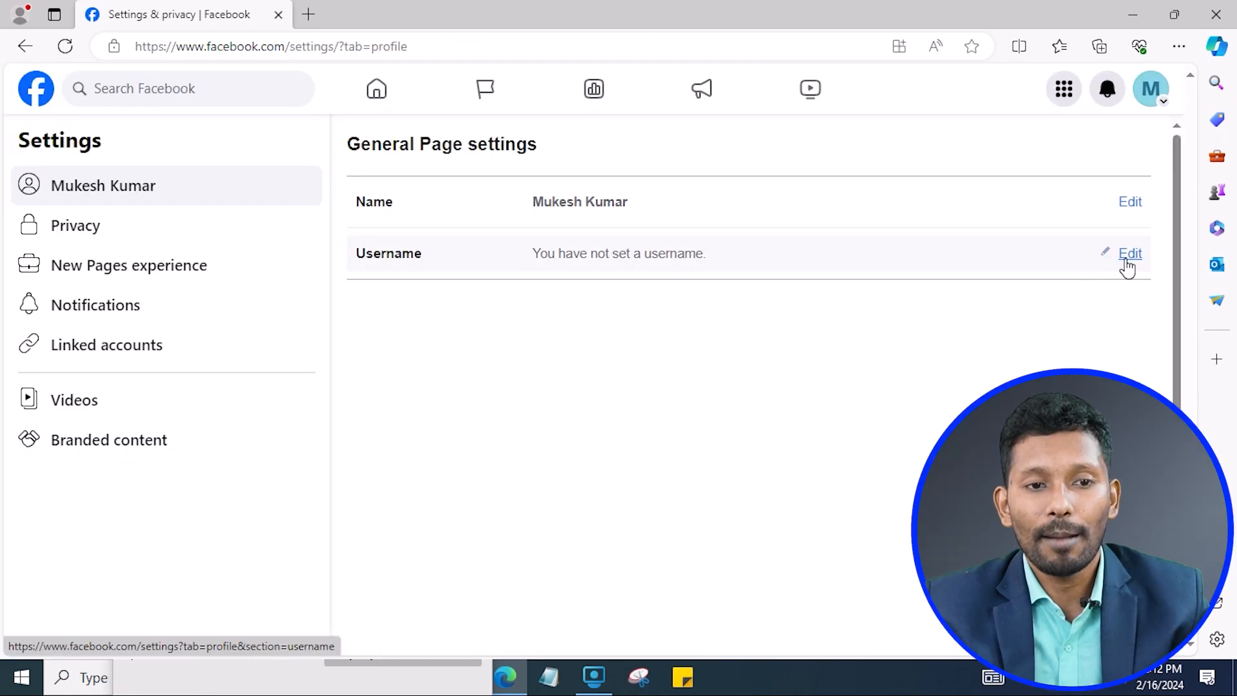
click(1129, 255)
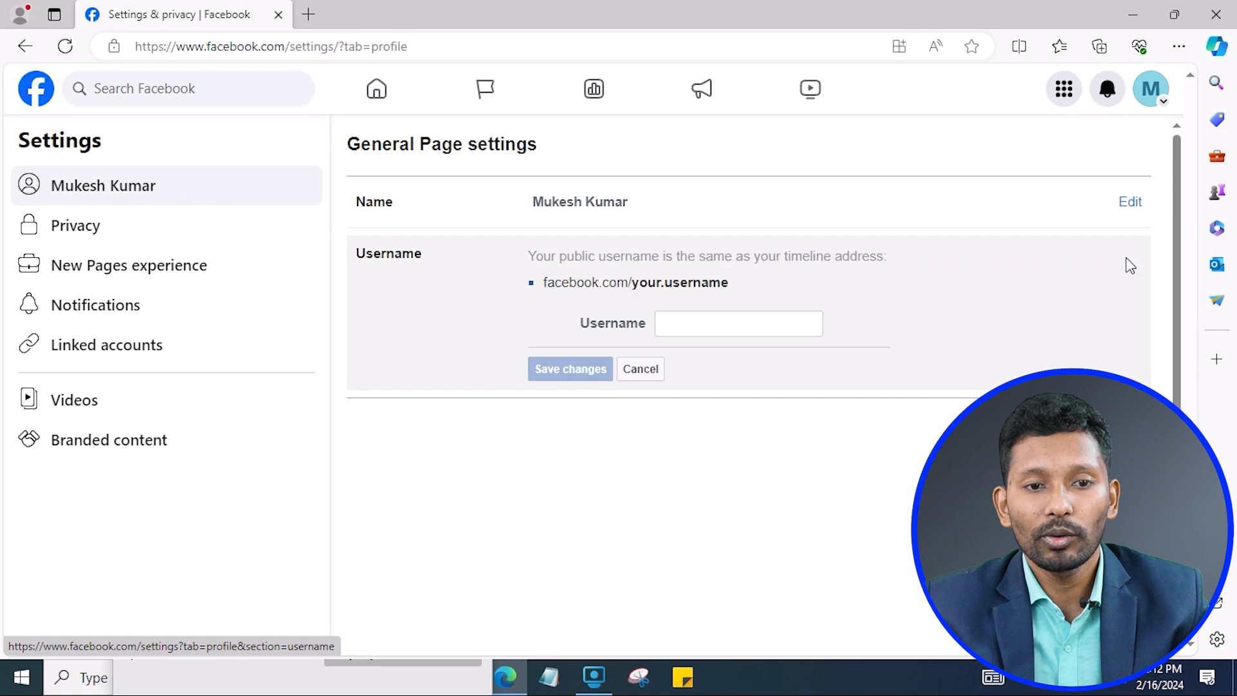
In a new tab on facebook.com, open the newly created Page from your Pages list.
click(315, 16)
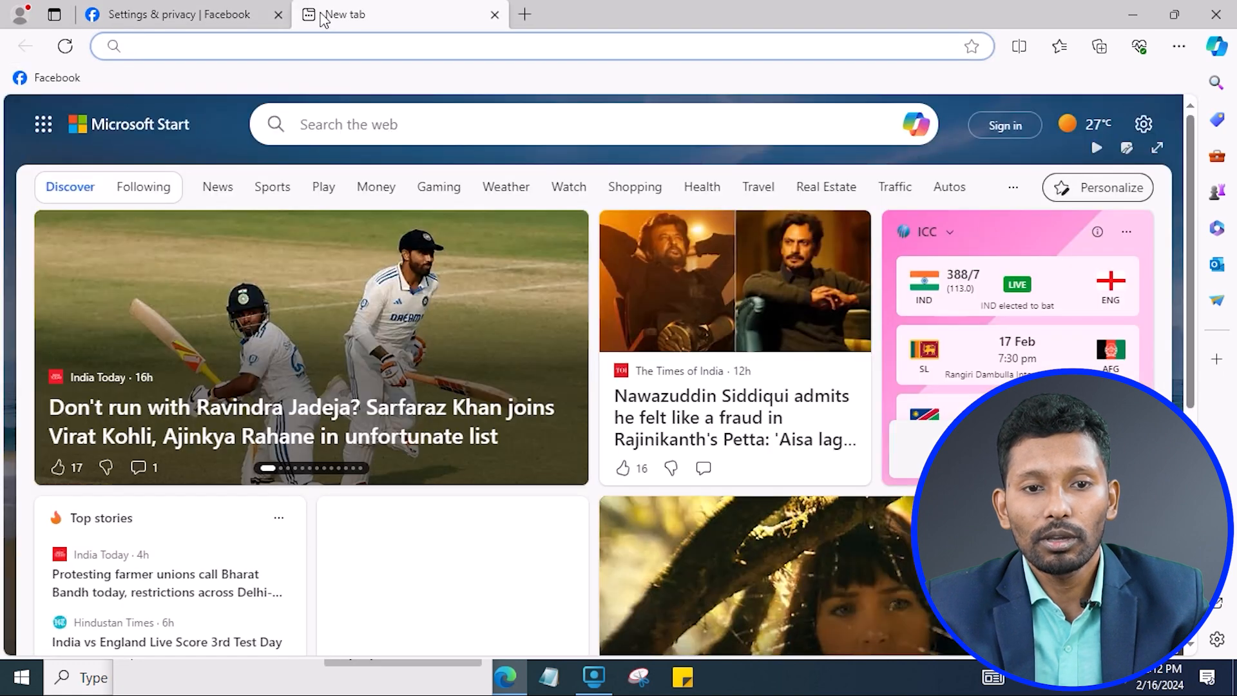
text(facebook.com)
key(Return)
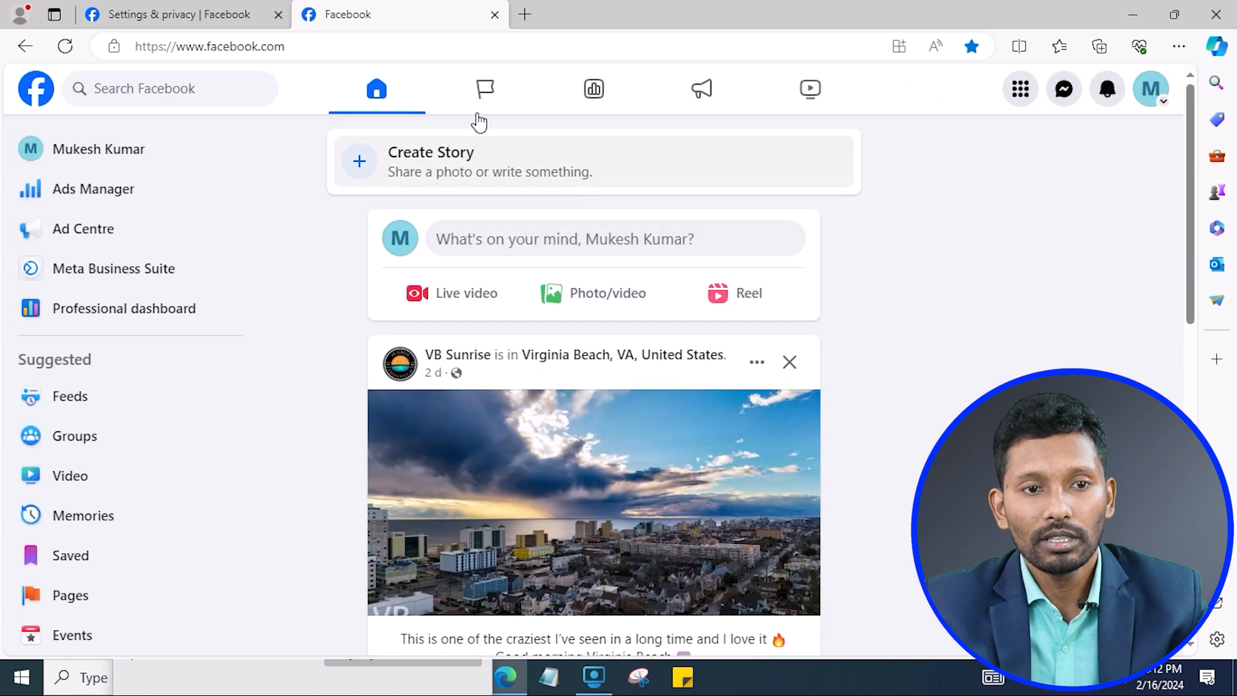
click(484, 90)
click(628, 196)
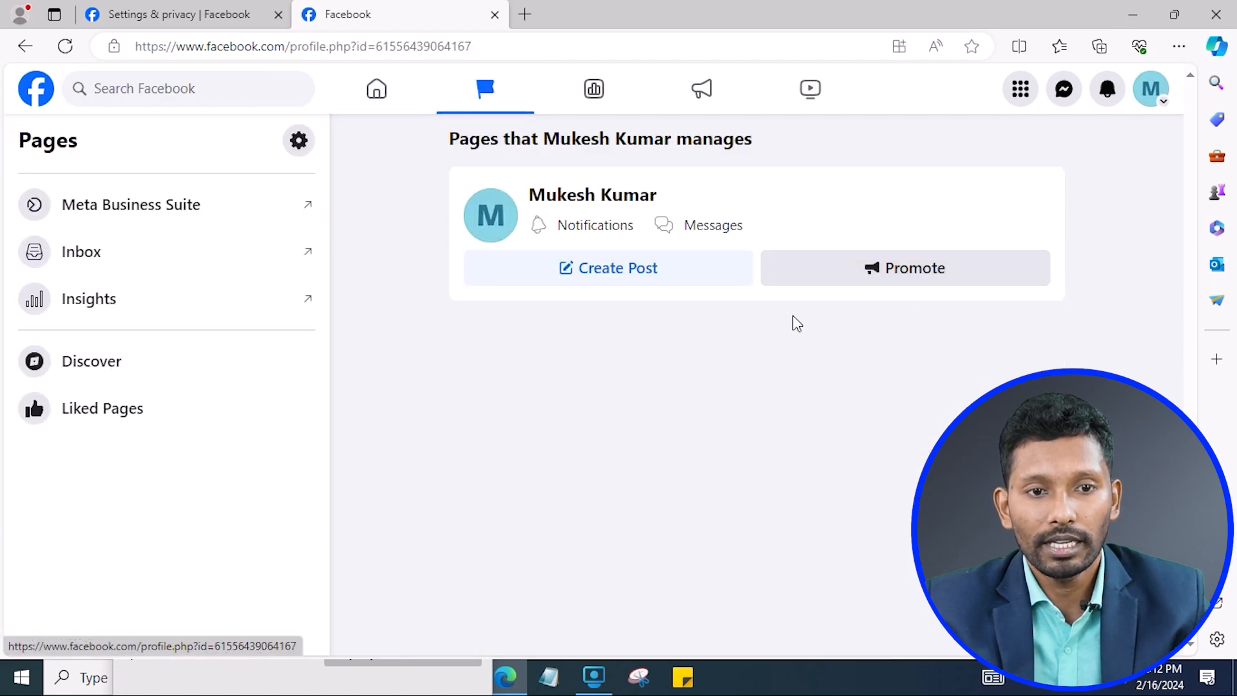
Inspect the Page's numeric profile ID in the address bar.
click(324, 49)
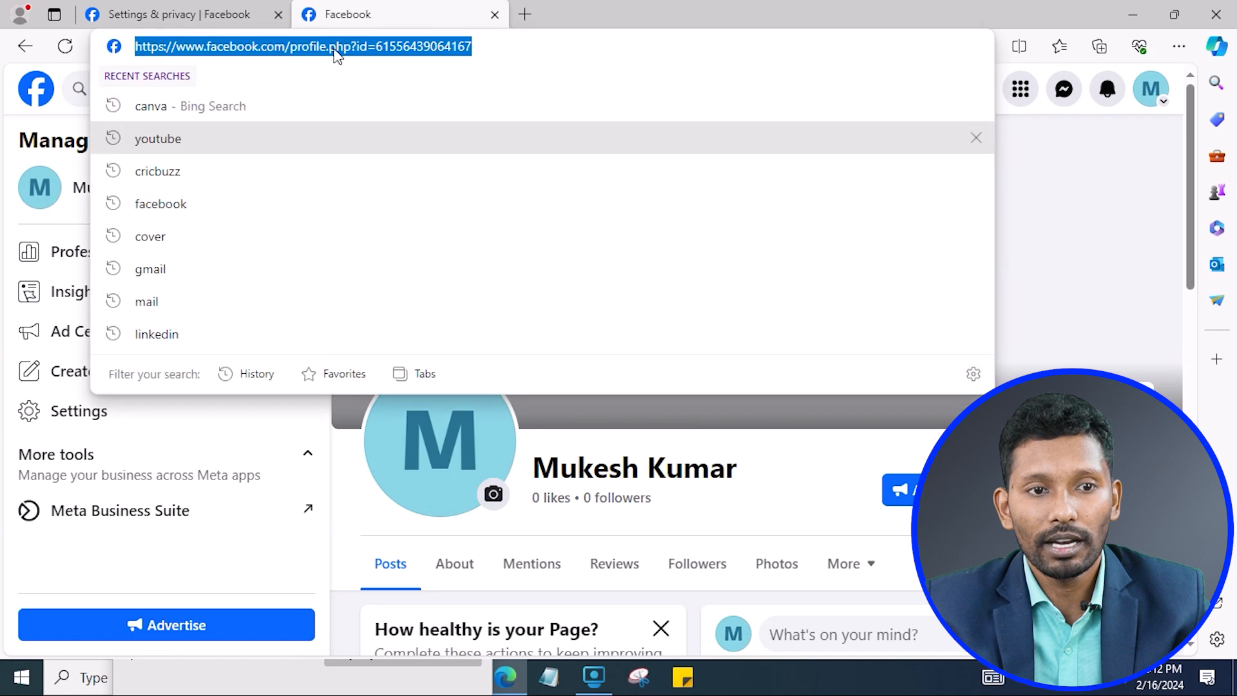
click(346, 49)
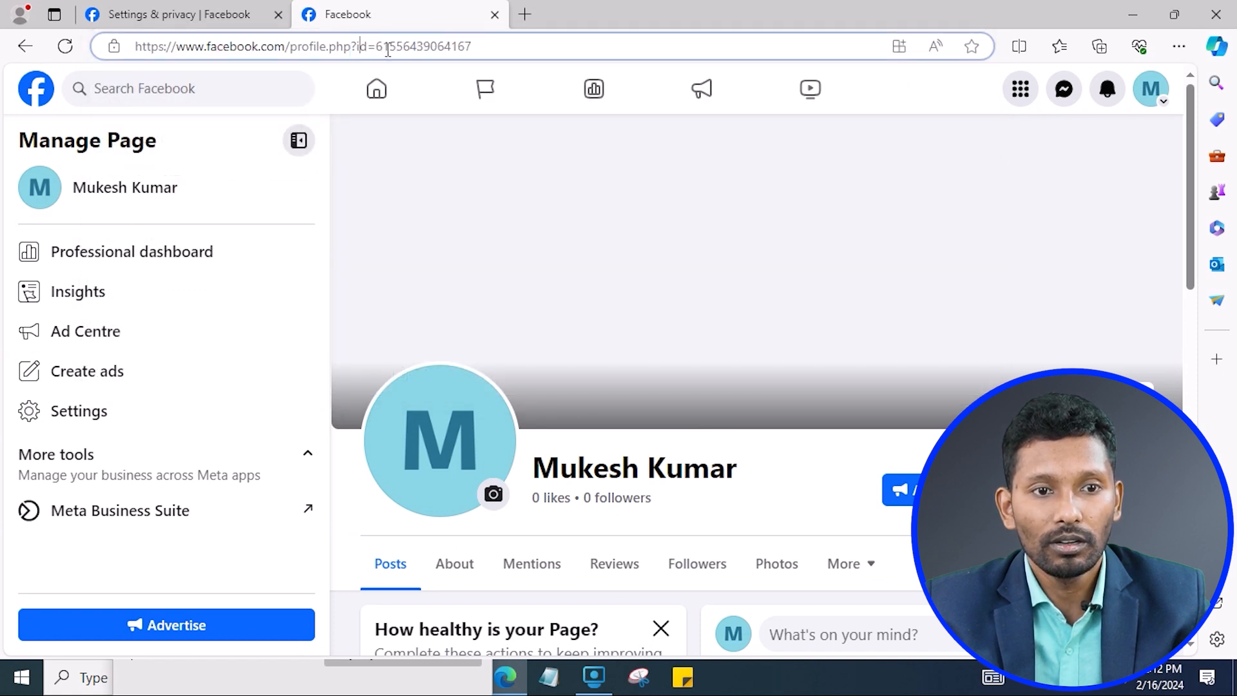
drag(380, 43, 629, 59)
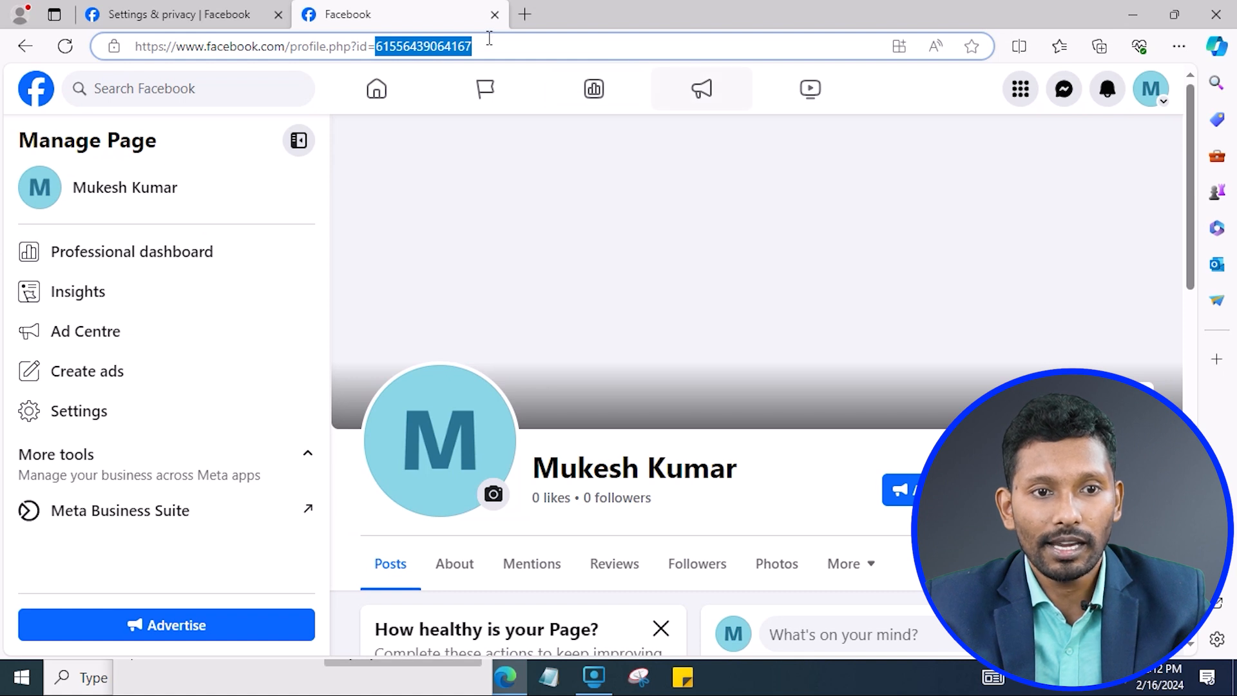
click(532, 55)
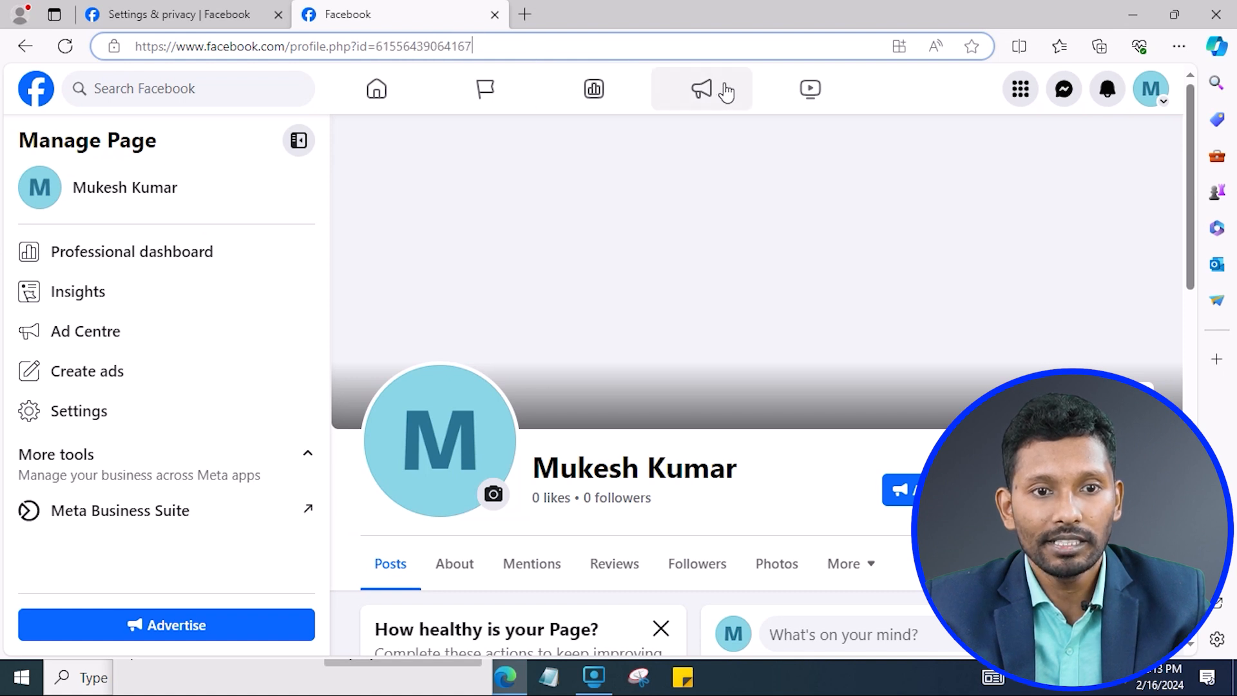
Back in the settings tab, close the username form unsaved and open General Page settings.
click(78, 5)
click(620, 372)
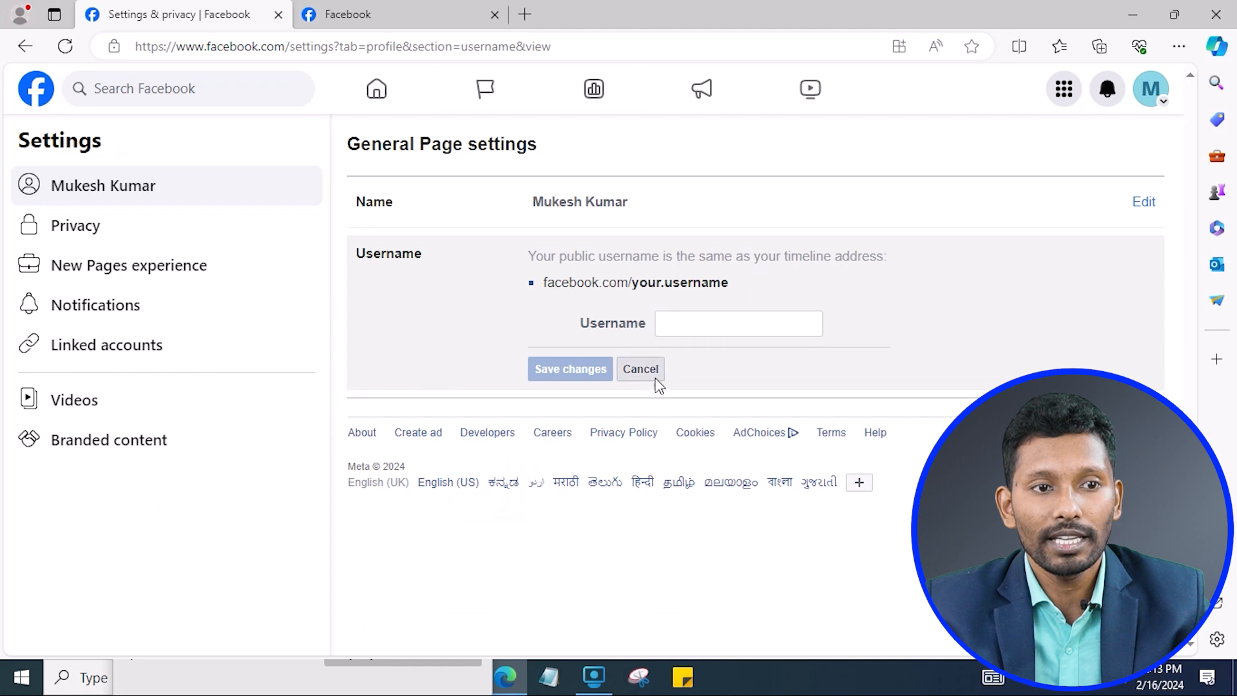
click(25, 45)
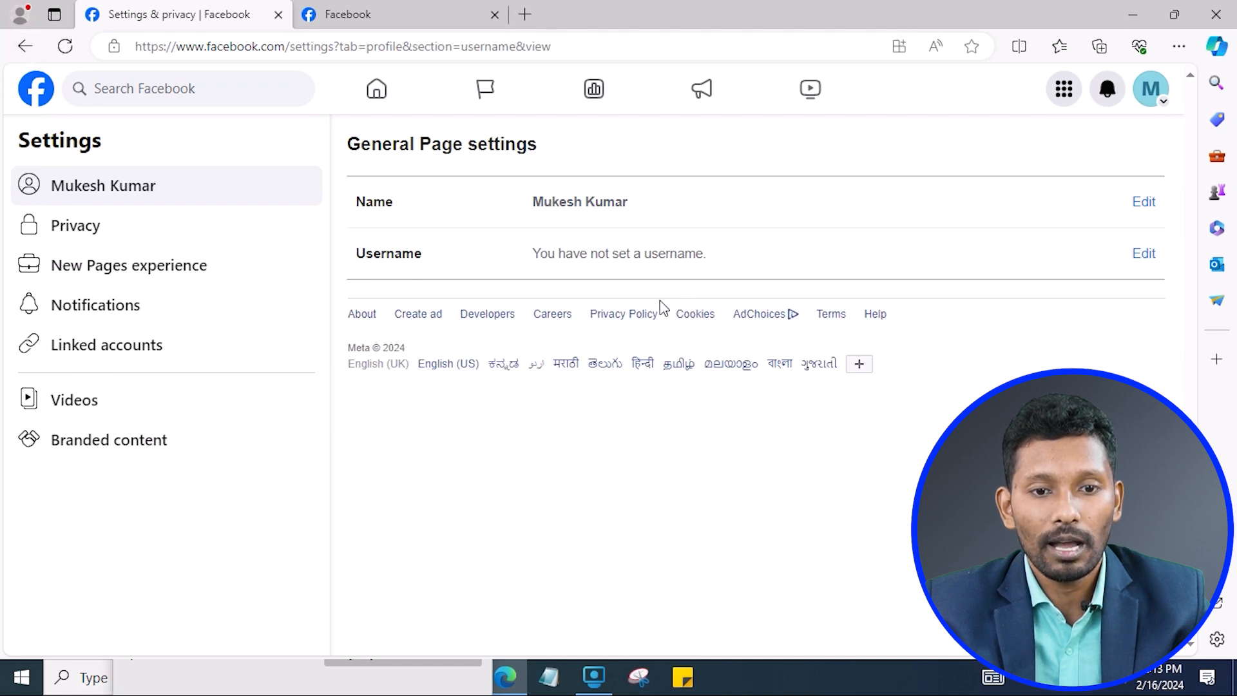
click(25, 46)
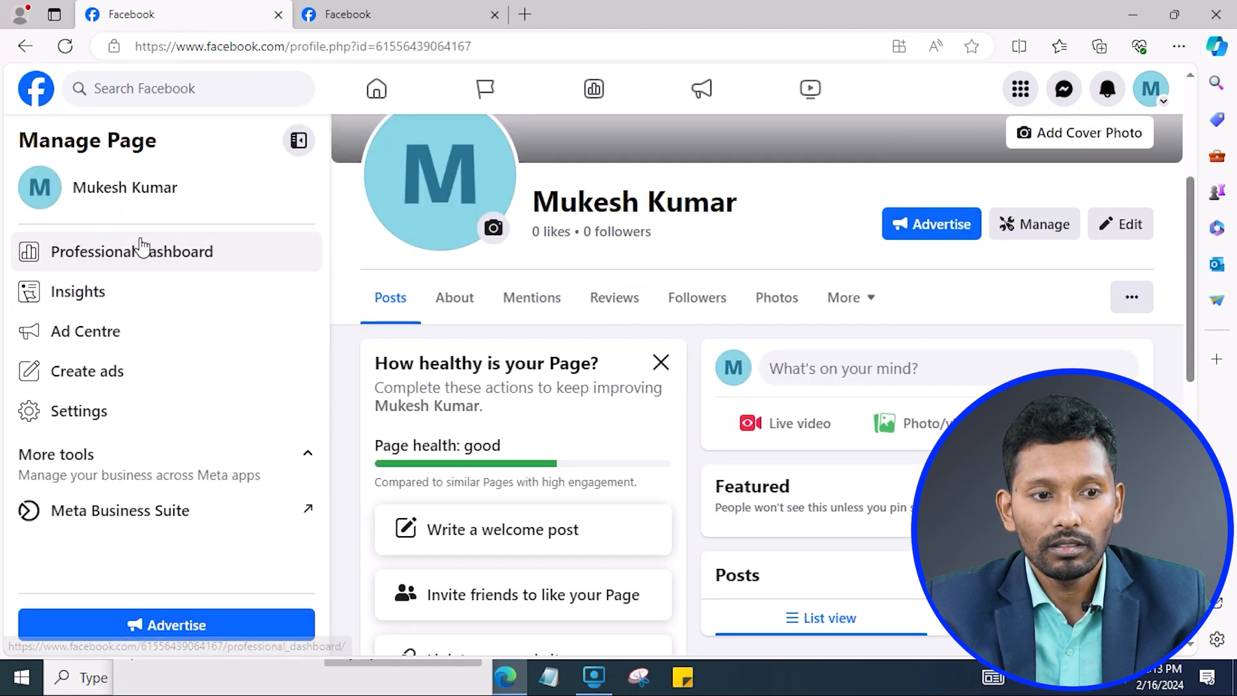
click(116, 427)
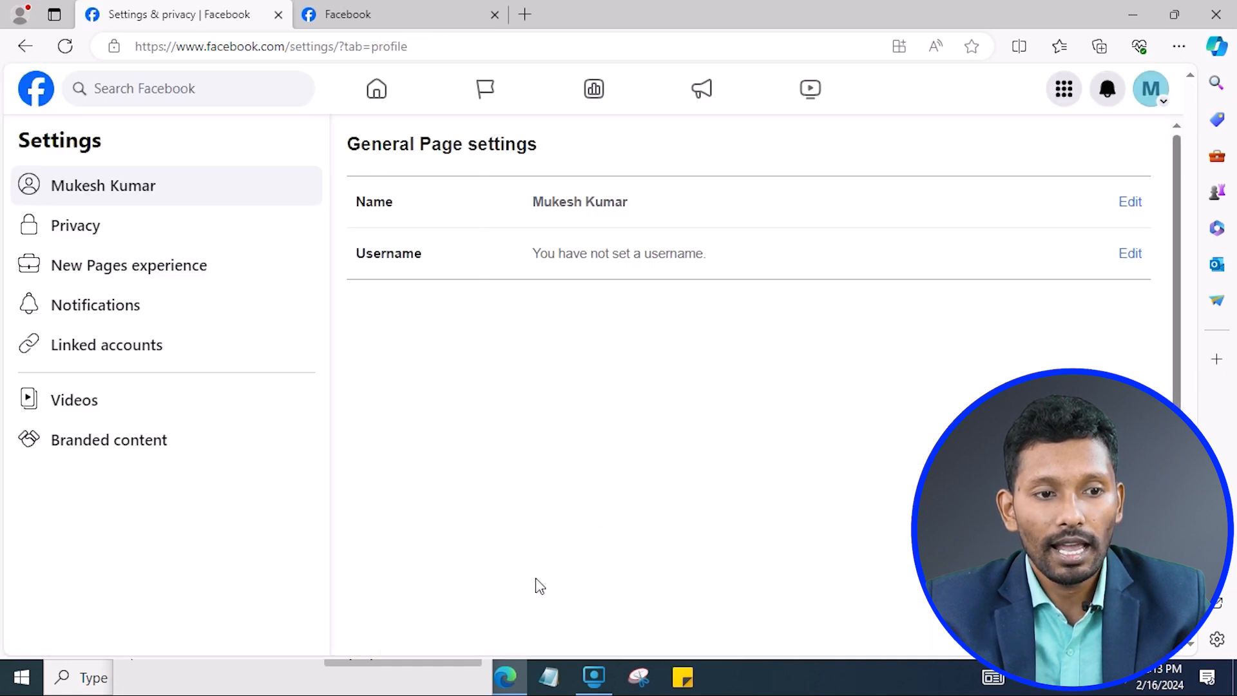
drag(371, 142, 537, 144)
click(501, 363)
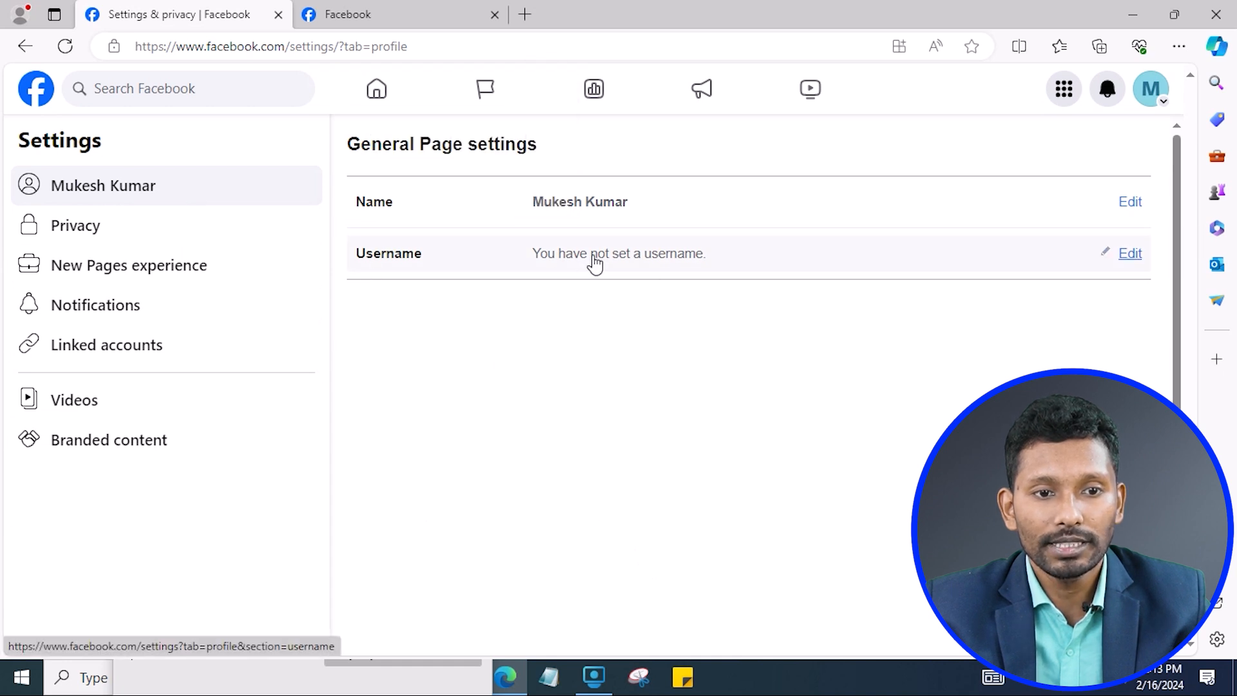
click(1132, 255)
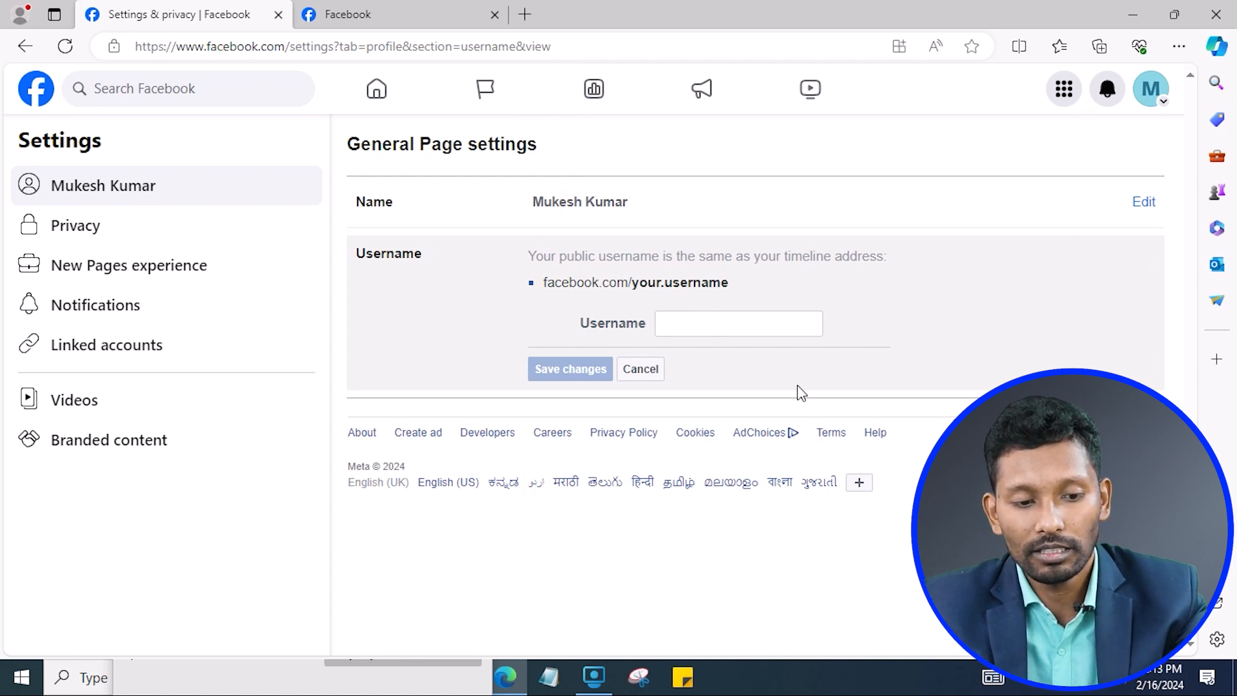
click(673, 321)
text(mukeshkr)
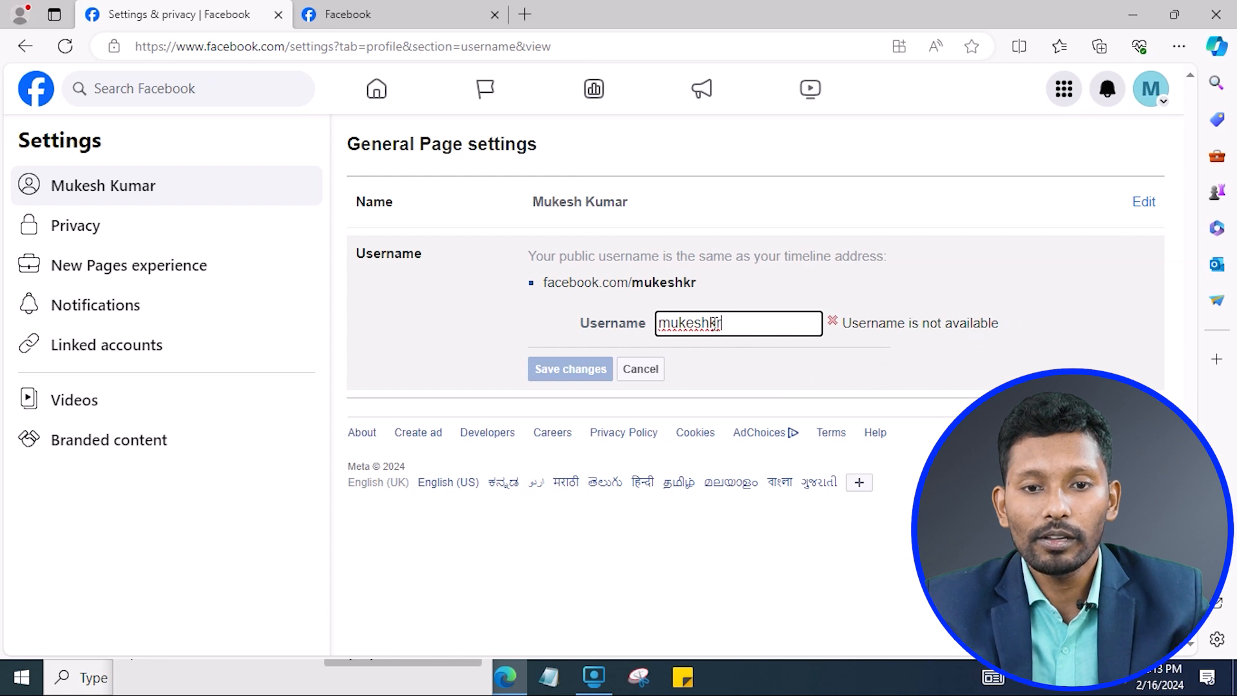
click(711, 320)
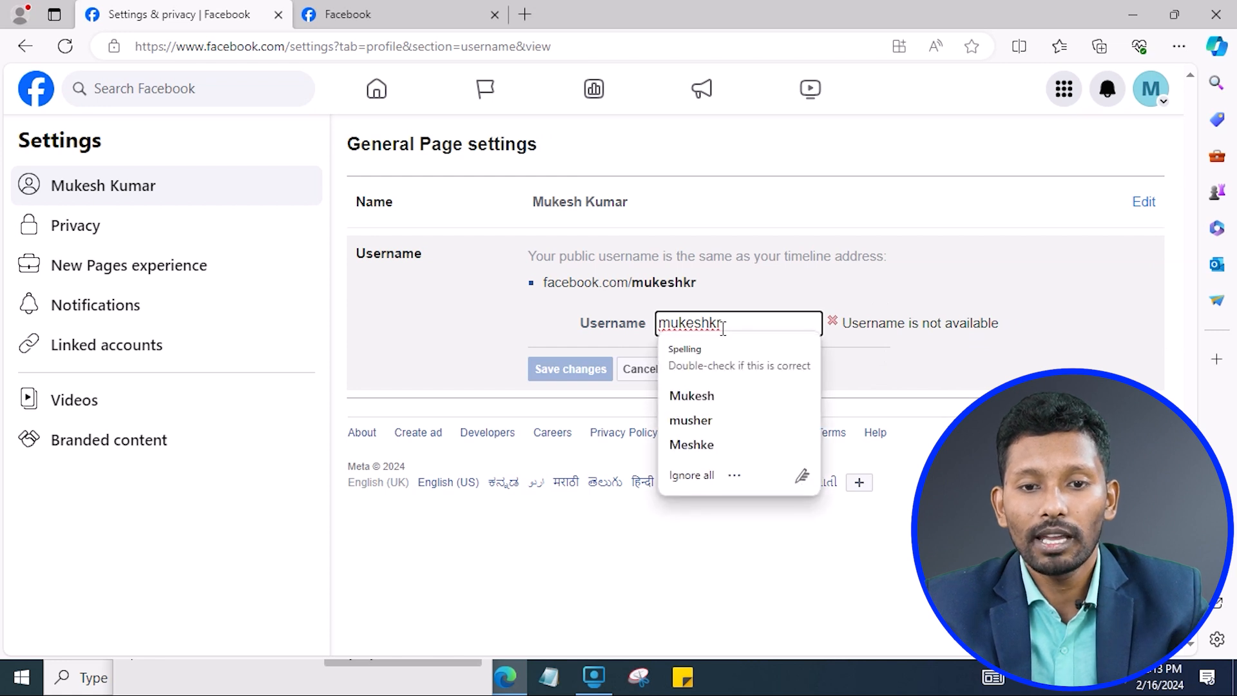
click(891, 310)
click(711, 323)
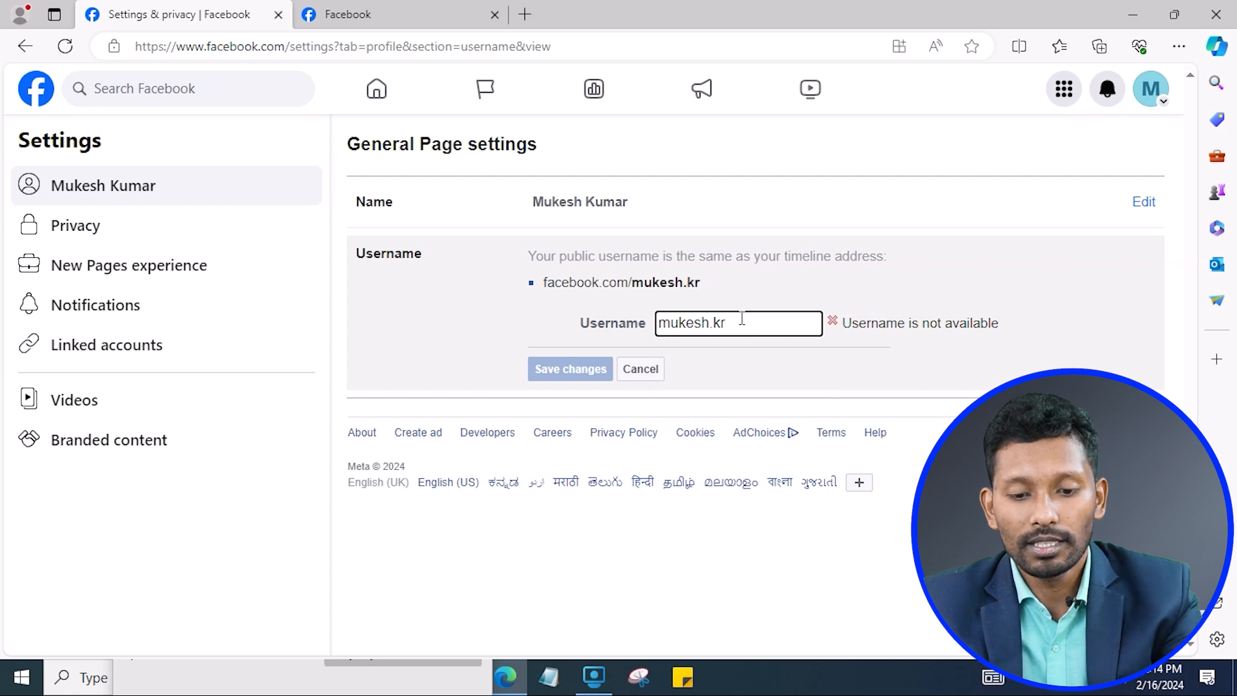
text(1)
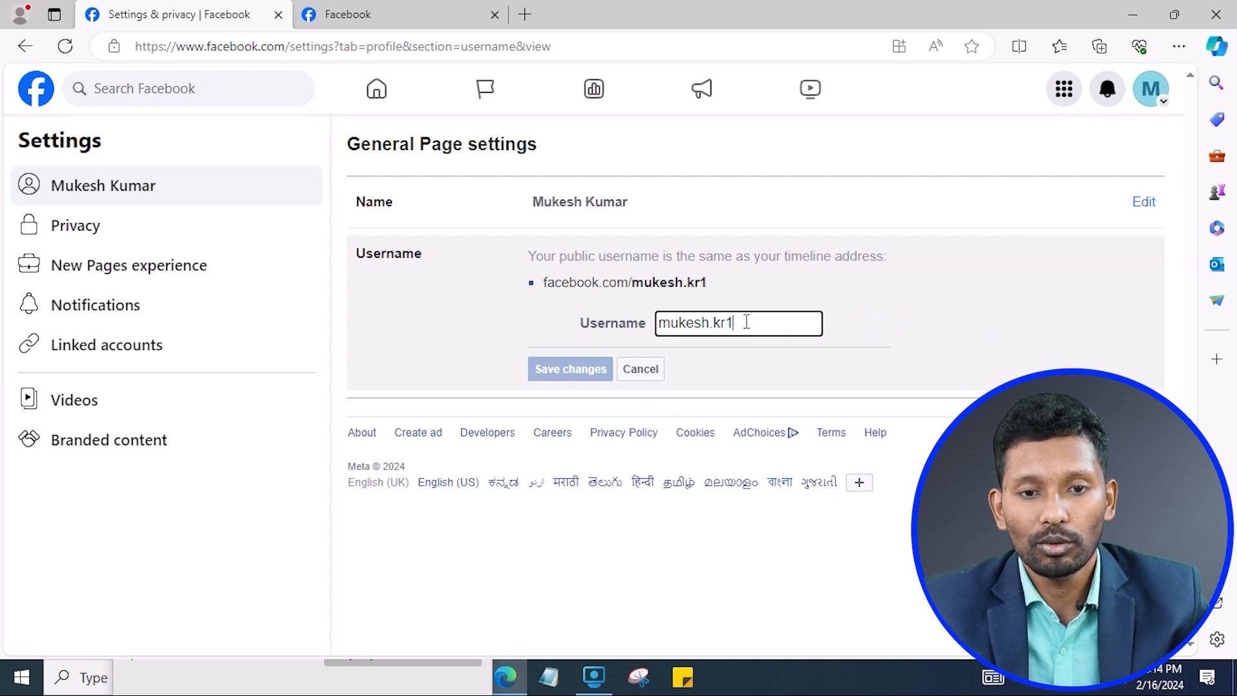
click(767, 262)
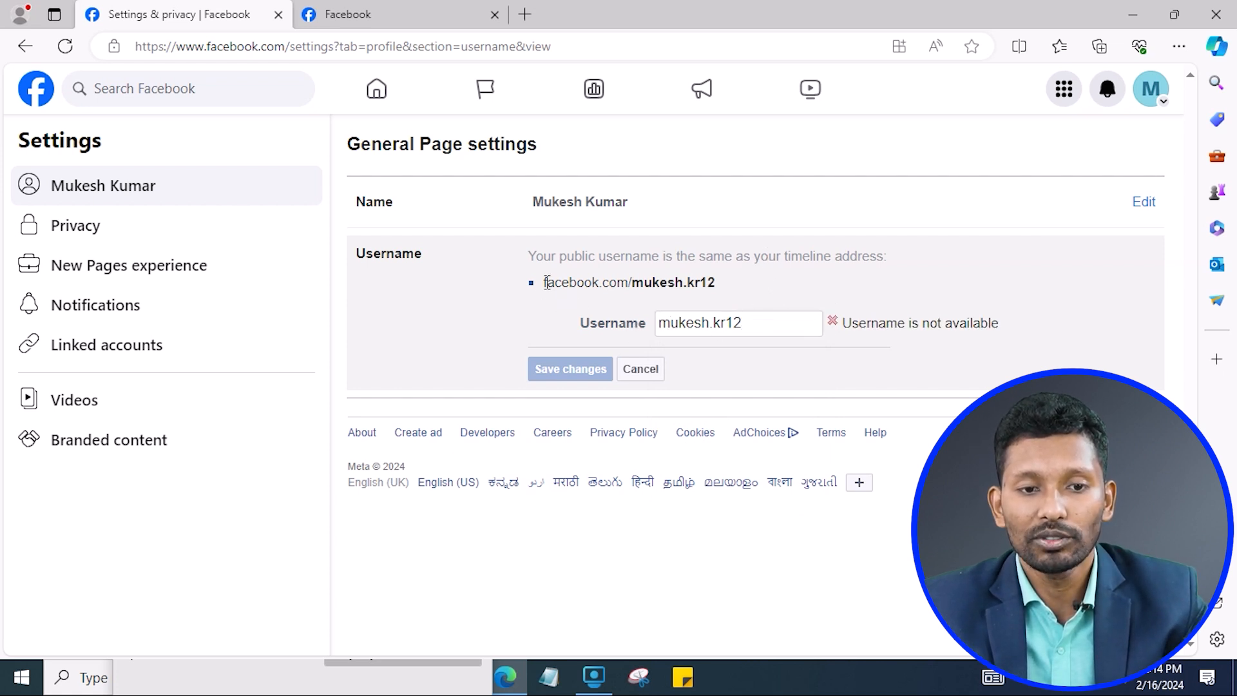
click(384, 13)
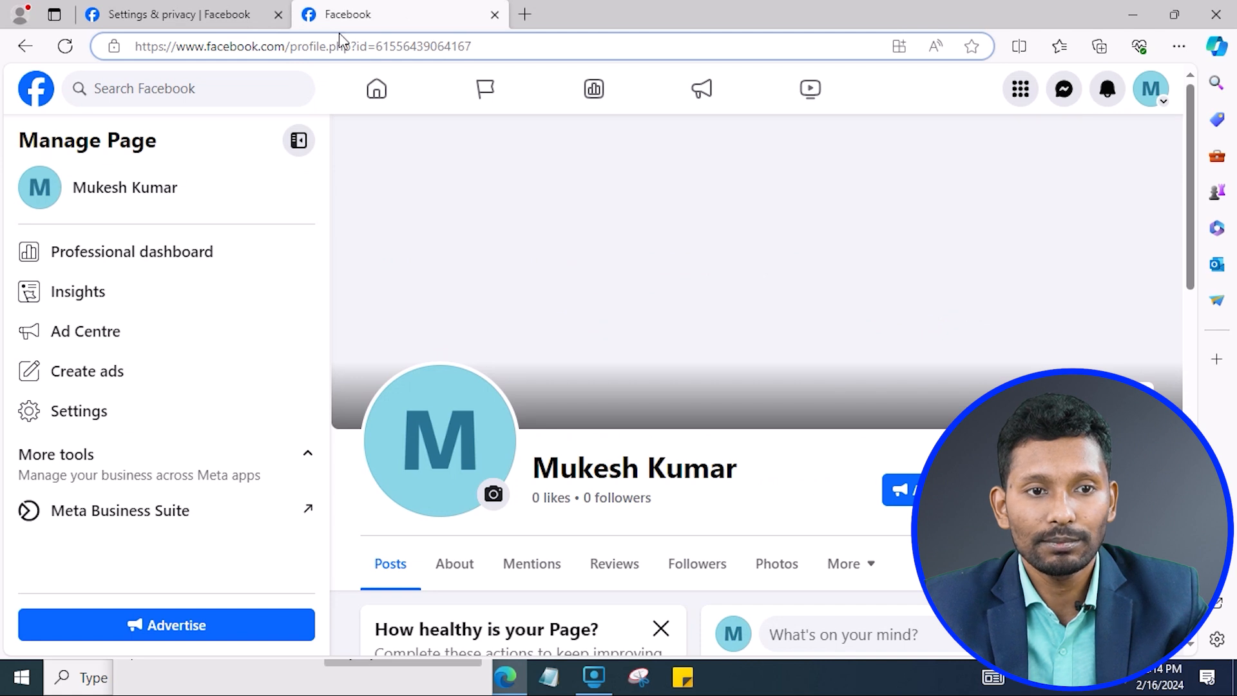
click(221, 9)
drag(545, 282, 725, 286)
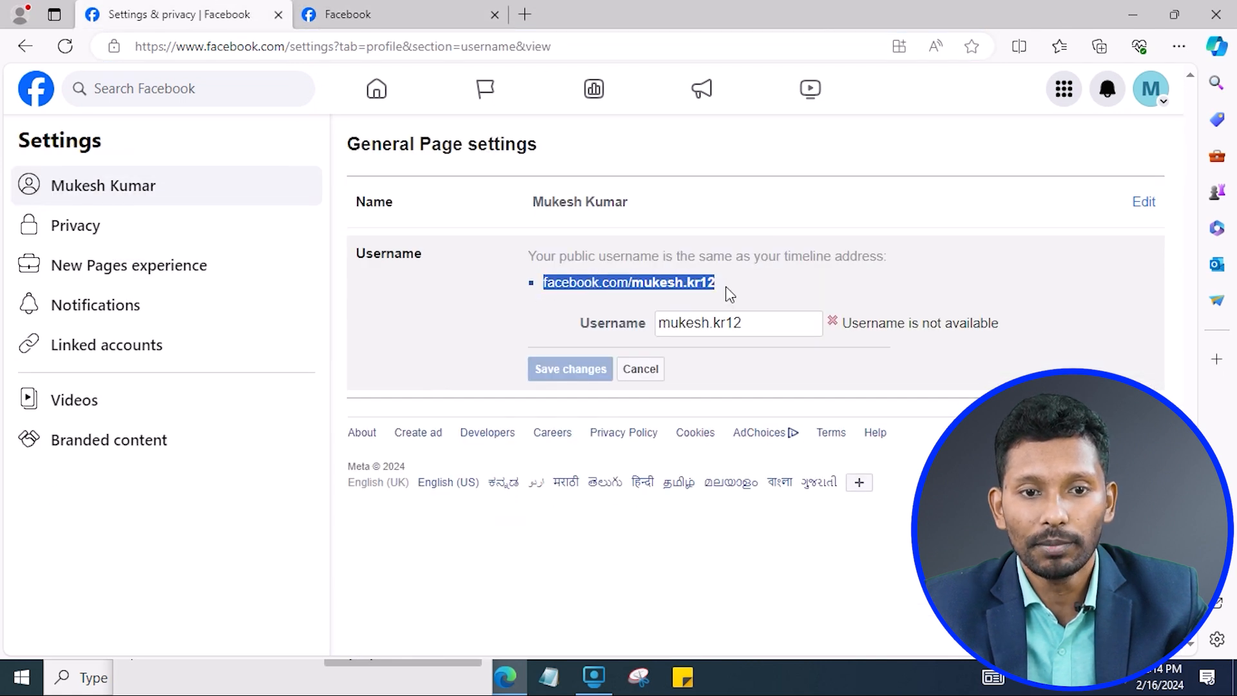
click(664, 288)
drag(629, 284, 714, 287)
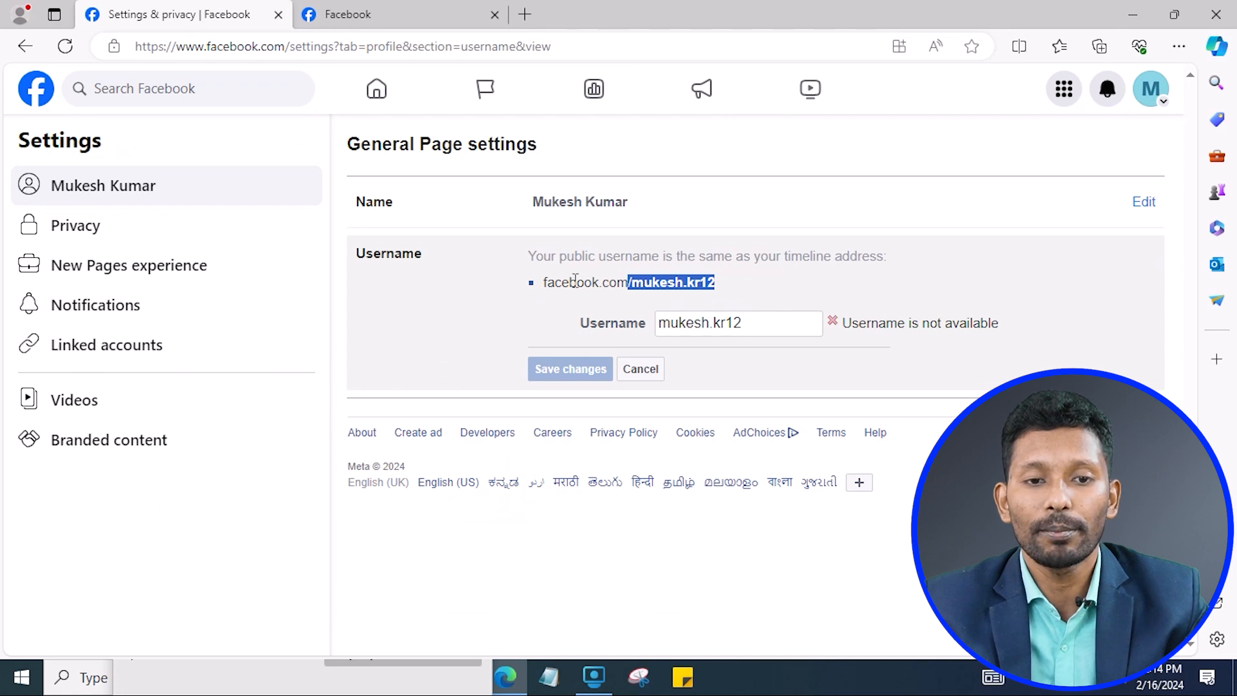
click(403, 14)
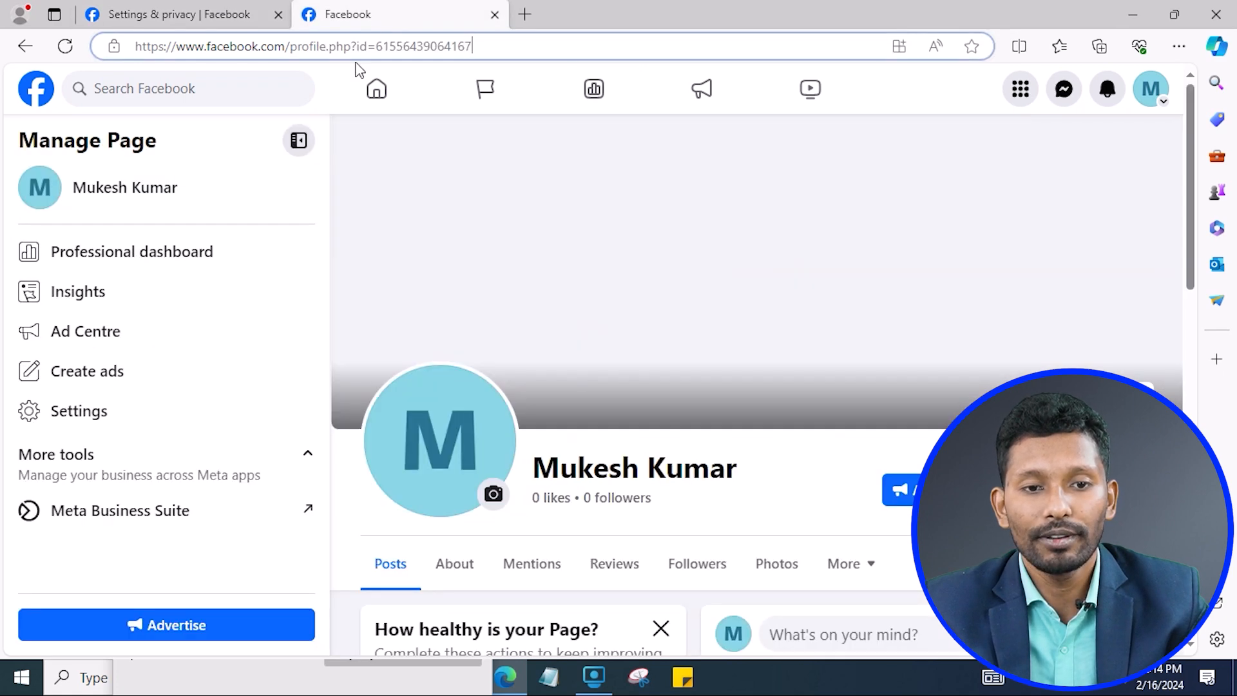
click(175, 14)
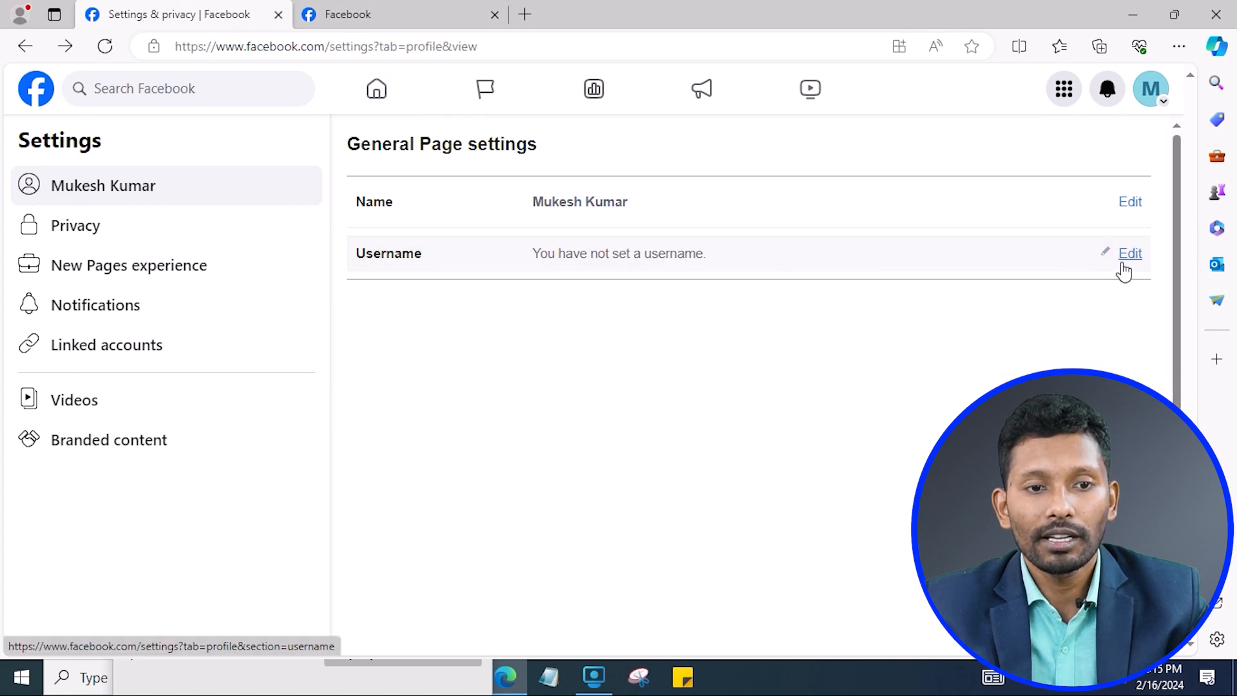
click(1127, 254)
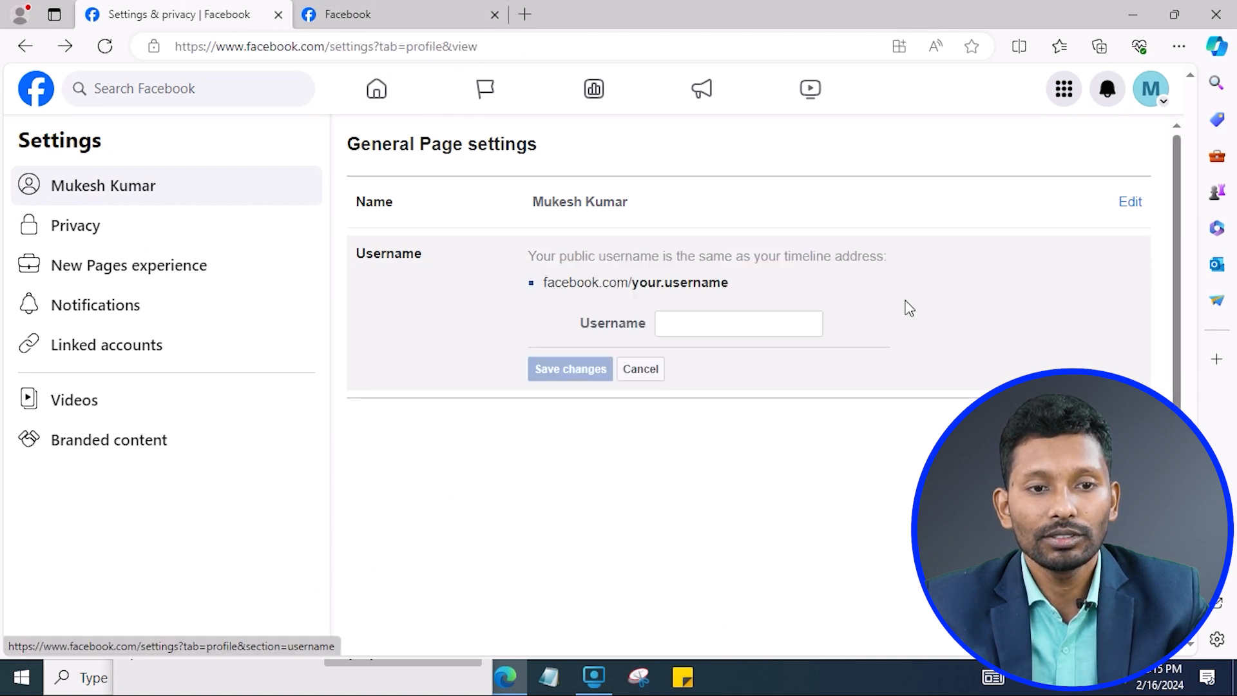
click(652, 367)
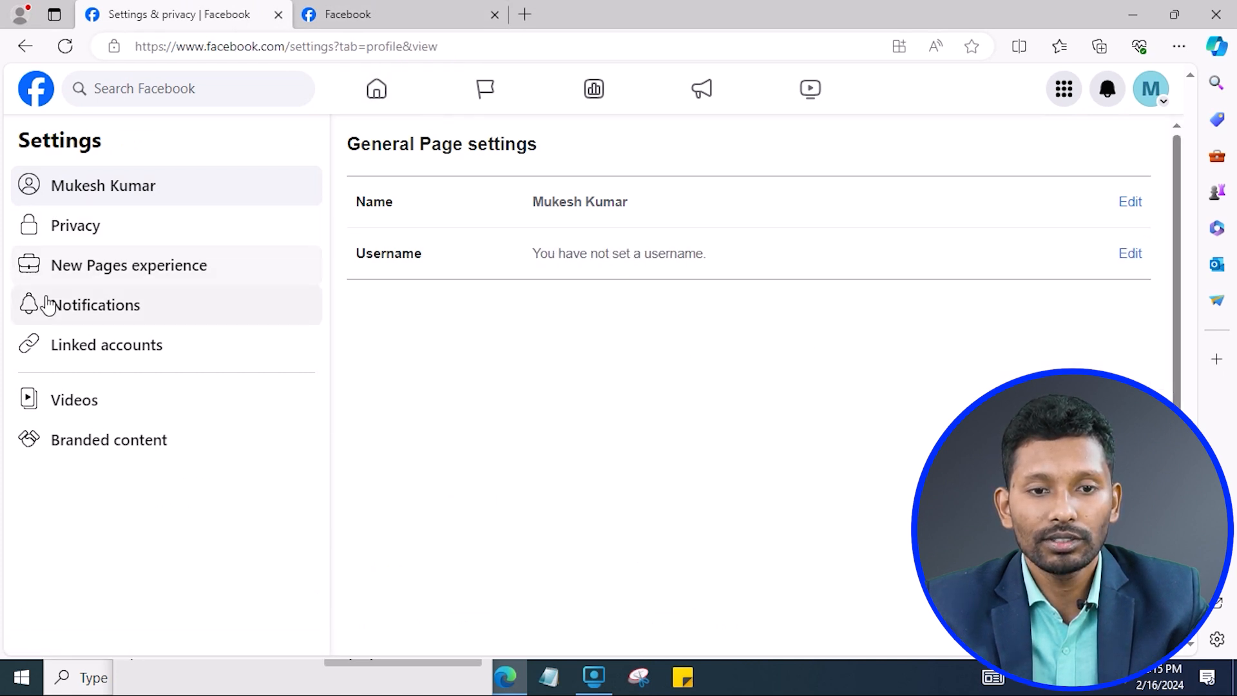
Review the Page's Privacy settings, including the Your activity options.
click(105, 235)
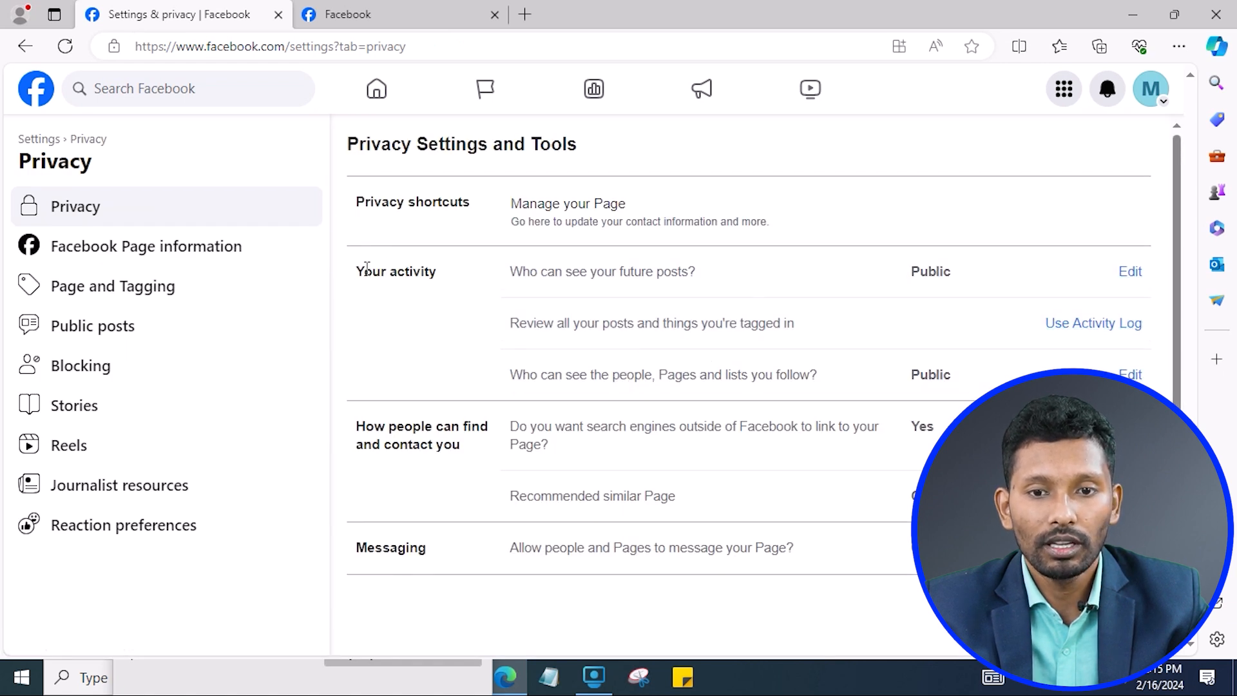
drag(362, 270, 422, 267)
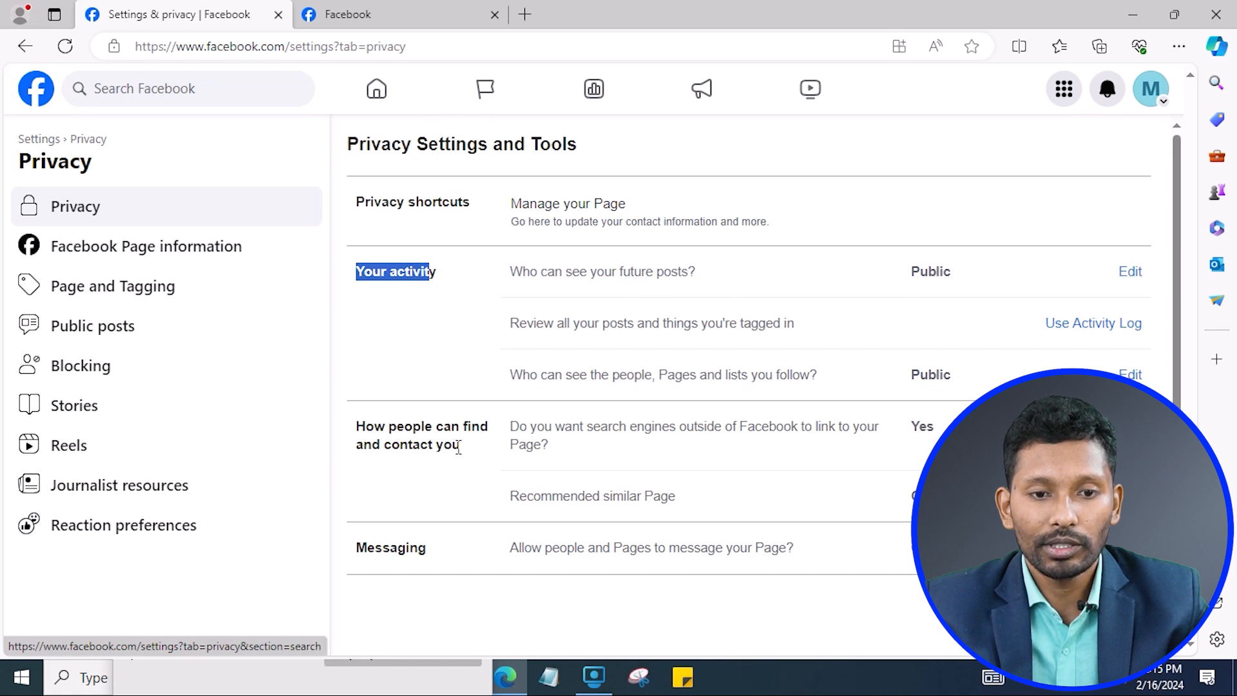
click(393, 436)
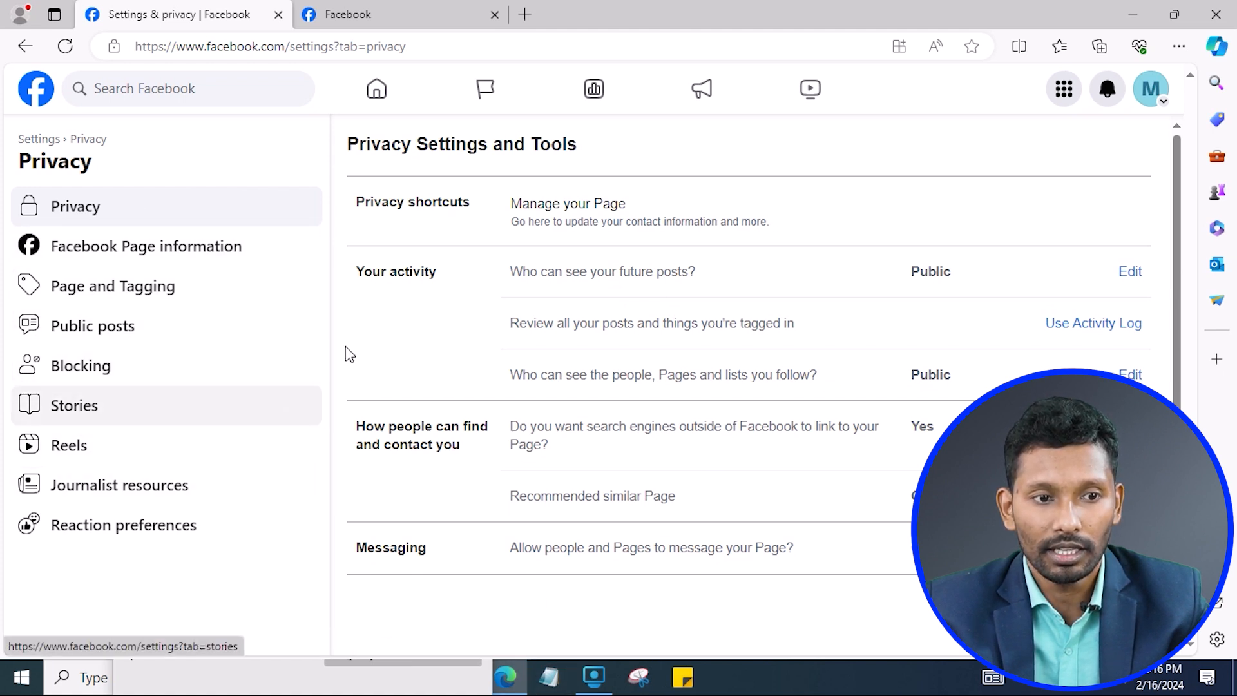
Check the Page's Blocking settings, go back, and bring up the Pages you manage list.
click(103, 376)
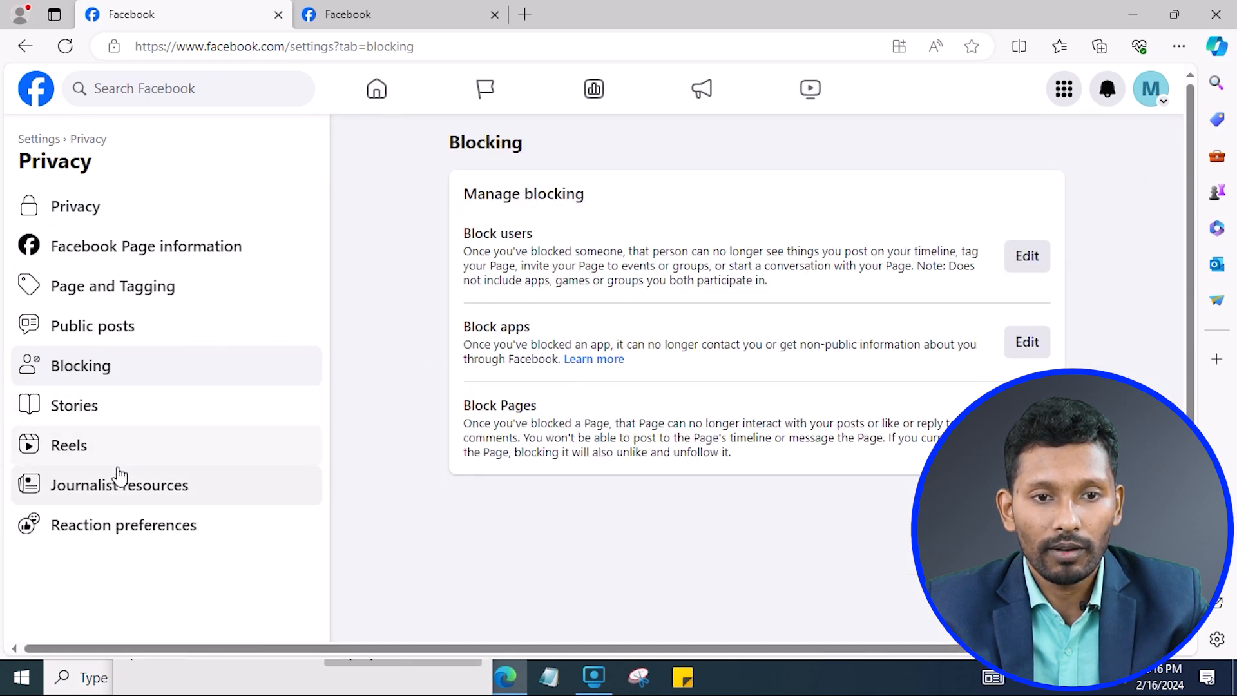
click(24, 46)
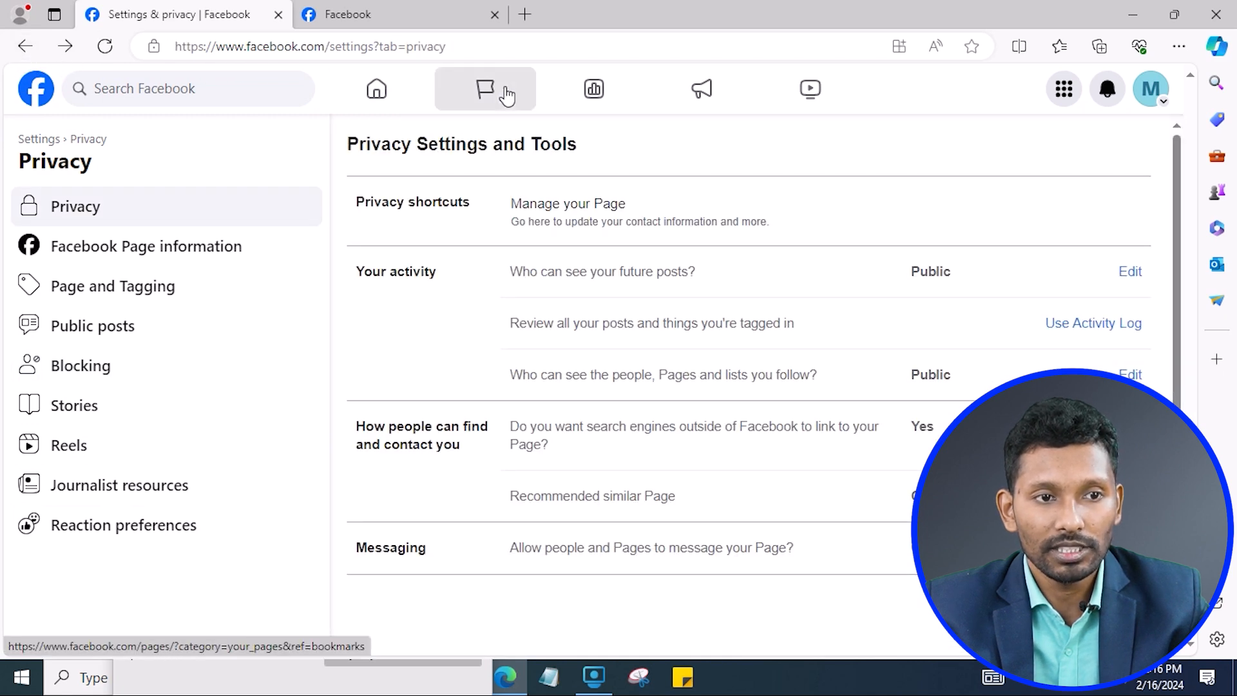
click(501, 96)
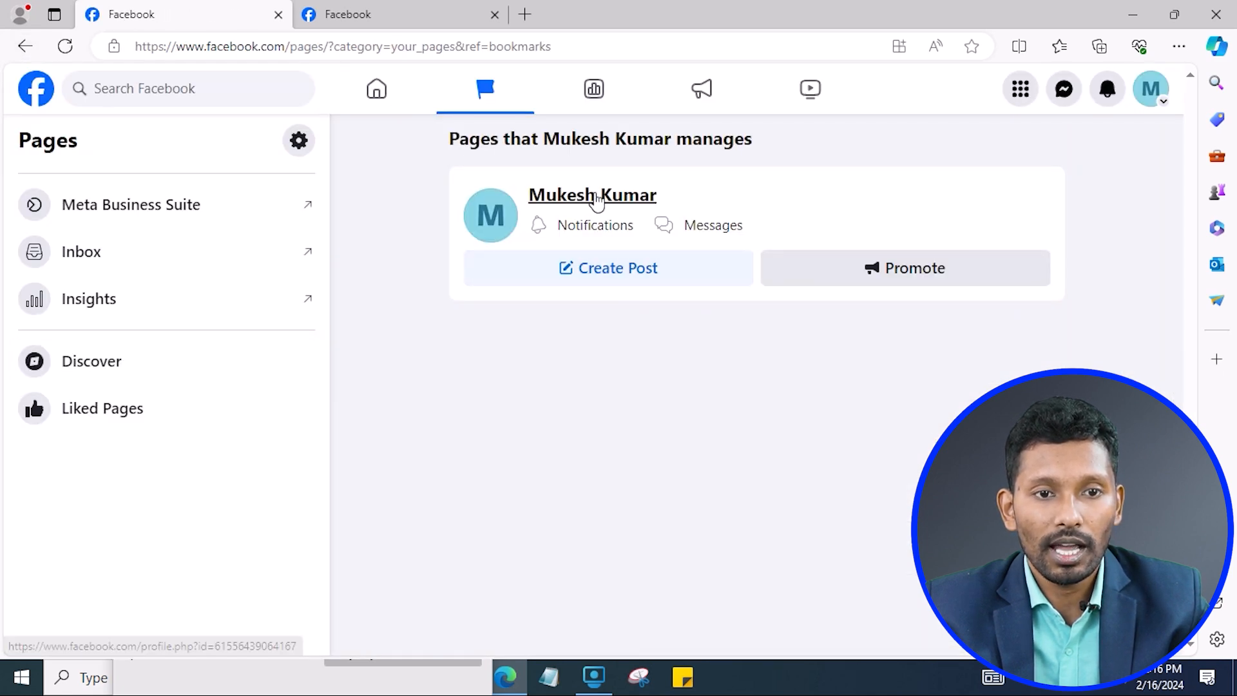
click(599, 198)
scroll(596, 276, down, 7)
scroll(593, 276, up, 7)
scroll(569, 305, down, 7)
scroll(569, 305, up, 4)
click(449, 297)
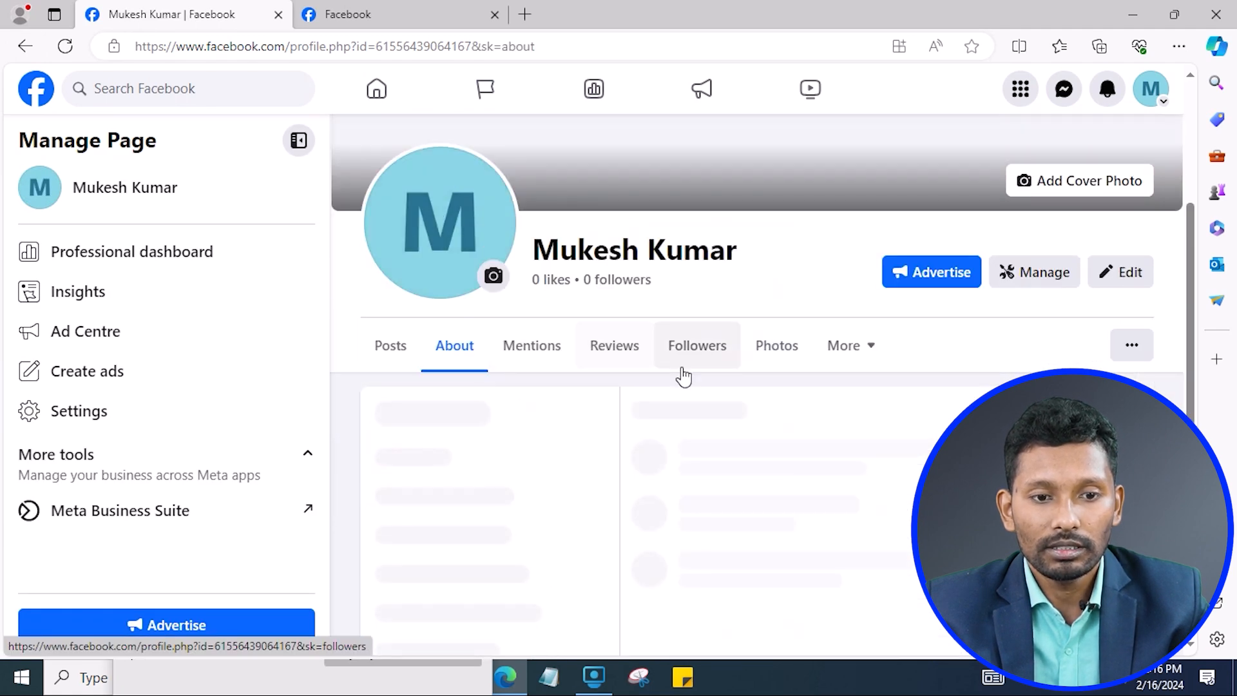
scroll(681, 373, up, 3)
scroll(674, 378, down, 4)
click(867, 261)
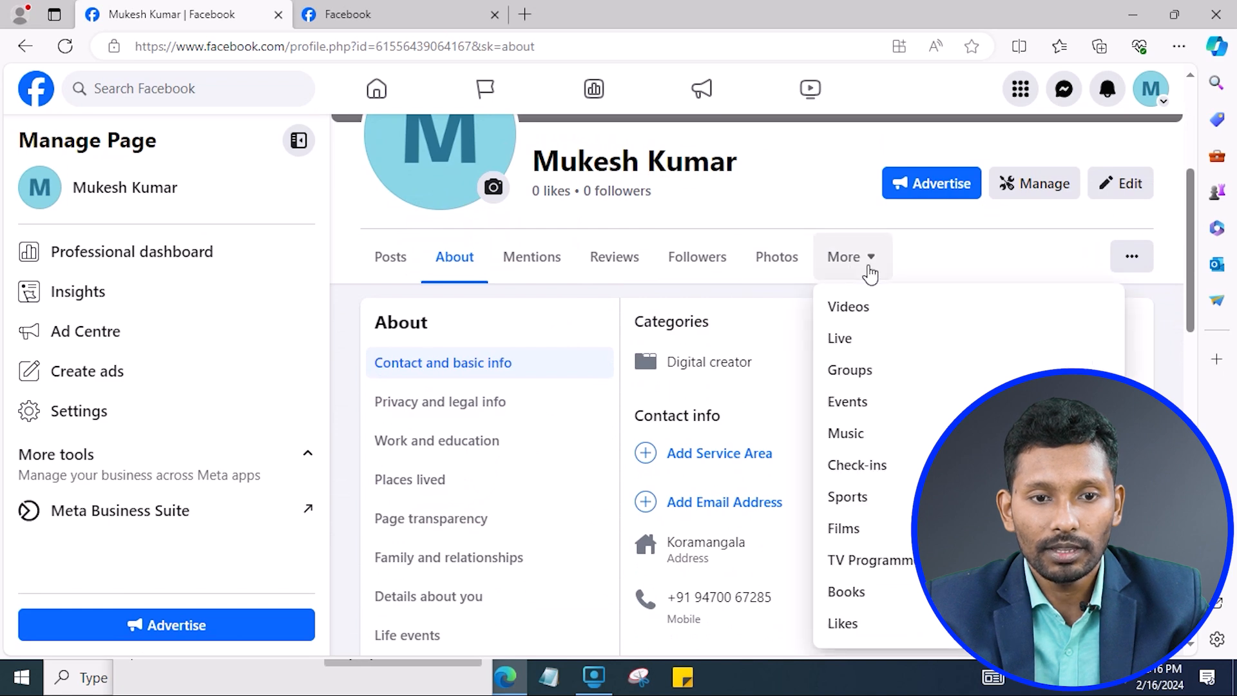
click(602, 351)
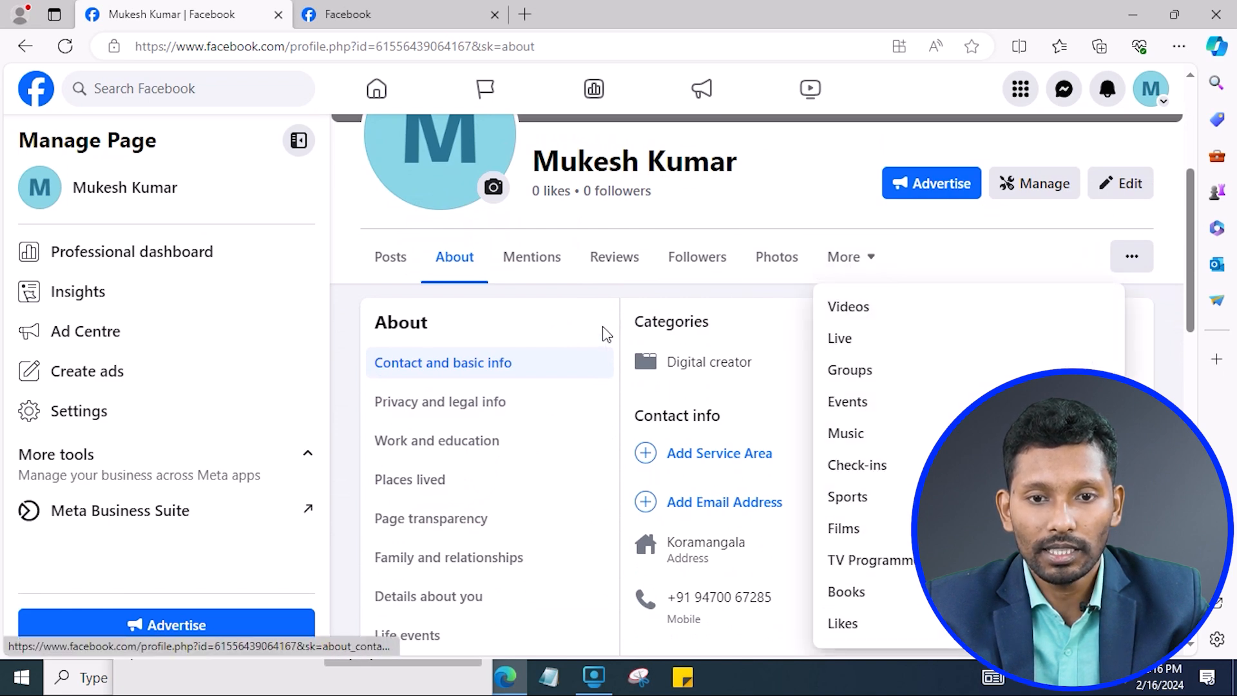
Start adding a privacy policy link under Privacy and legal info, then open a new browser tab.
scroll(819, 450, down, 1)
scroll(806, 470, down, 4)
scroll(795, 483, up, 5)
click(470, 402)
scroll(784, 440, up, 2)
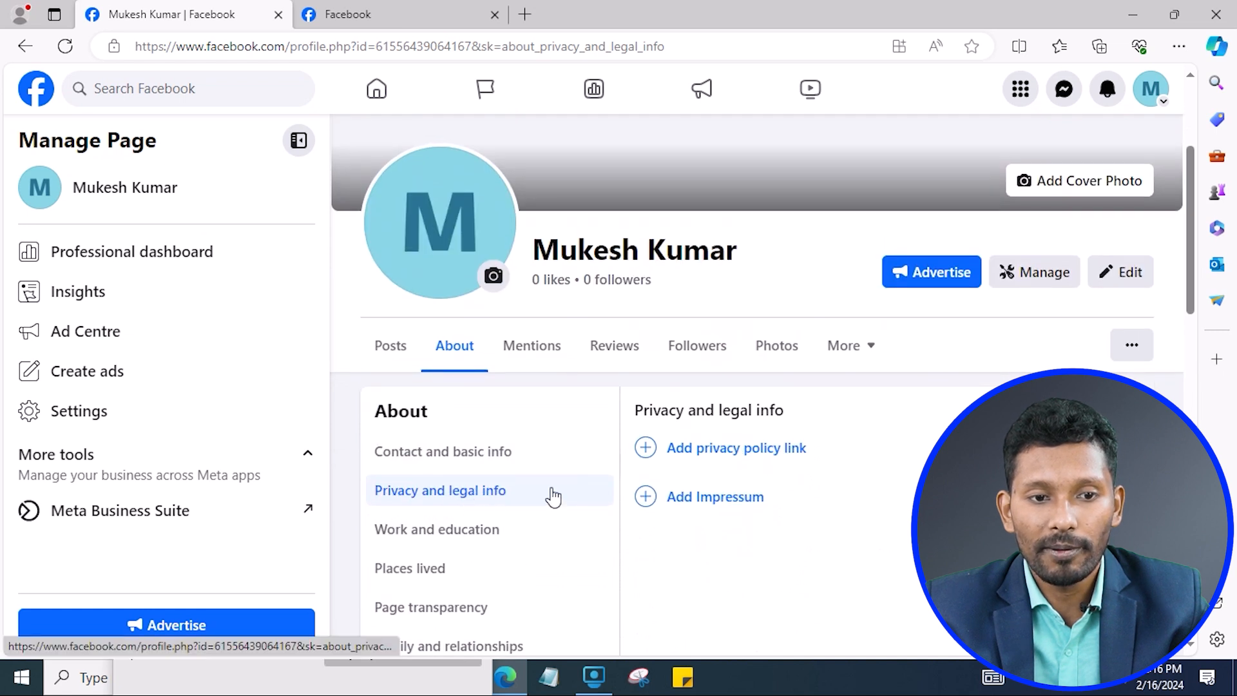
click(777, 451)
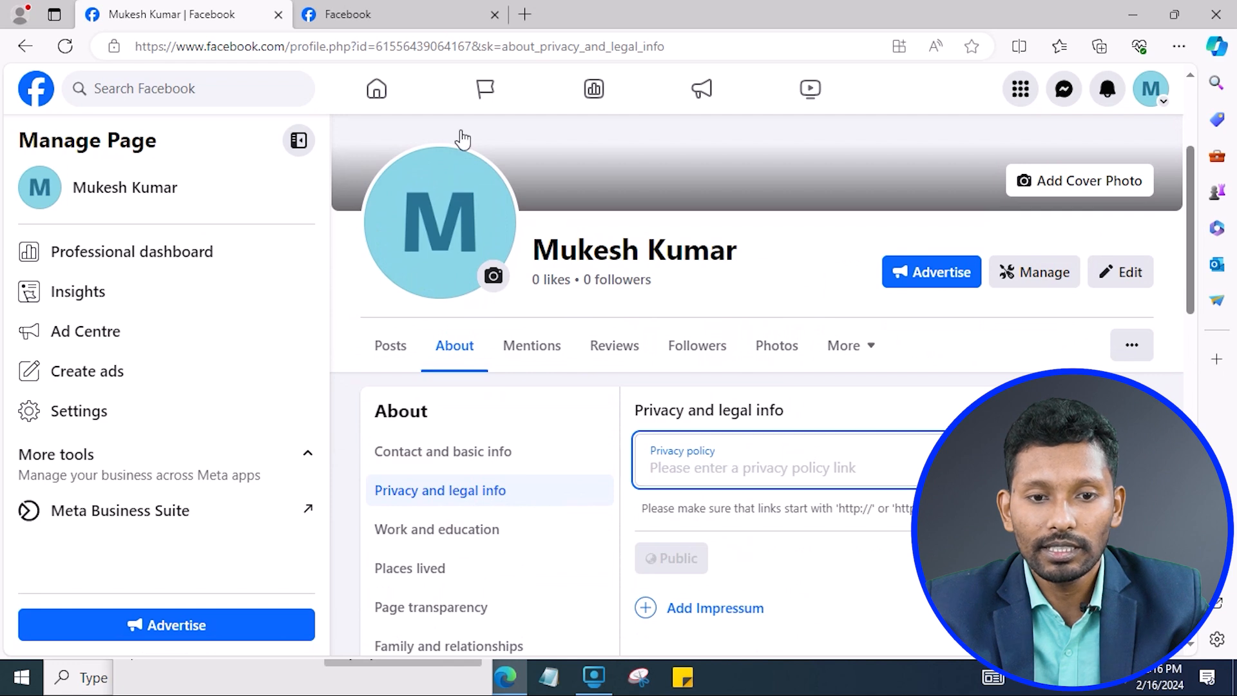
click(526, 16)
text(th)
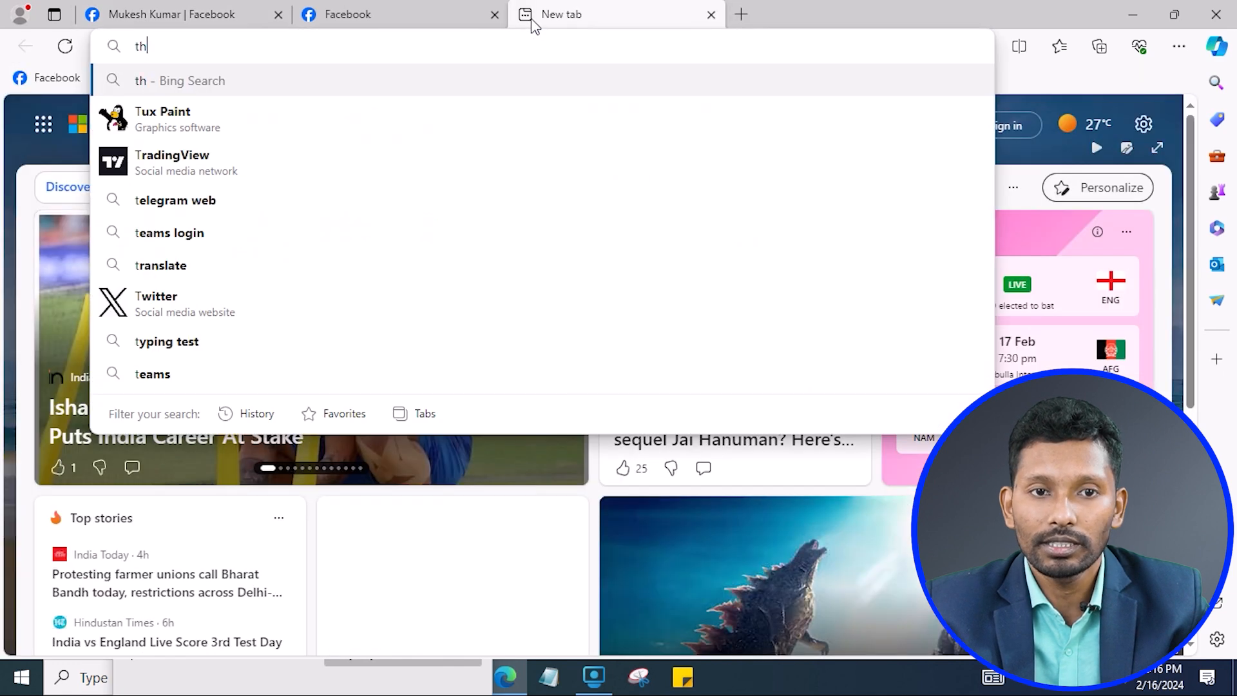
text(emuk)
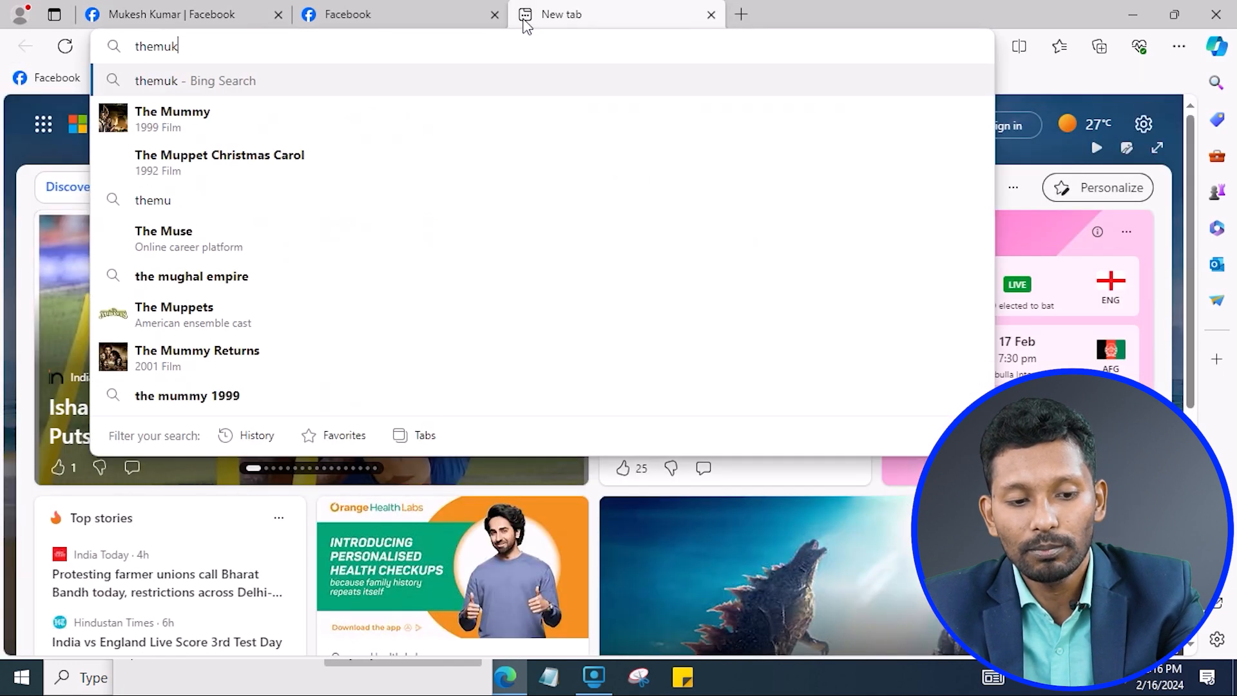
text(eskr.)
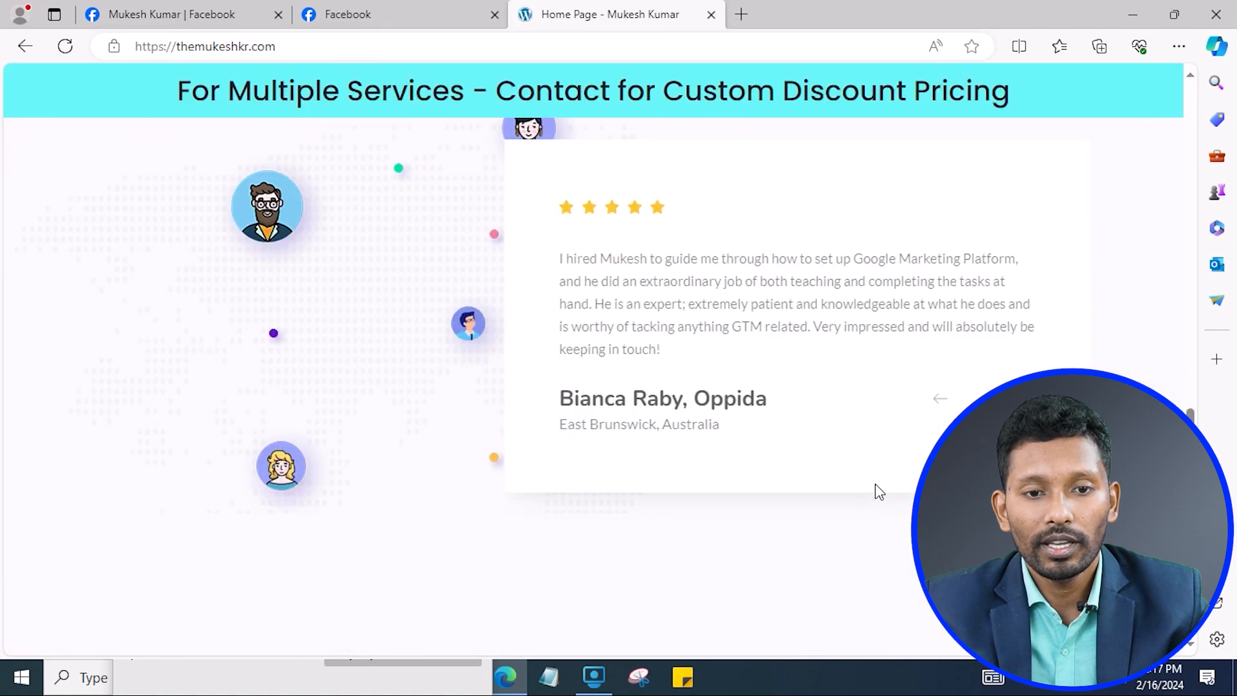
scroll(872, 489, down, 10)
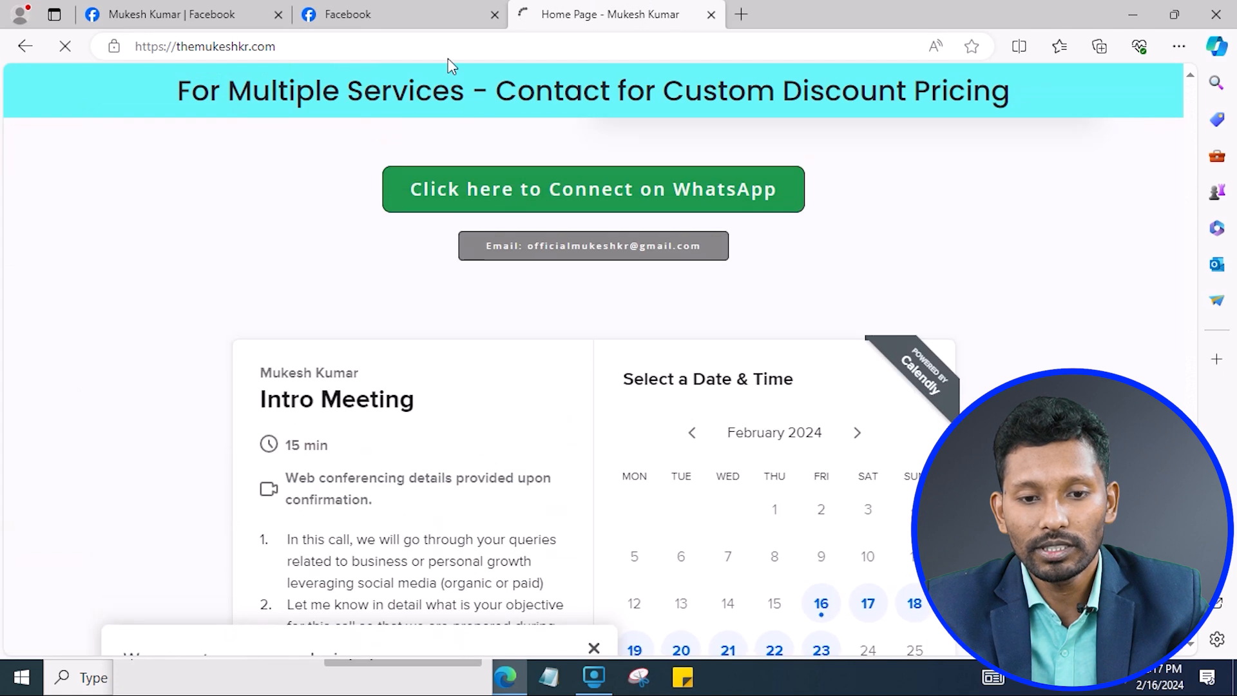
click(463, 49)
key(ctrl+c)
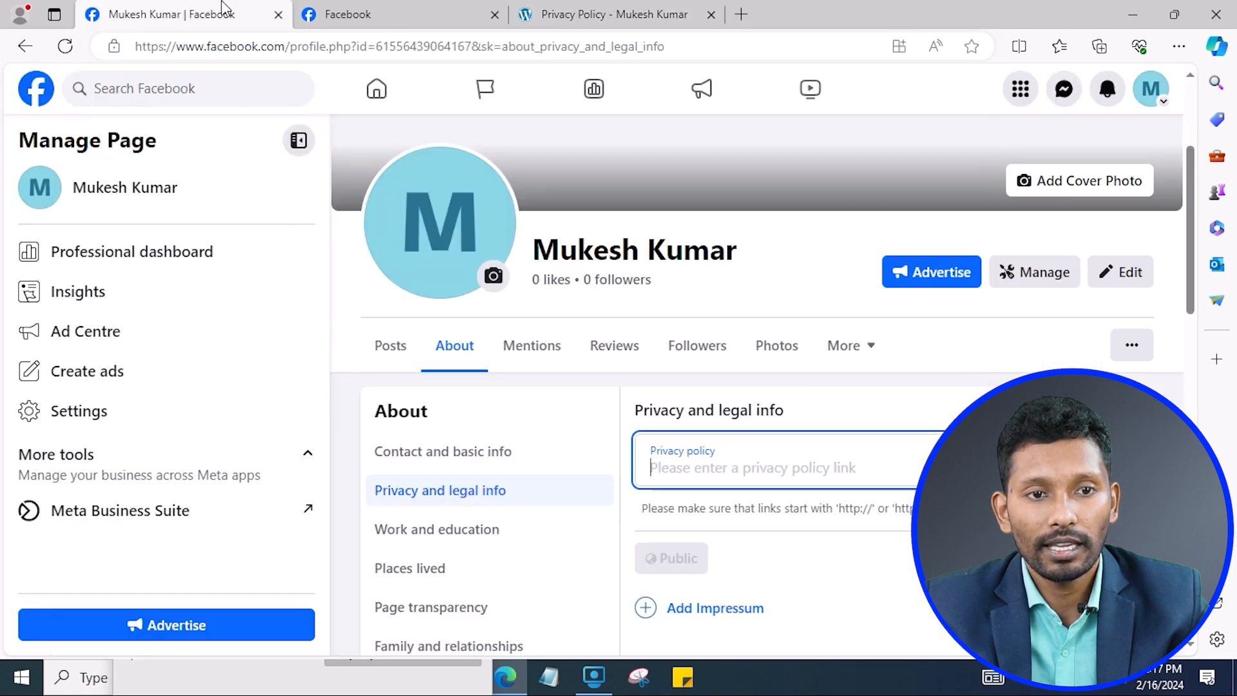
click(222, 13)
click(721, 467)
key(ctrl+v)
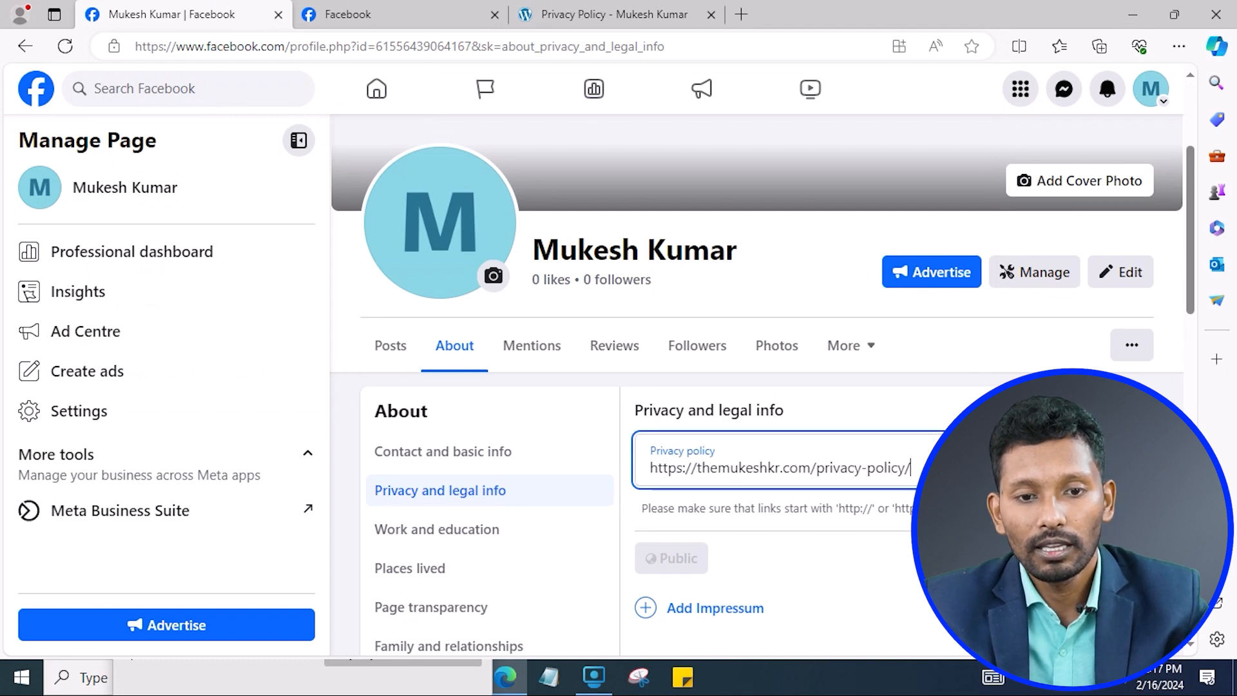
Close the privacy policy form and view the Places lived and Work and education sections.
click(1049, 558)
scroll(844, 508, down, 2)
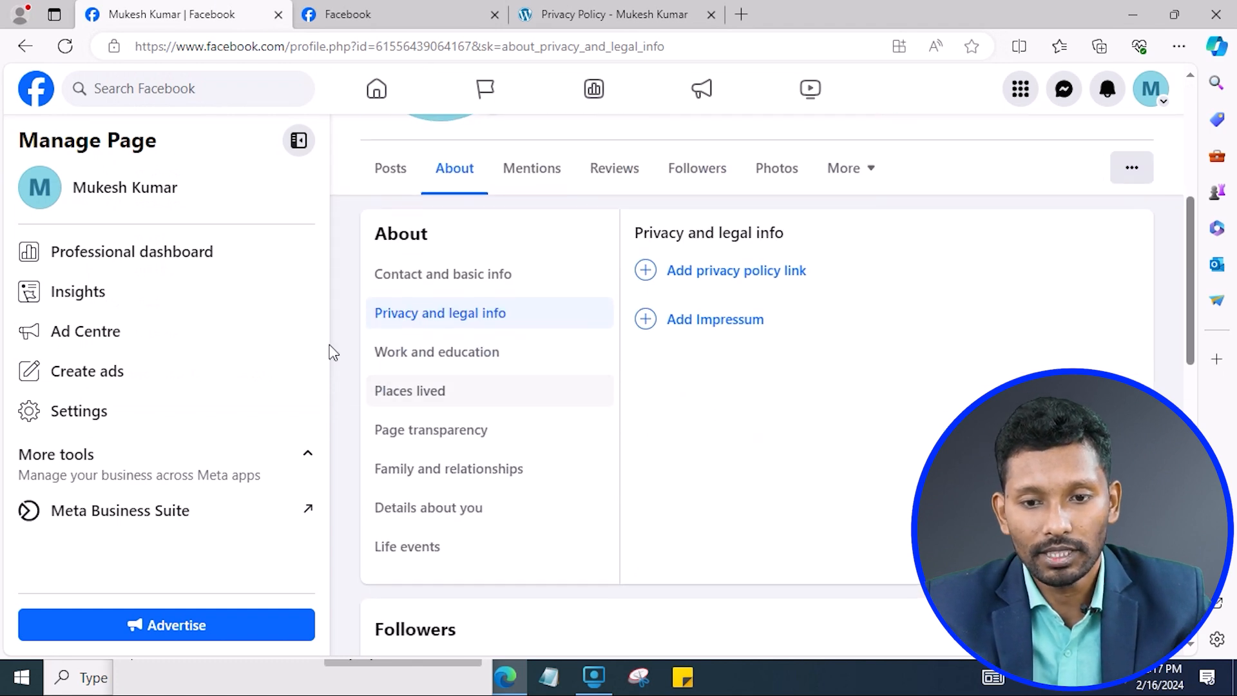
click(539, 398)
click(498, 357)
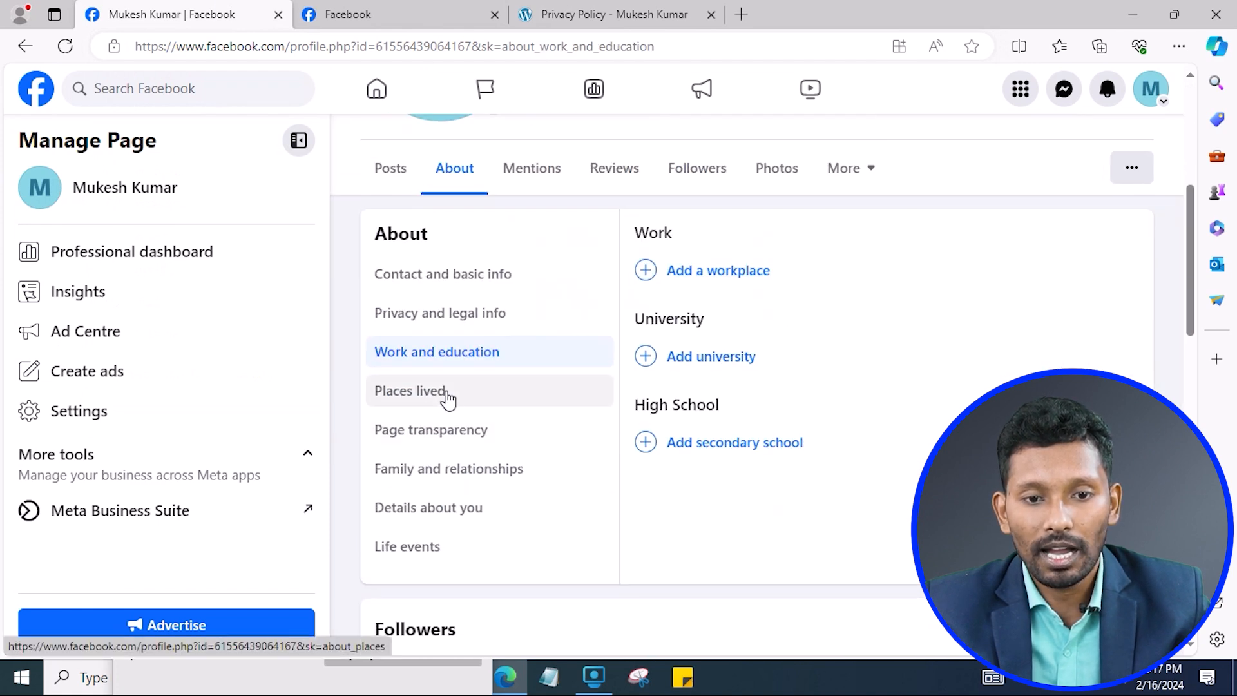
scroll(1085, 221, up, 5)
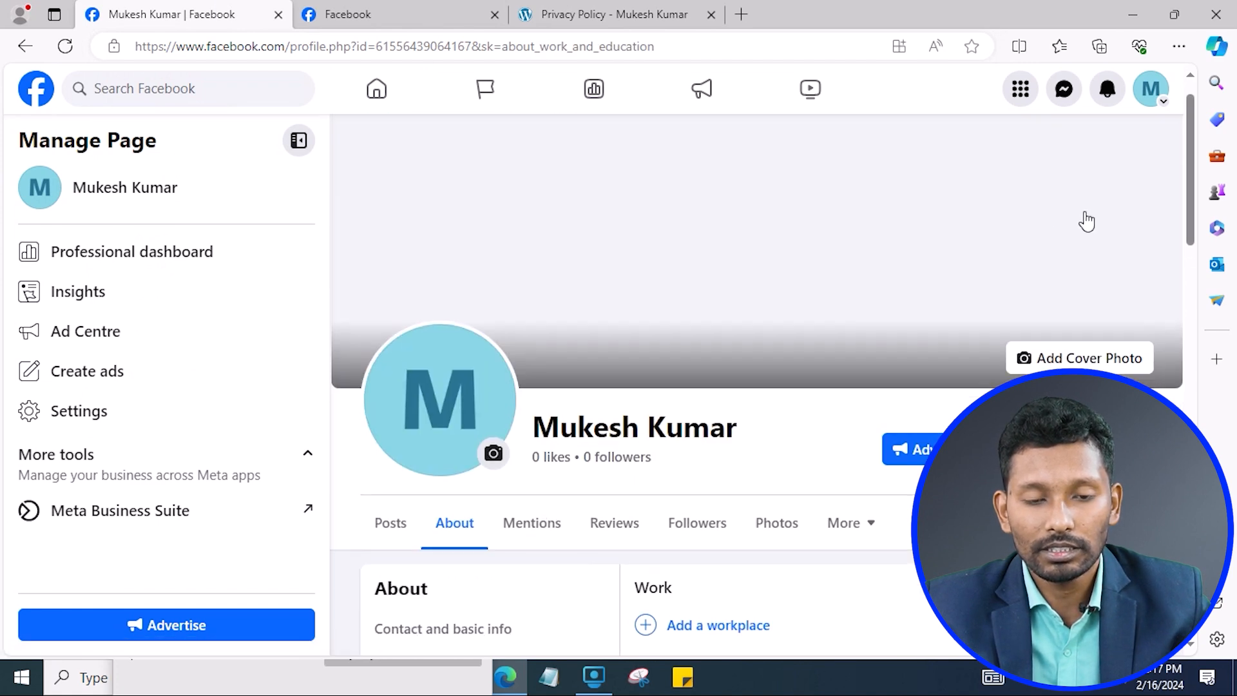
Look through the account and profiles menu, then close it.
click(1157, 98)
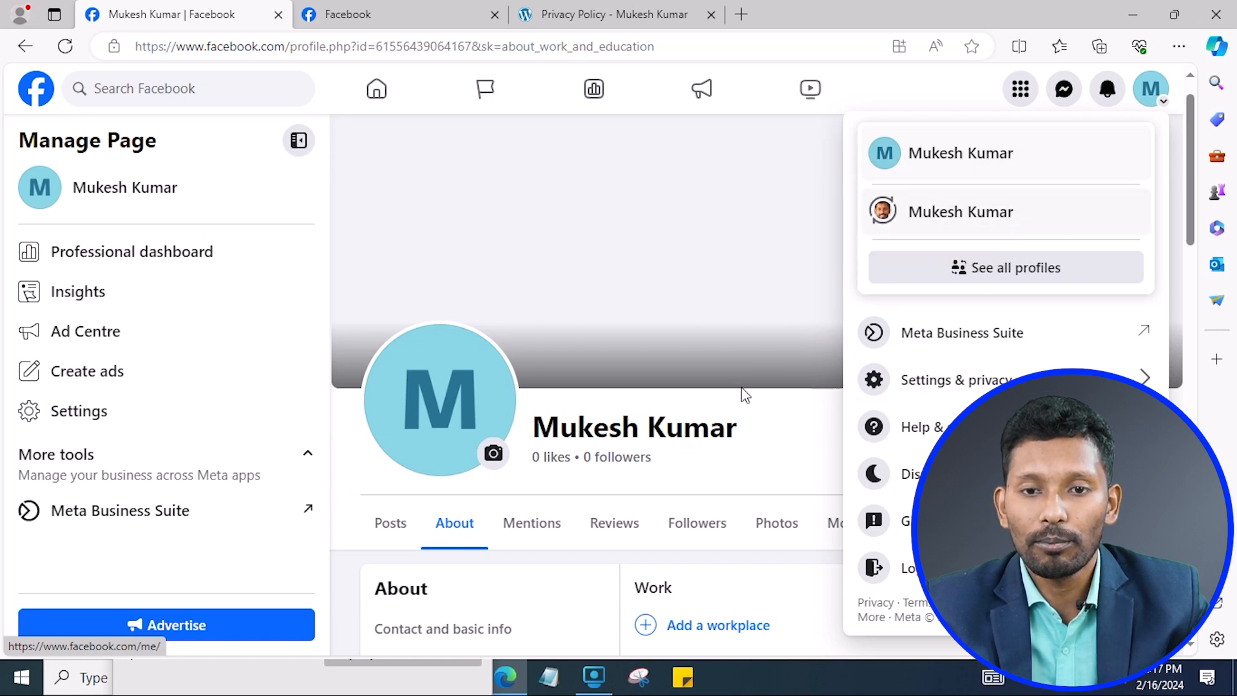
click(715, 426)
scroll(741, 387, down, 8)
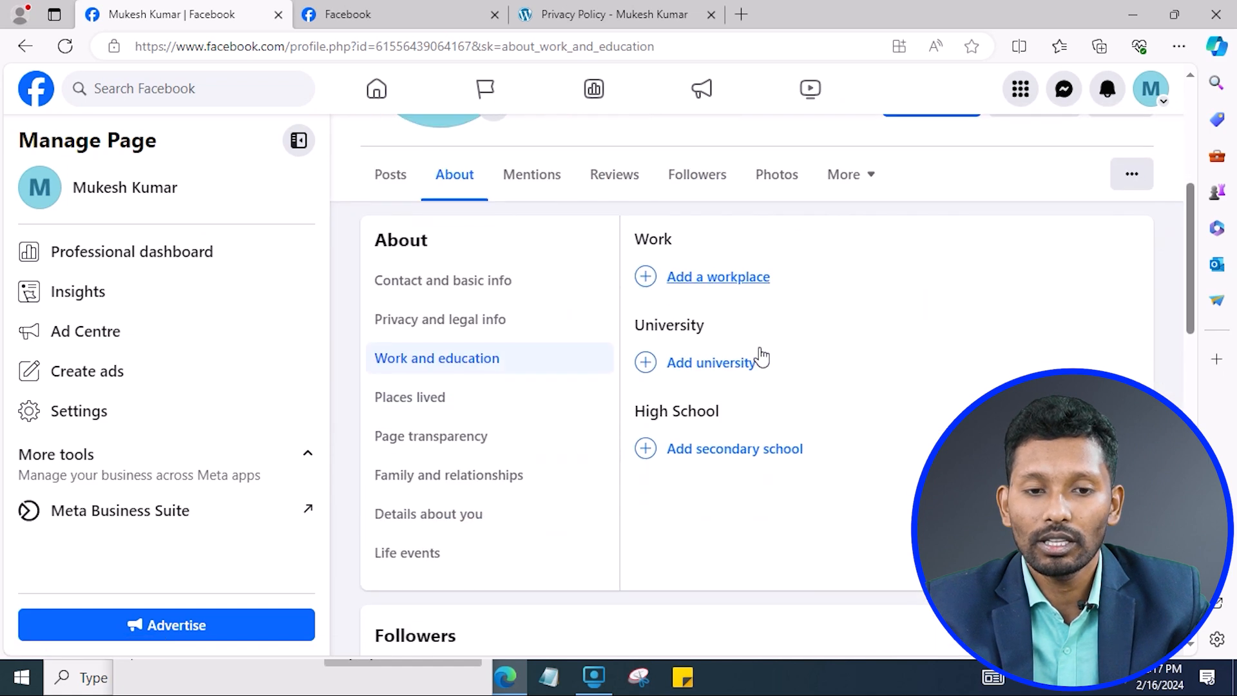
scroll(487, 277, up, 4)
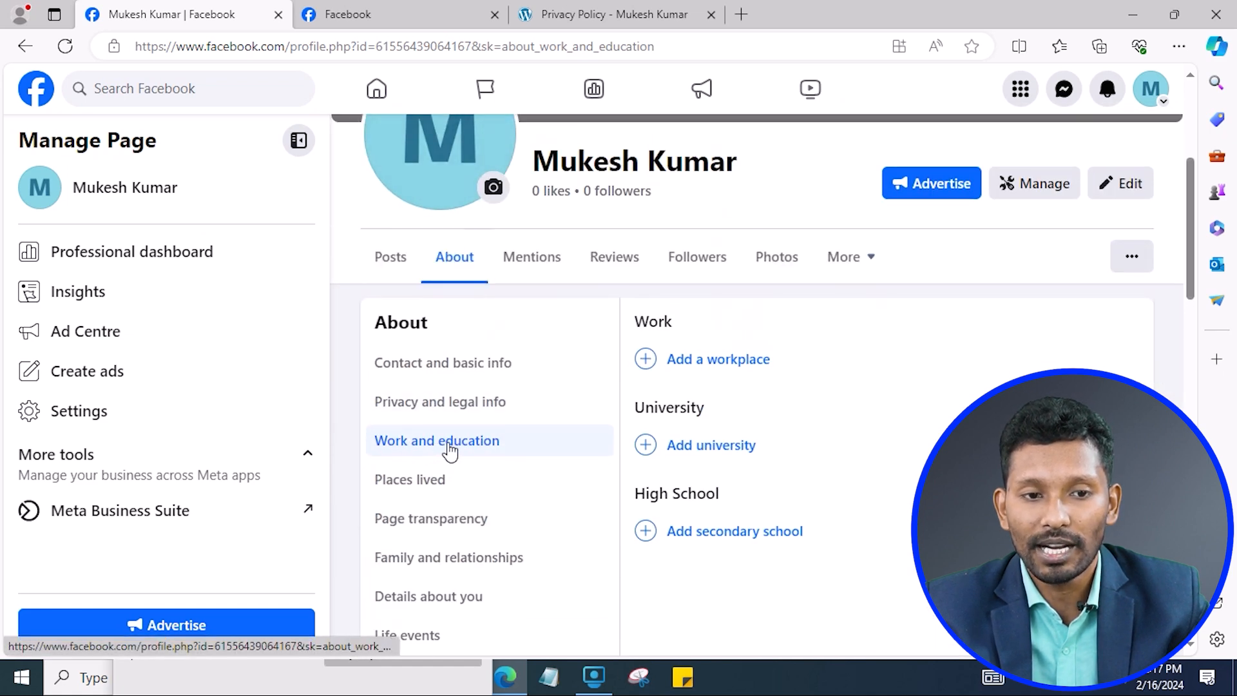
Browse Places lived, Page transparency, Family and relationships and Details about you in About.
click(438, 480)
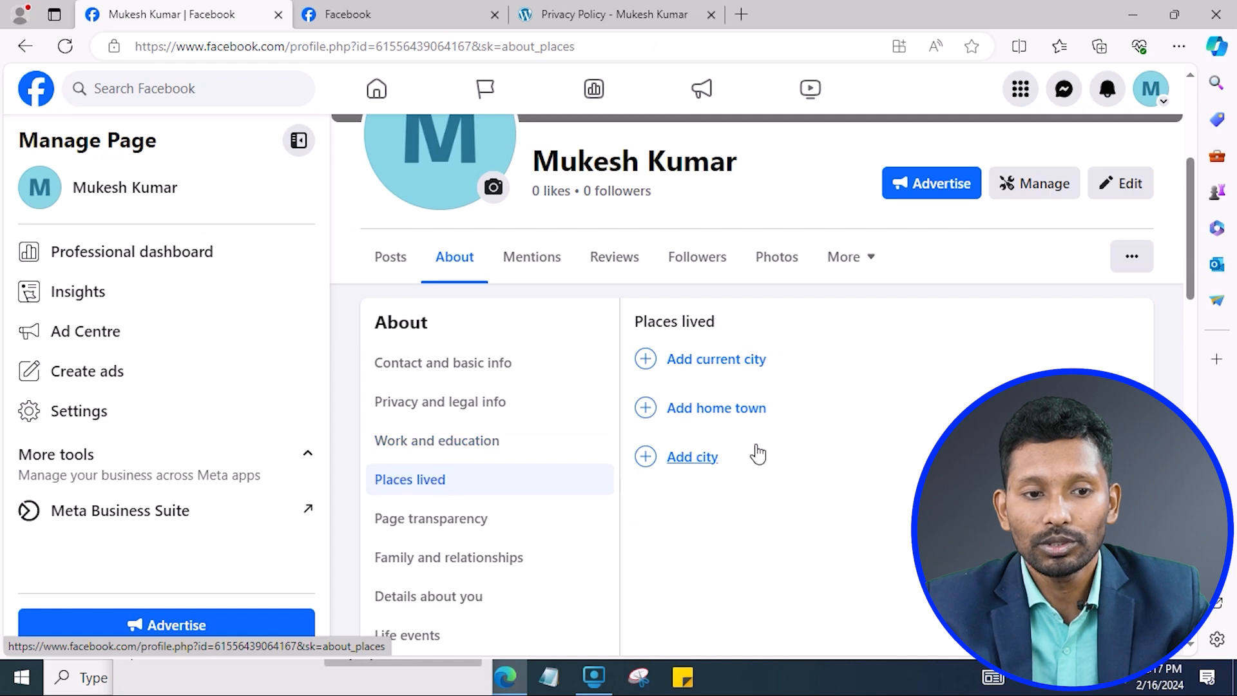
scroll(663, 387, down, 3)
scroll(737, 383, up, 3)
scroll(395, 547, down, 3)
click(480, 352)
scroll(475, 560, up, 3)
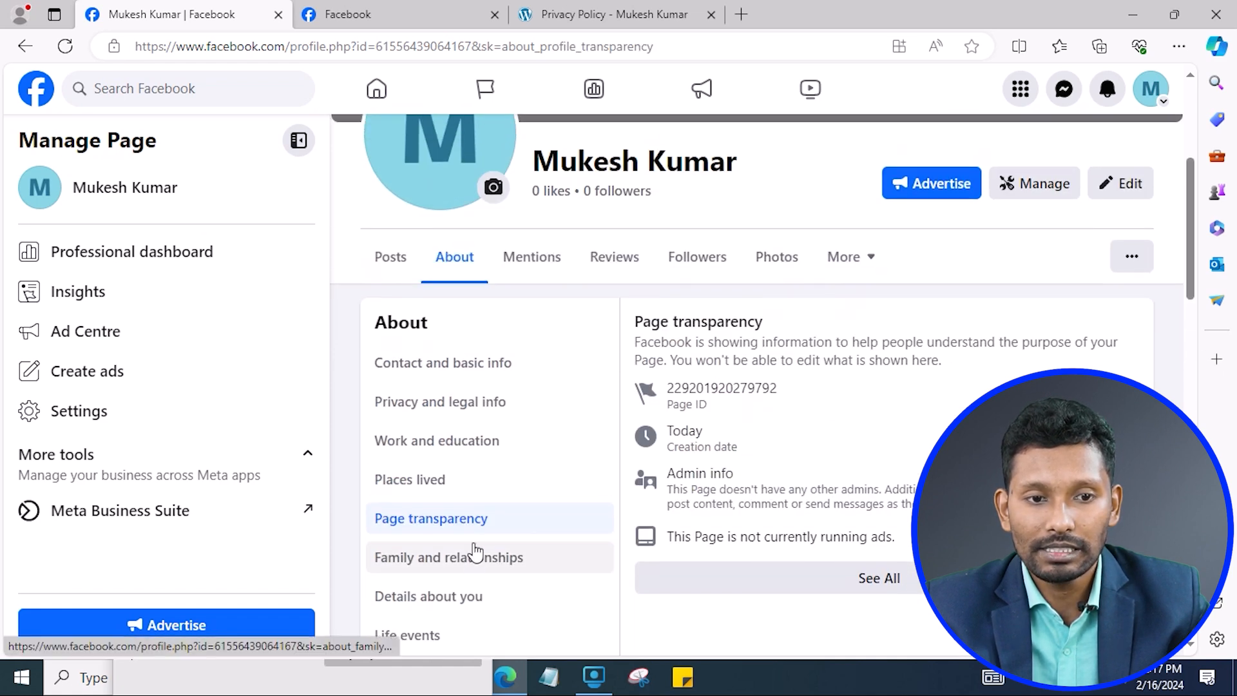
scroll(514, 426, down, 3)
click(483, 382)
click(497, 422)
Open the About You box under Details about you and place the cursor in it.
scroll(815, 442, up, 3)
scroll(469, 552, down, 3)
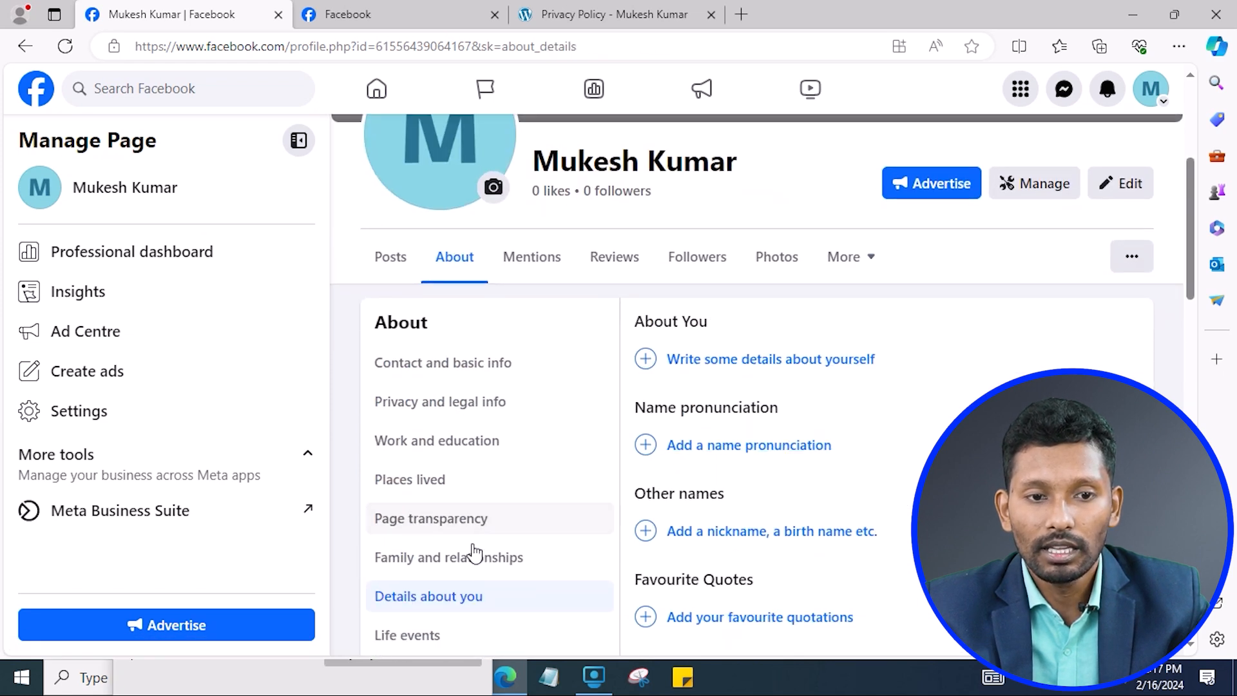
scroll(802, 301, up, 1)
click(799, 273)
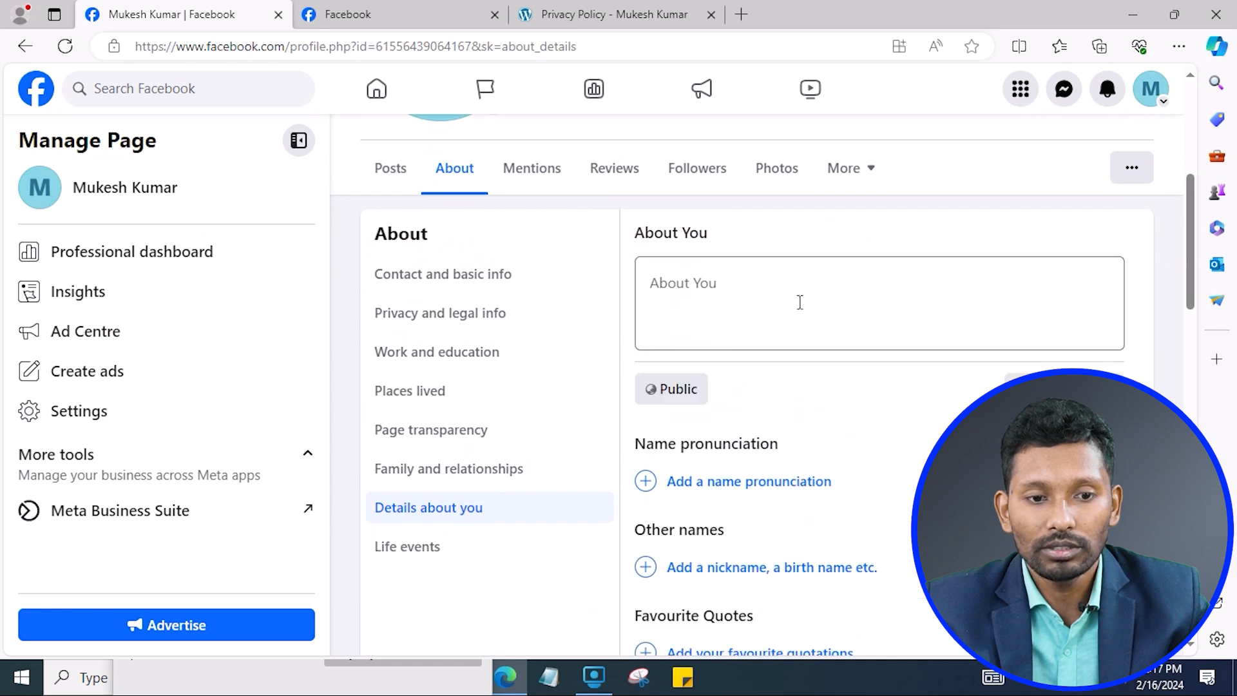
click(797, 293)
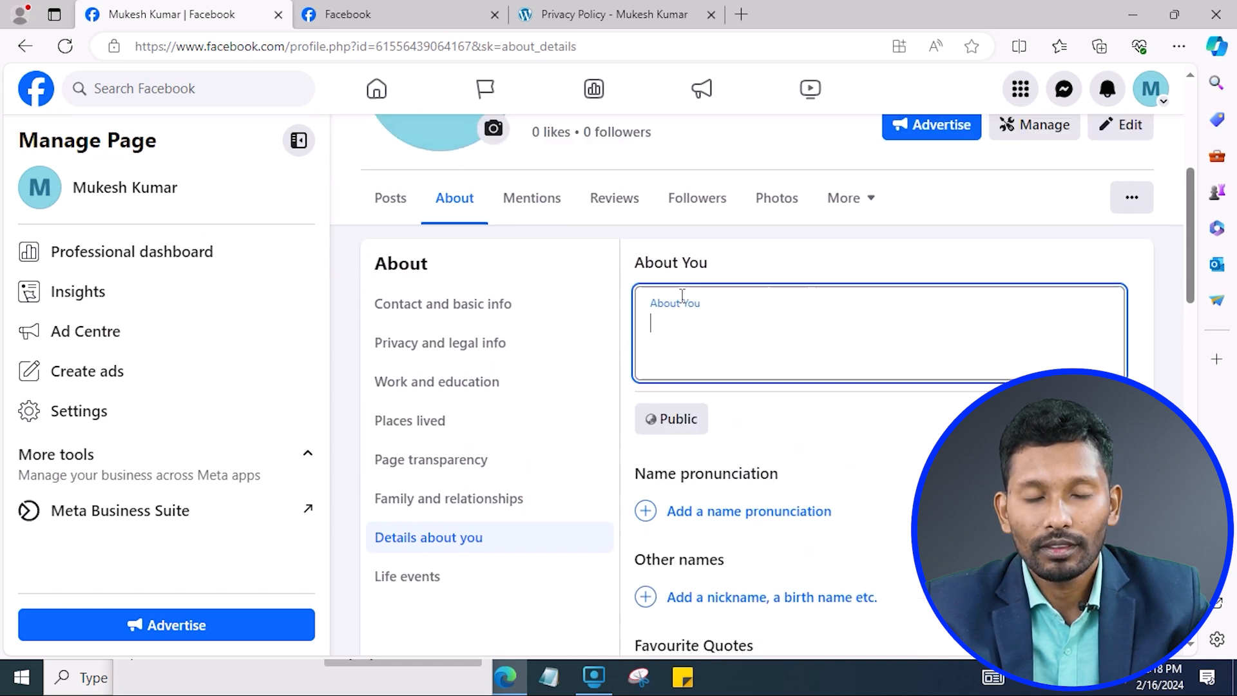
scroll(683, 296, up, 2)
scroll(656, 351, down, 2)
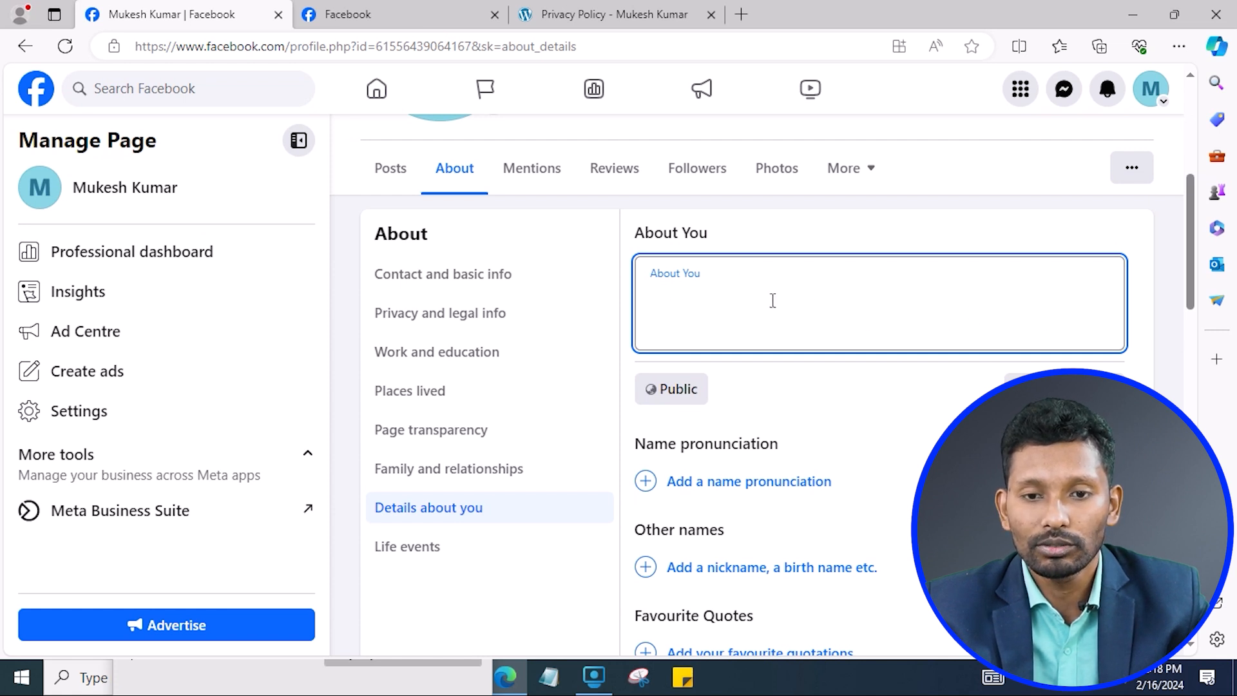
View the Page's empty Life events section.
scroll(949, 405, down, 4)
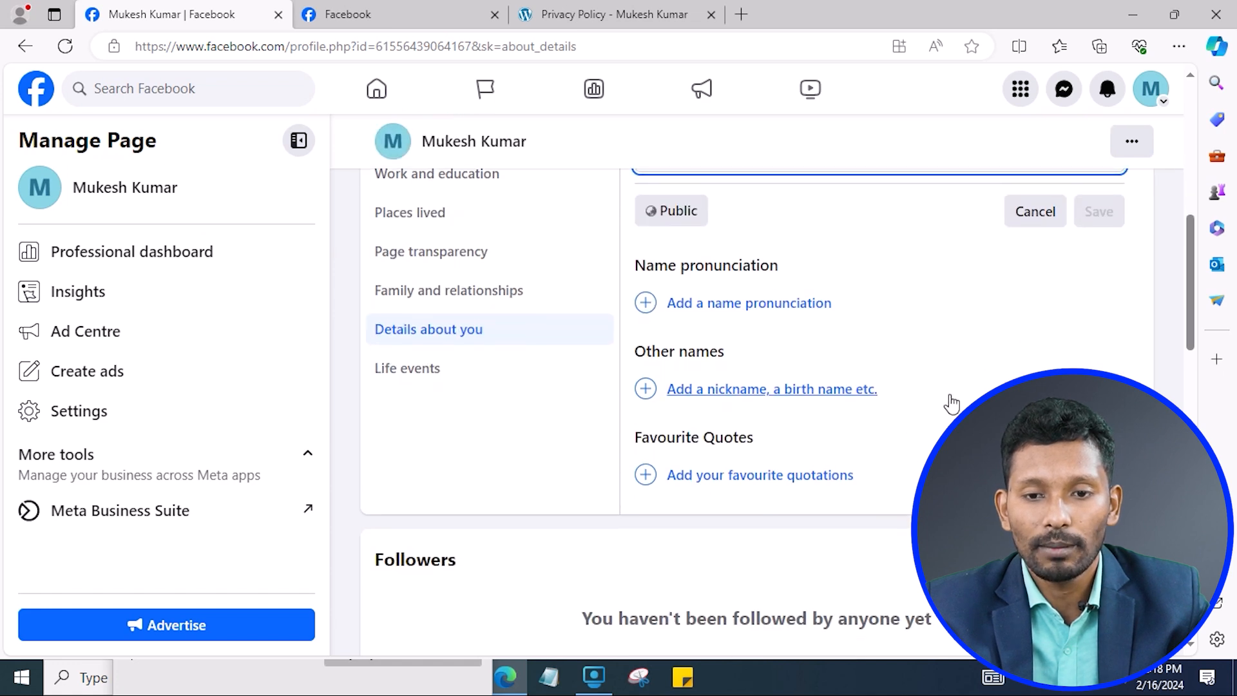
click(434, 276)
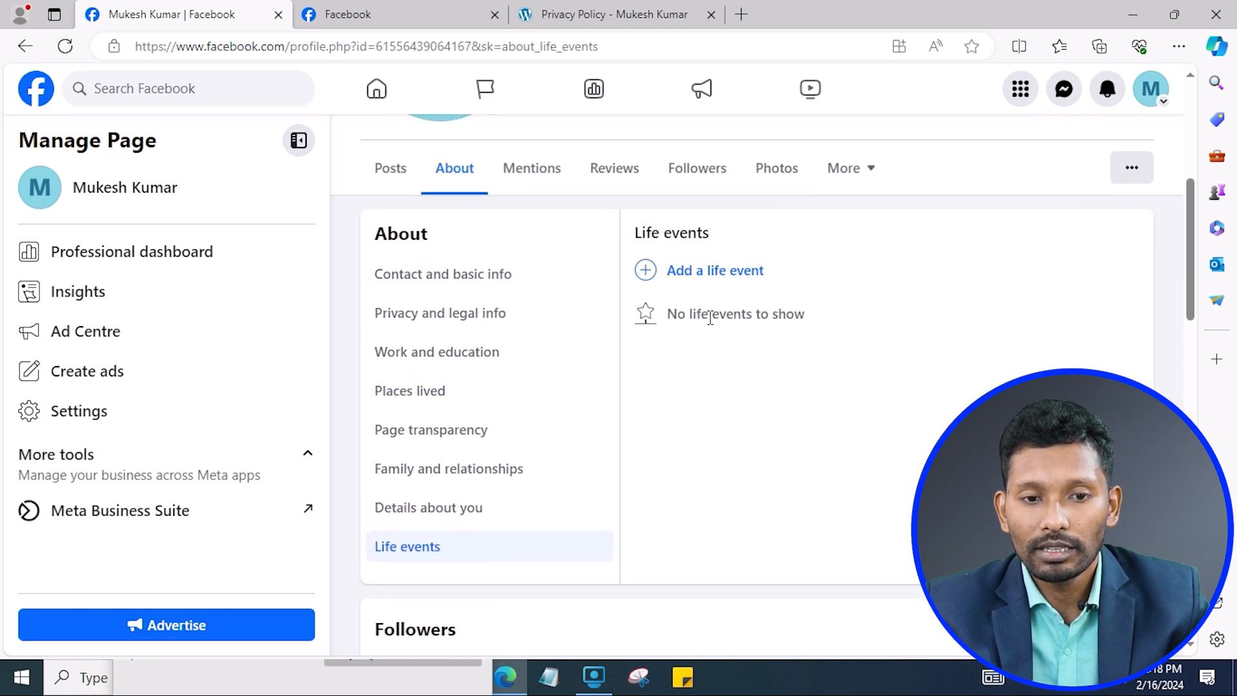
scroll(570, 340, up, 4)
Look over the Page's Mentions and Posts tabs, then open Settings from the Manage Page sidebar.
scroll(745, 372, down, 2)
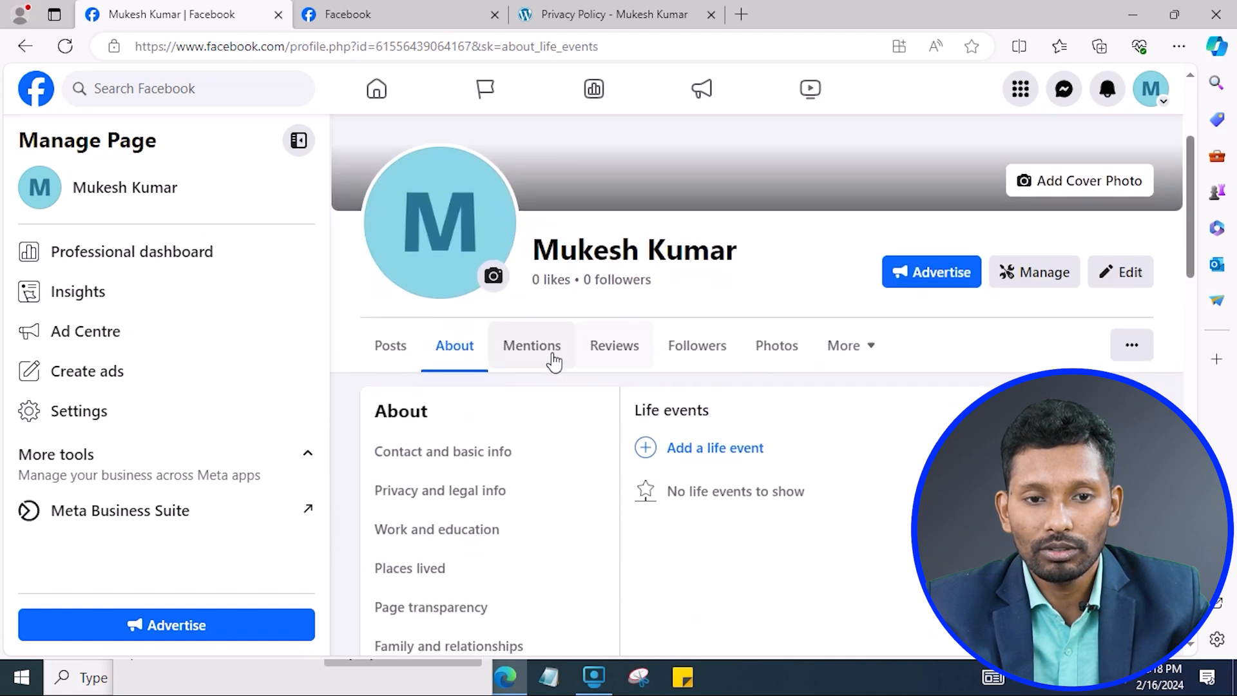
click(532, 348)
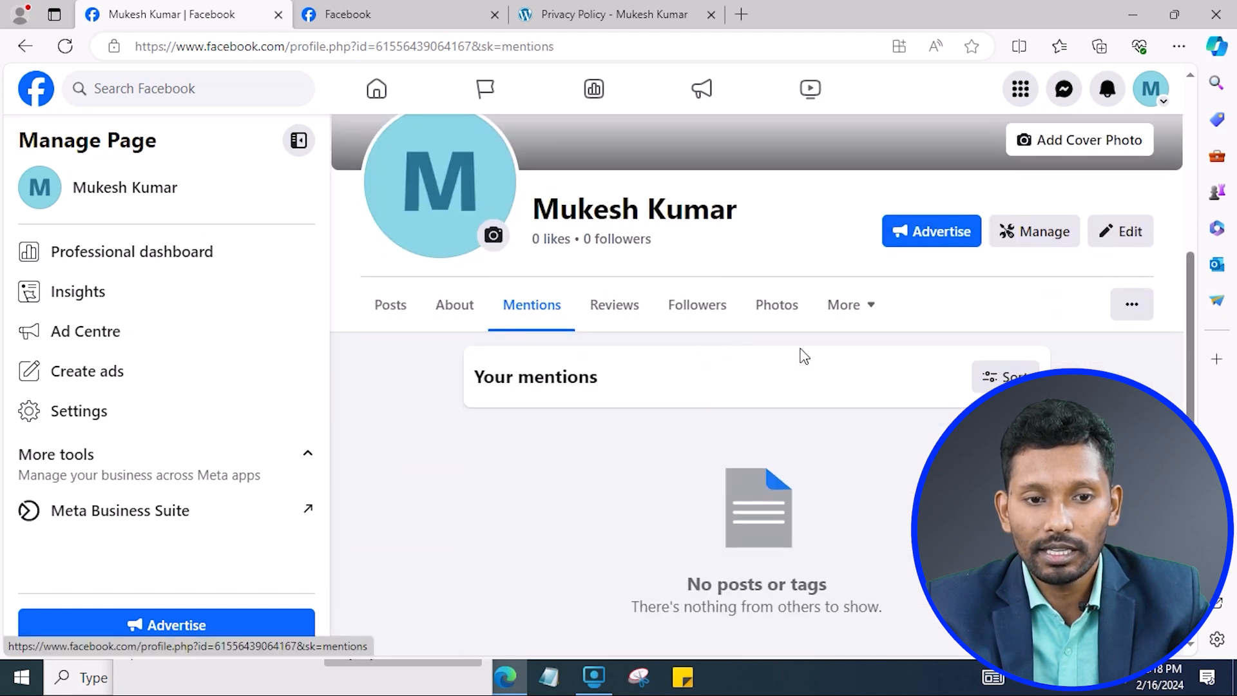
click(387, 313)
scroll(613, 330, down, 5)
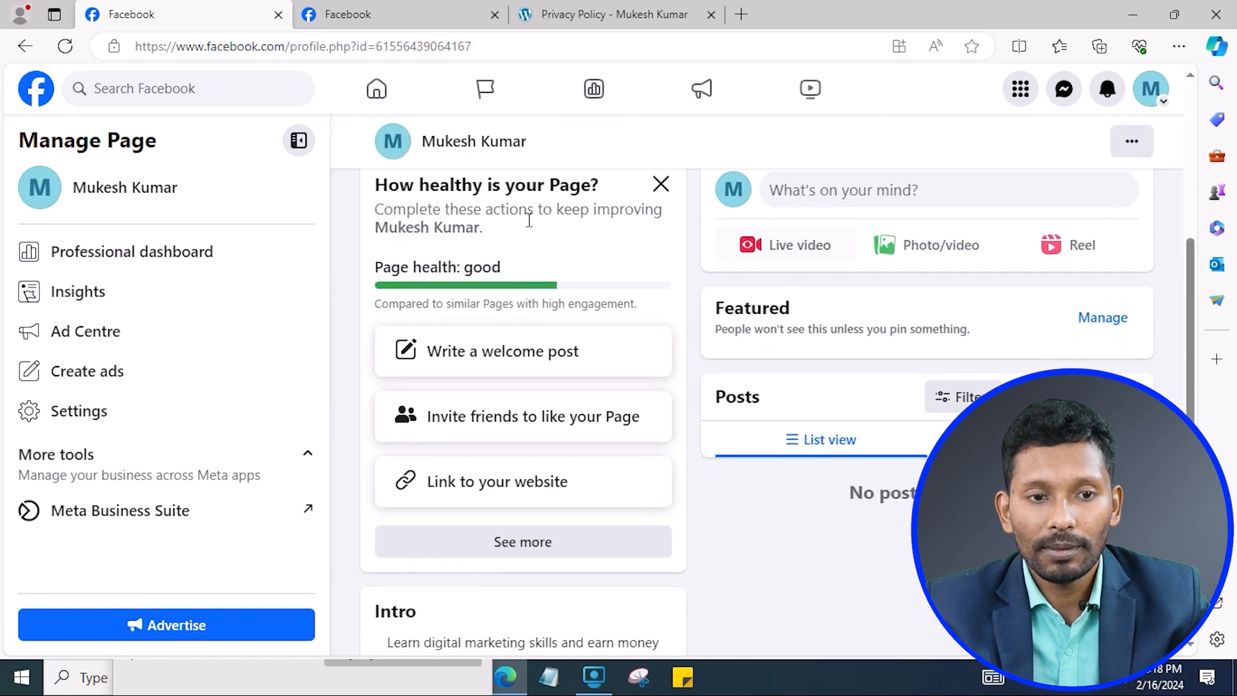
scroll(645, 284, up, 4)
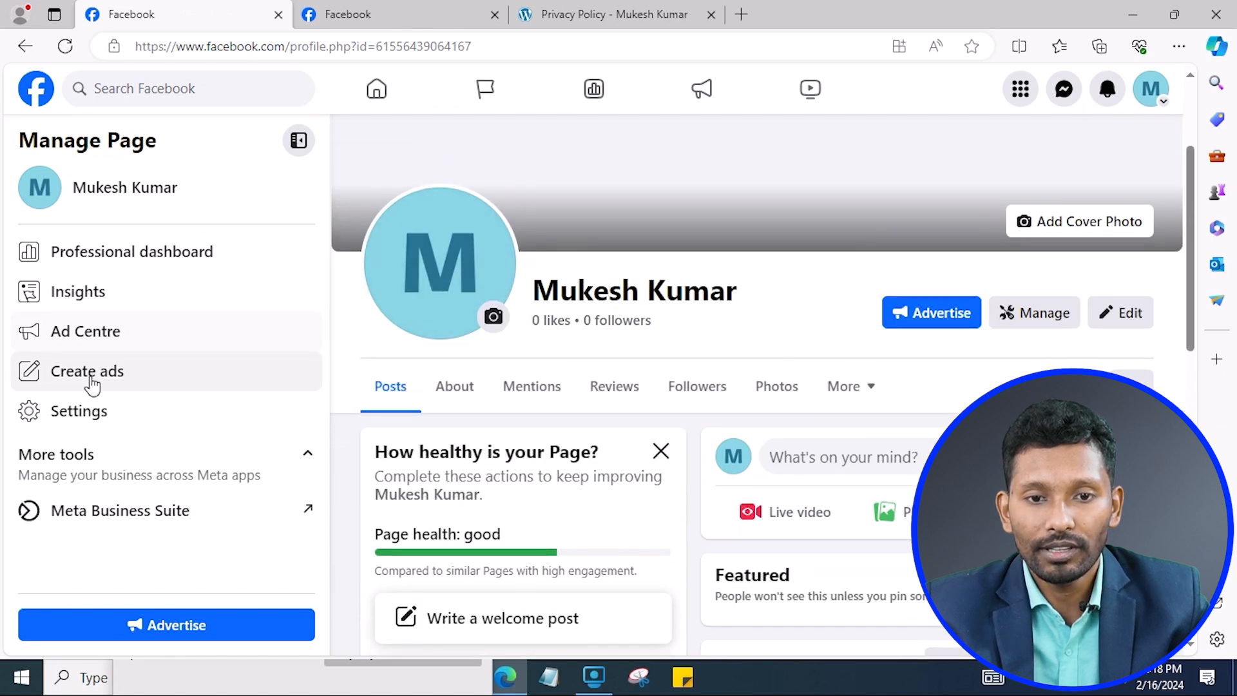
click(97, 413)
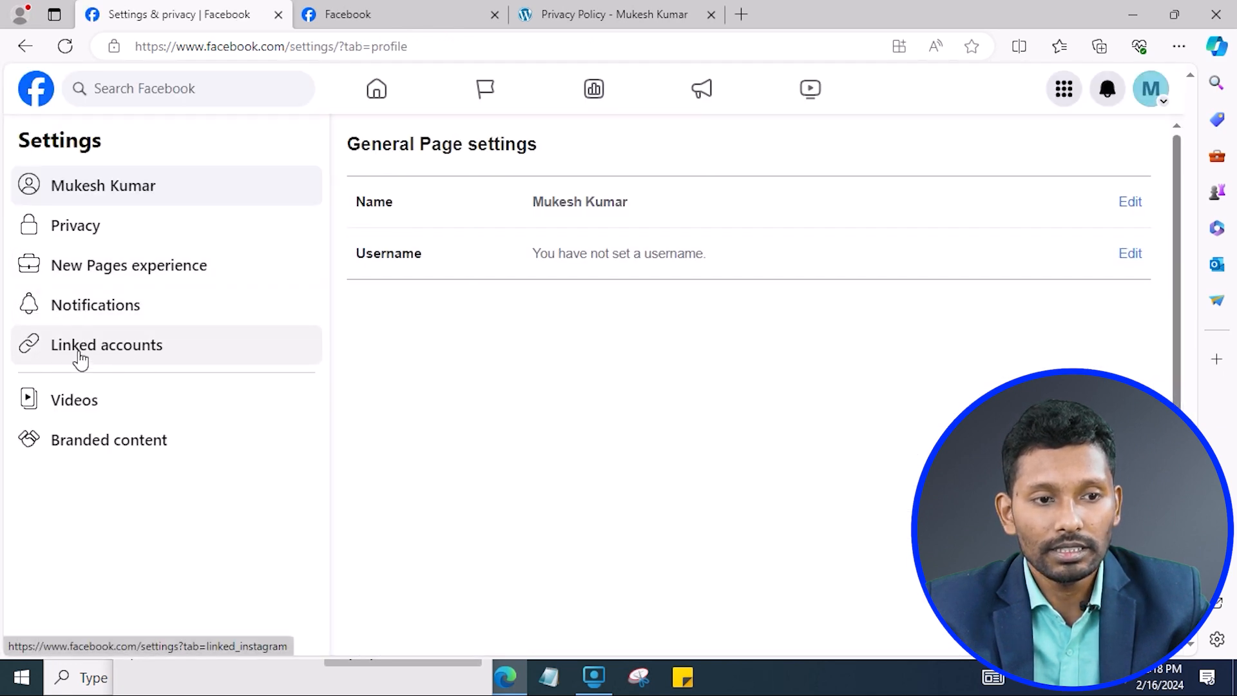
Open Linked accounts and compare the WhatsApp phone-number option with the Instagram linking options.
click(78, 354)
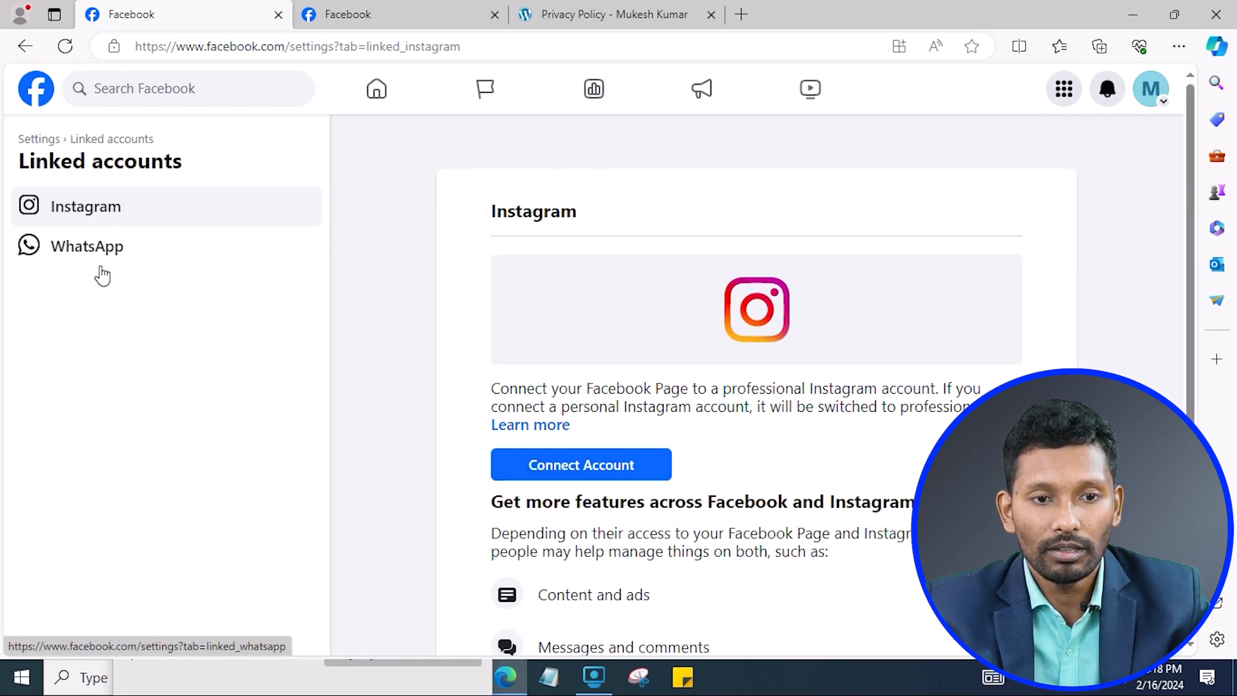
click(120, 261)
click(701, 362)
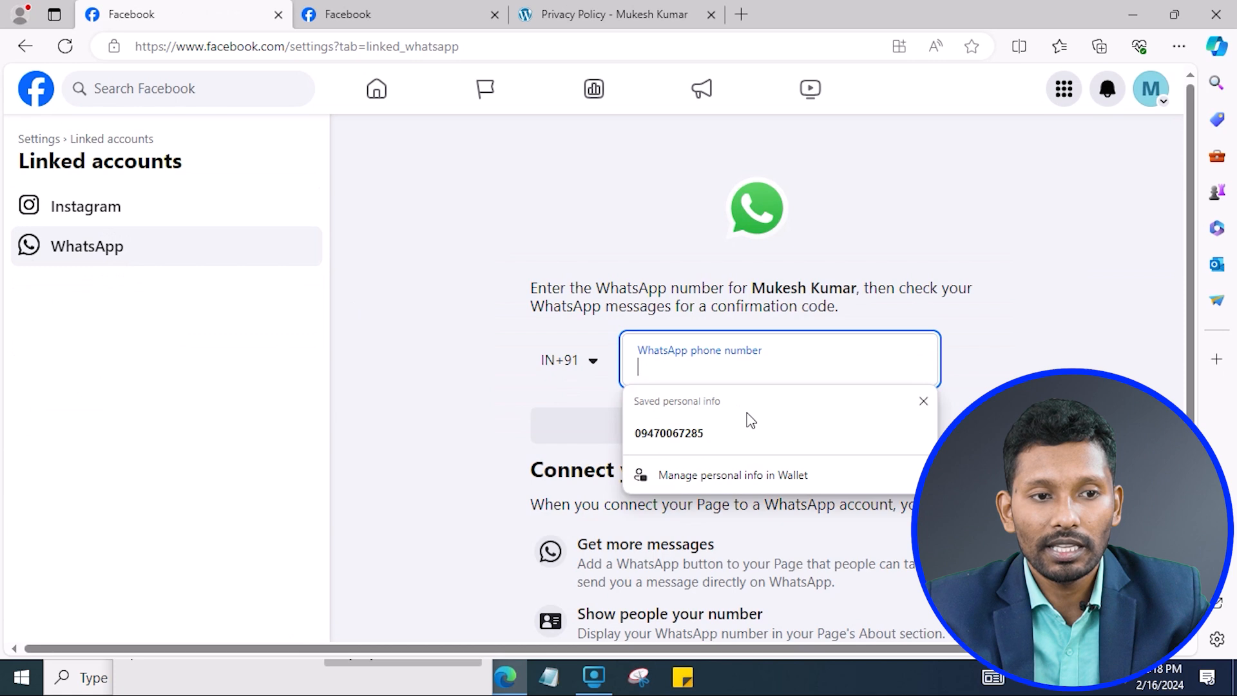
click(191, 220)
scroll(636, 341, down, 3)
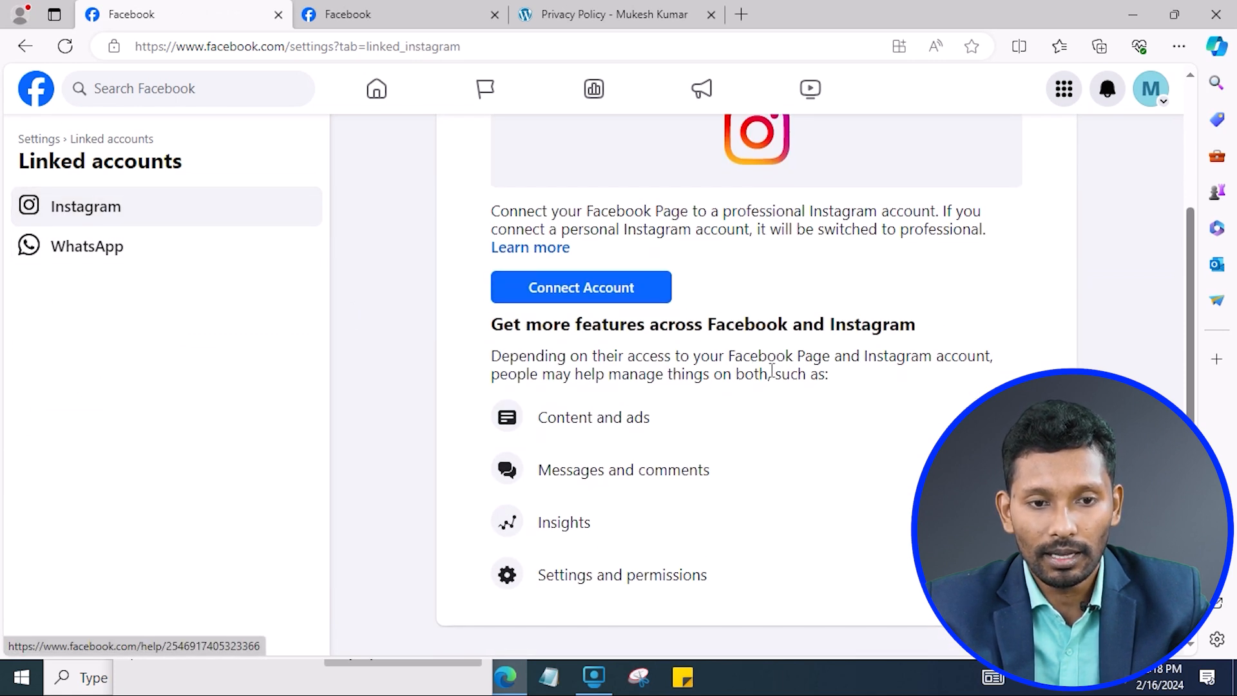
scroll(772, 367, up, 3)
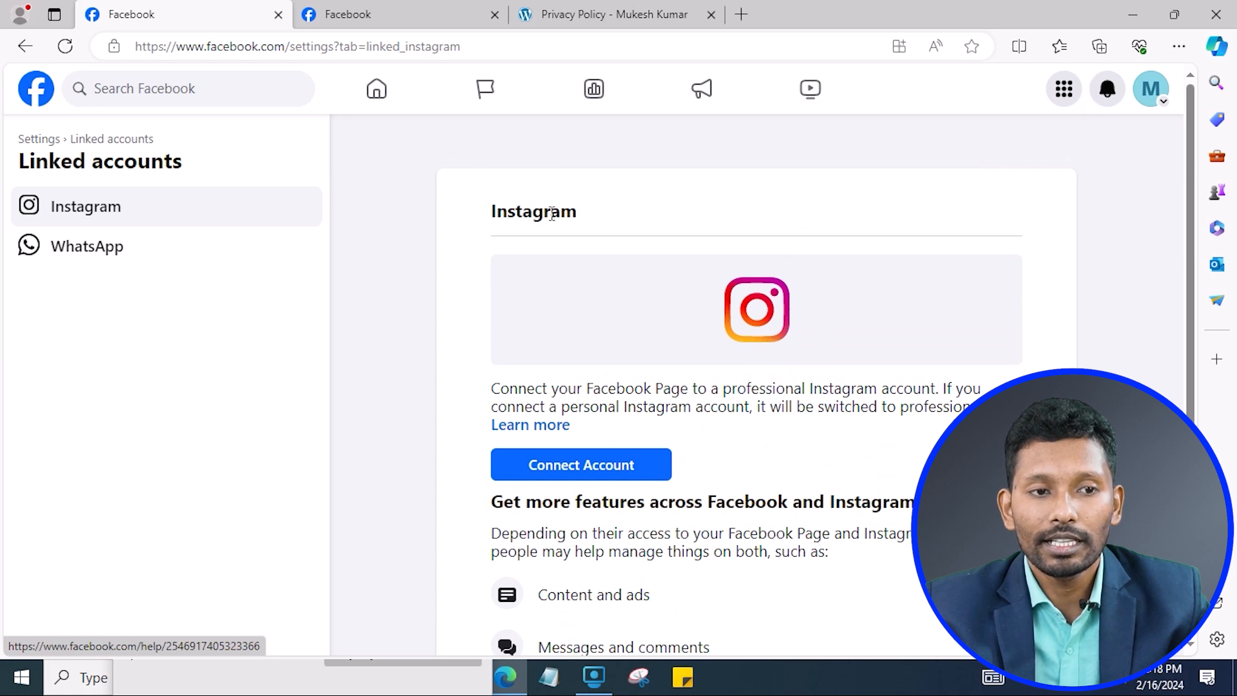
Recheck the Instagram and WhatsApp linking pages, ending on WhatsApp, then show the Pages you manage list.
double_click(552, 214)
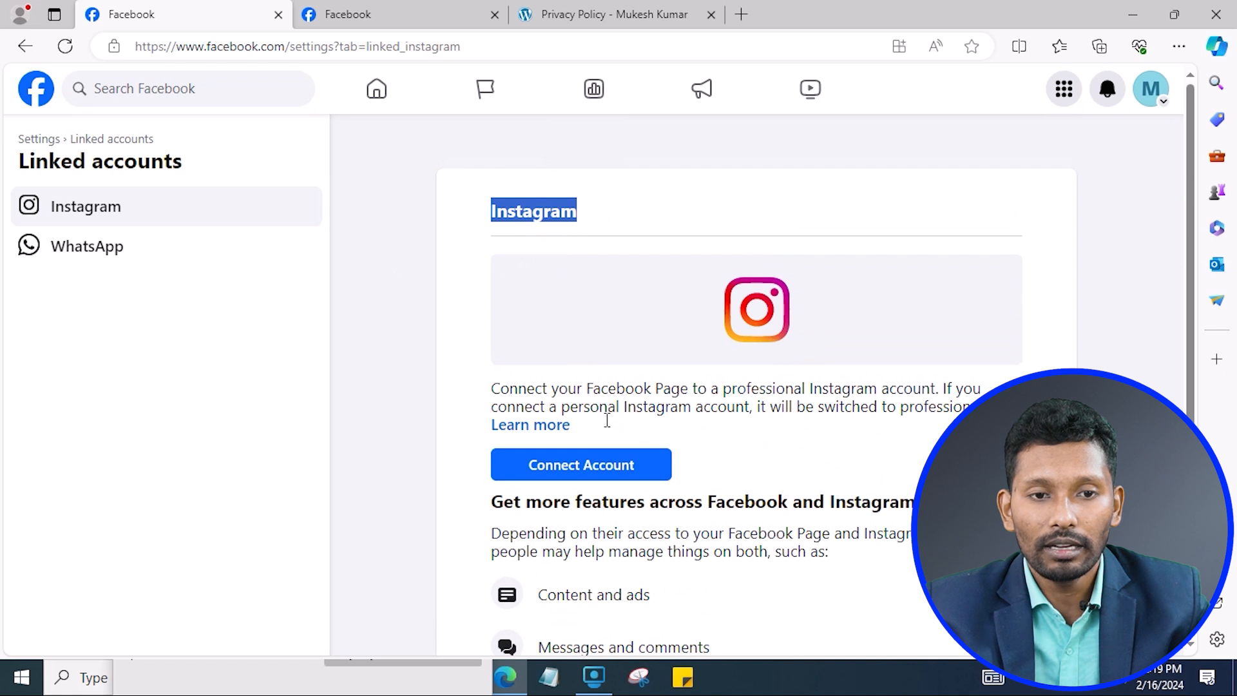
click(538, 216)
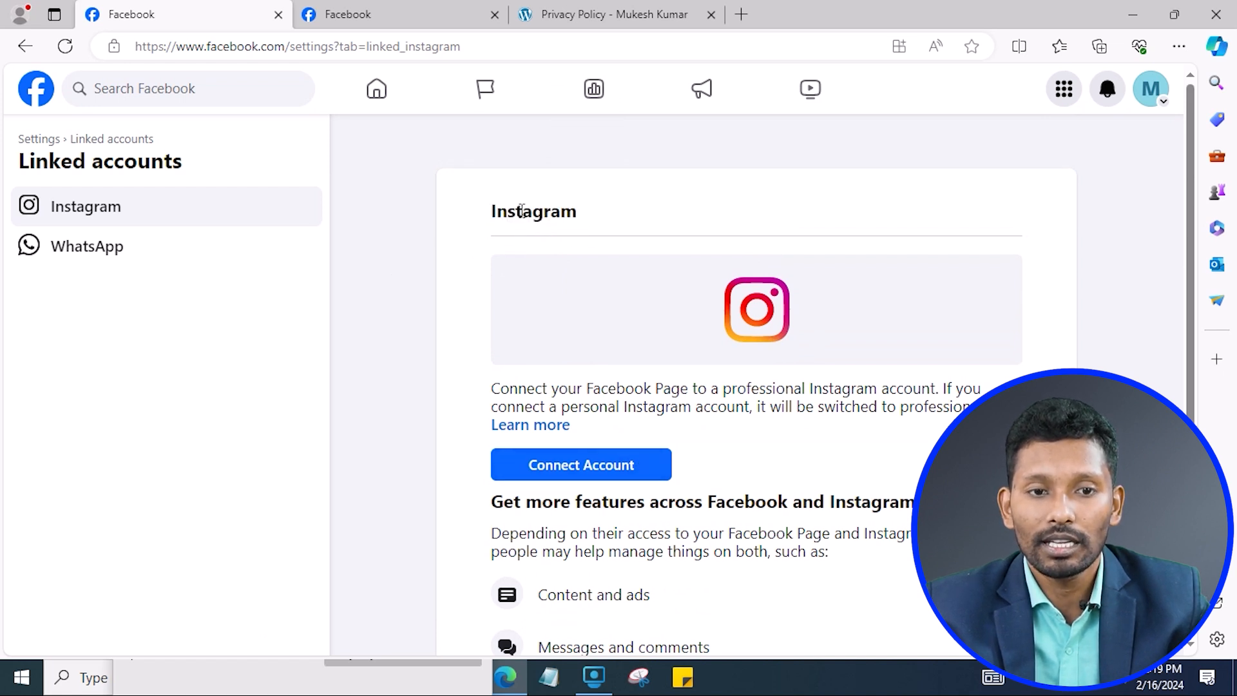
double_click(522, 212)
click(505, 228)
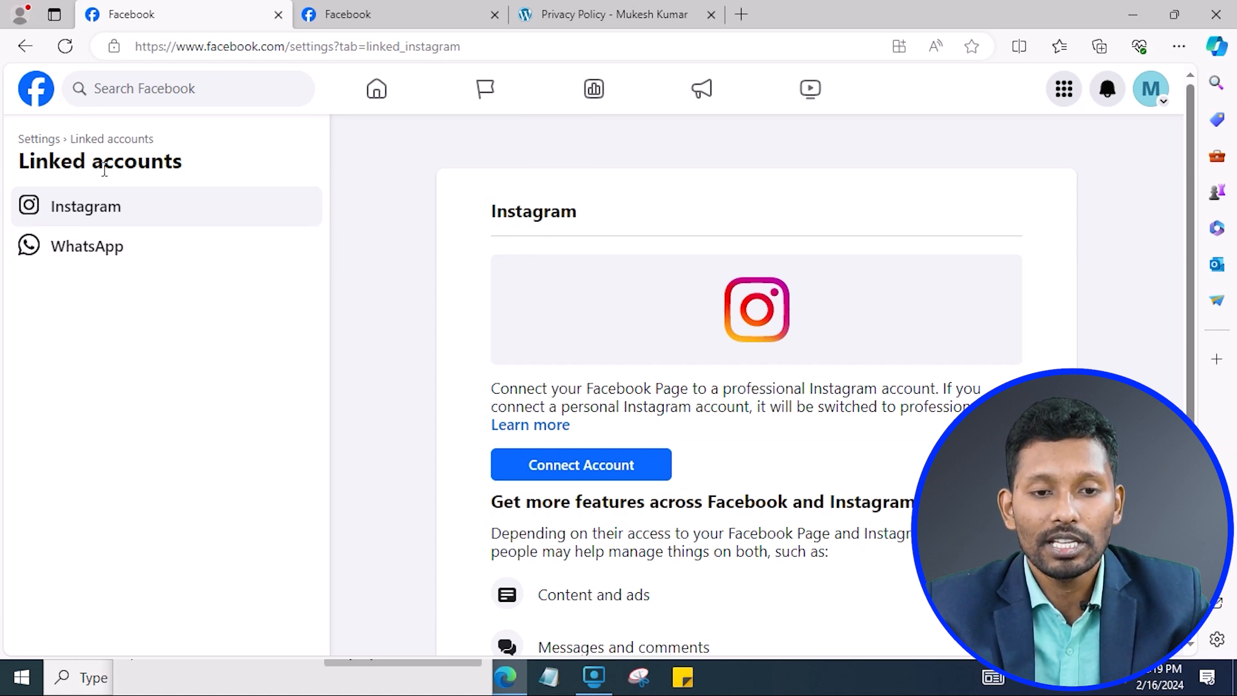
click(121, 253)
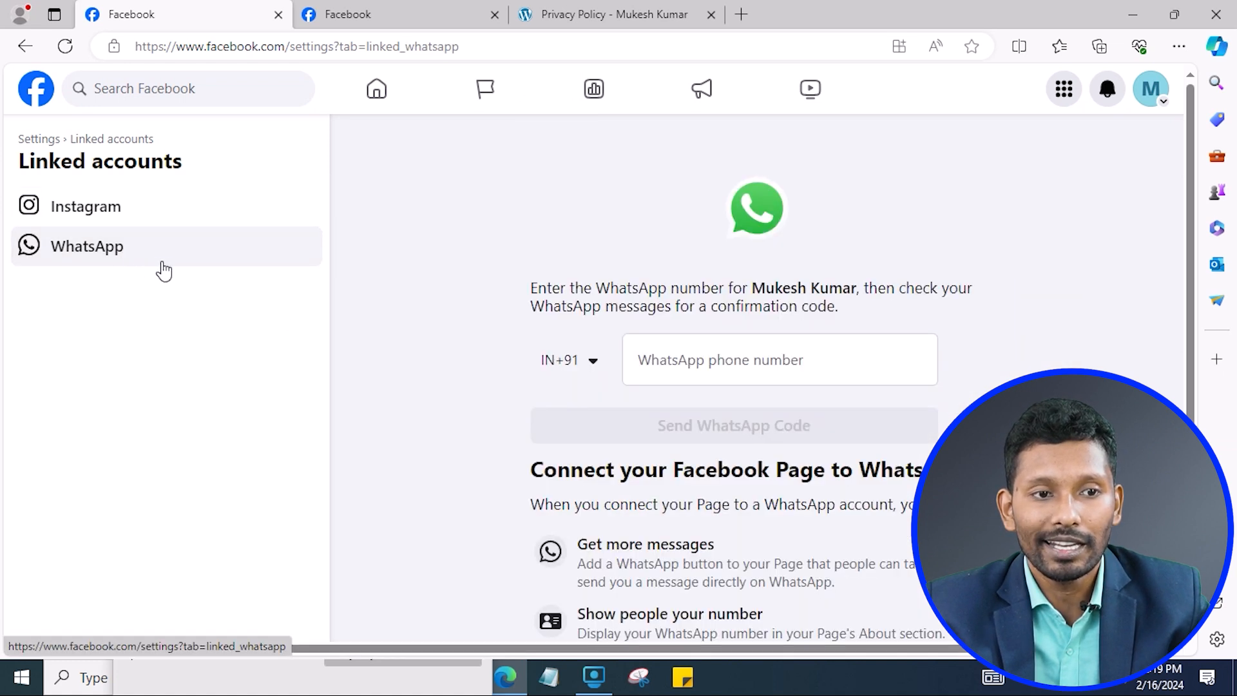
click(146, 225)
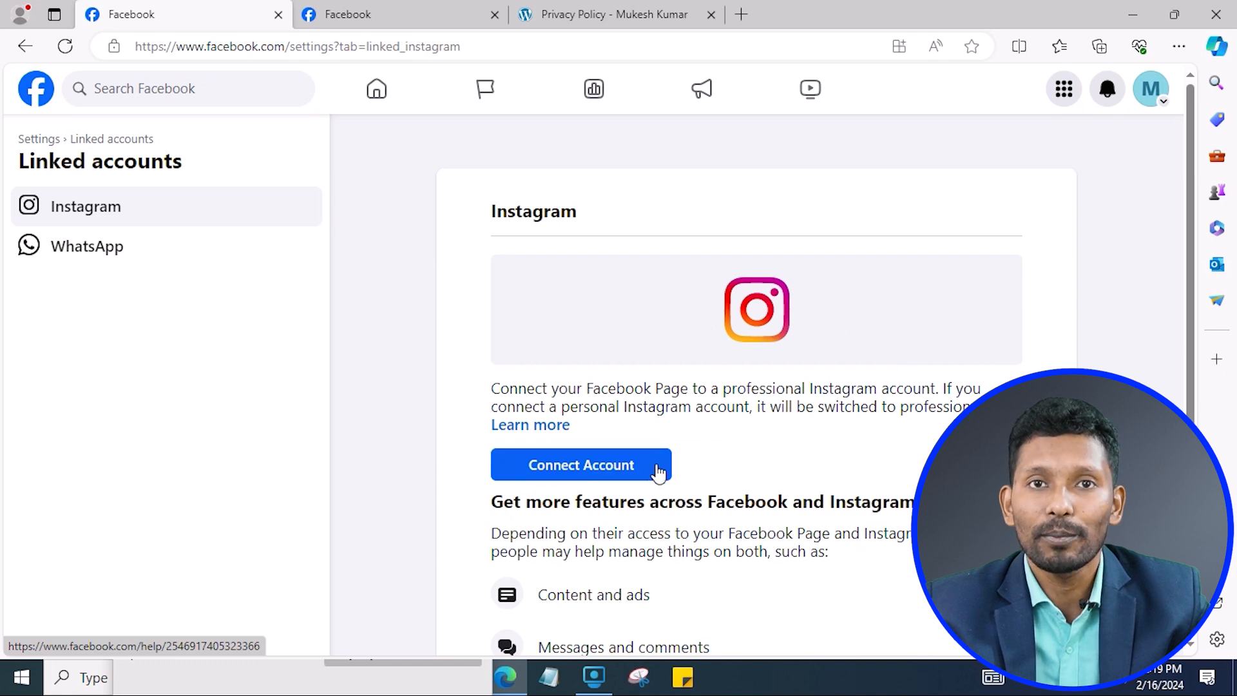
scroll(629, 464, down, 3)
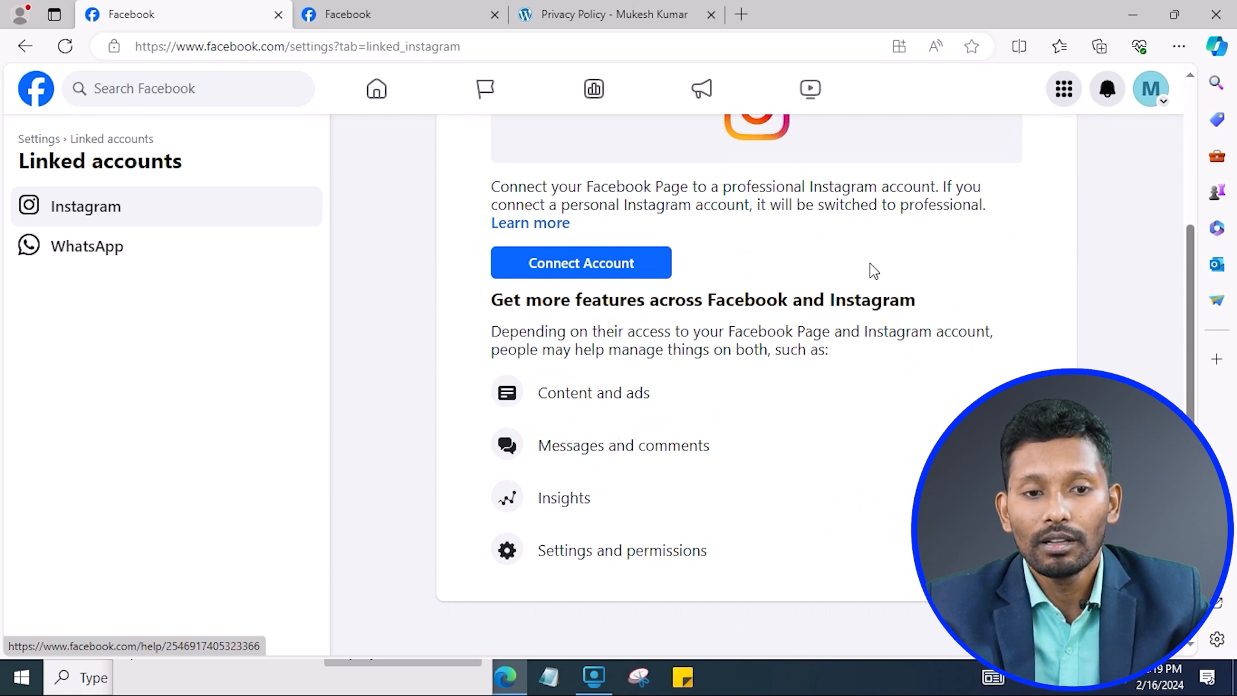
scroll(874, 271, up, 3)
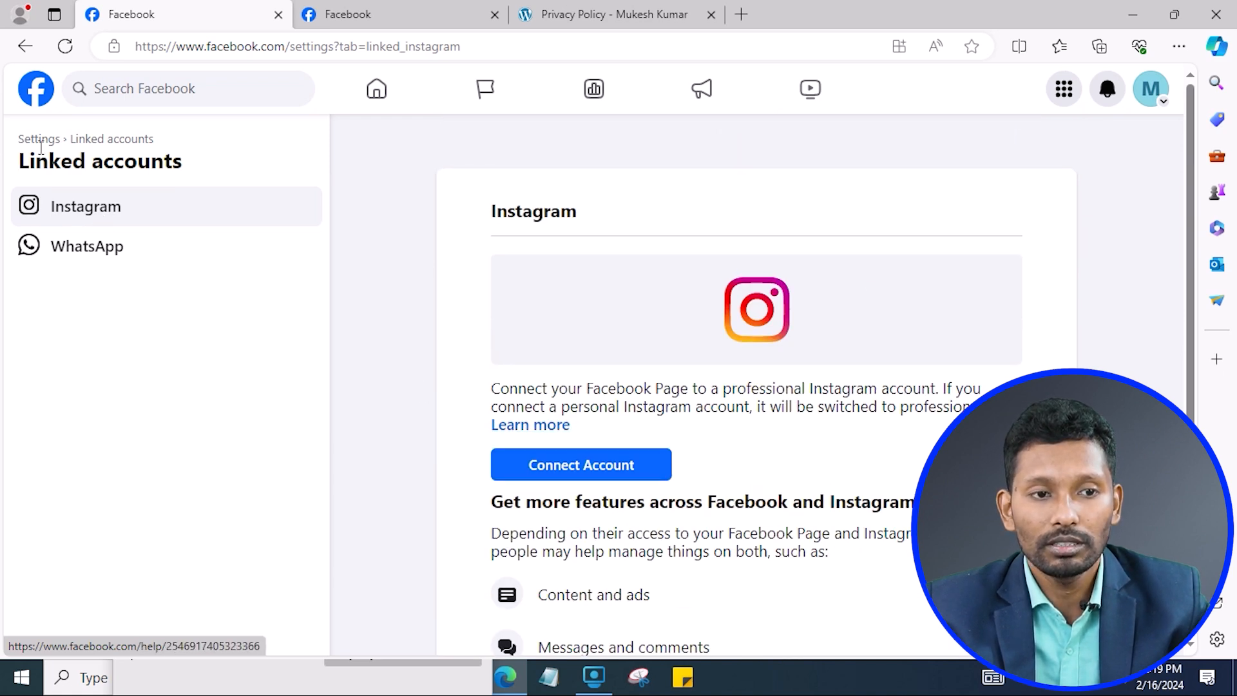
click(87, 246)
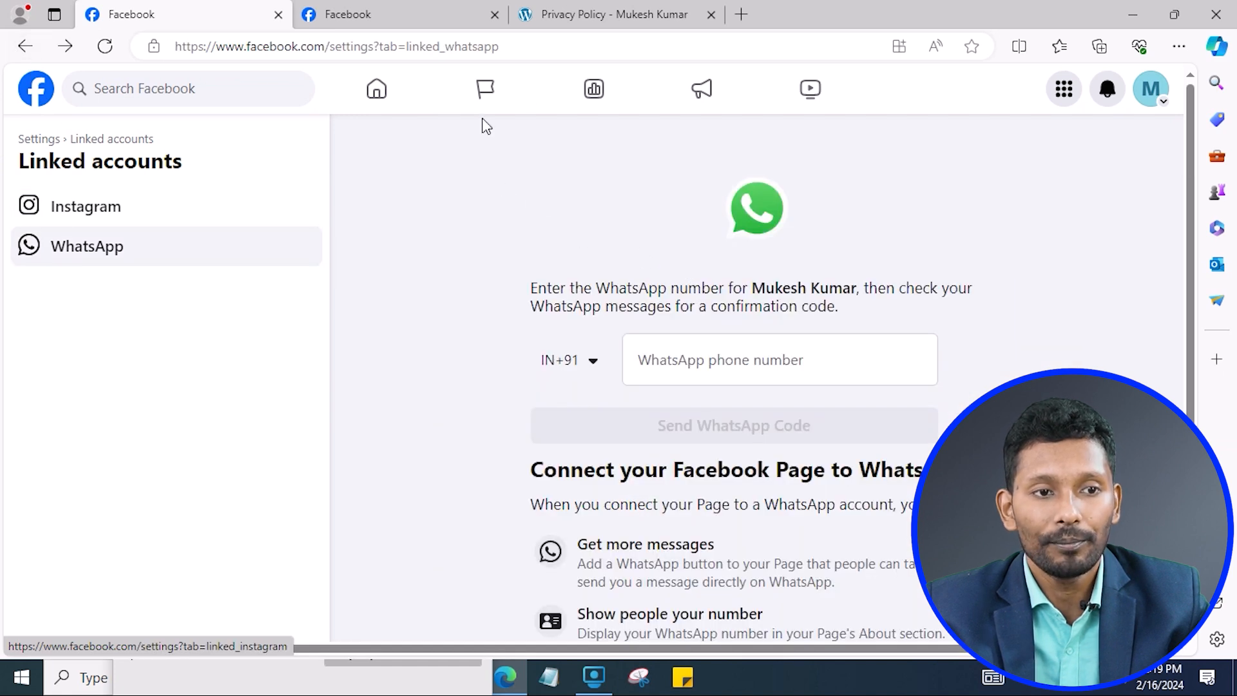
click(485, 90)
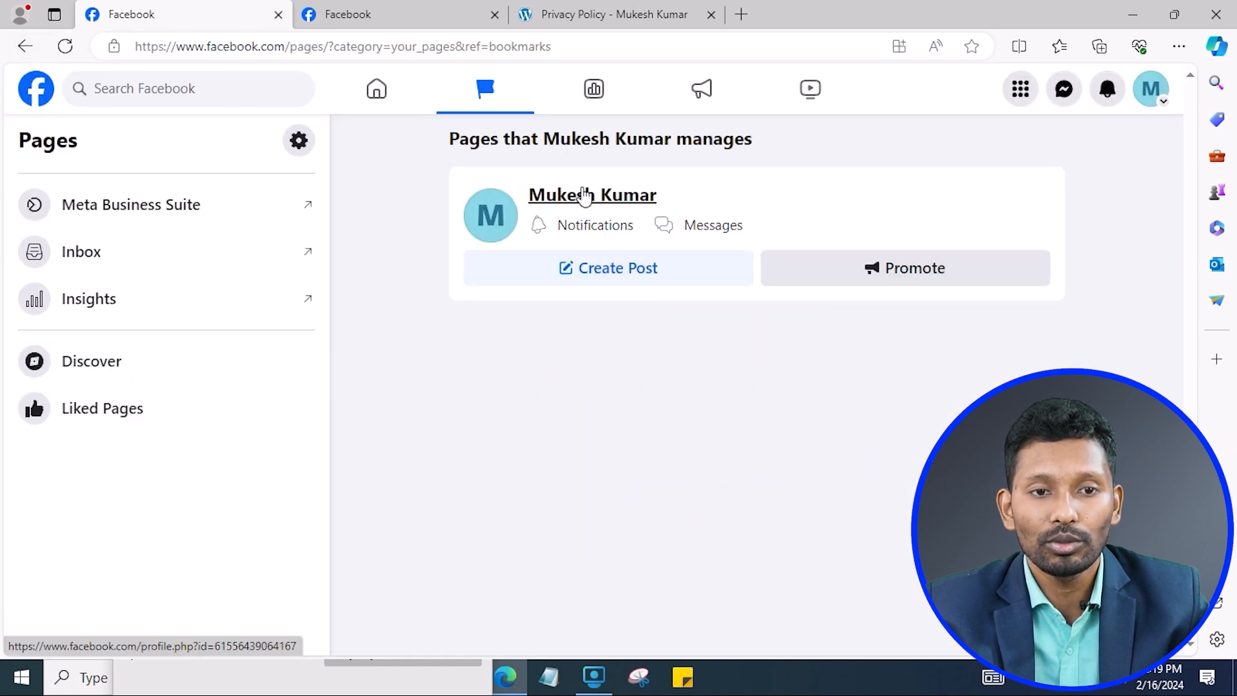
click(585, 196)
scroll(699, 232, down, 6)
scroll(599, 364, up, 6)
scroll(602, 342, down, 6)
scroll(602, 343, up, 6)
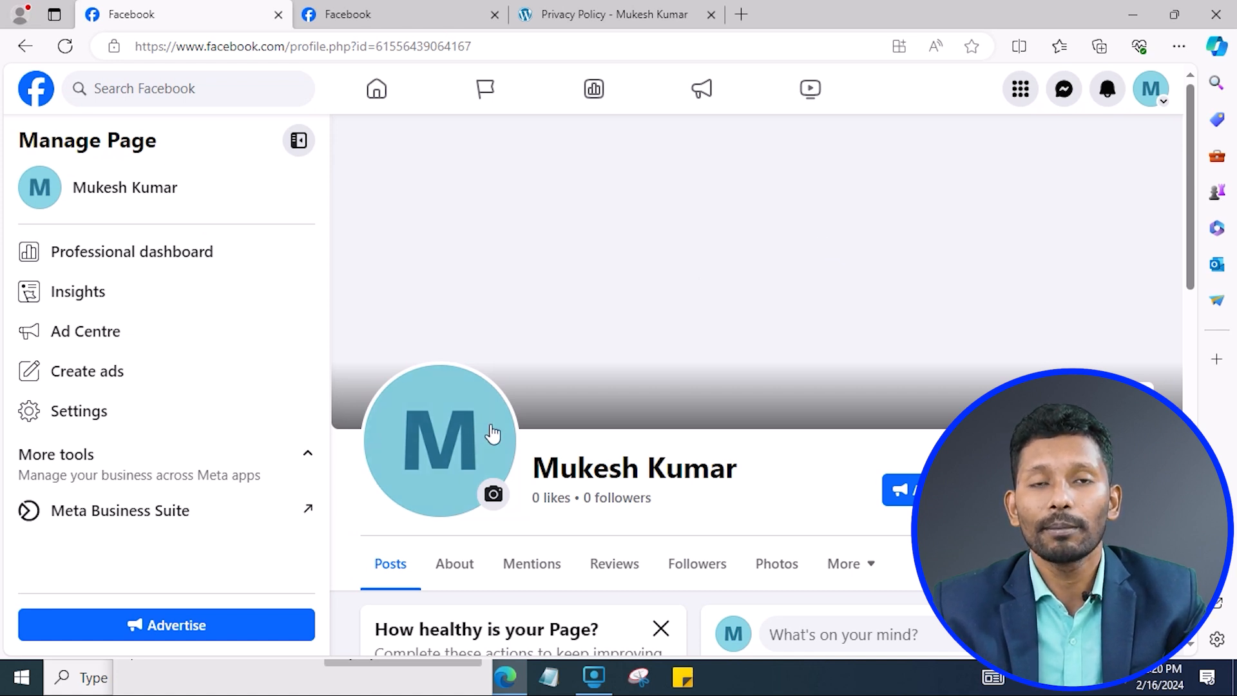
click(206, 521)
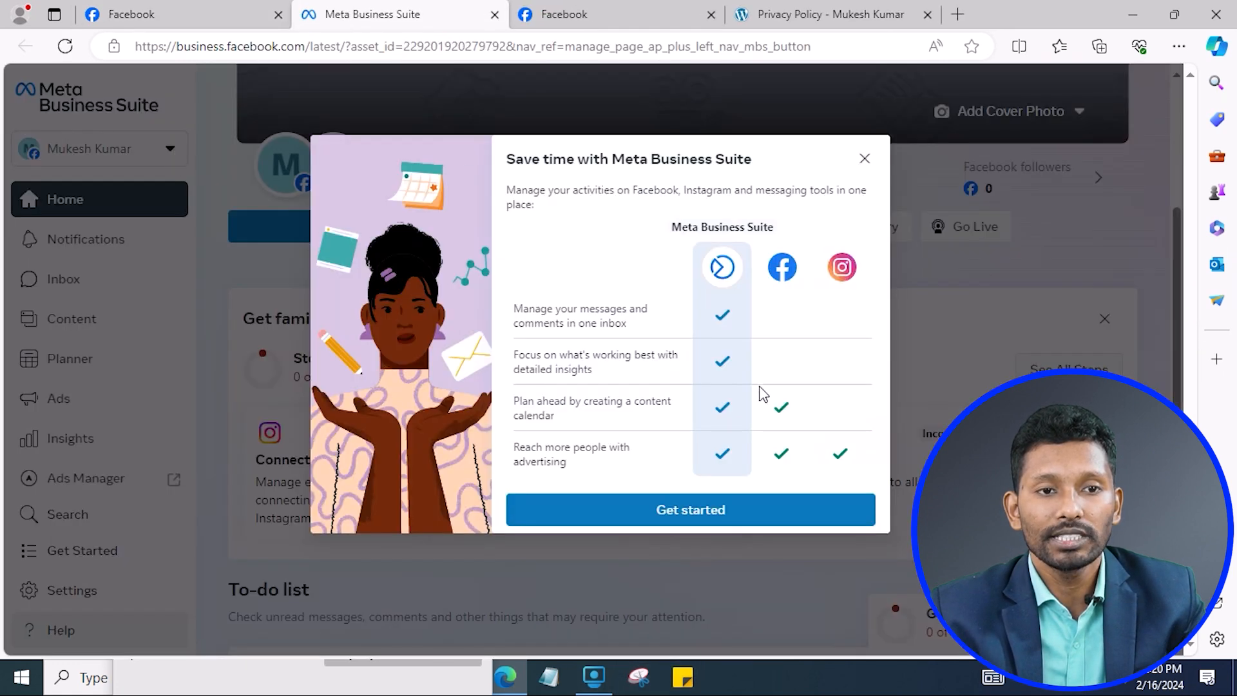
Dismiss the Business Suite welcome overview, open the Inbox, and view Messenger and Instagram messages.
click(864, 158)
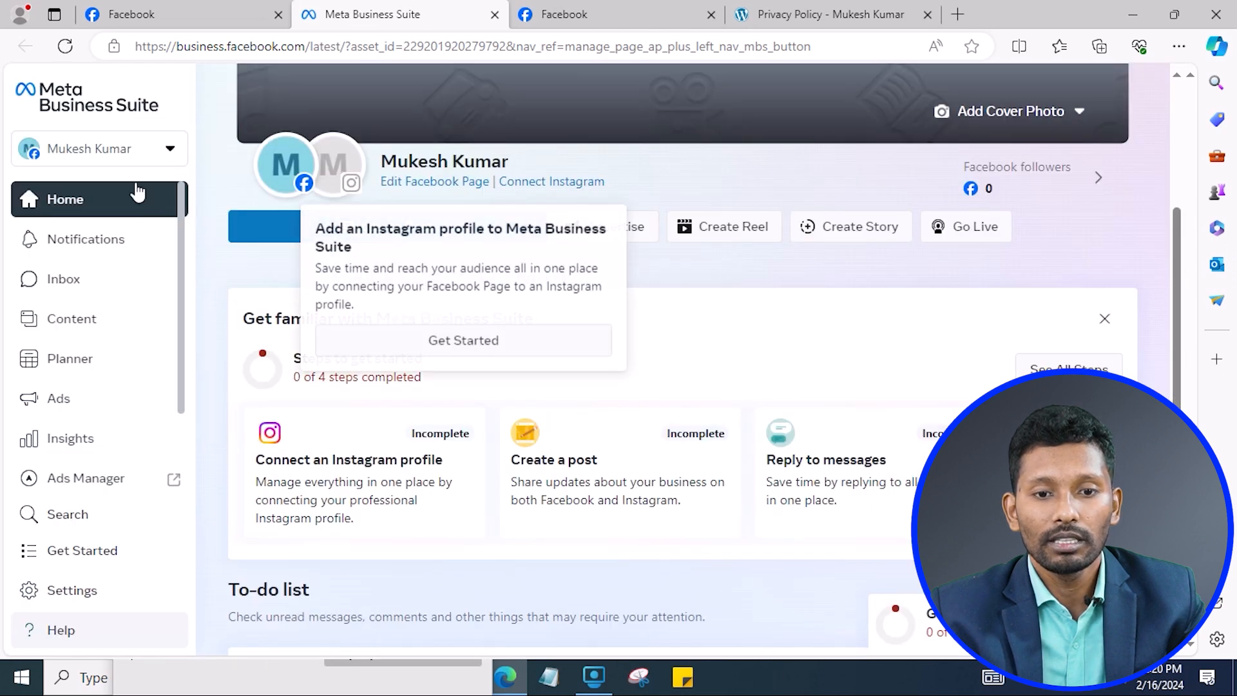
click(88, 283)
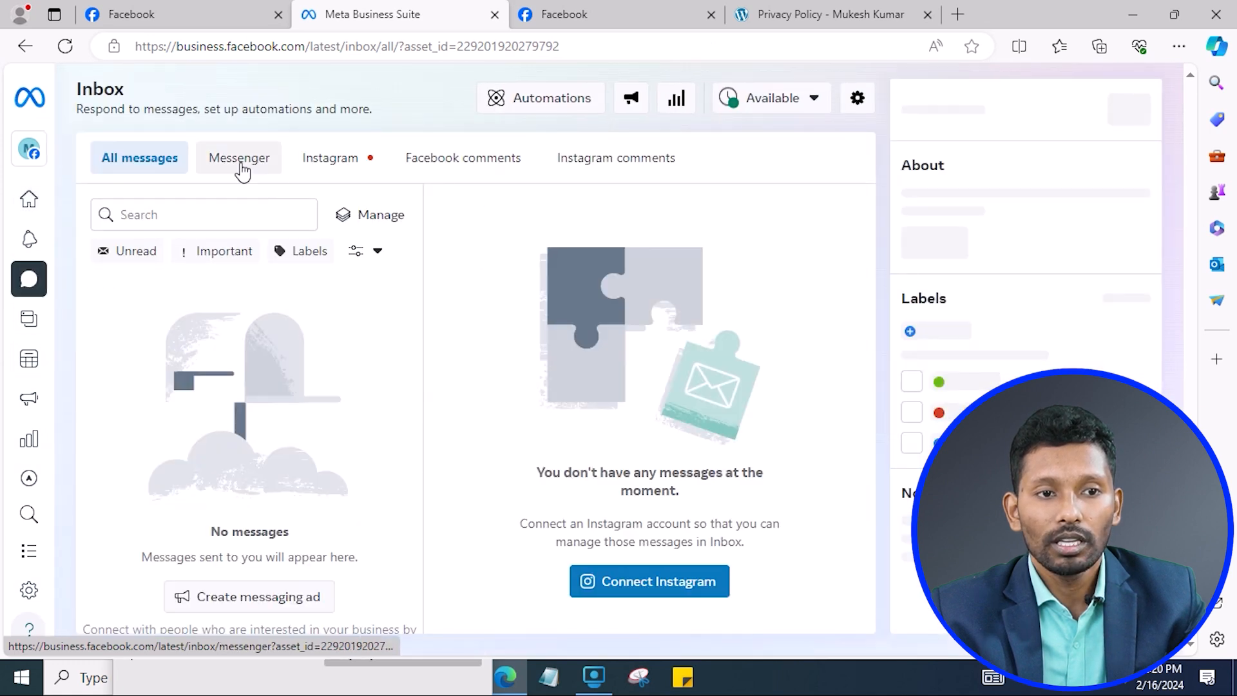
click(242, 169)
click(352, 166)
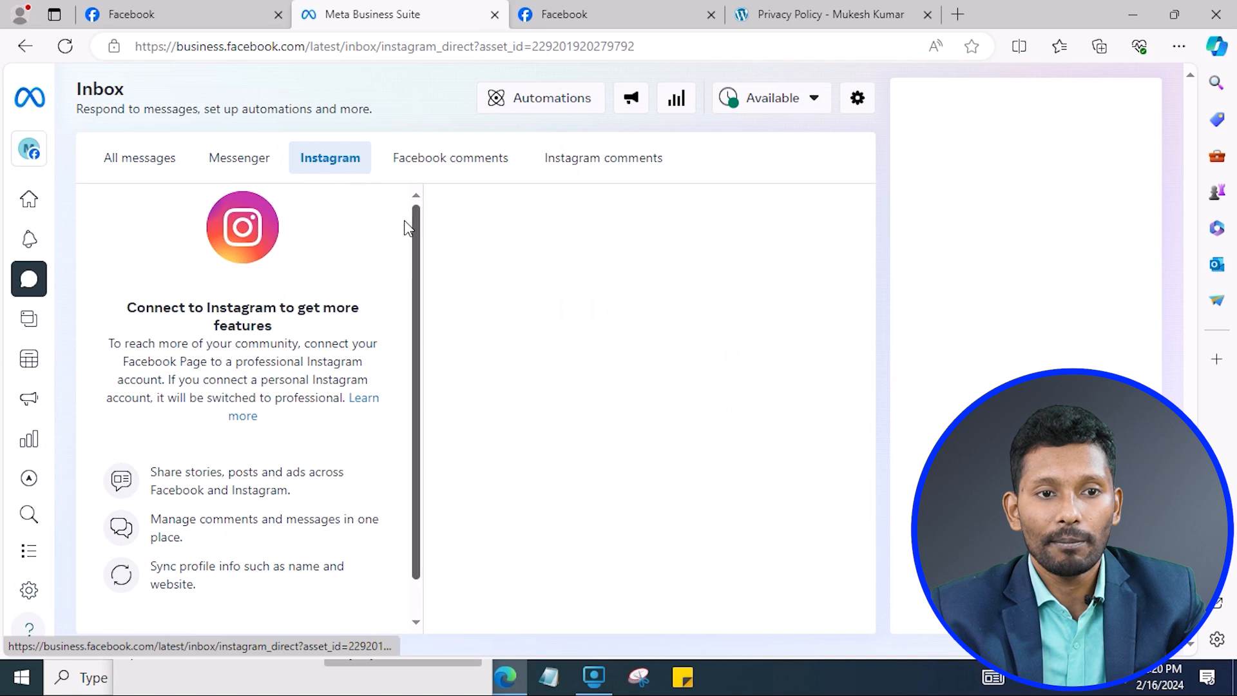
Check the Facebook comments and Instagram comments tabs, then return to All messages.
scroll(290, 383, down, 2)
scroll(310, 341, up, 2)
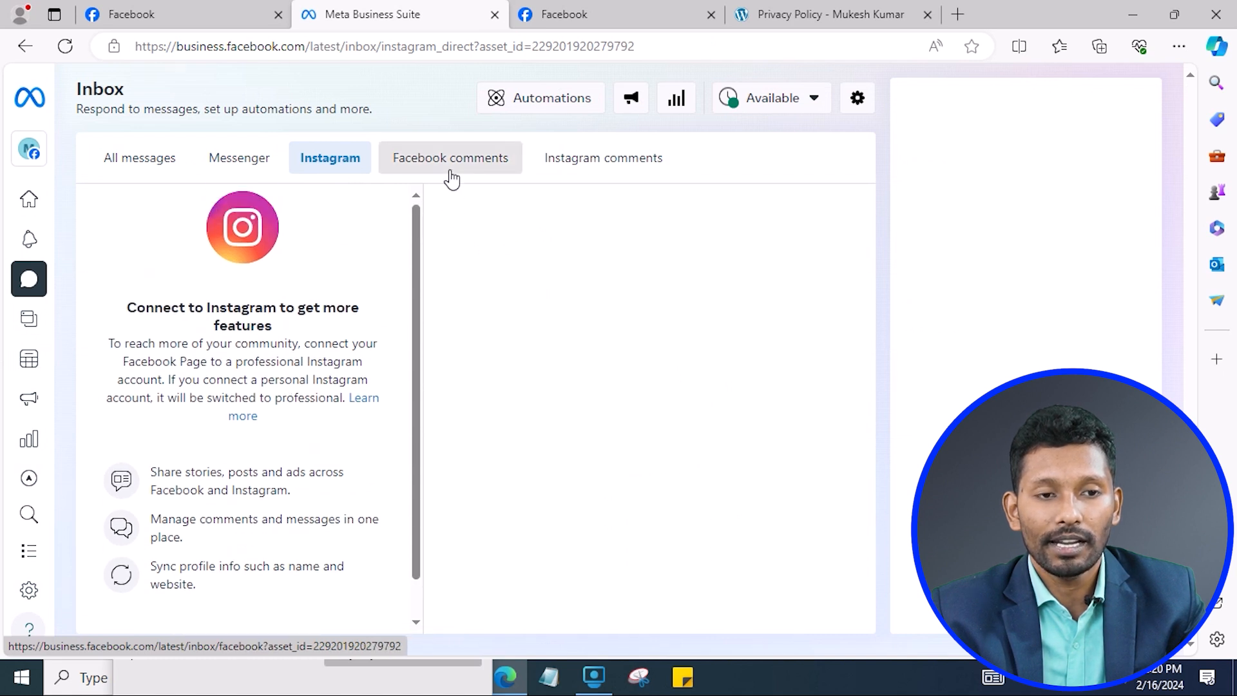
click(452, 179)
click(567, 166)
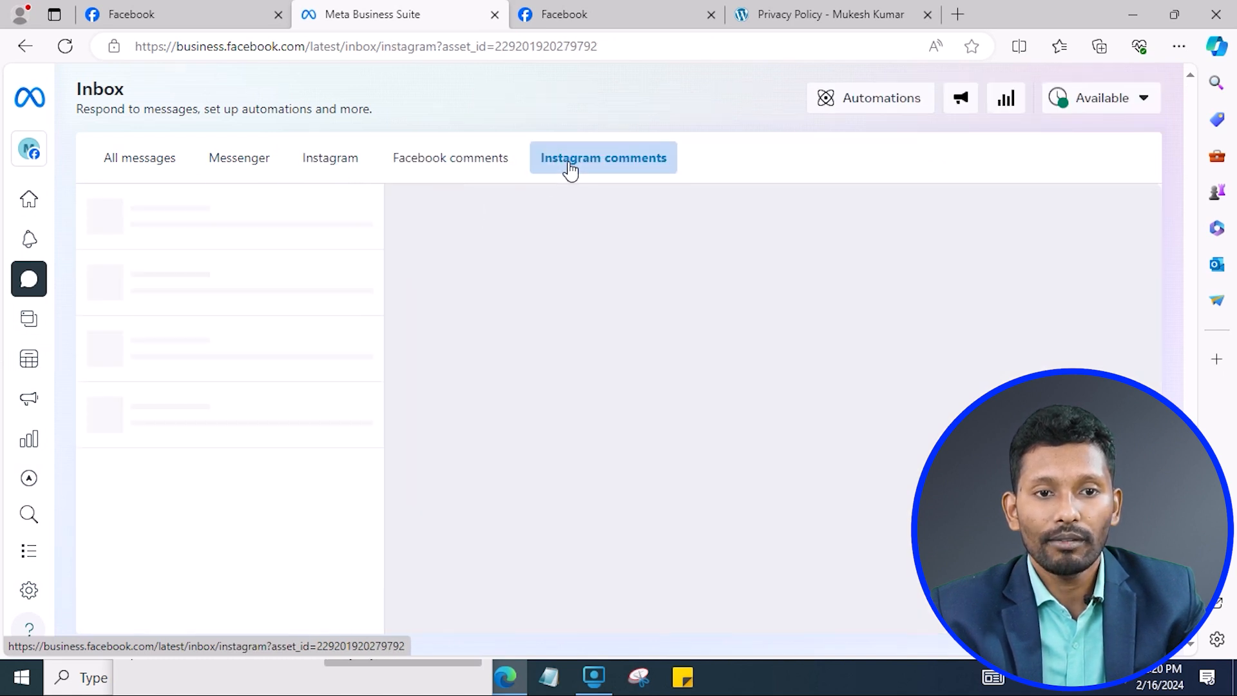
click(298, 169)
click(119, 158)
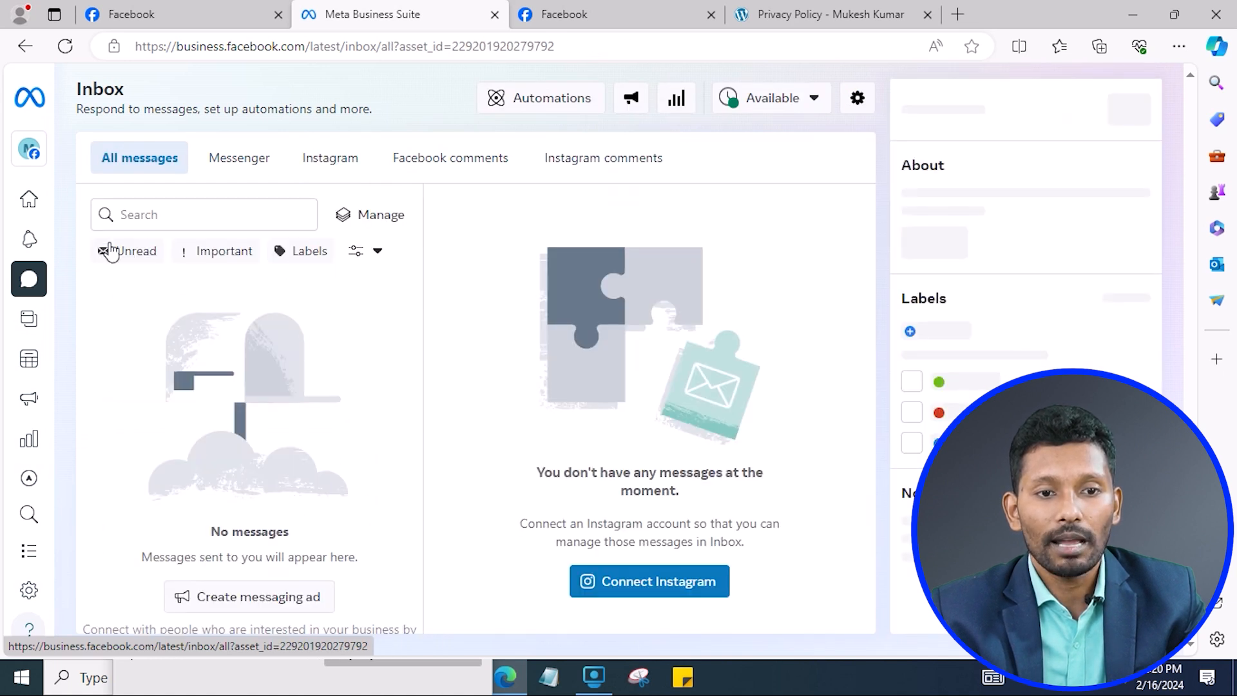
mouse_move(39, 161)
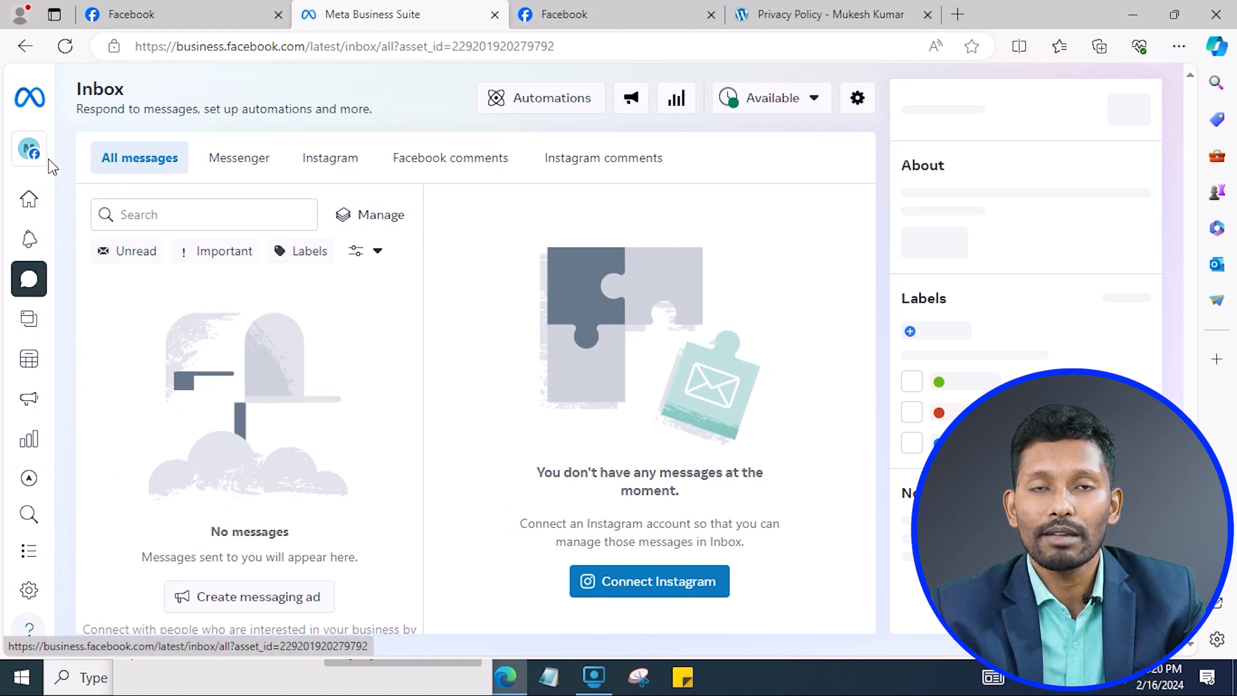
mouse_move(43, 412)
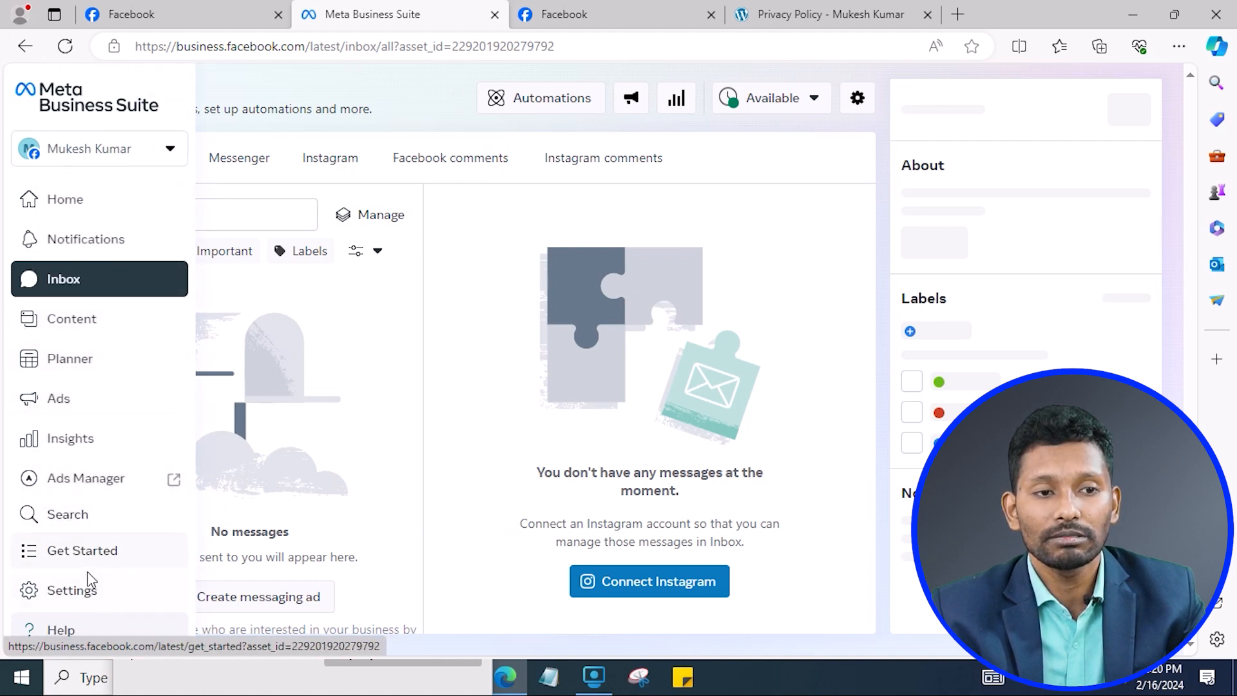
Look over the Get started guide and the All tools list, then close the list.
click(115, 554)
scroll(530, 348, down, 10)
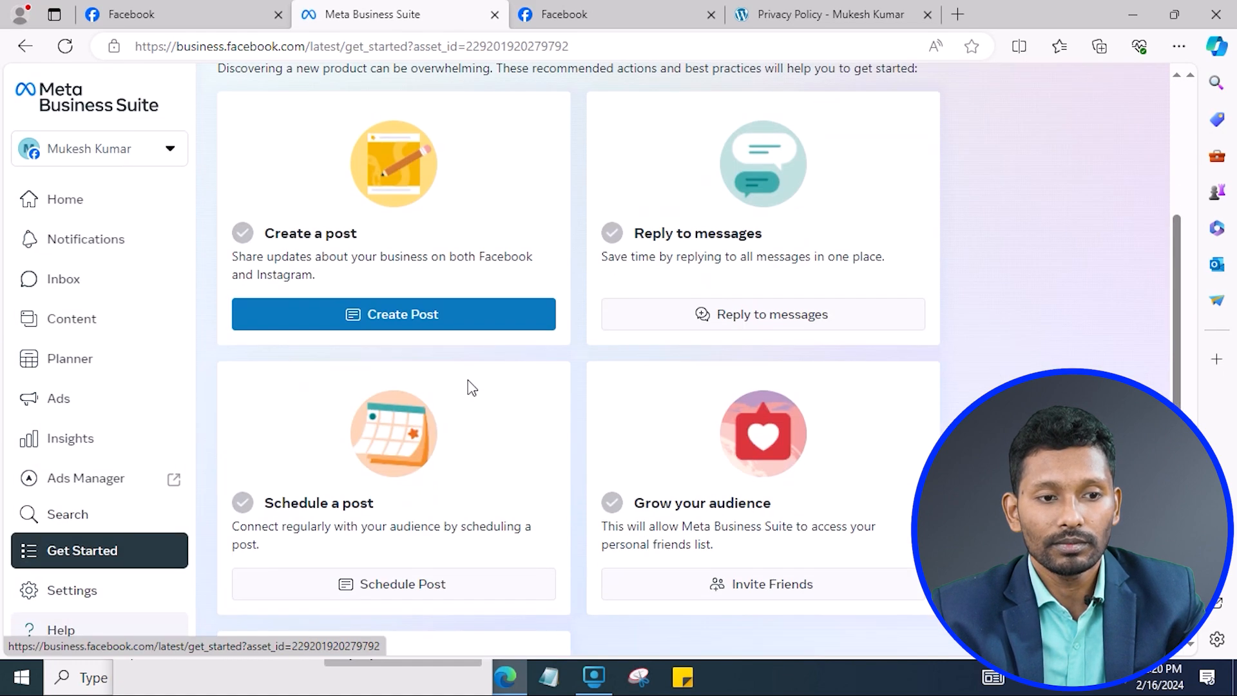
scroll(513, 480, up, 10)
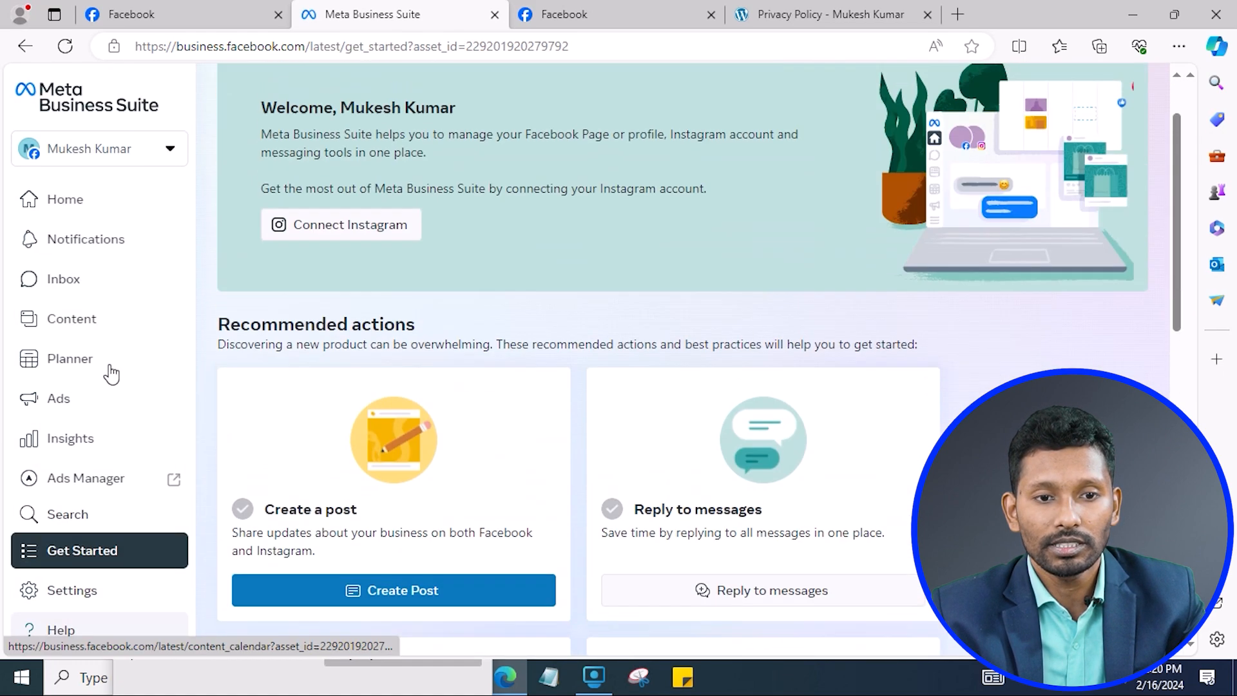
scroll(100, 490, down, 2)
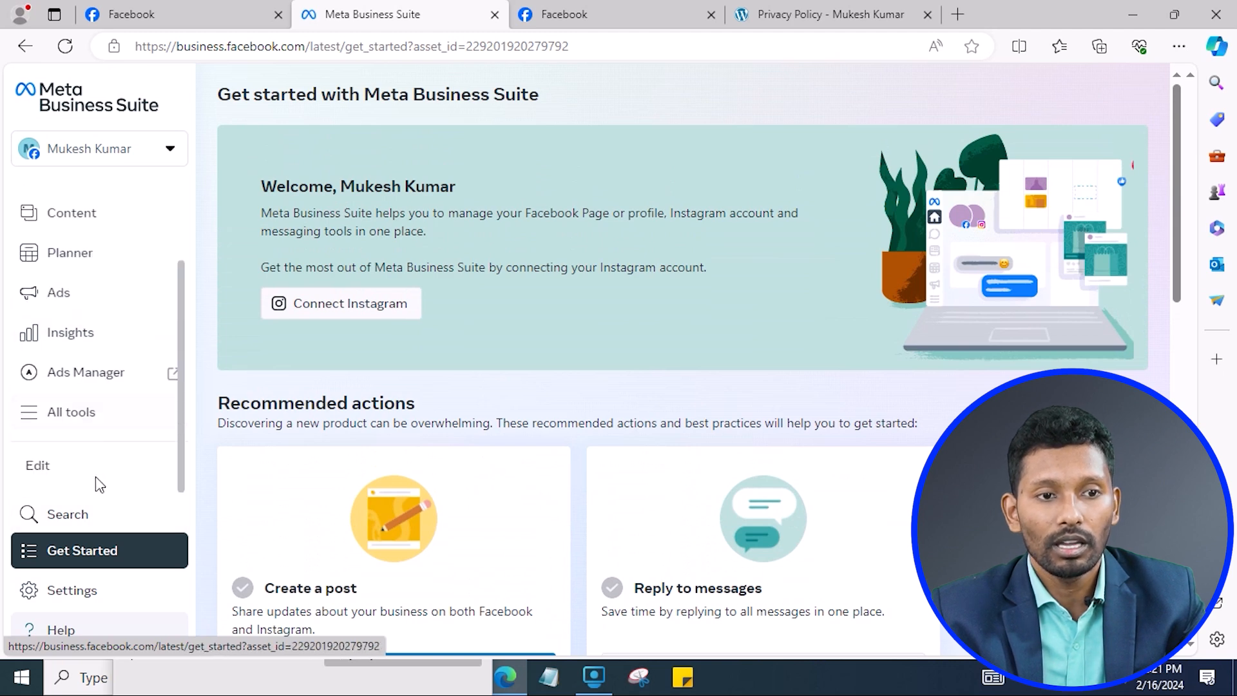
click(65, 414)
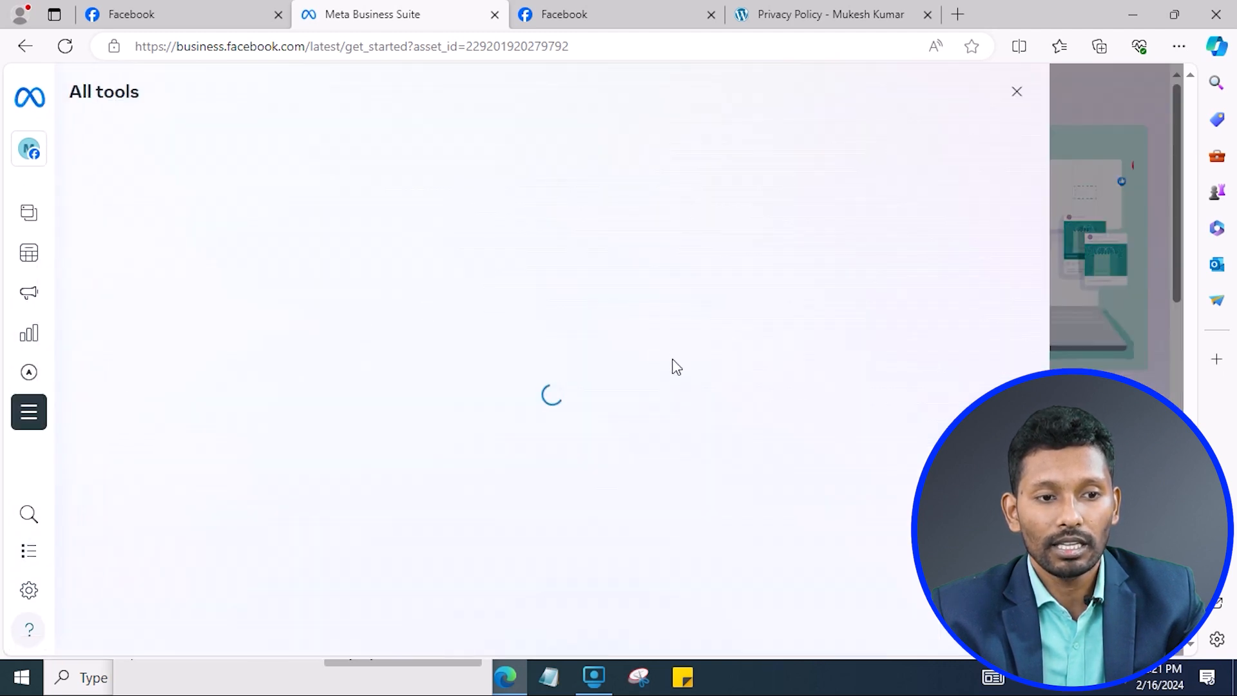
scroll(670, 413, down, 8)
scroll(422, 386, up, 8)
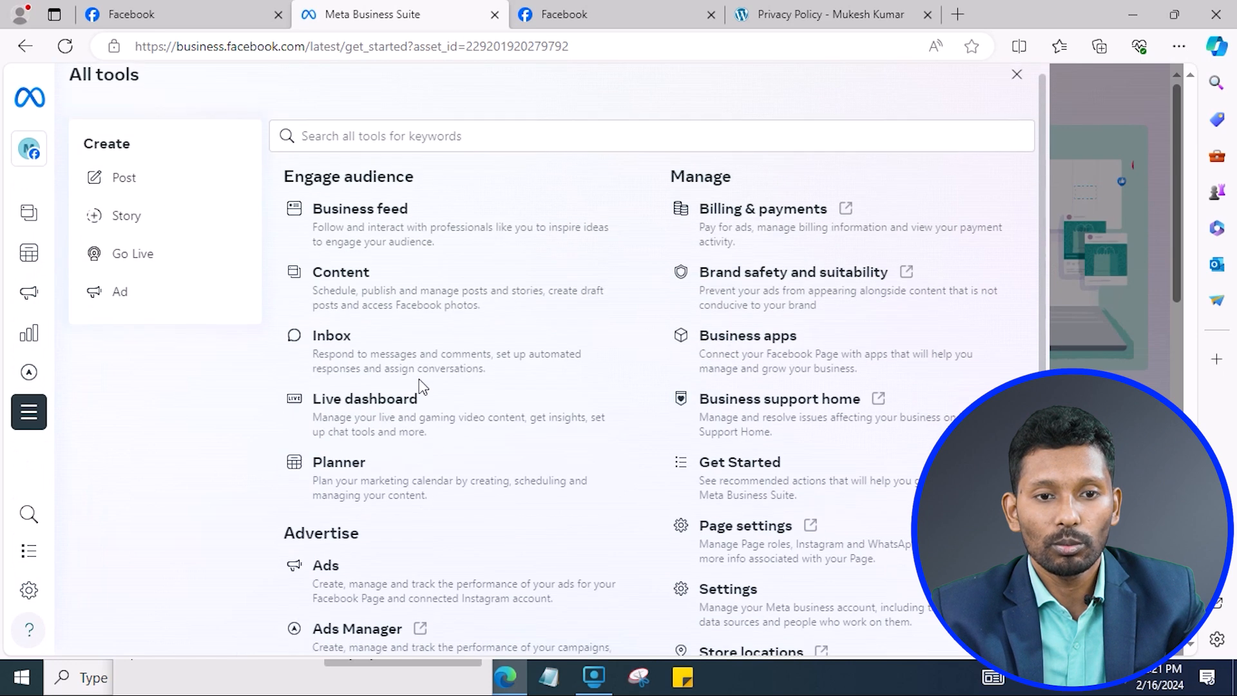
click(162, 140)
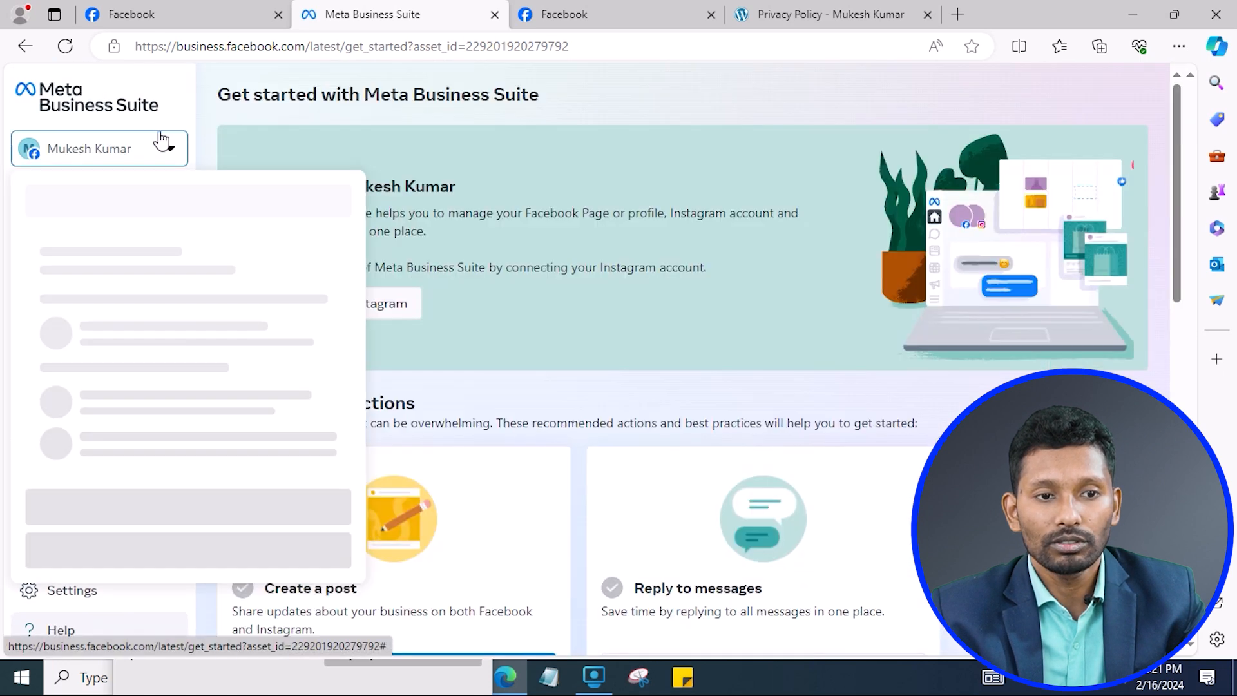
Go back, visit the Business Suite home page, then return to the Page's Facebook profile tab.
click(25, 46)
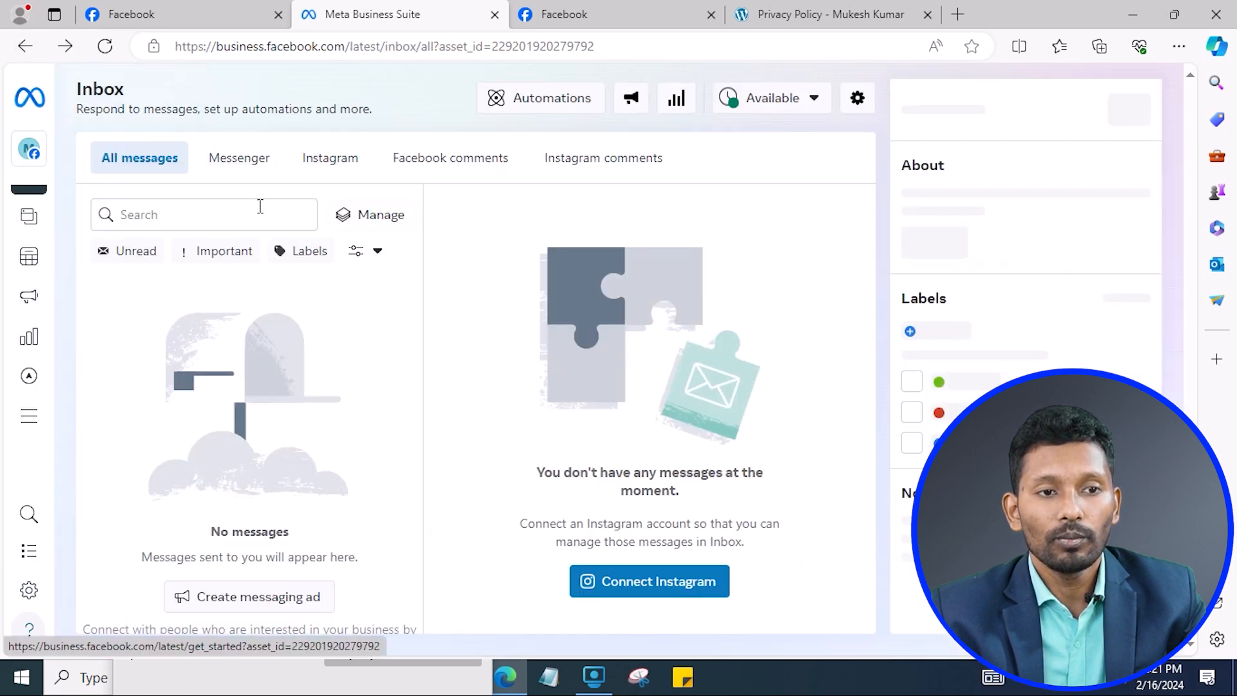
click(31, 101)
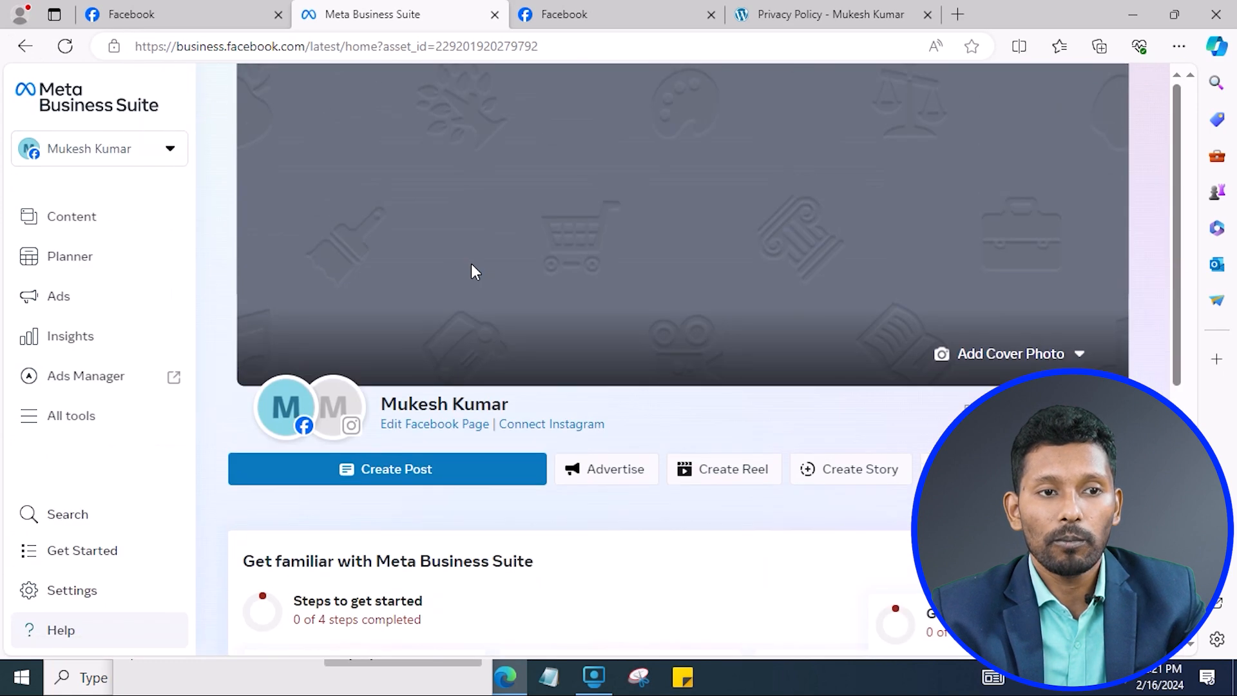
click(202, 9)
click(406, 12)
click(204, 9)
click(561, 14)
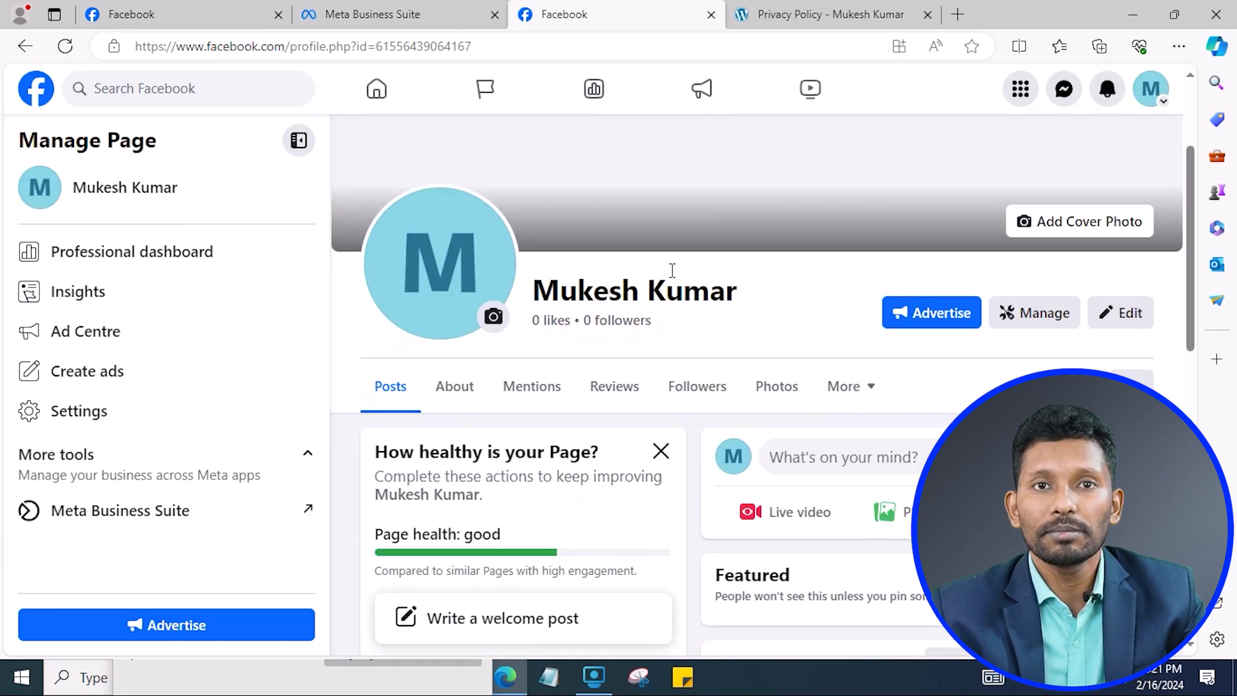
scroll(670, 272, down, 3)
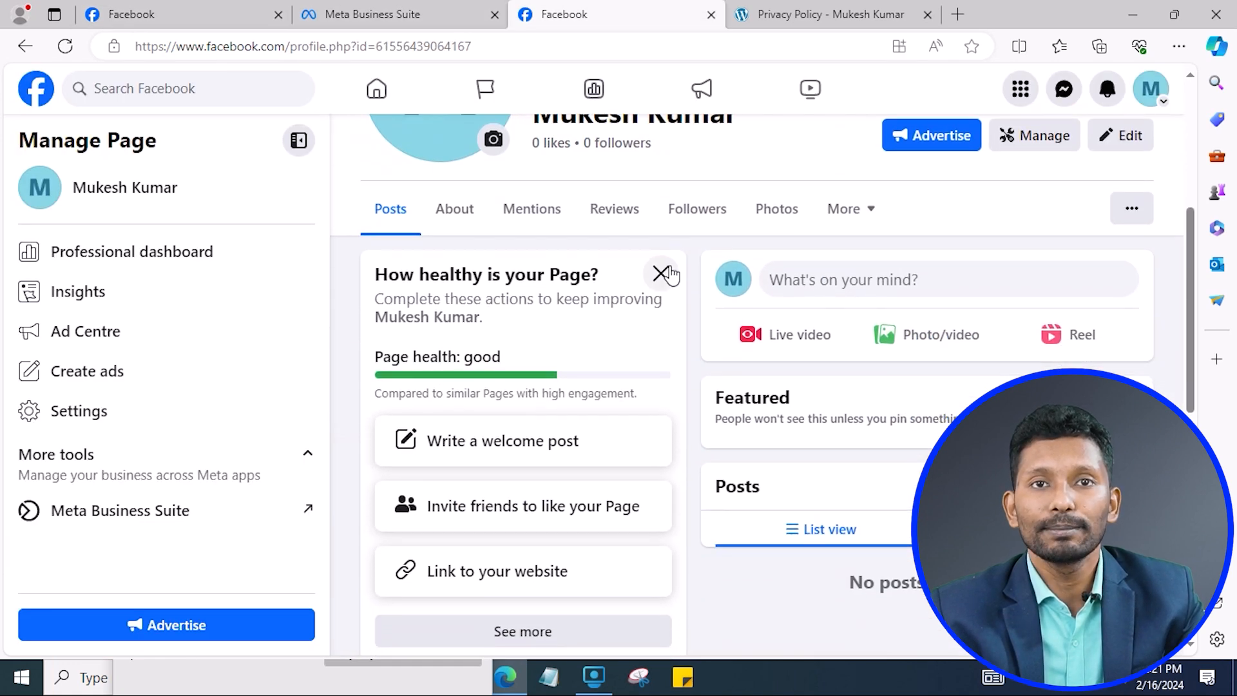